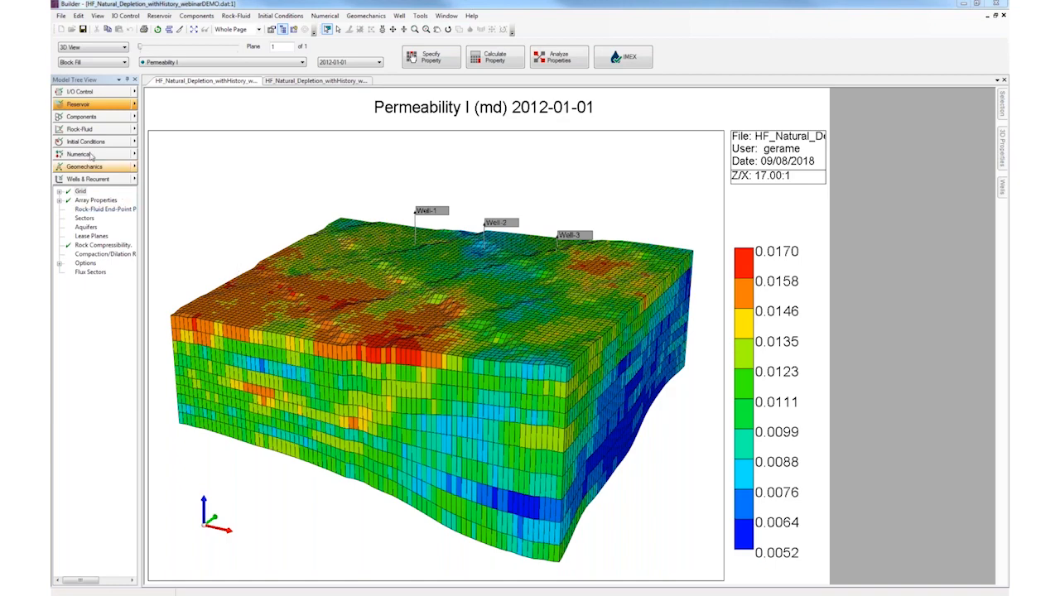
Examine the map file types available for opening, look through the Demo and Runthrough folders for WINDIG files, and cancel without opening one.
left_click(61, 16)
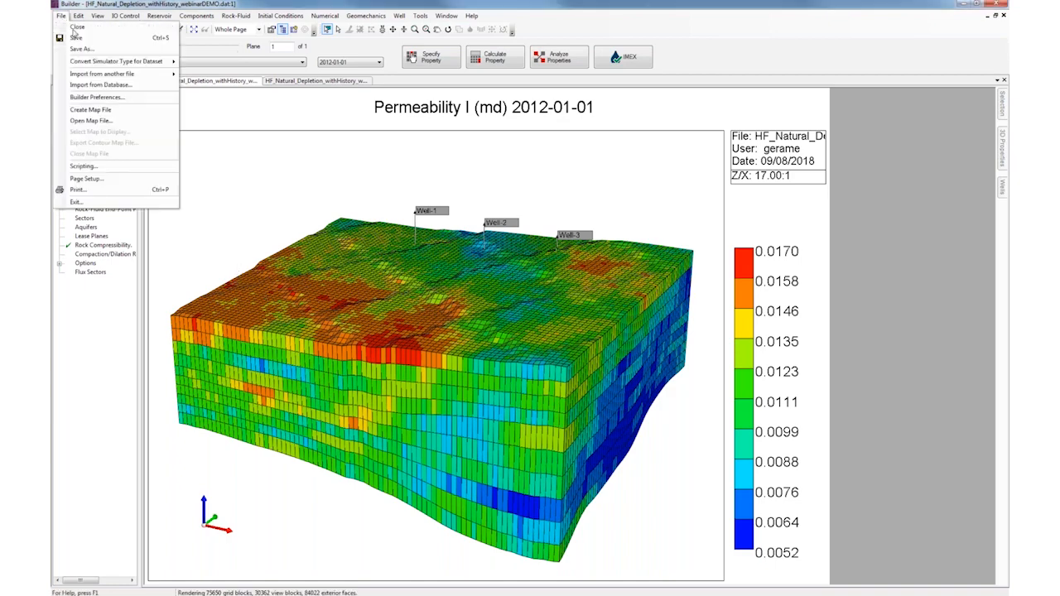
left_click(91, 121)
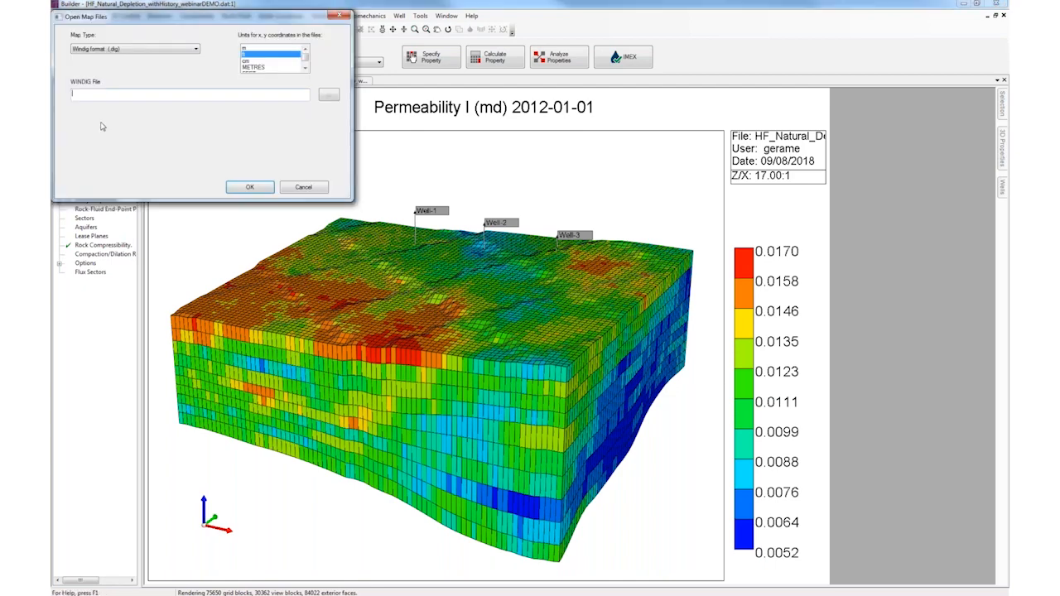
left_click(116, 49)
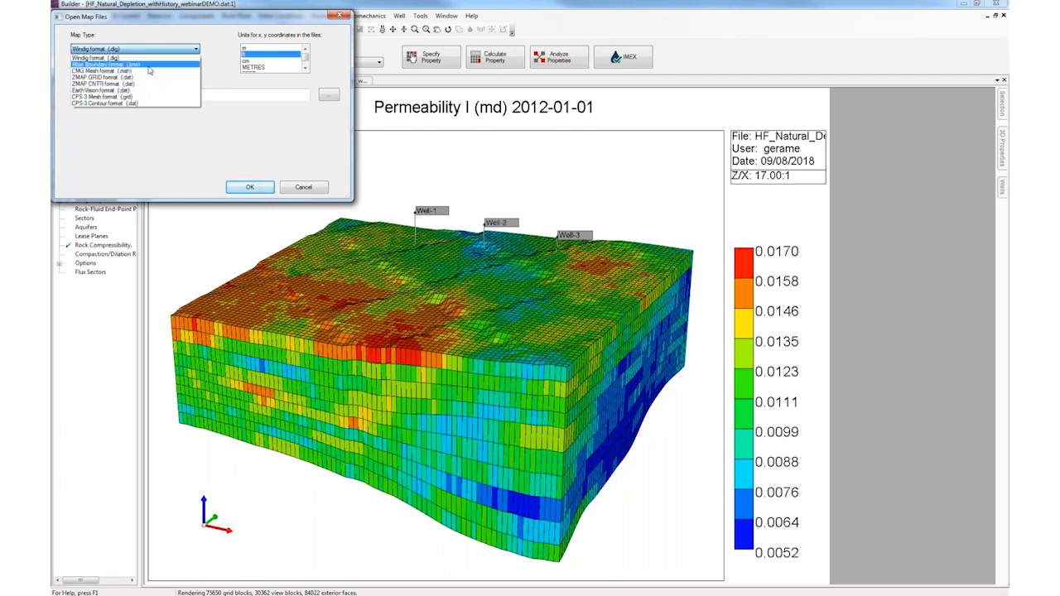
left_click(215, 33)
left_click(329, 94)
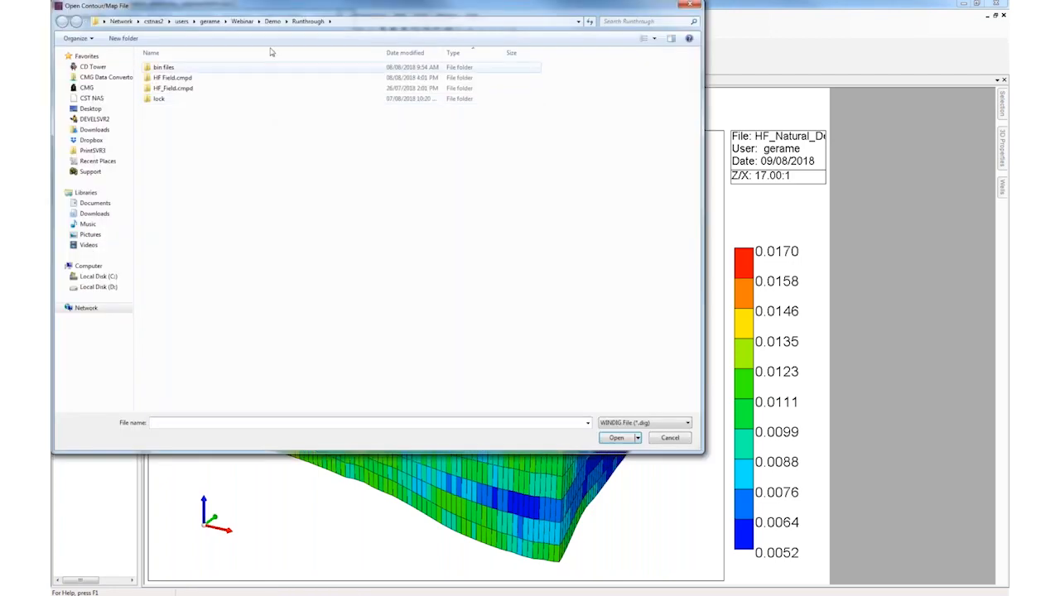
left_click(273, 23)
double_click(177, 77)
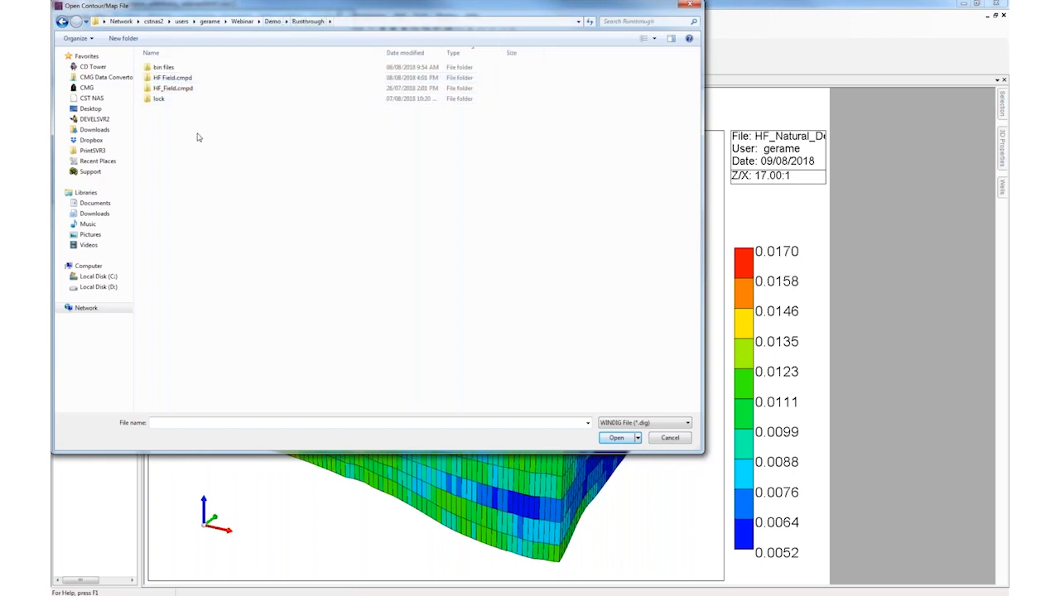
left_click(691, 5)
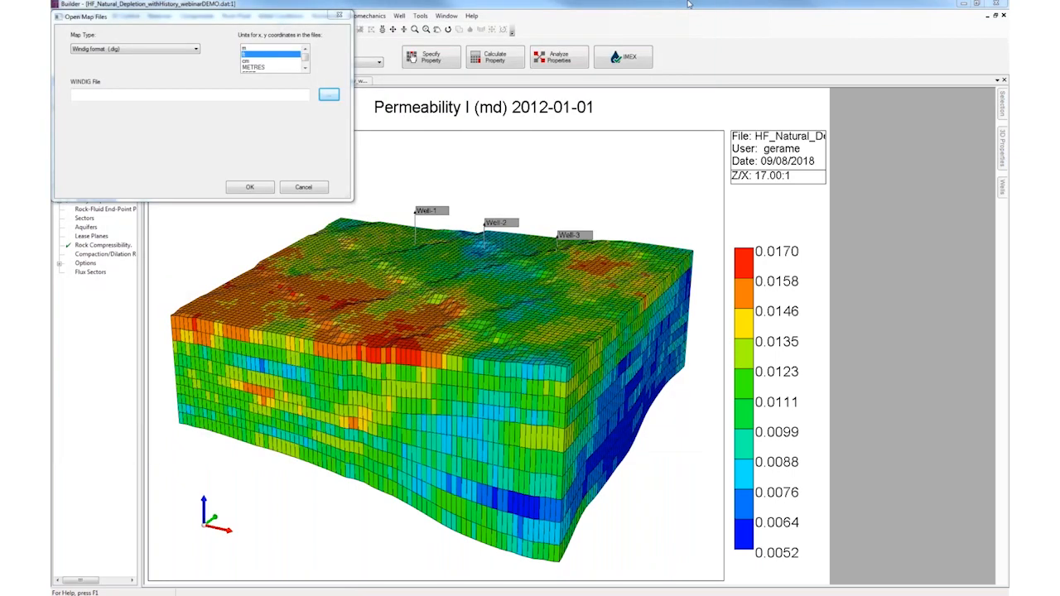
left_click(303, 187)
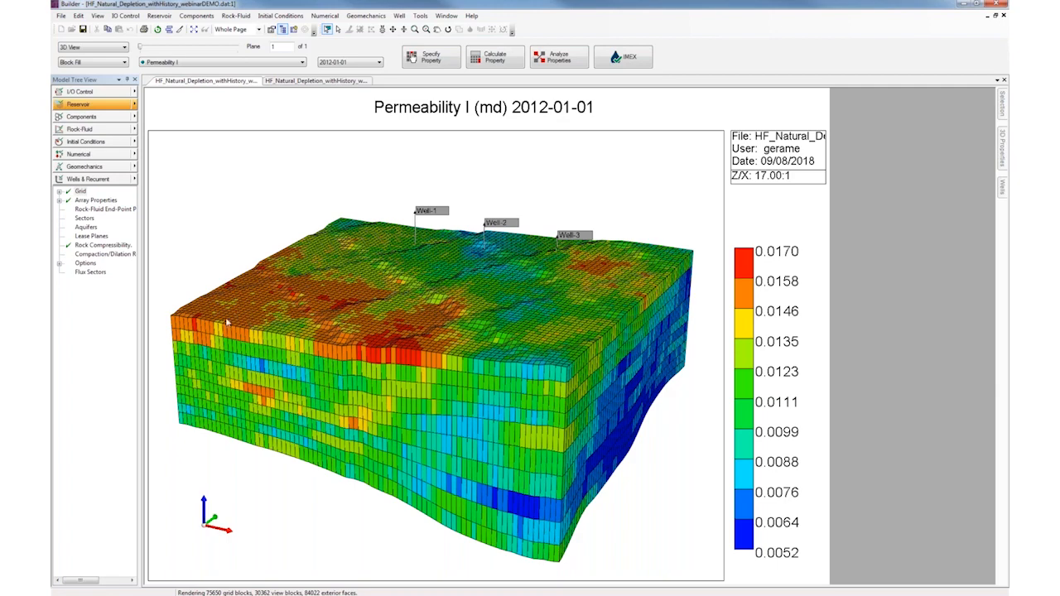
Open the reservoir Geostatistics settings and examine the Well Log 1 points, including the porosity values for all wells.
left_click(133, 106)
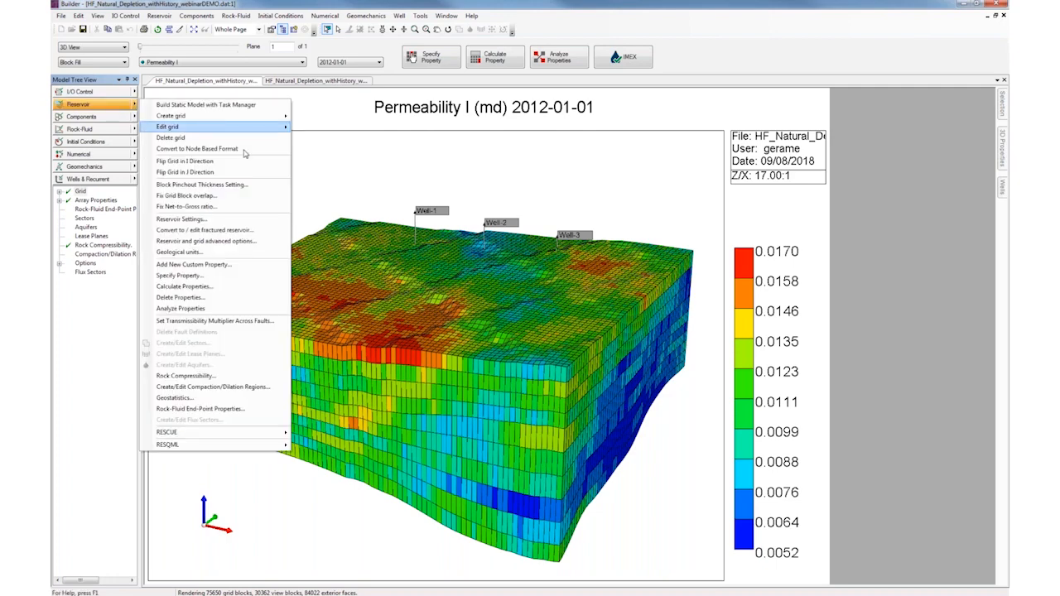
left_click(174, 398)
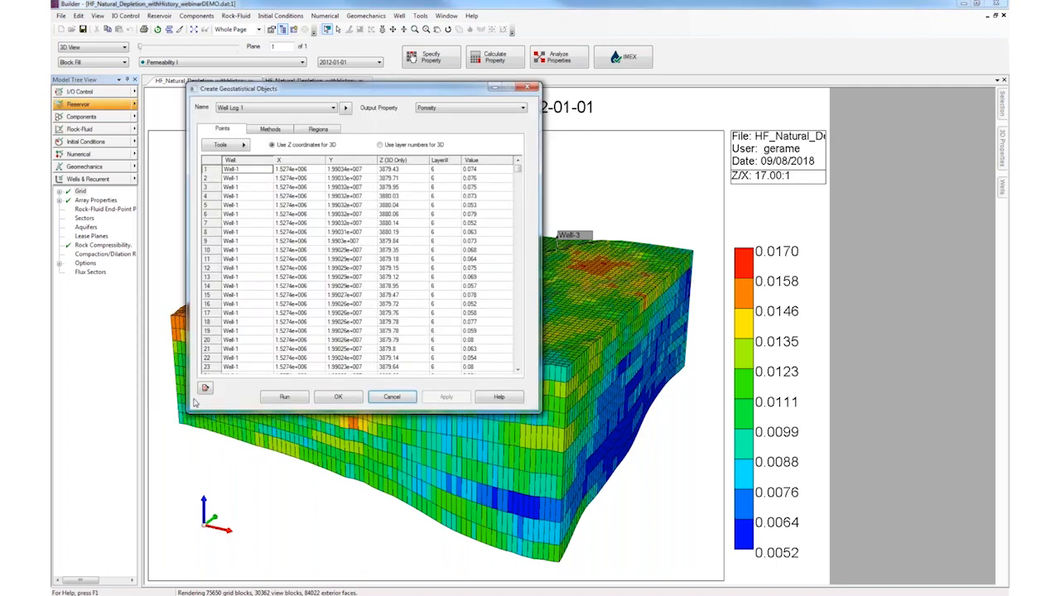
left_click_drag(296, 89, 266, 63)
left_click_drag(512, 387, 588, 455)
scroll(238, 330, "down", 20)
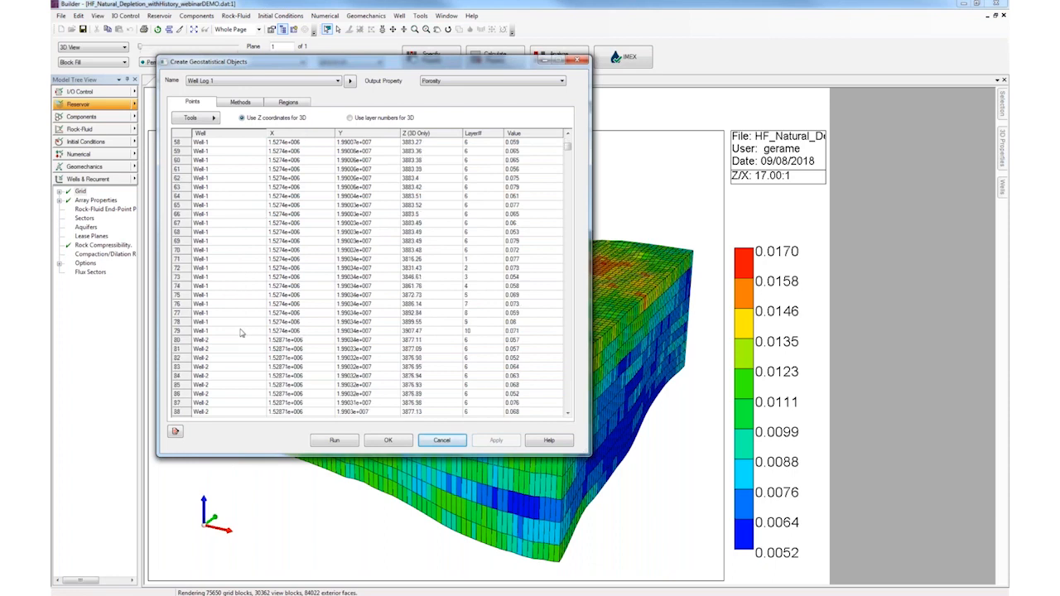
scroll(238, 330, "down", 12)
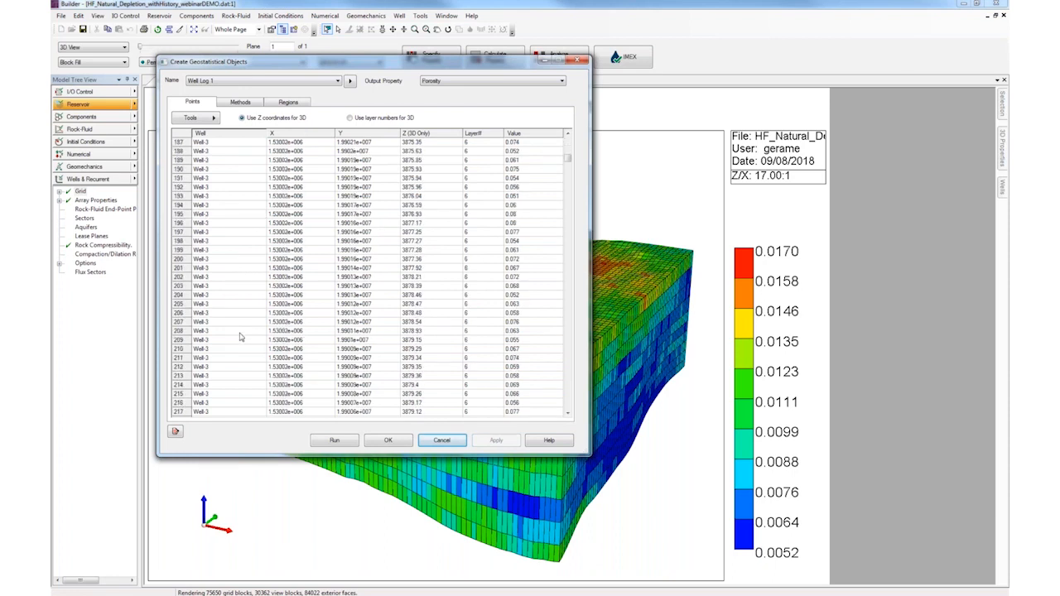
left_click(518, 133)
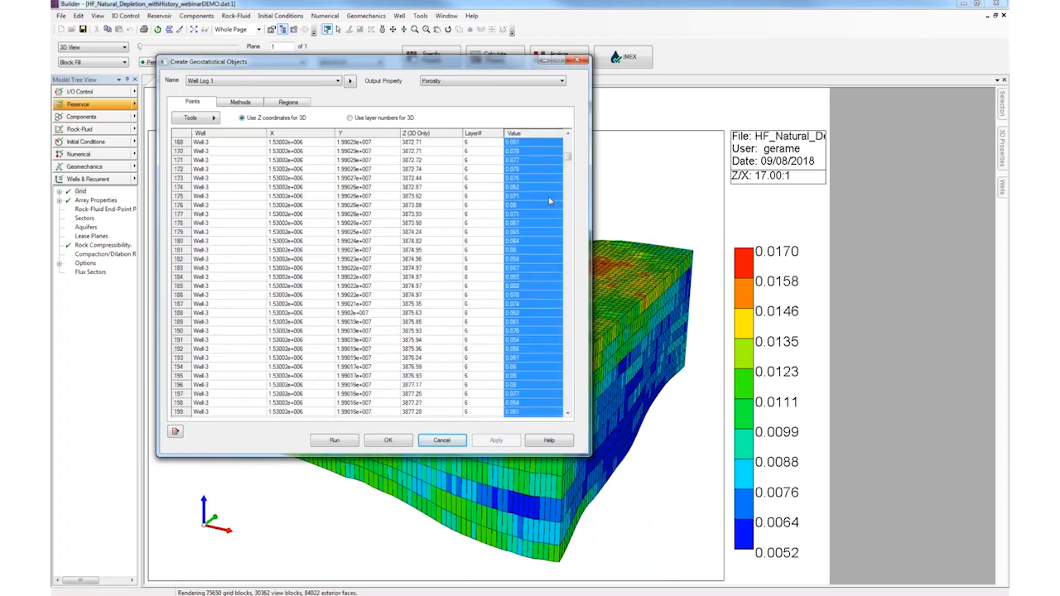
left_click_drag(569, 159, 568, 142)
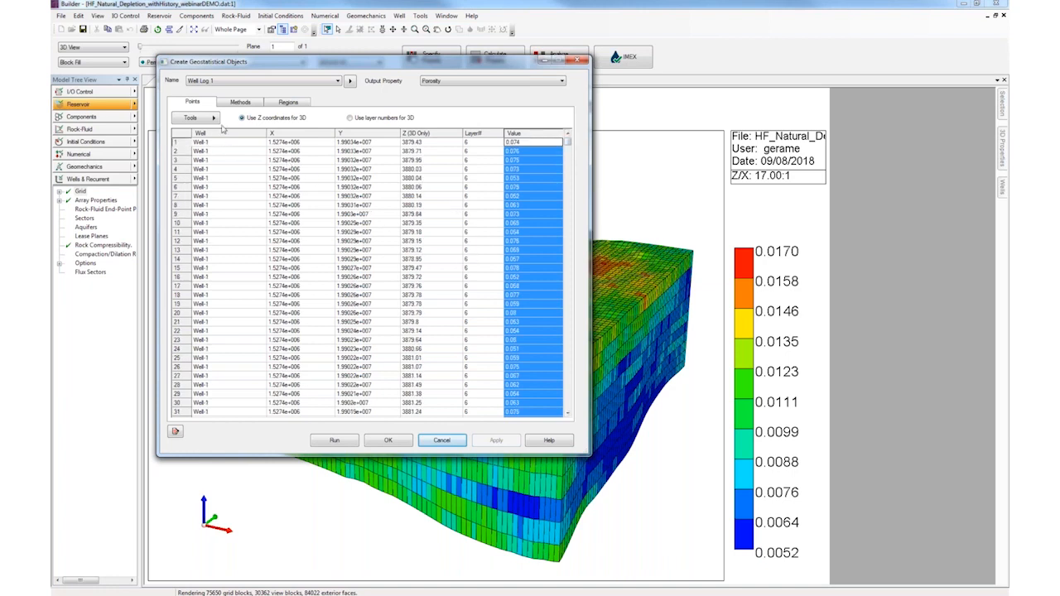
Examine the geostatistical calculation methods available for Well Log 1 and close the settings without running or saving them.
left_click(239, 103)
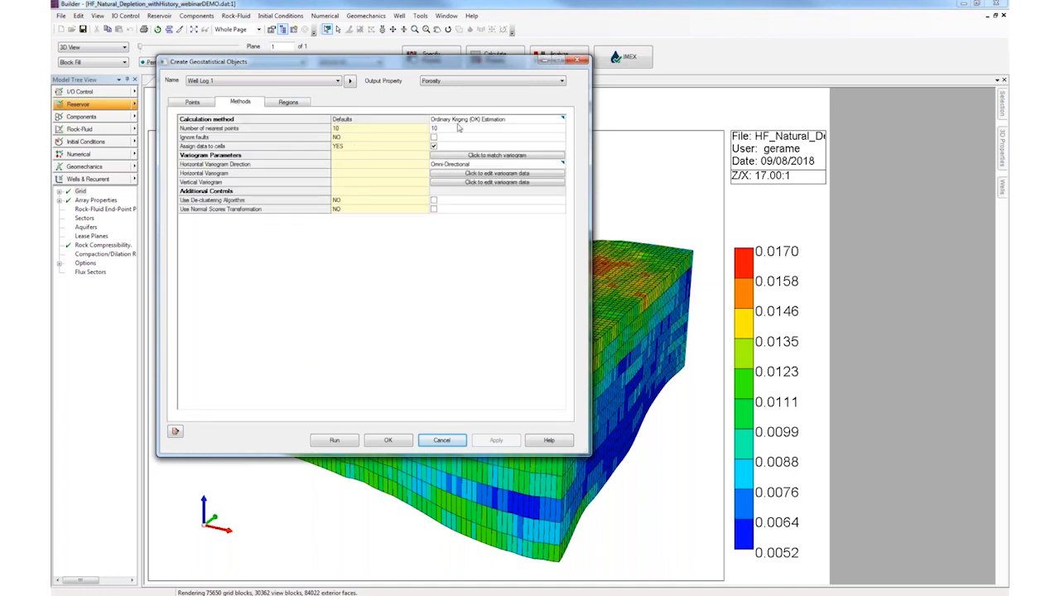
left_click(458, 121)
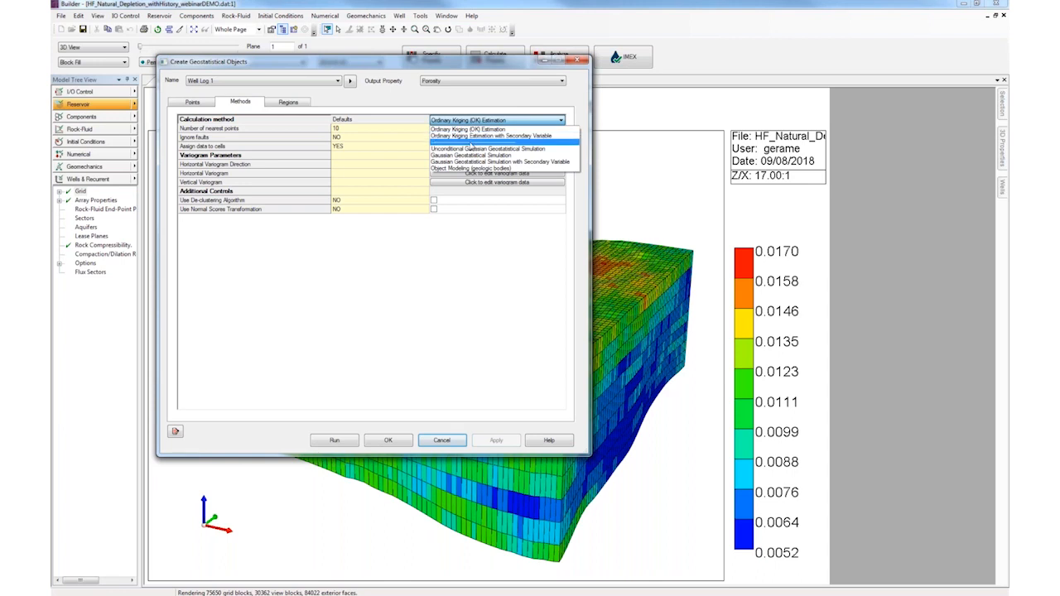
left_click(477, 260)
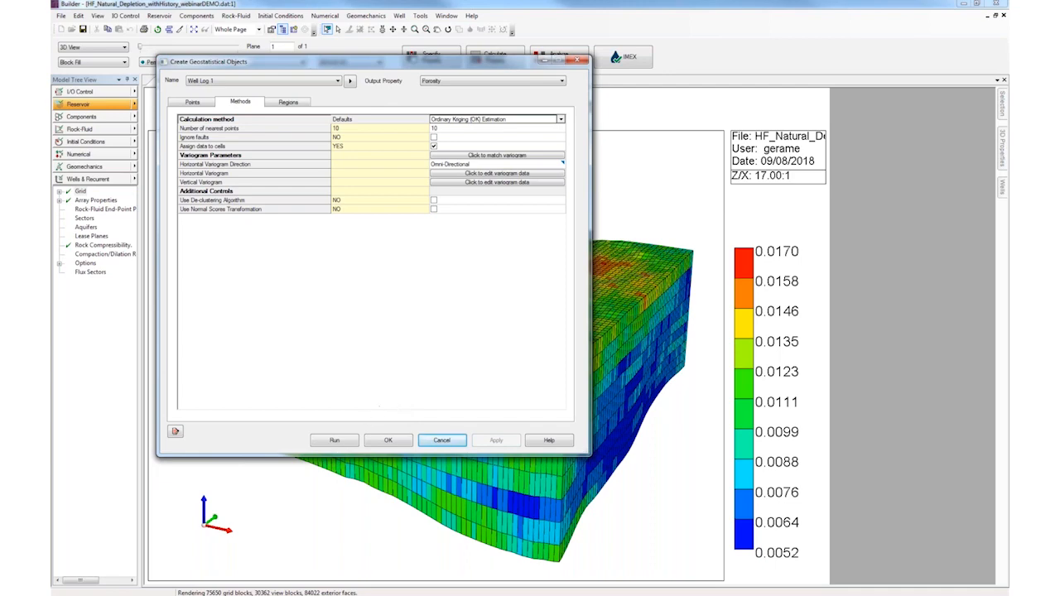
left_click(442, 440)
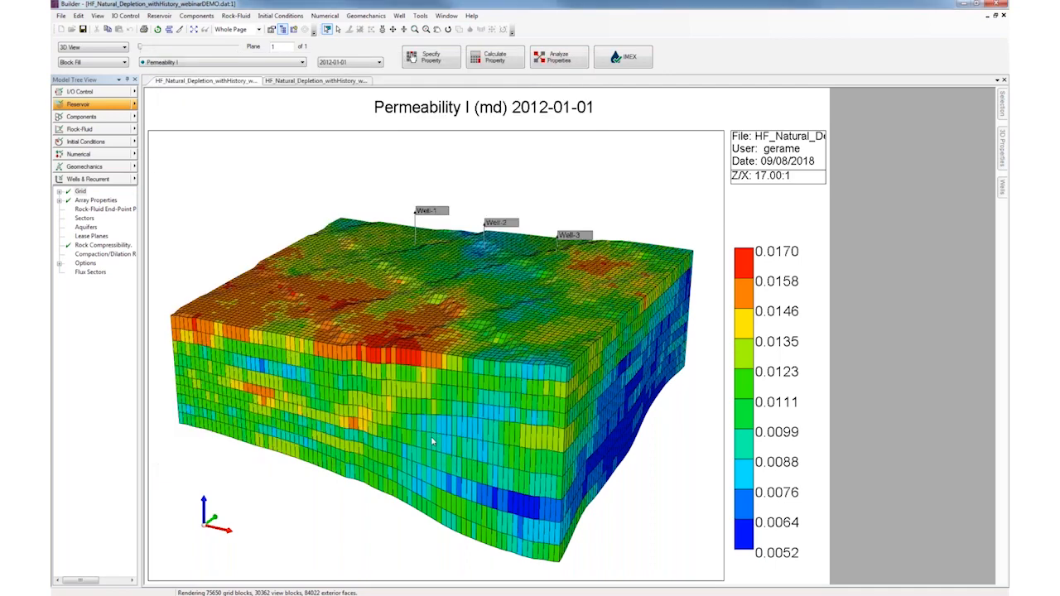
Examine the grid types available for creating a reservoir grid, without creating one.
left_click(133, 106)
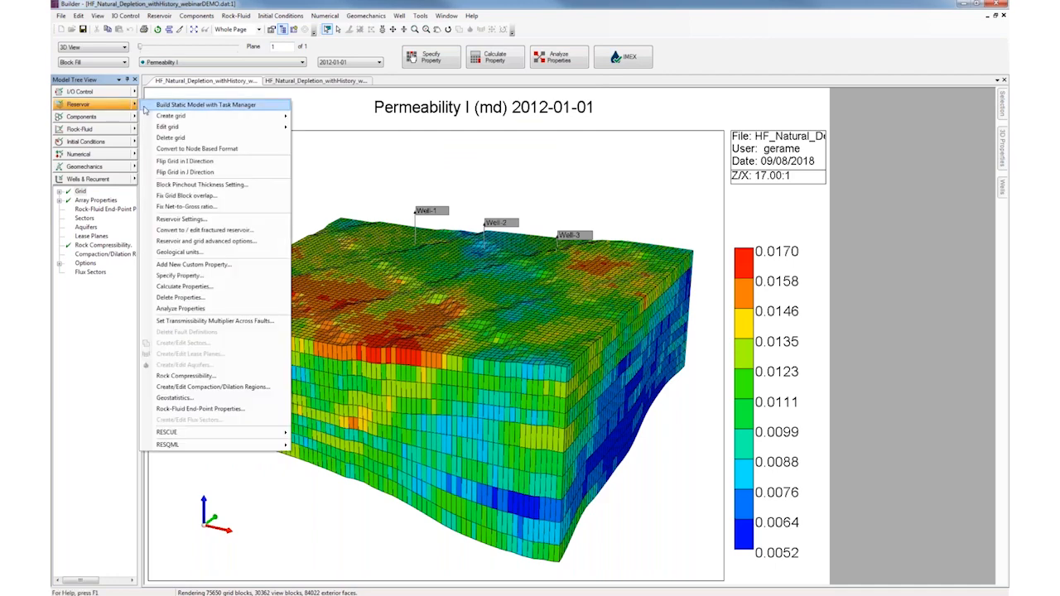
mouse_move(257, 117)
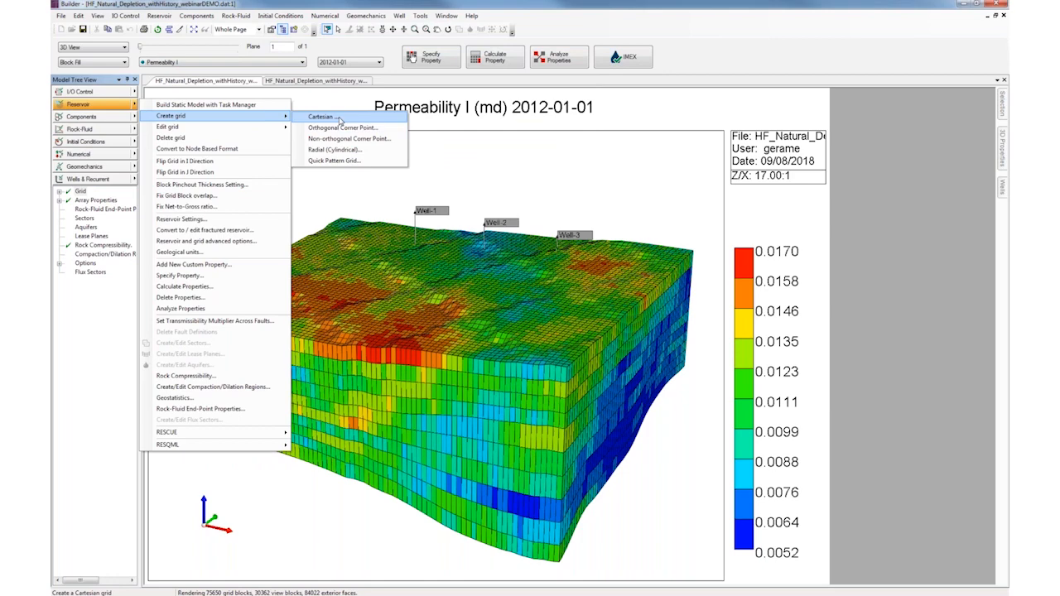
left_click(586, 199)
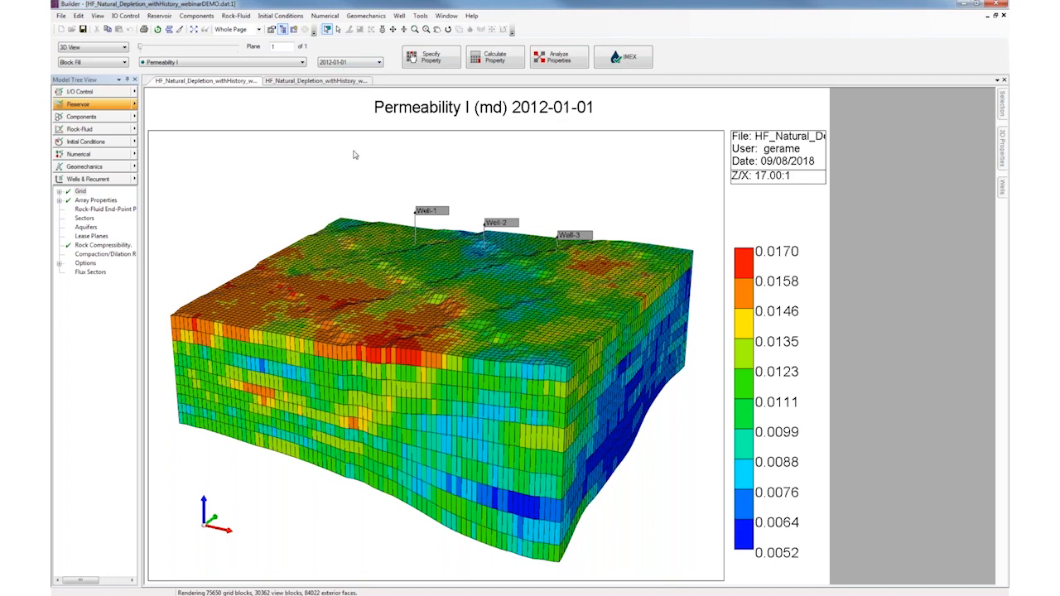
Import the reservoir grid from the RESCUE model stored in the Rescue folder inside Demo.
left_click(159, 15)
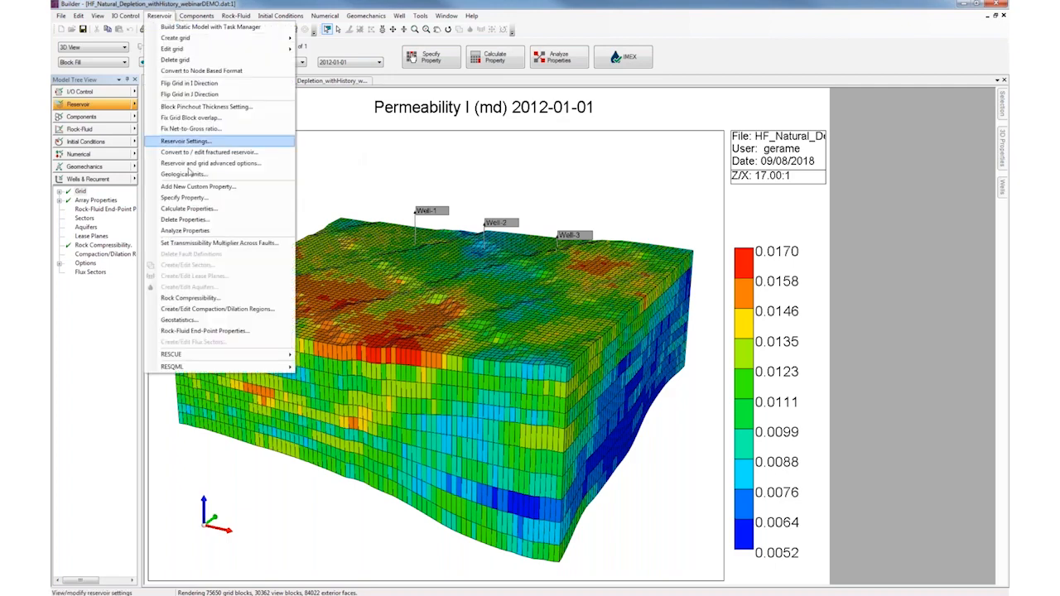
mouse_move(259, 356)
left_click(300, 357)
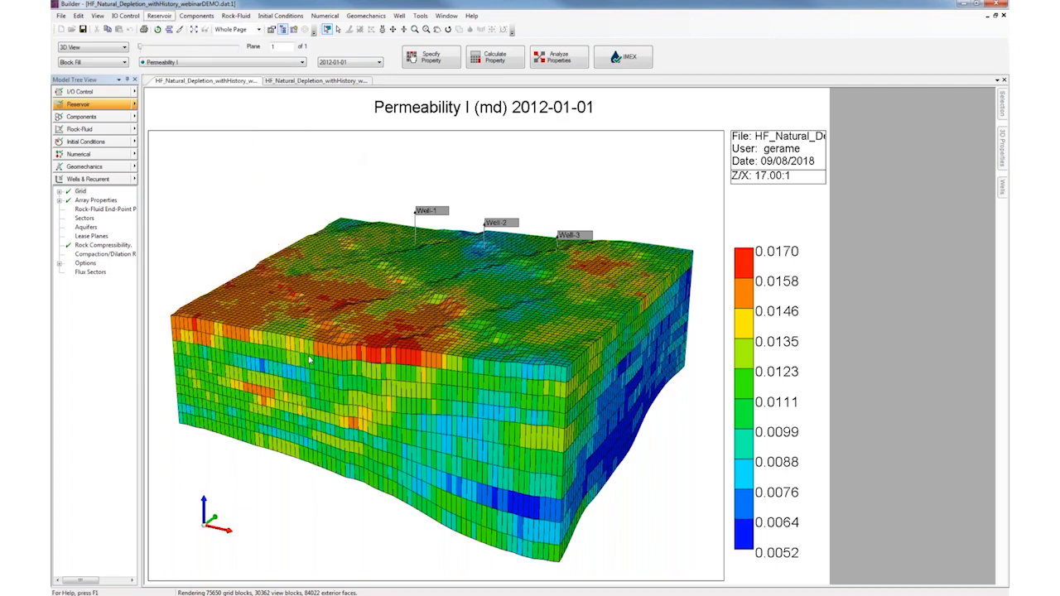
left_click(577, 164)
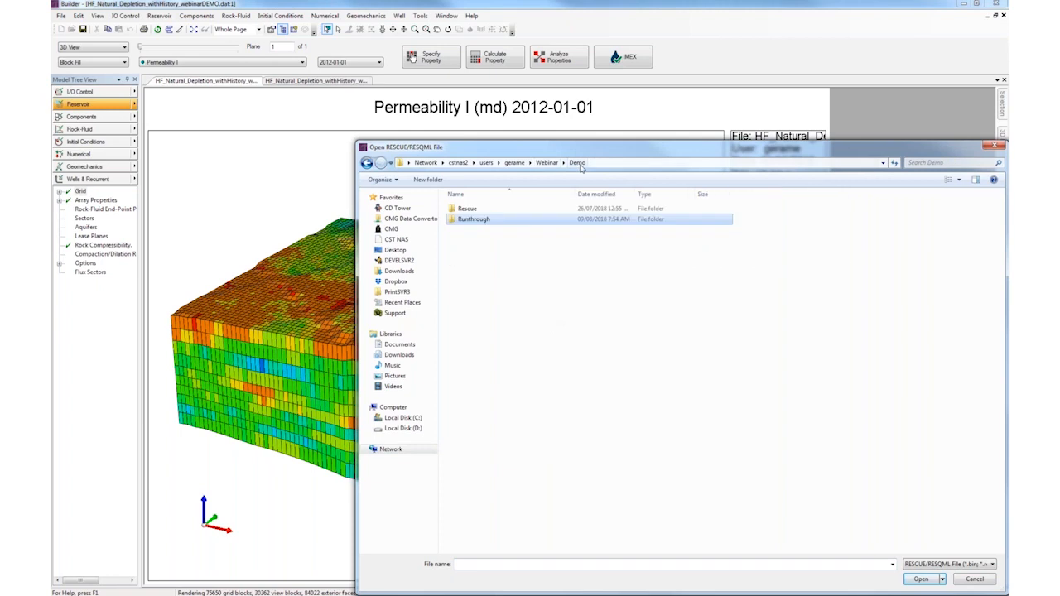
double_click(468, 209)
double_click(497, 219)
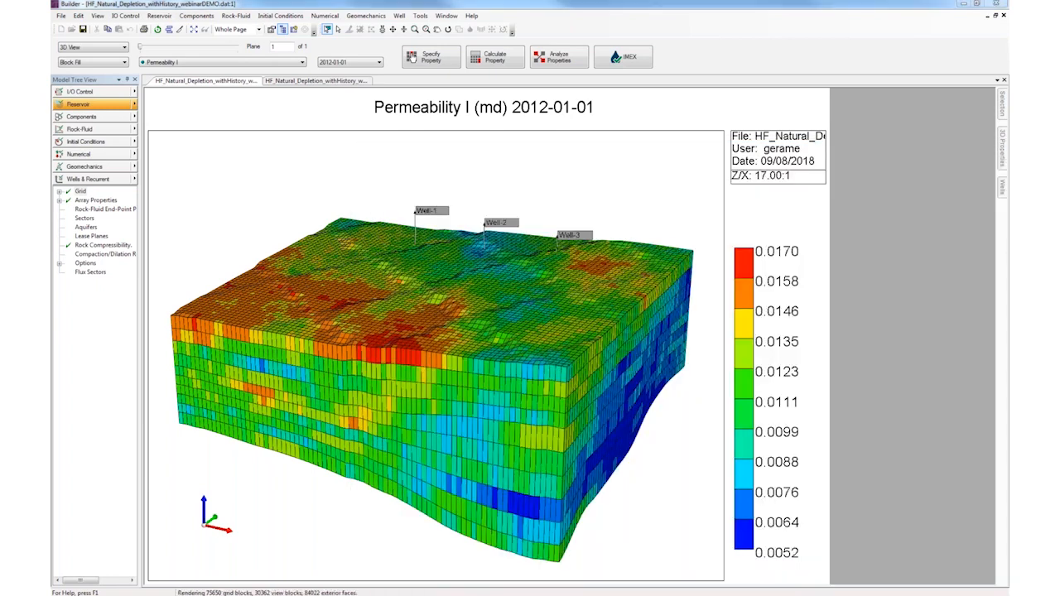
left_click(597, 329)
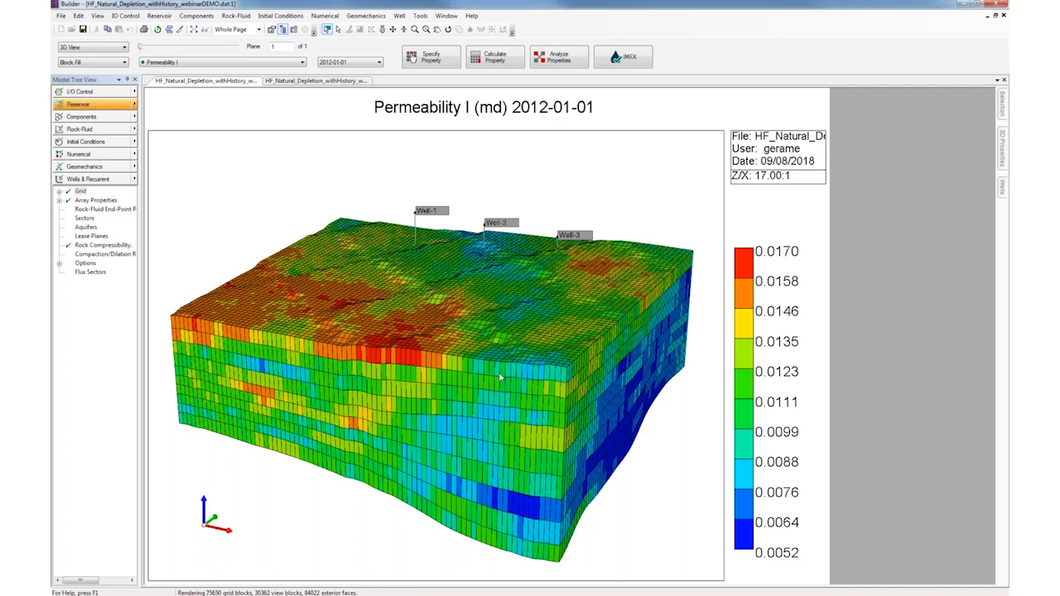
left_click_drag(501, 378, 576, 338)
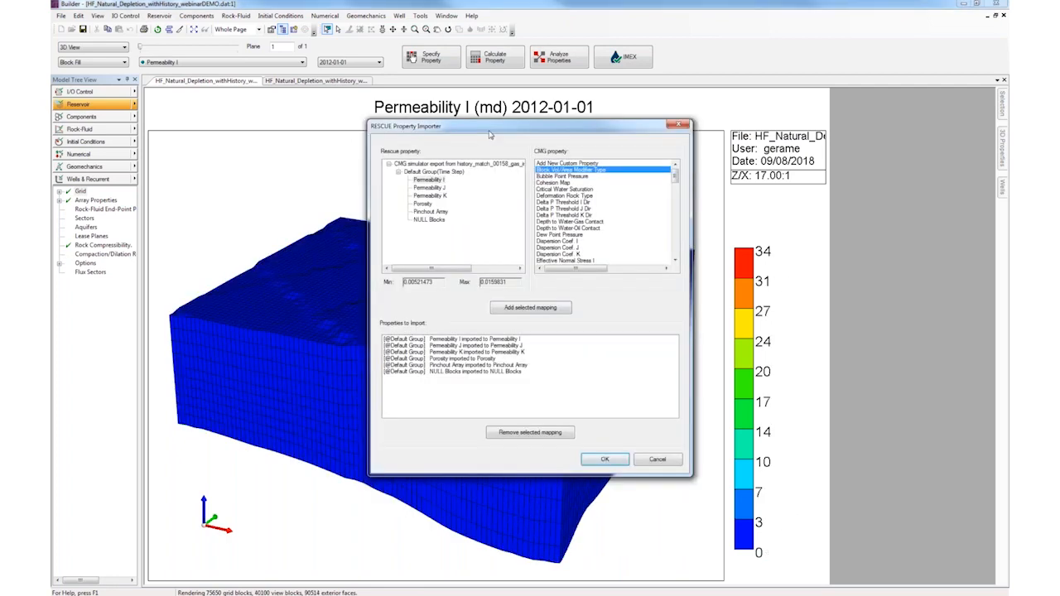
Examine the RESCUE property mappings for Permeability I, J, K, Porosity, Pinchout Array and NULL Blocks, and cancel the property import.
left_click_drag(489, 134, 641, 85)
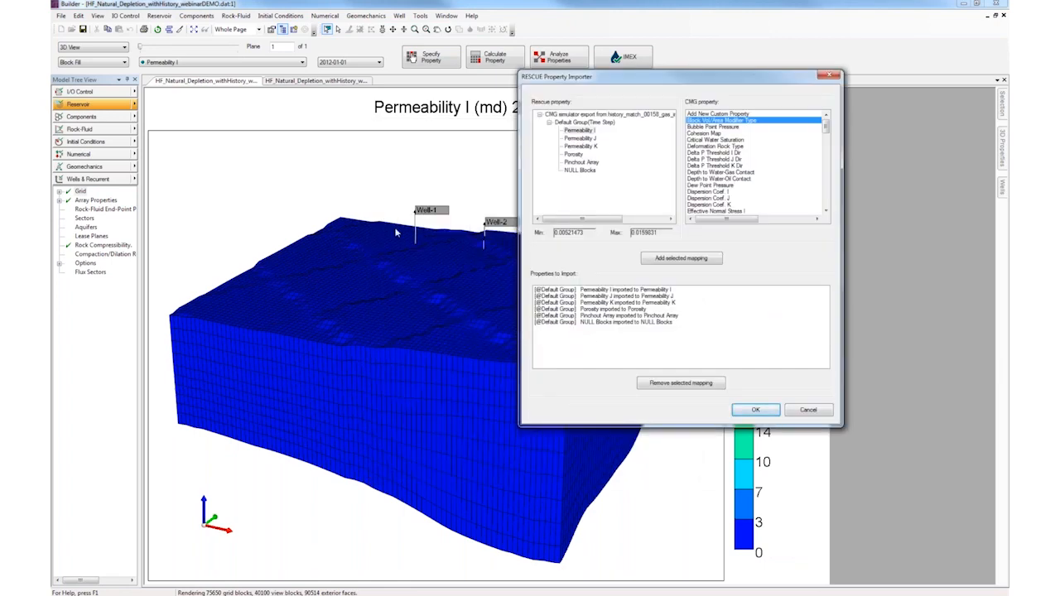
left_click_drag(592, 79, 355, 66)
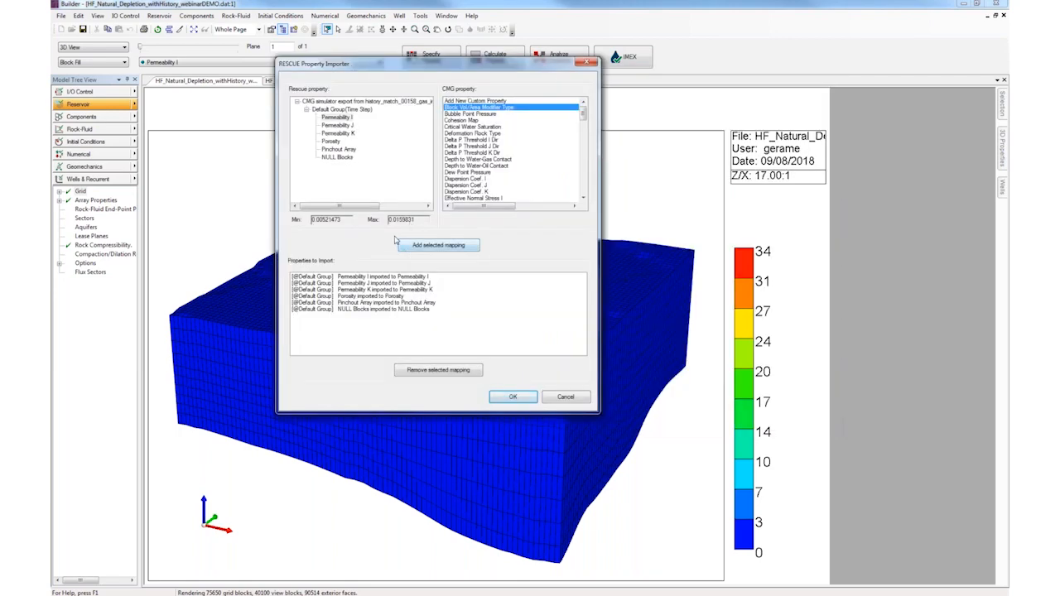
left_click(364, 276)
left_click(365, 283, "shift")
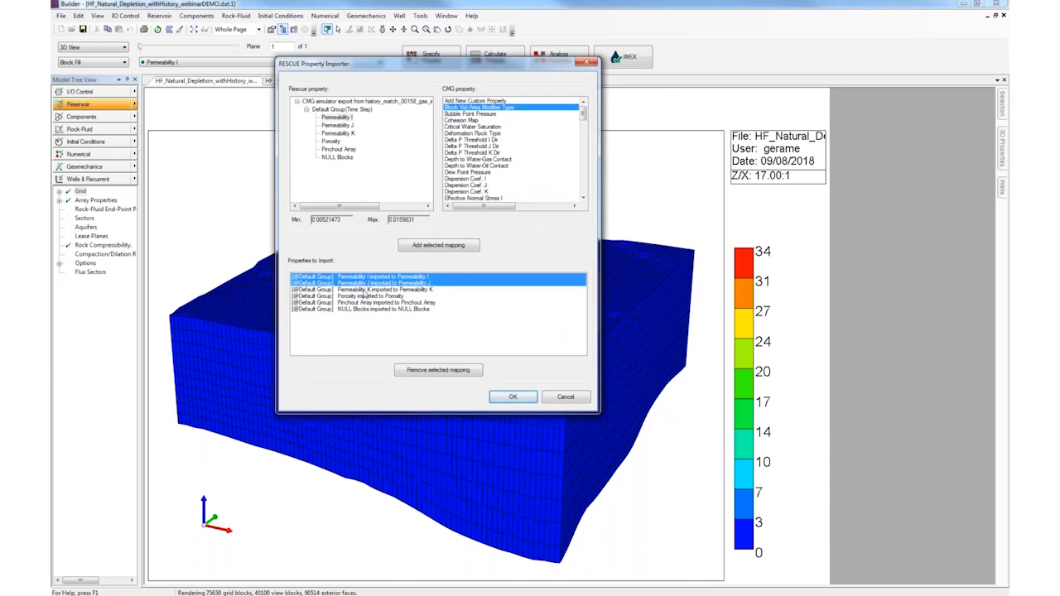
left_click(365, 290, "shift")
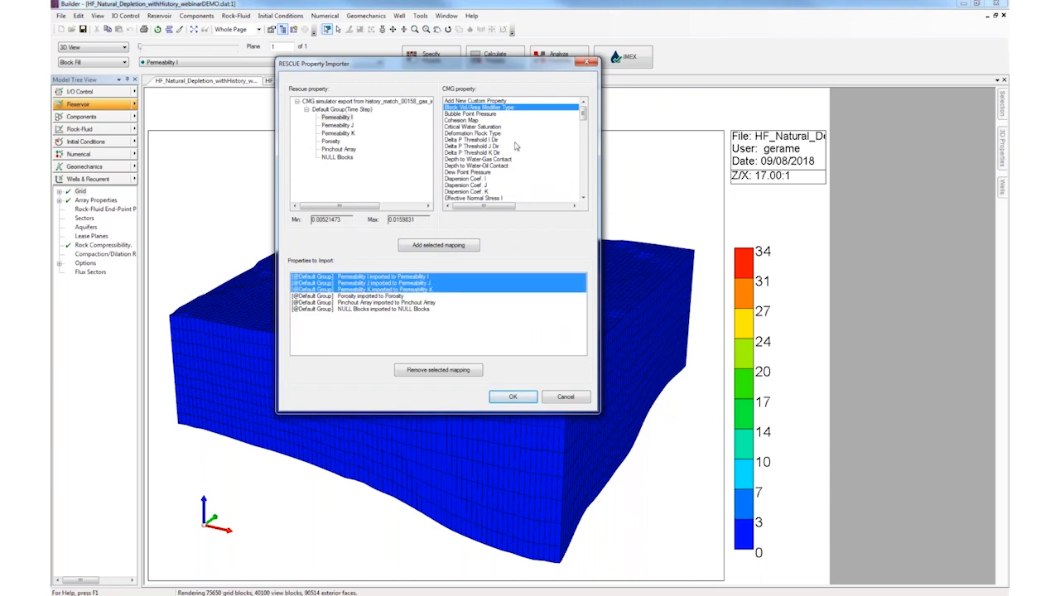
left_click(377, 296, "shift")
left_click(372, 303, "shift")
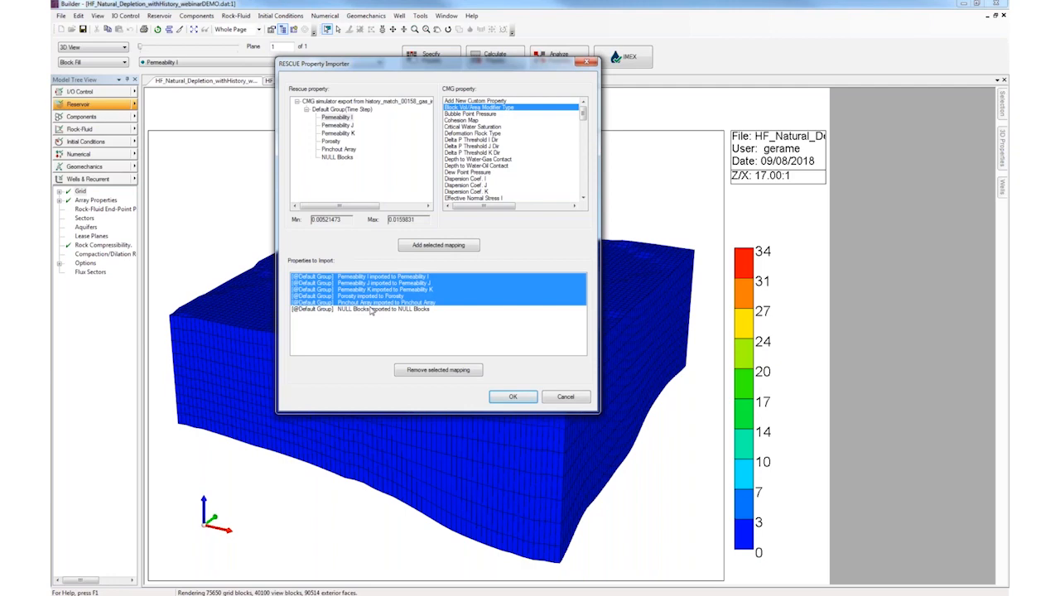
left_click(373, 310, "shift")
left_click(371, 206)
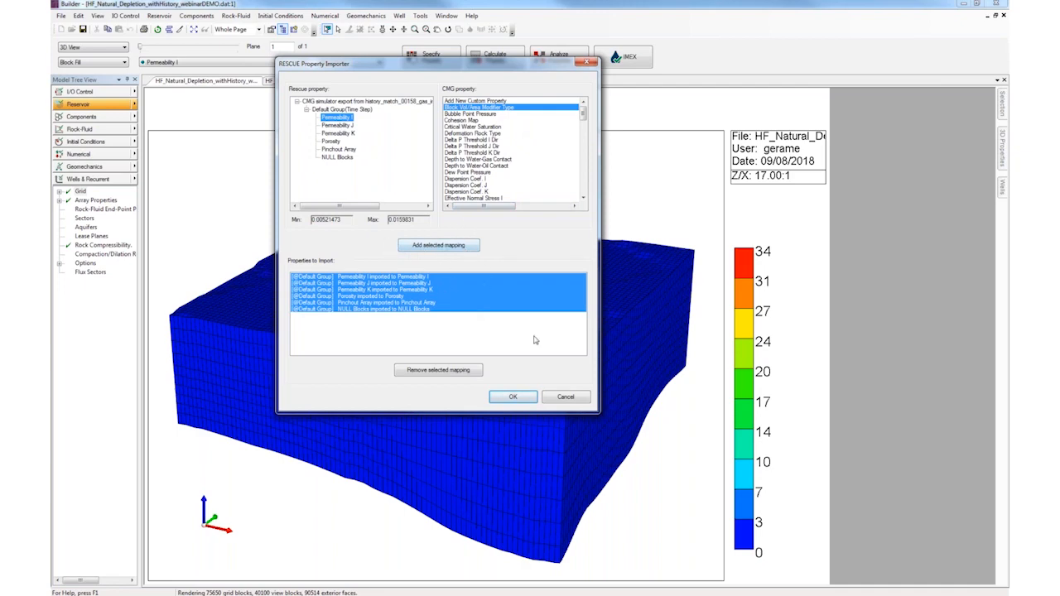
left_click(574, 399)
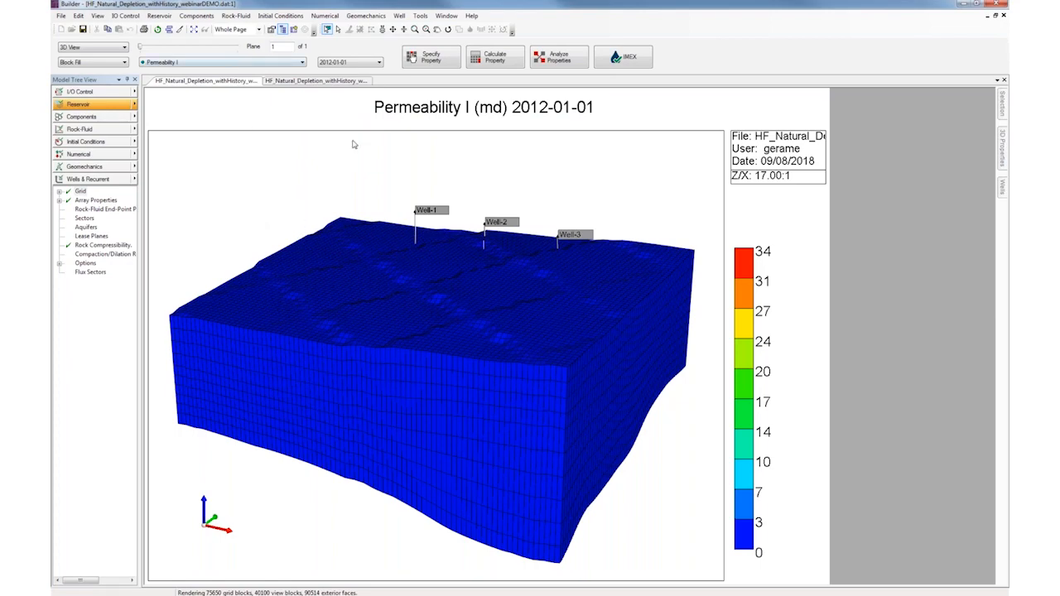
Display the grid's Porosity property in the 3D view and switch the display back to Permeability I.
left_click(209, 66)
left_click(203, 120)
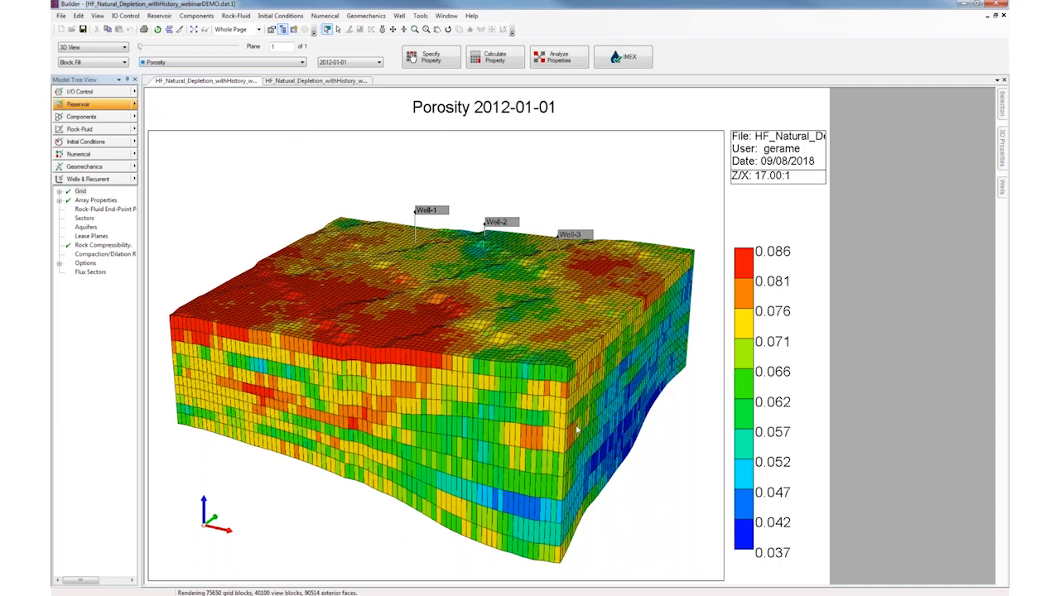
left_click(213, 63)
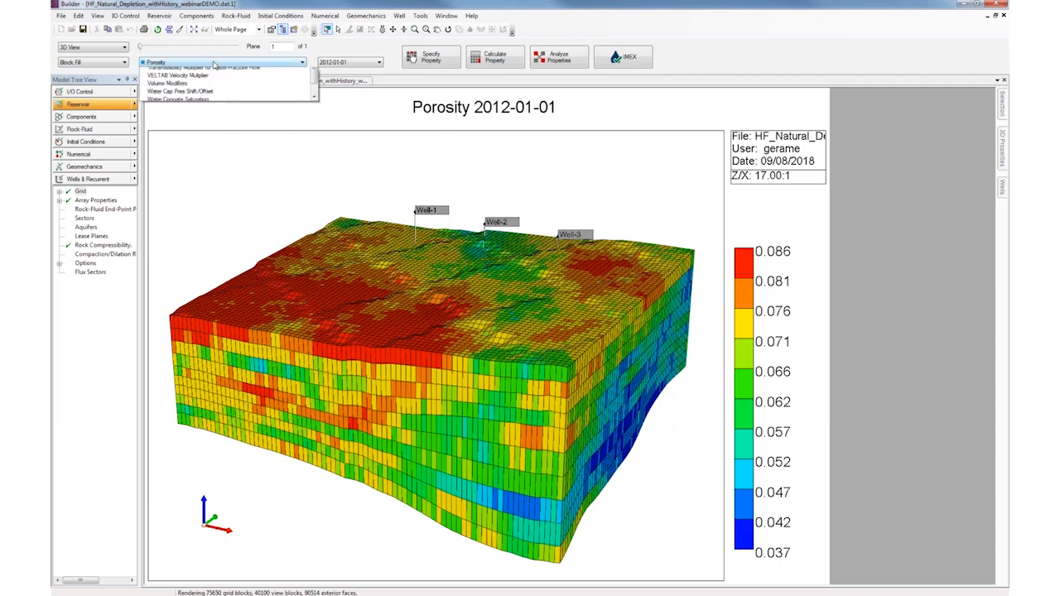
scroll(213, 104, "up", 1)
scroll(195, 116, "up", 2)
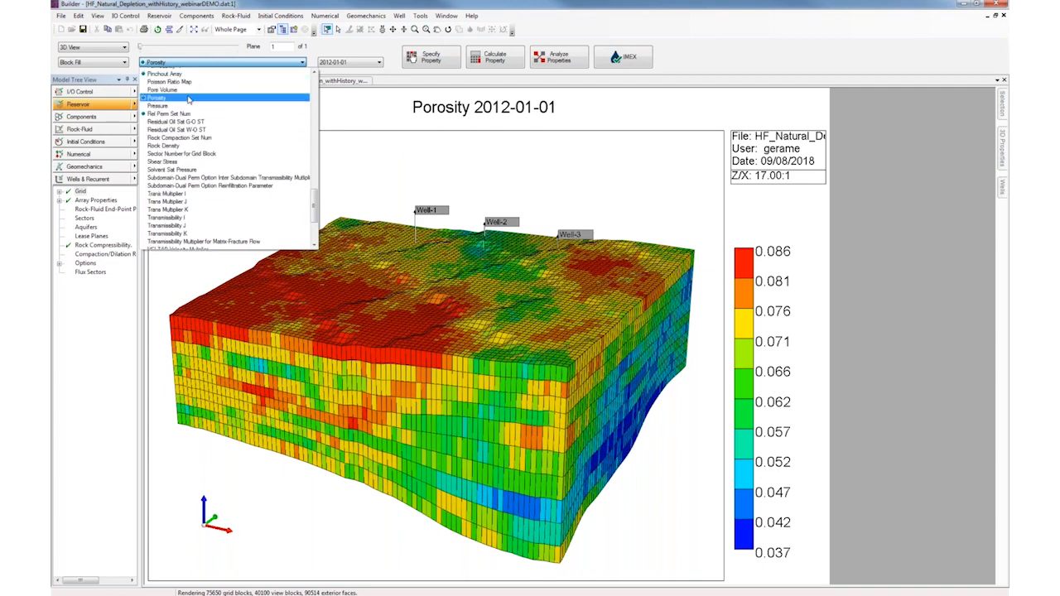
scroll(193, 119, "up", 1)
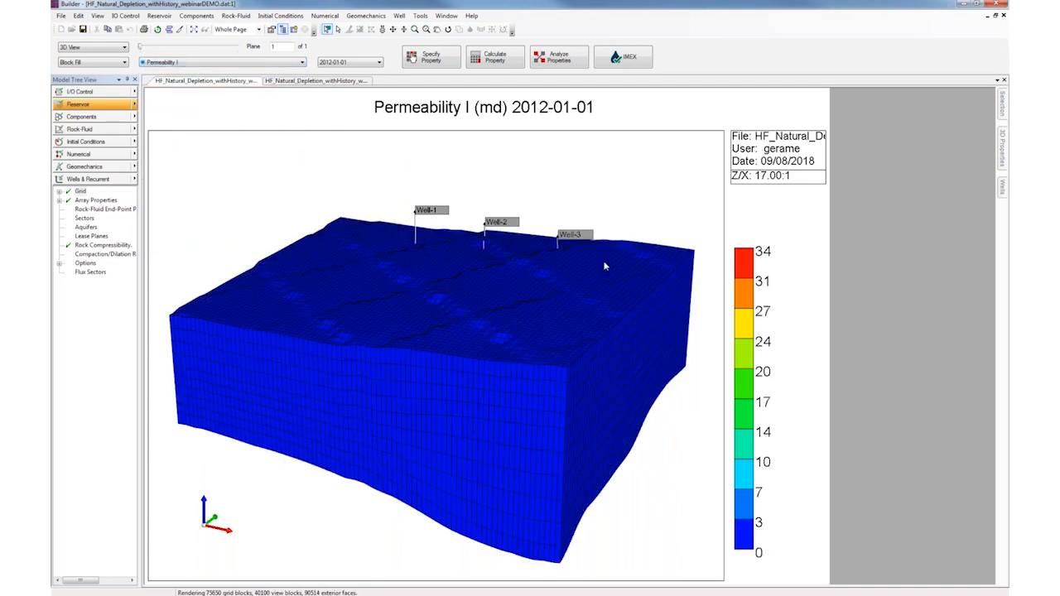
Set the maximum value of the Permeability I color scale to 0.017.
right_click(747, 250)
mouse_move(797, 279)
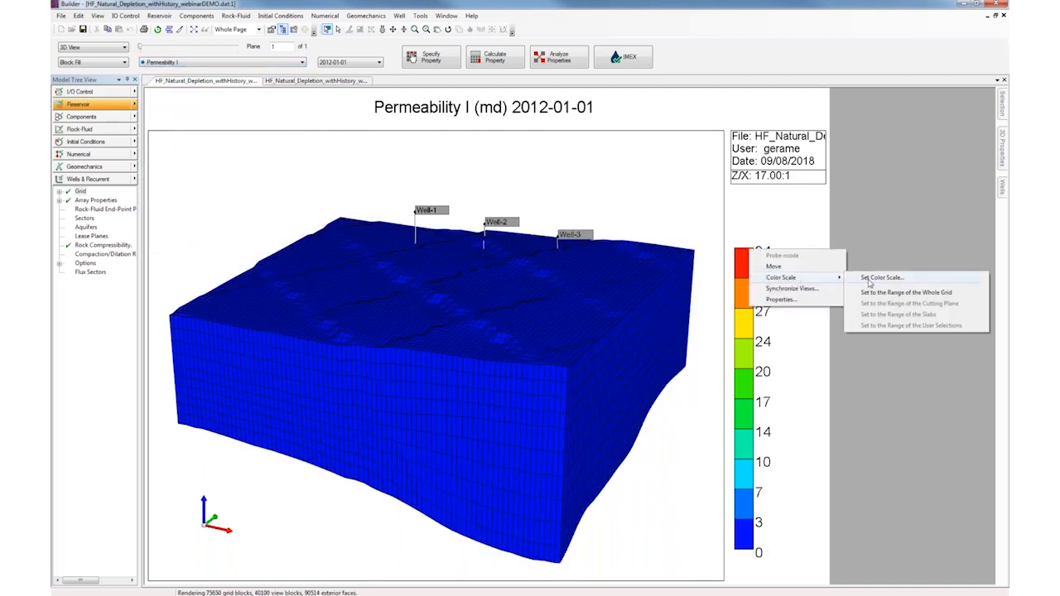
left_click(869, 283)
double_click(551, 299)
type("0.017")
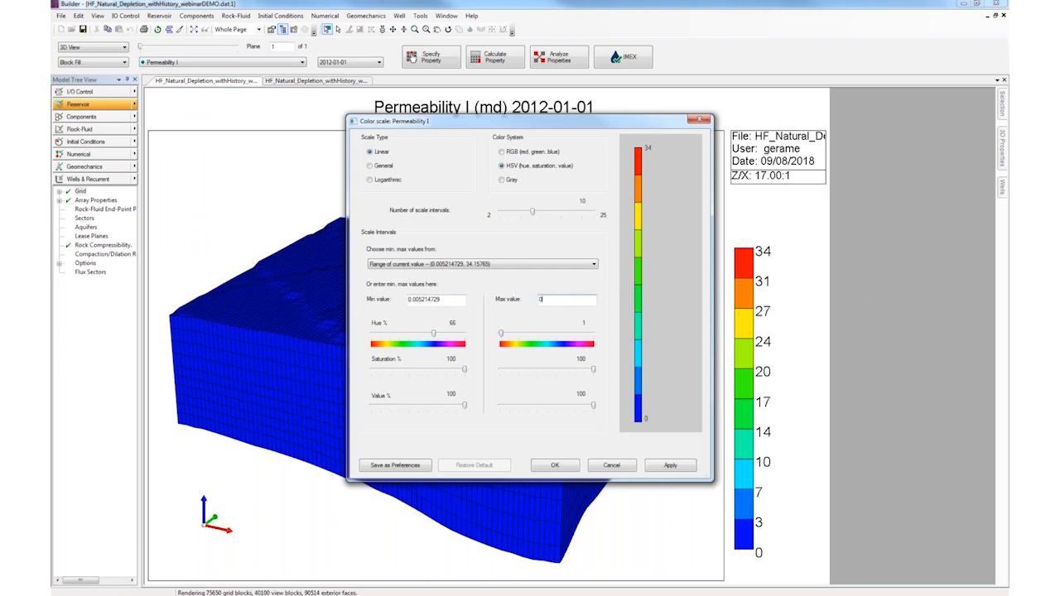
left_click(671, 465)
key("Return")
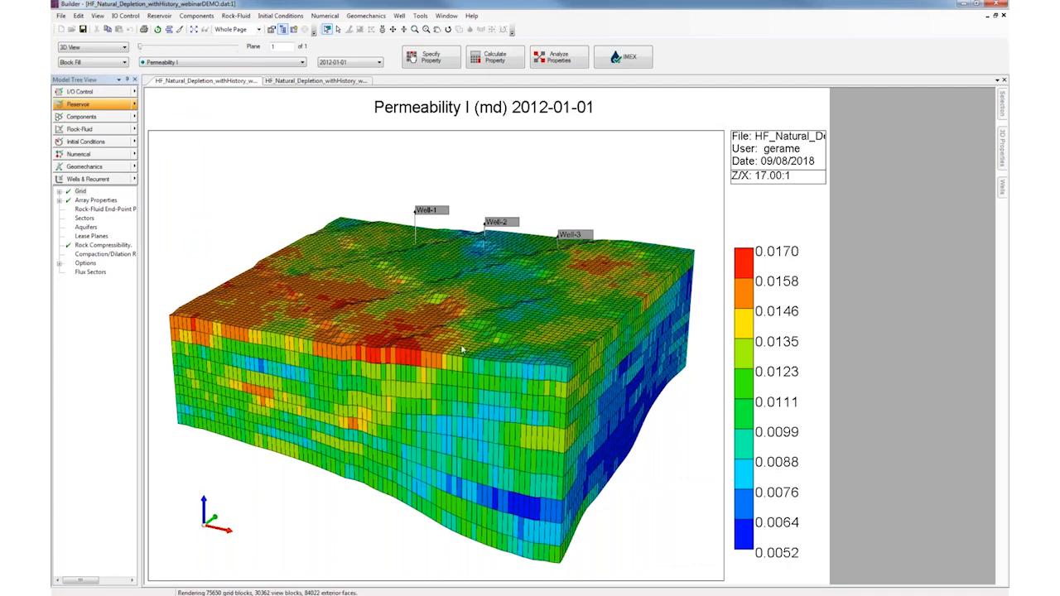
Open the PVT table of PVT Region 1, enlarge its window and examine the full range of table values.
left_click(91, 126)
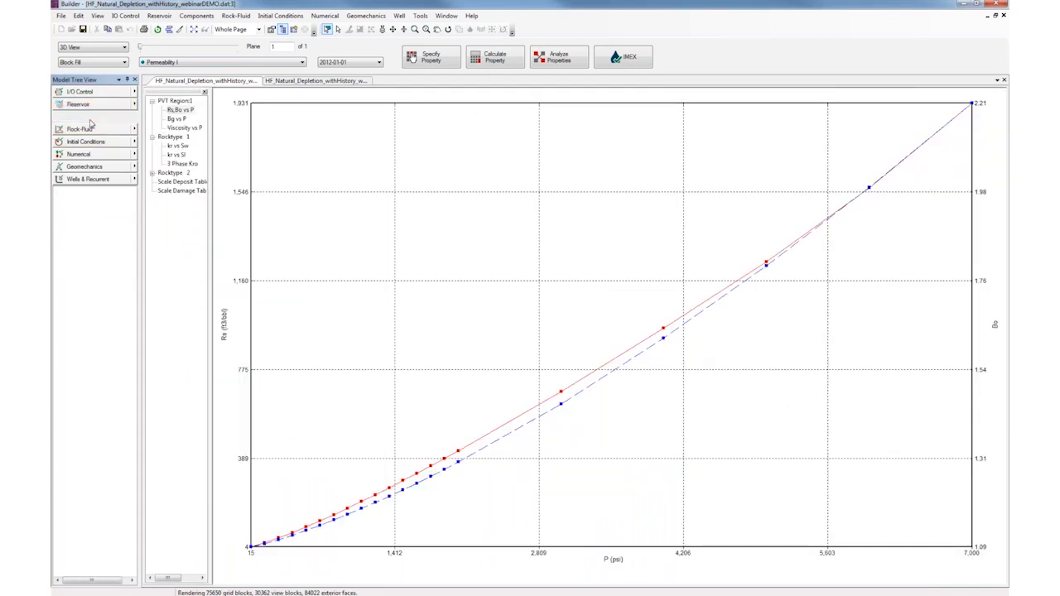
left_click(89, 117)
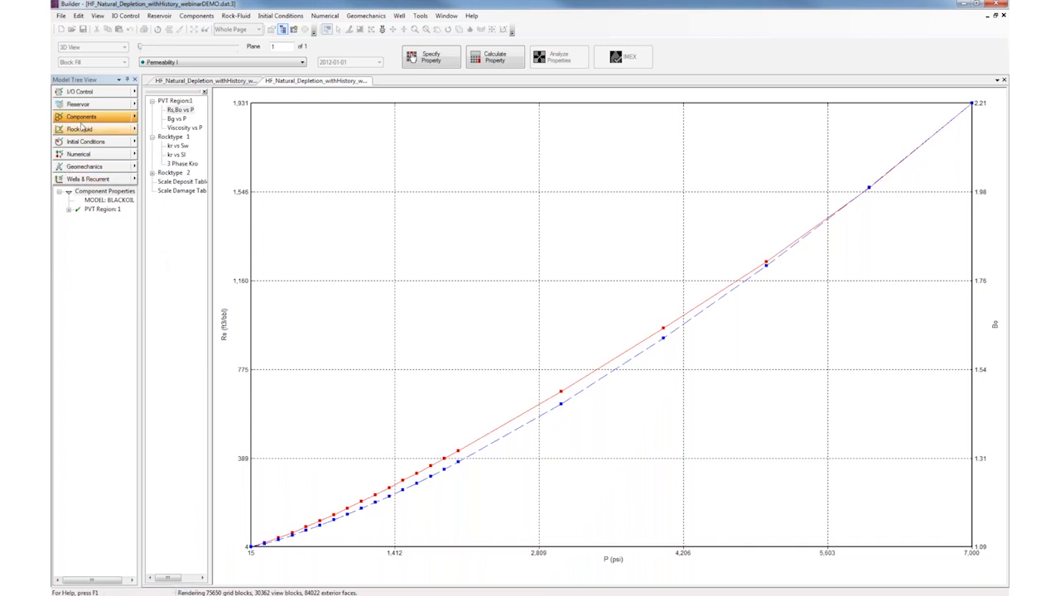
double_click(101, 209)
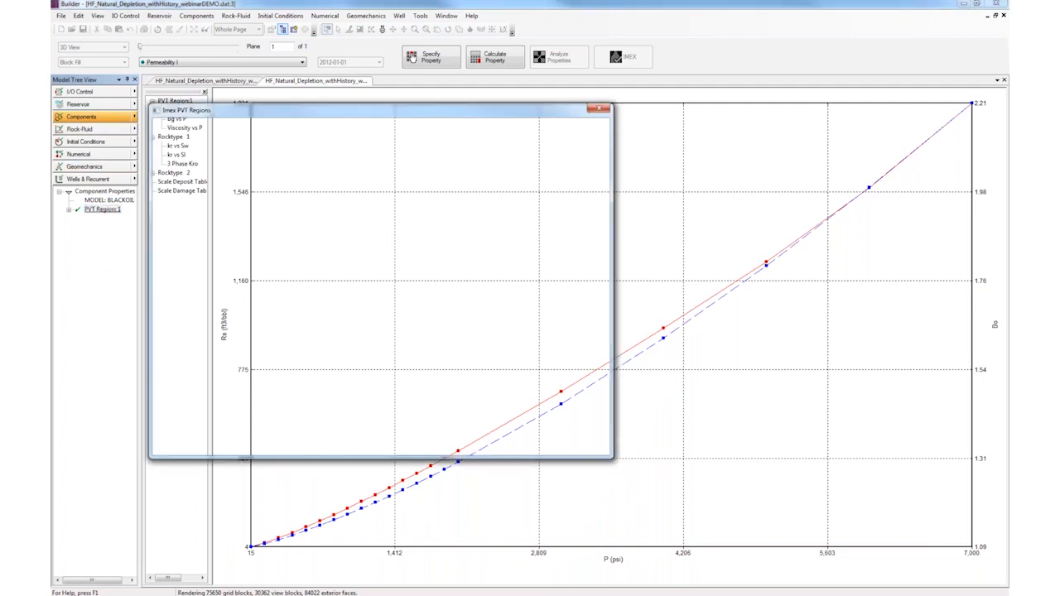
left_click(176, 154)
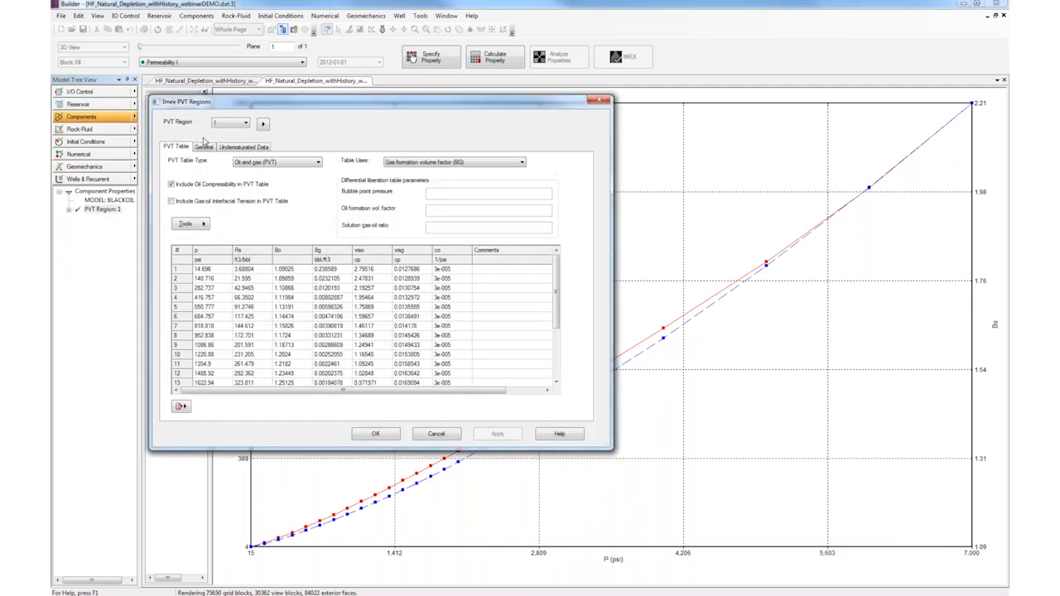
left_click_drag(244, 111, 239, 90)
left_click_drag(609, 437, 667, 574)
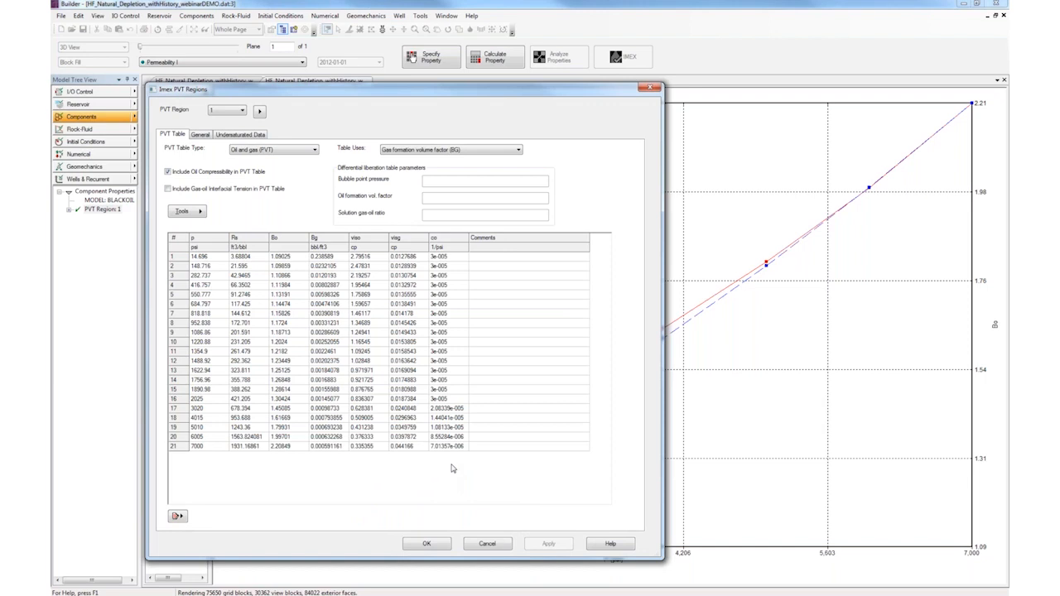
left_click_drag(203, 257, 449, 449)
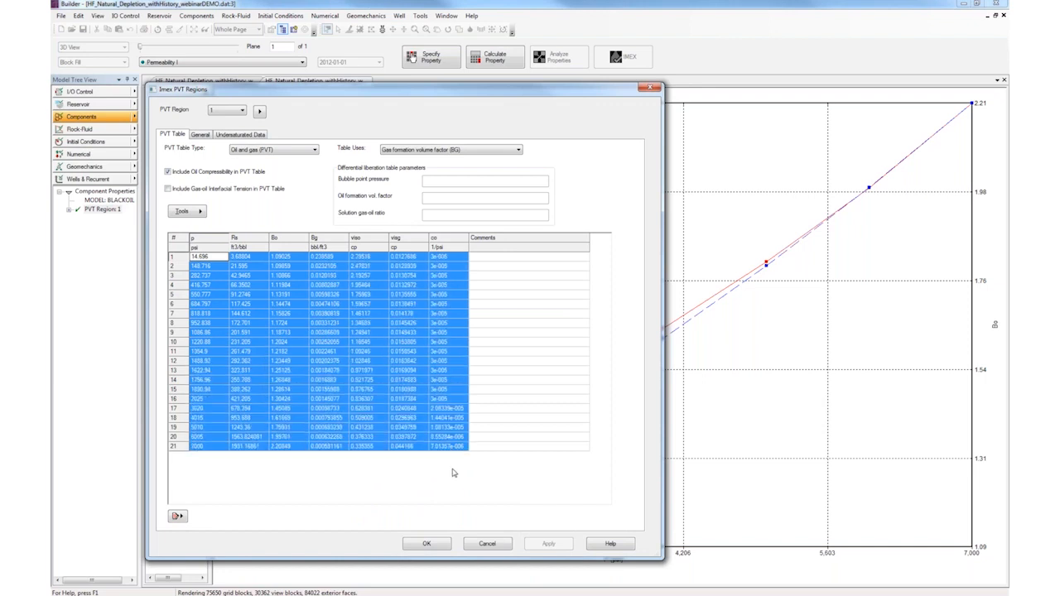
left_click(286, 276)
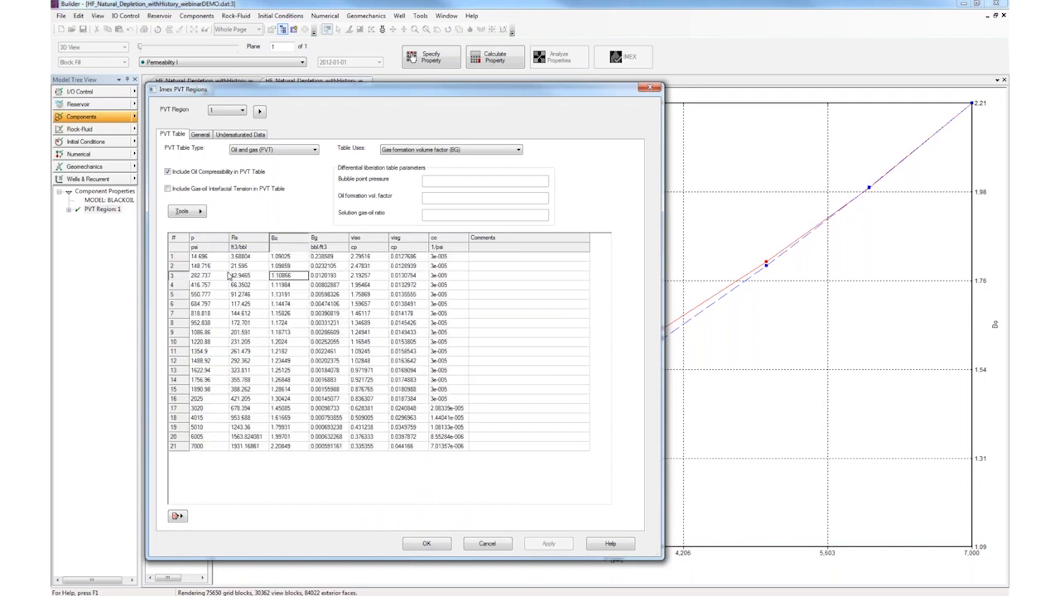
left_click_drag(207, 257, 445, 458)
In the correlation-based PVT generation, define oil density as stock tank oil gravity (API) and gas density as gas gravity (Air=1) of 0.92.
left_click(190, 213)
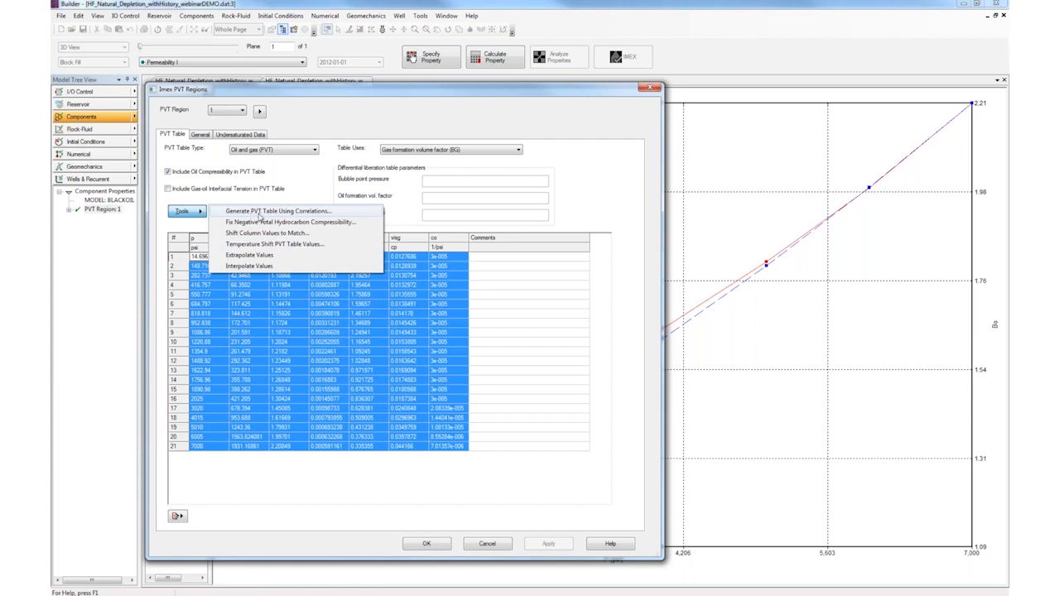
left_click(260, 213)
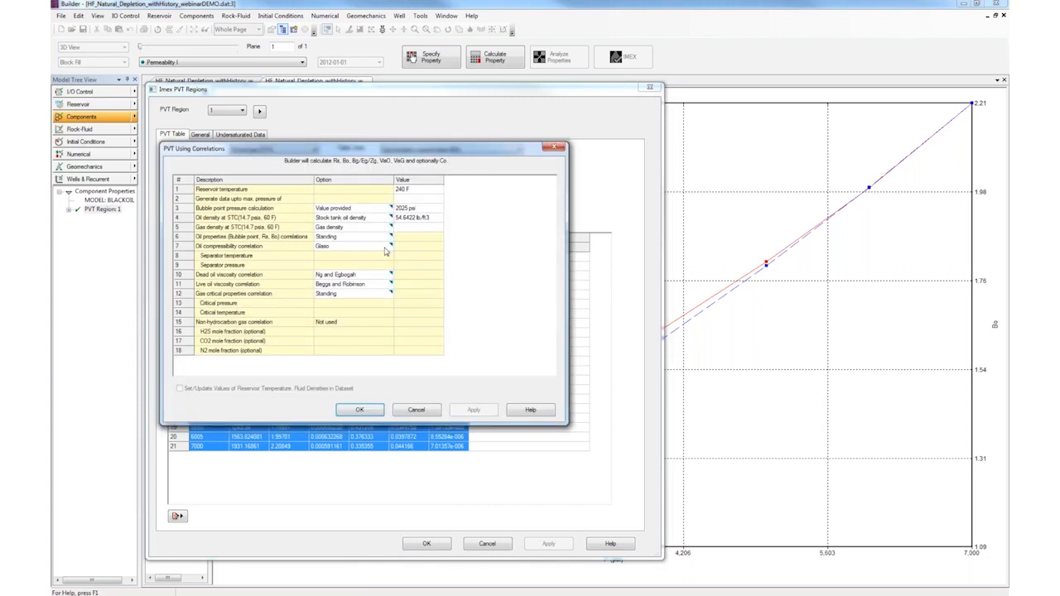
left_click(386, 218)
left_click(388, 218)
left_click(381, 240)
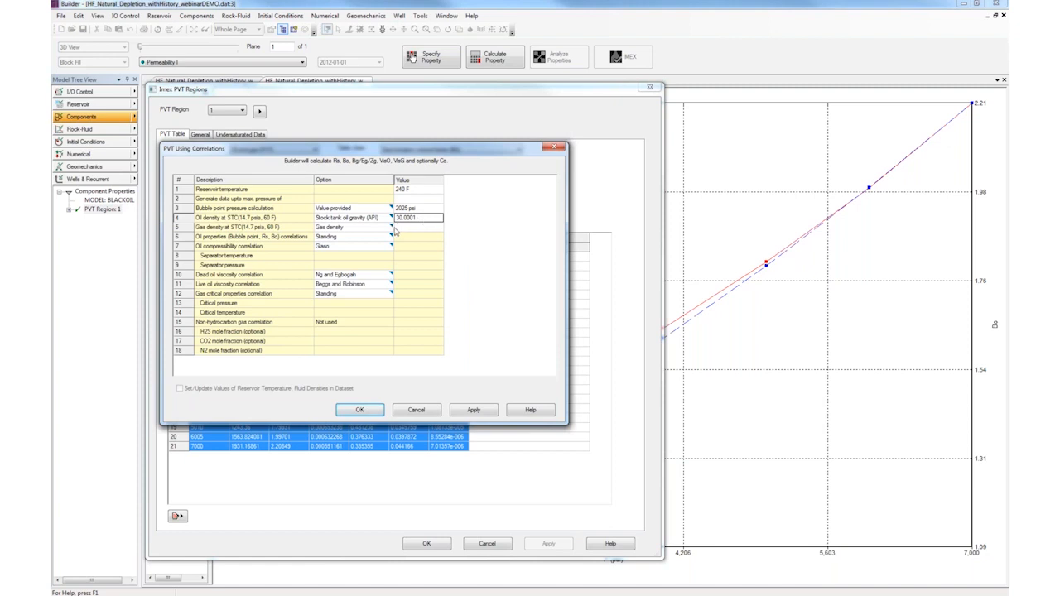
left_click(389, 229)
left_click(390, 229)
left_click(376, 241)
left_click(419, 228)
type("0.92")
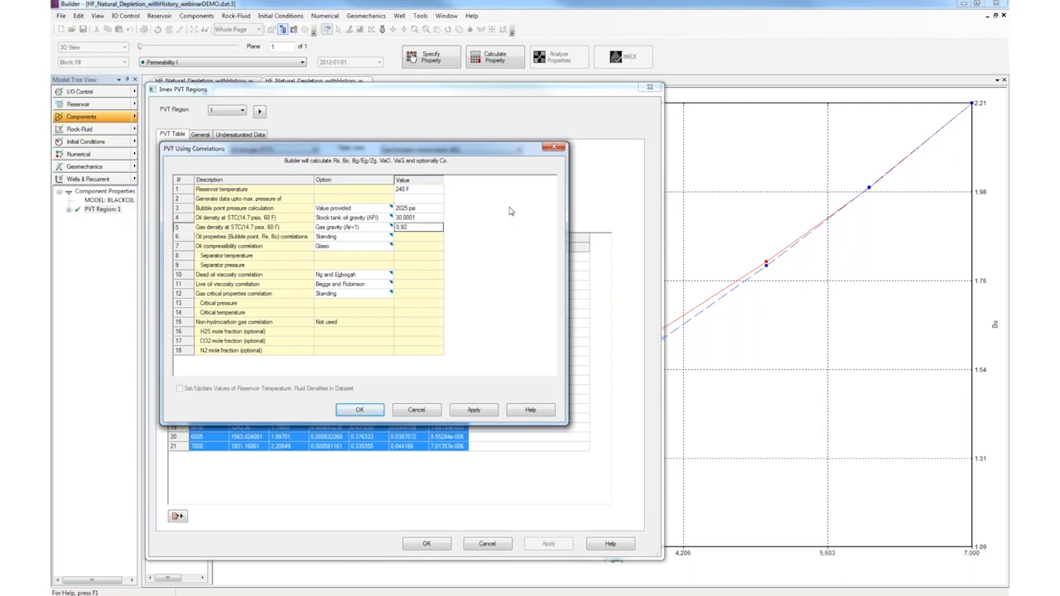
Examine the reservoir temperature, bubble point, and dead and live oil viscosity correlation settings, and cancel the PVT table generation.
left_click(429, 190)
left_click(422, 211)
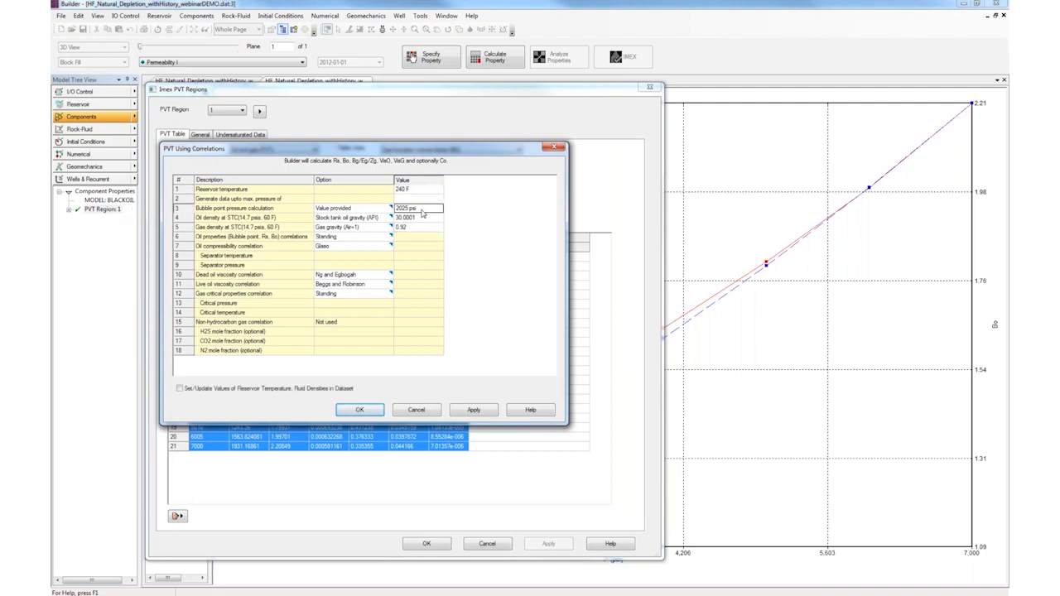
left_click(378, 279)
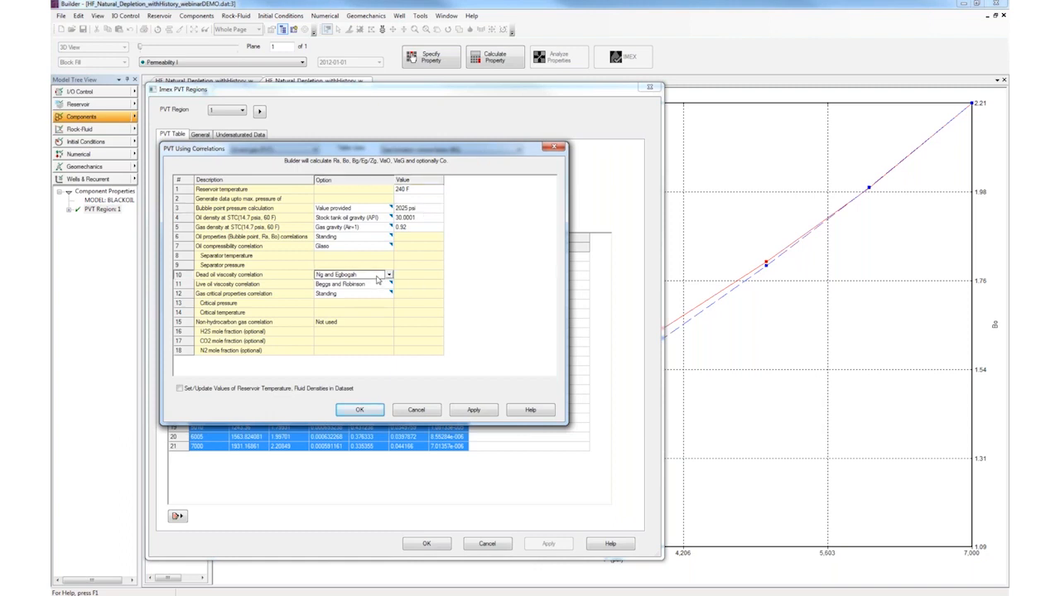
left_click(377, 280)
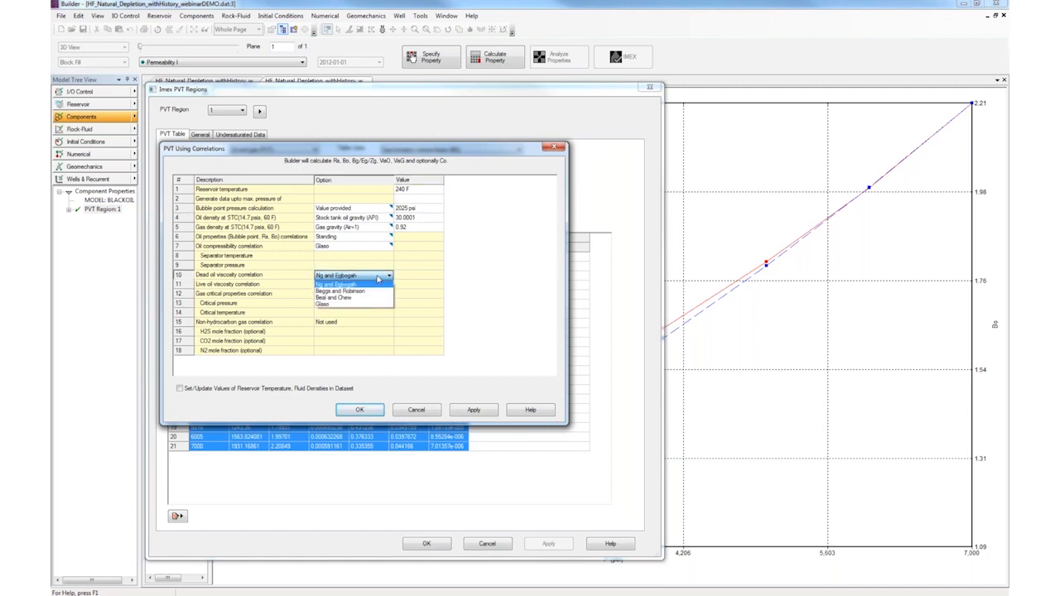
left_click(364, 285)
left_click(358, 287)
left_click(427, 299)
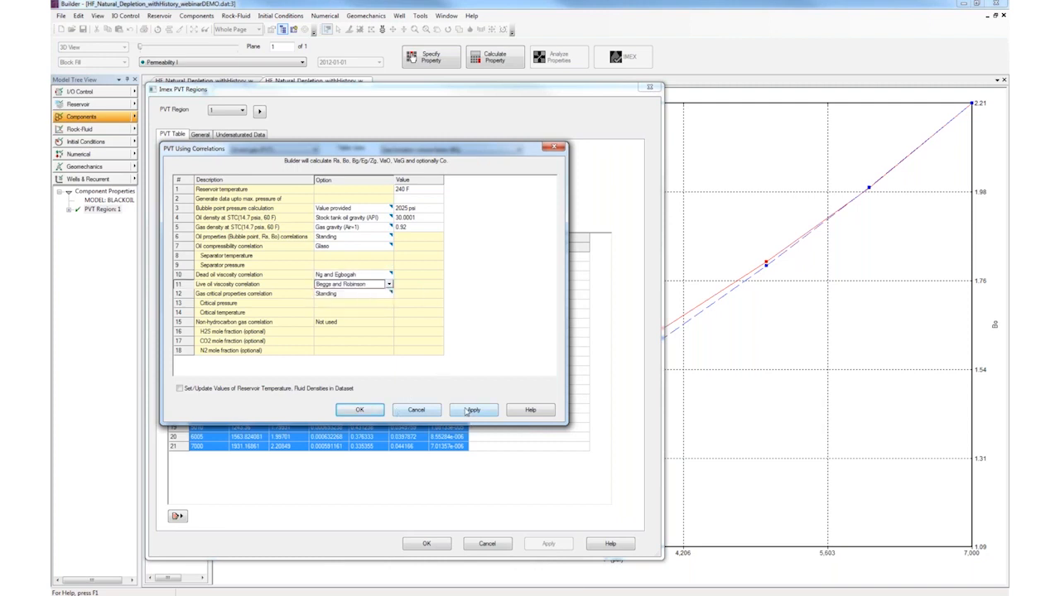
left_click(427, 411)
Review the Rs, Bo, Bg, viscosity and pressure columns of the PVT table, and close it without changes.
left_click(222, 272)
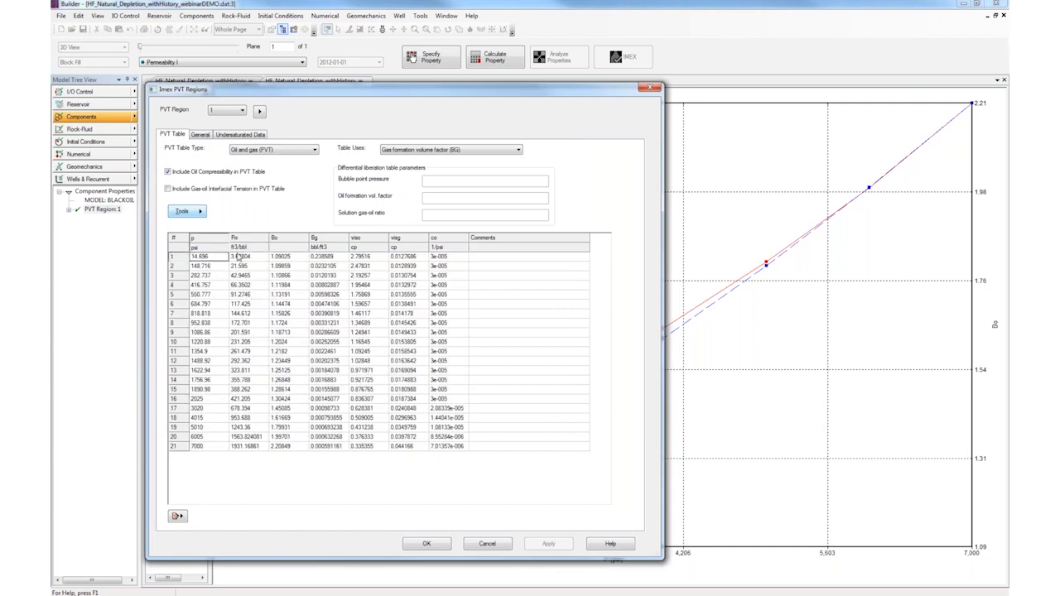
left_click(247, 248)
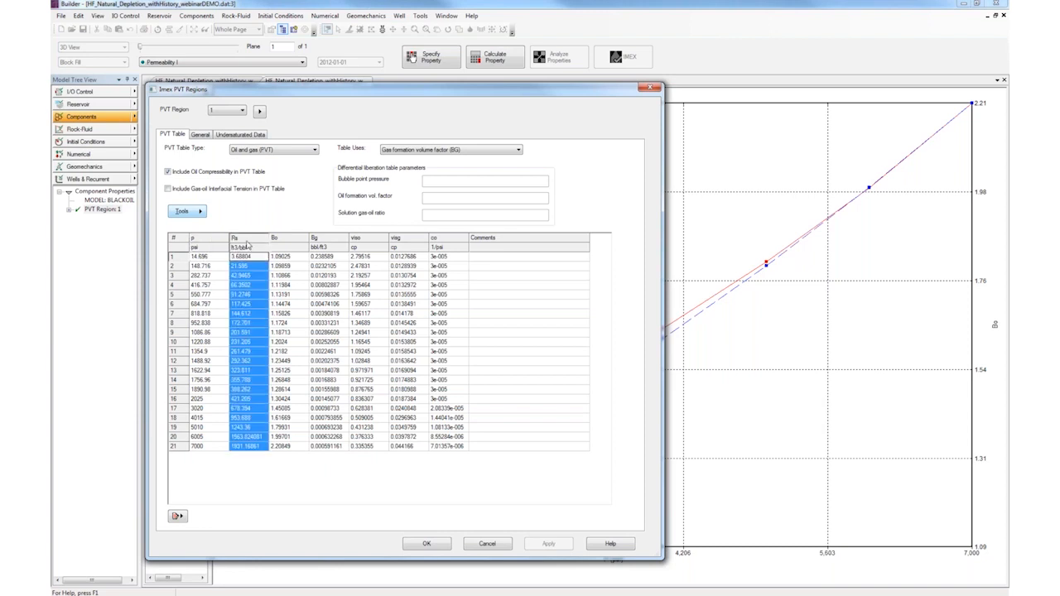
left_click(291, 246)
left_click(327, 246)
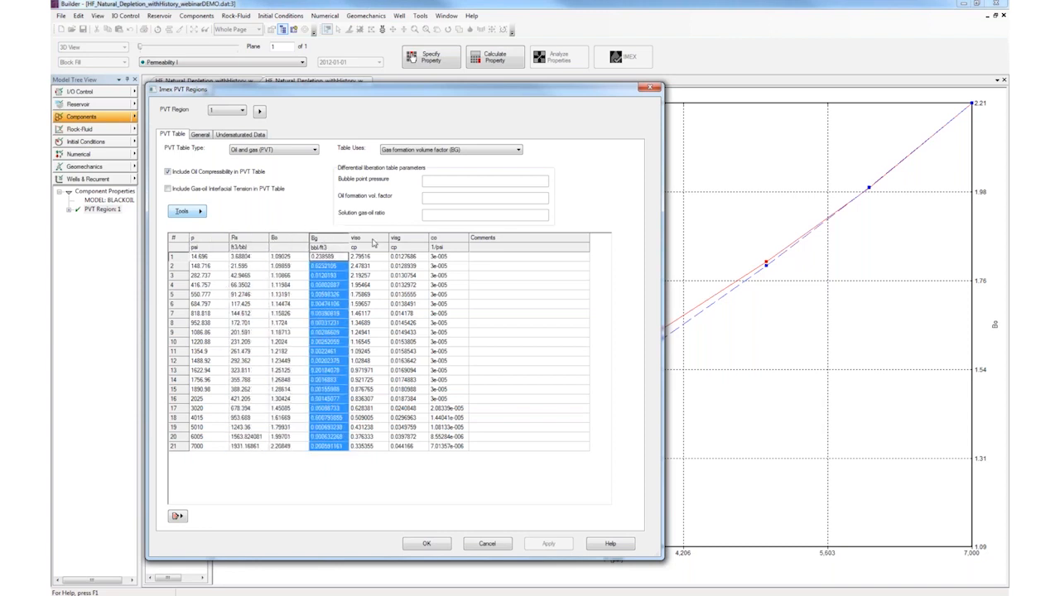
left_click_drag(377, 247, 398, 246)
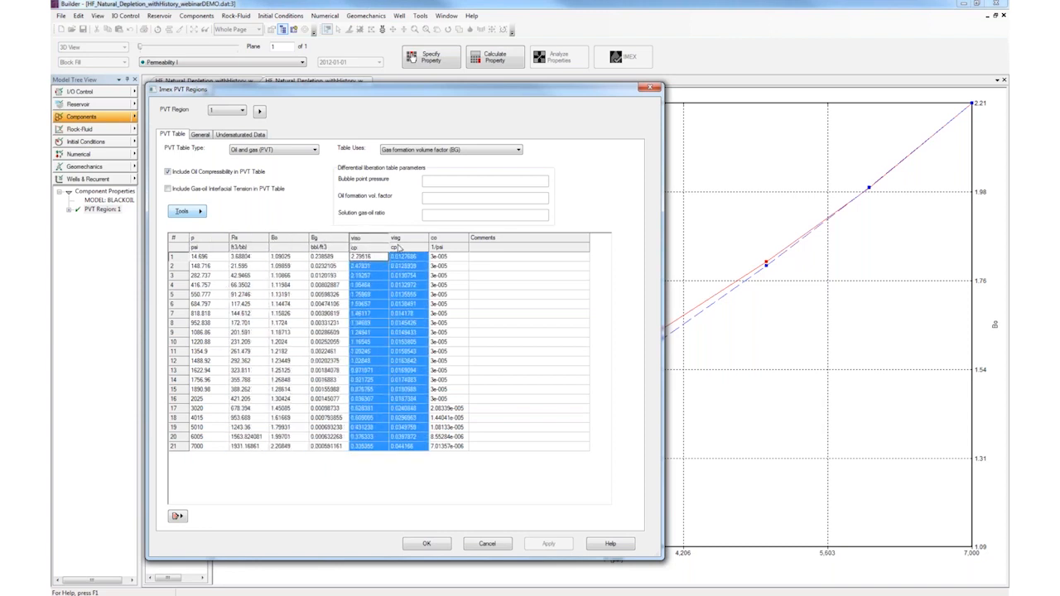
left_click(208, 242)
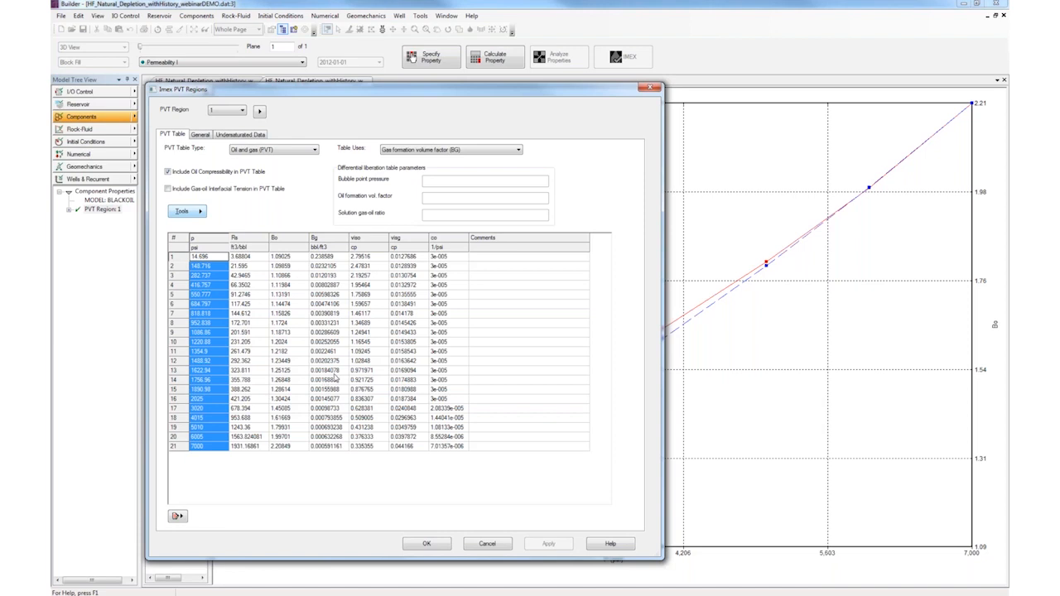
left_click(488, 544)
Examine the available Components fluid model options and switch to the HF_Natural_Depletion_withHistory_STARS.dat dataset.
left_click(93, 116)
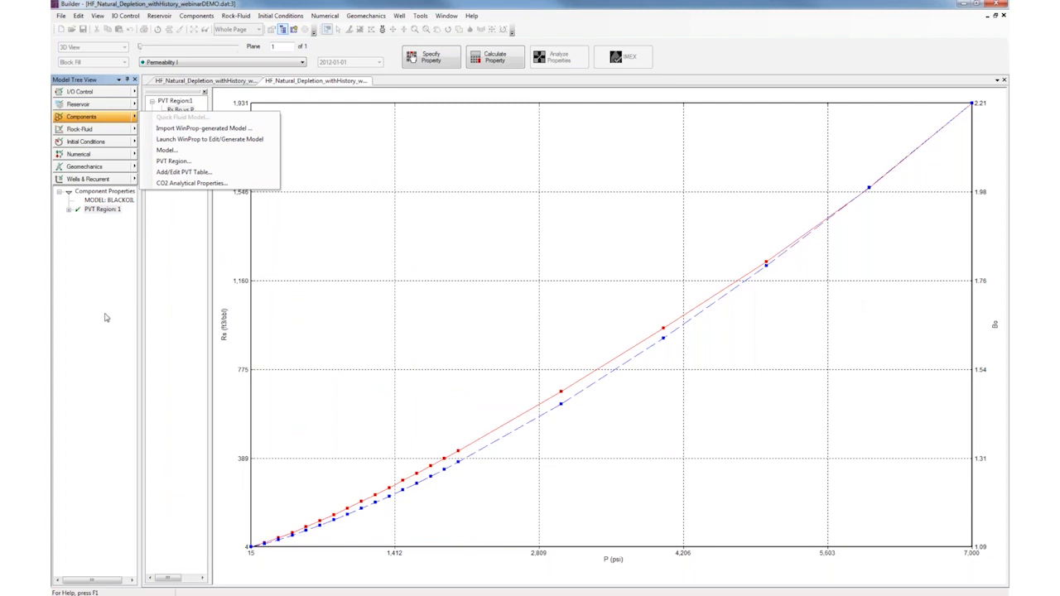
left_click(171, 312)
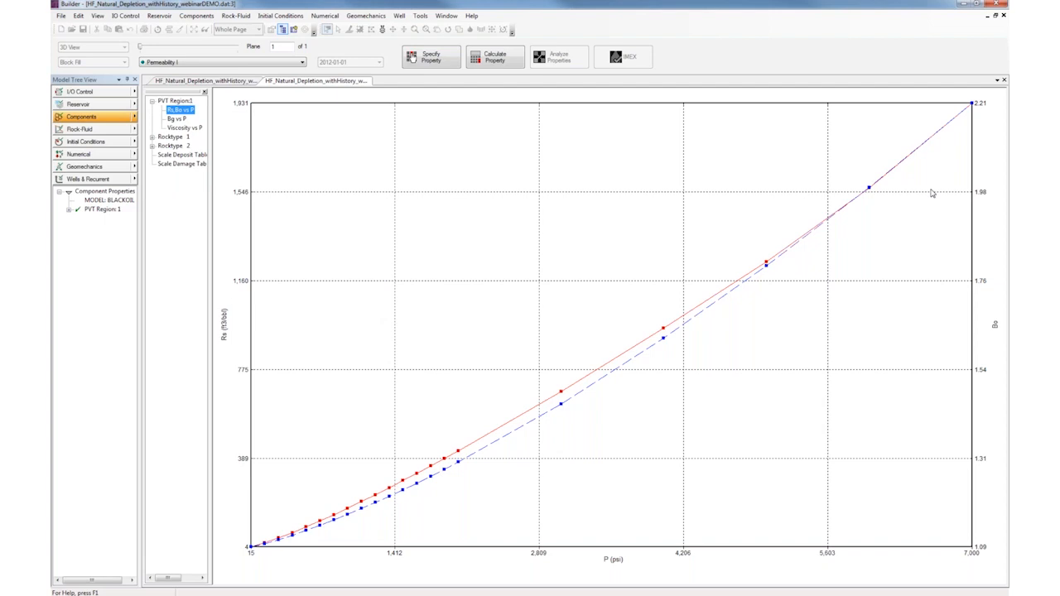
left_click(412, 60)
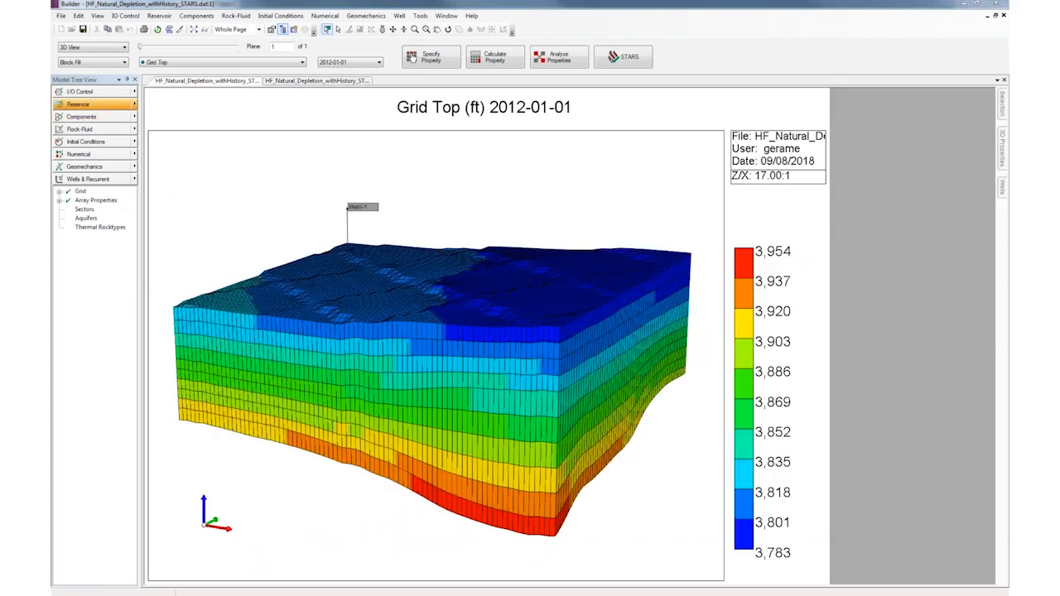
left_click(568, 265)
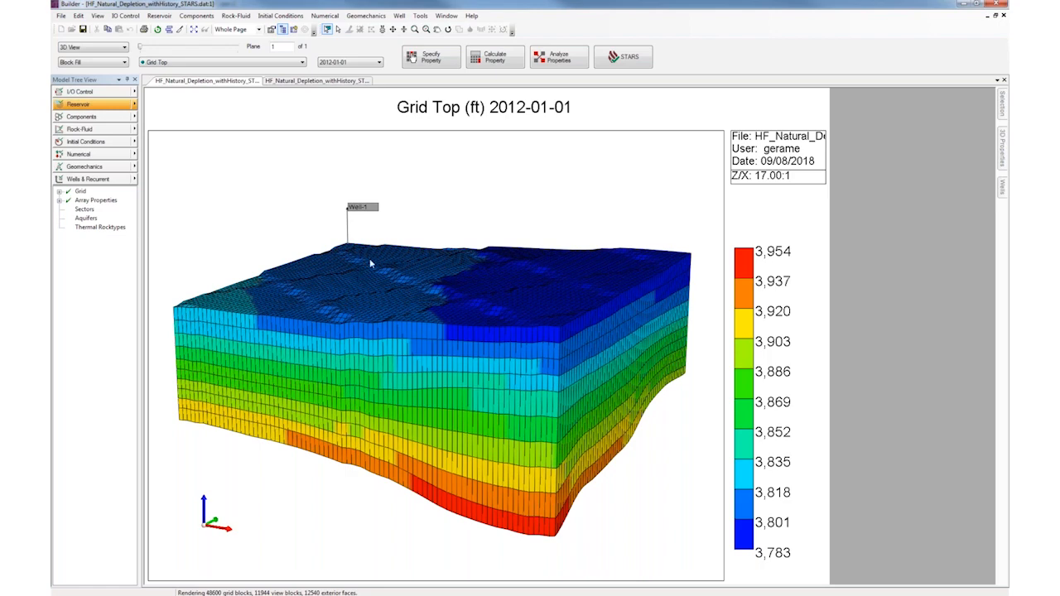
Start the Process Wizard for the STARS fluid model and choose the alkali, surfactant, foam, and/or polymer injection process.
left_click(196, 15)
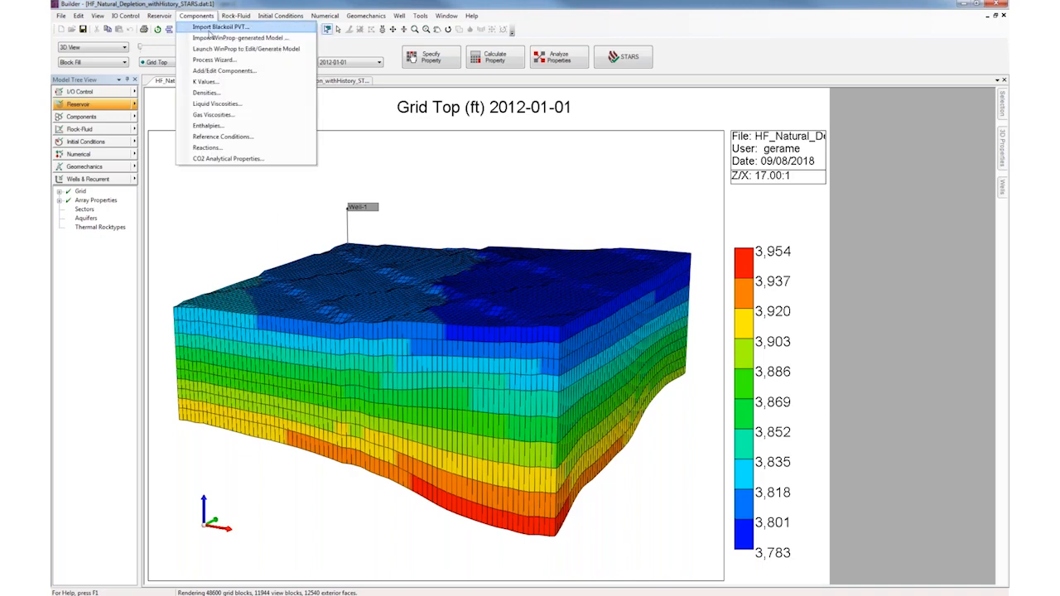
left_click(214, 60)
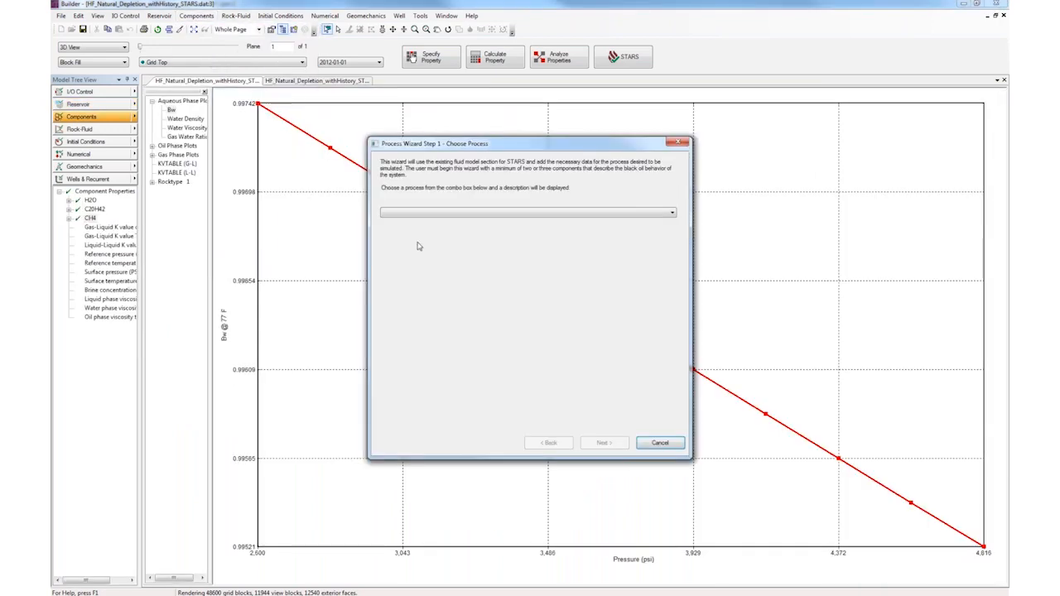
left_click(424, 214)
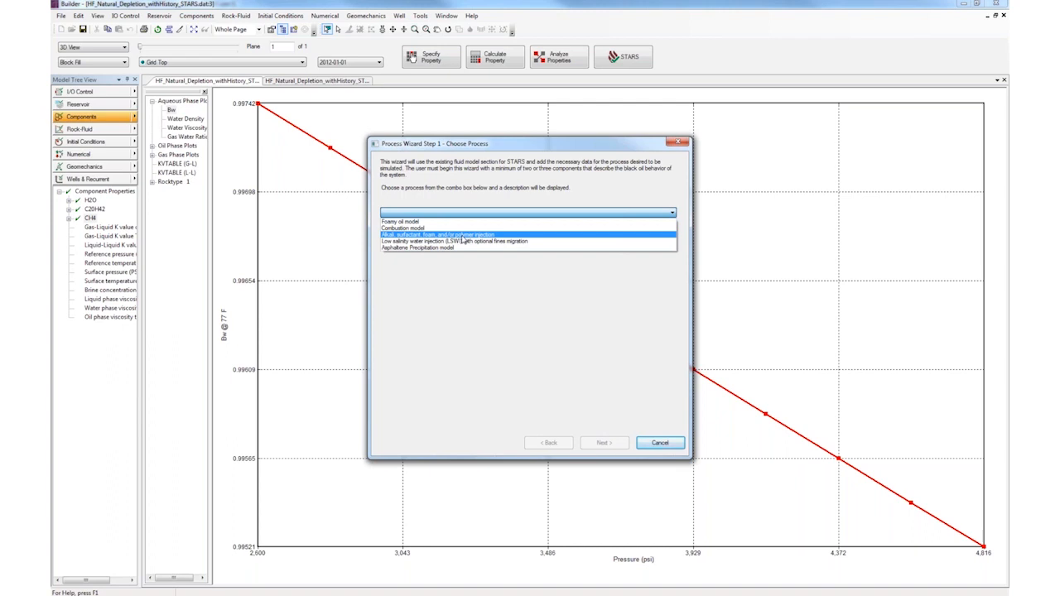
left_click(465, 235)
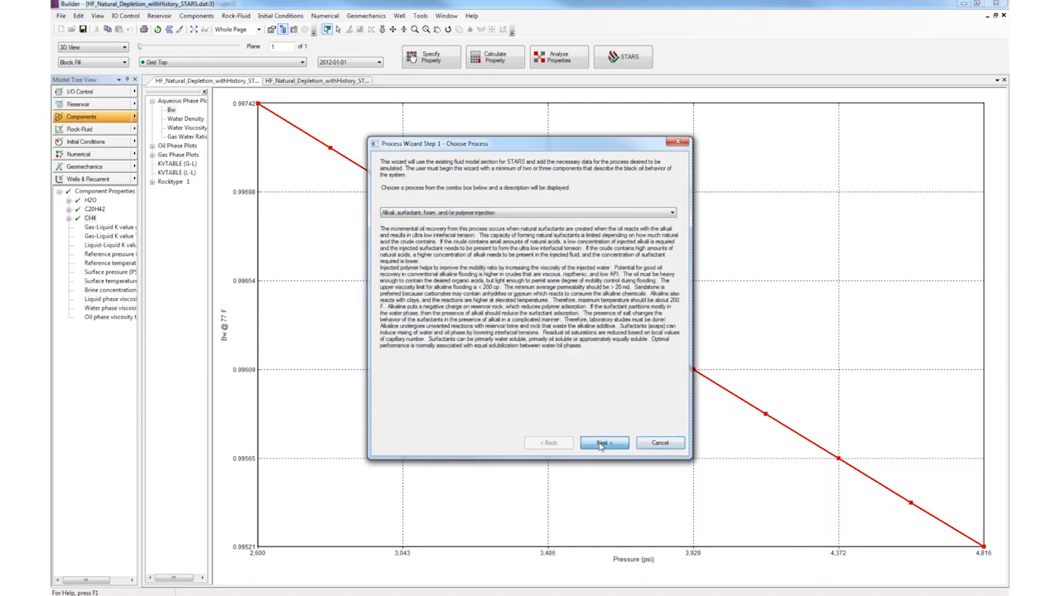
Choose the alkali, surfactant, polymer flood model (add 3 components) in wizard step 2 and enlarge the dialog.
left_click(603, 443)
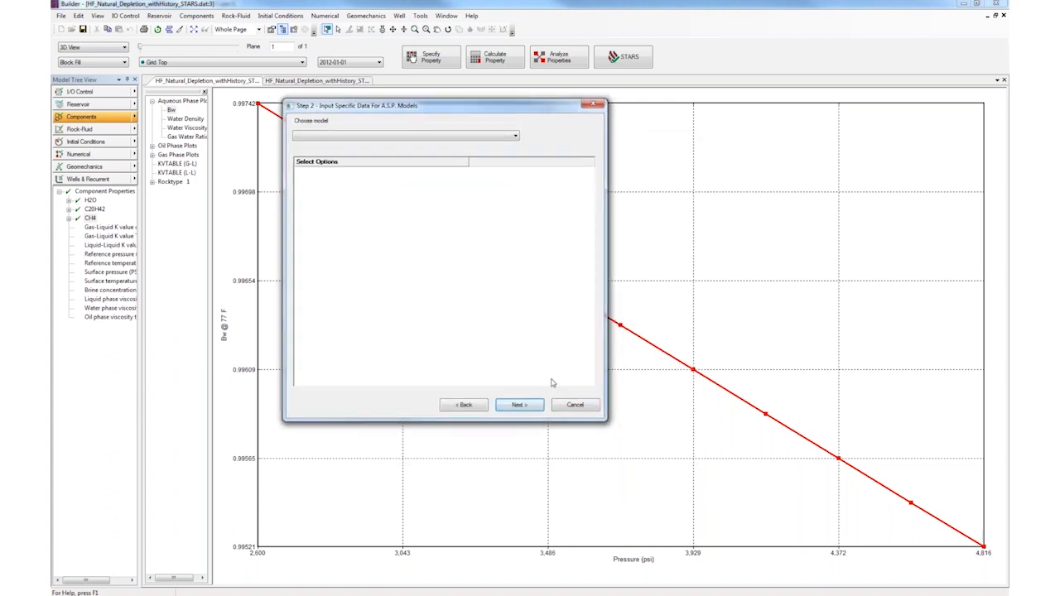
left_click(375, 137)
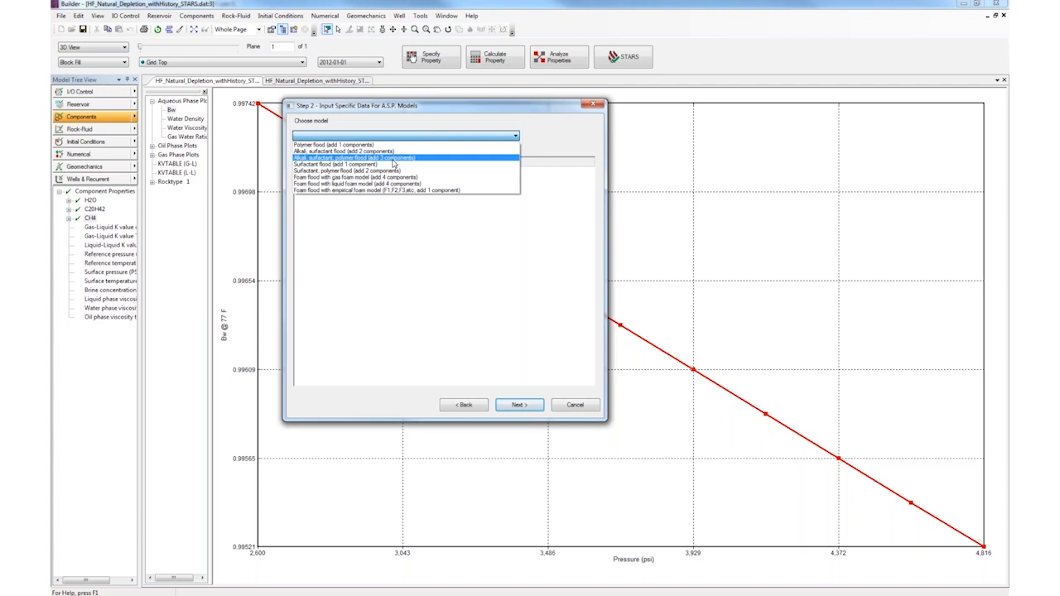
left_click(393, 158)
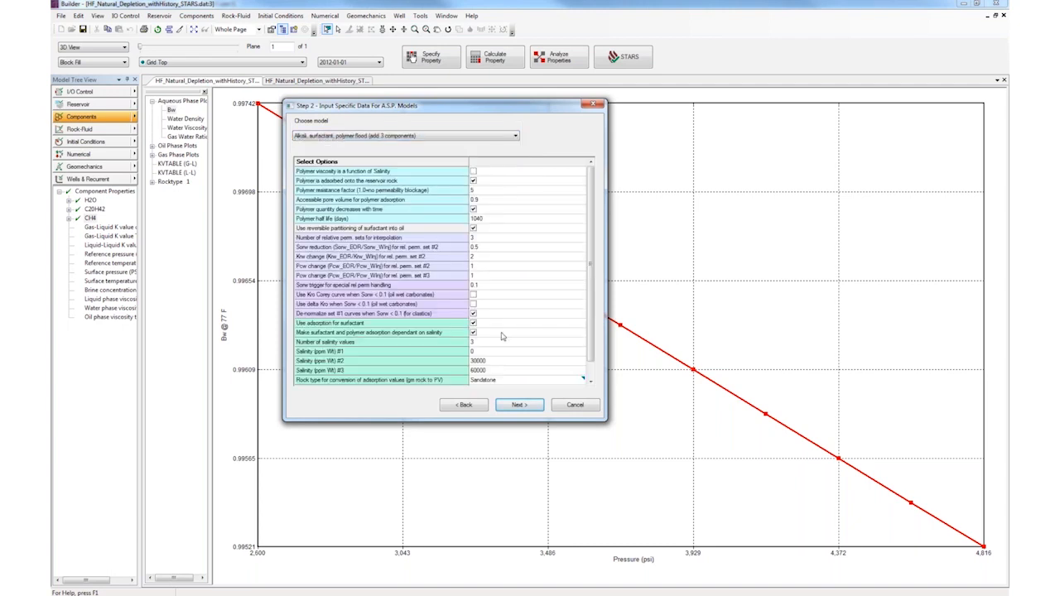
left_click_drag(472, 116, 406, 80)
left_click_drag(542, 387, 612, 480)
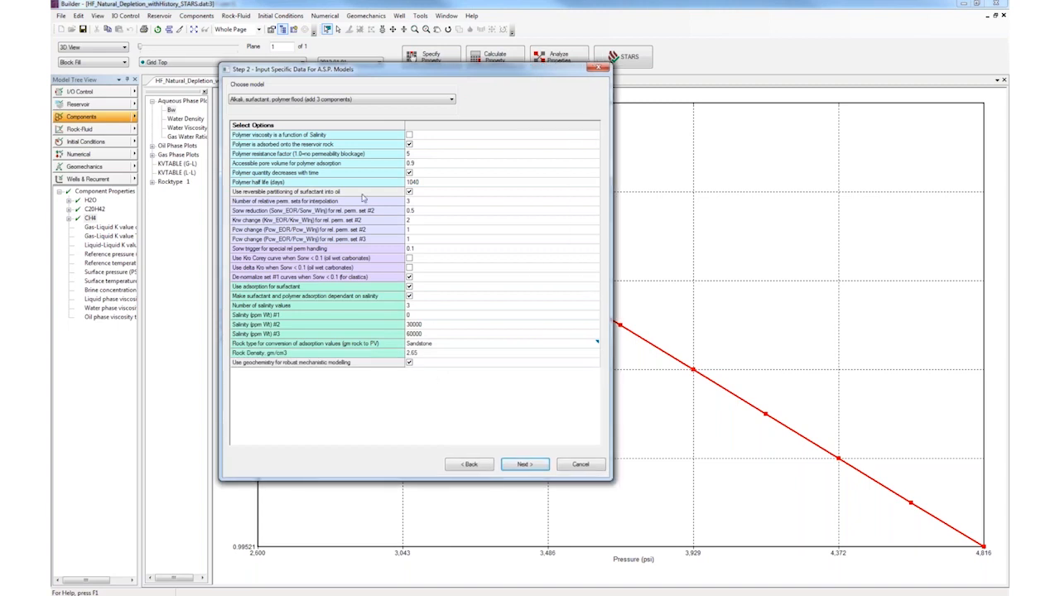
Examine the polymer, relative permeability interpolation, and surfactant adsorption and salinity options of the chosen flood model.
left_click_drag(312, 145, 310, 189)
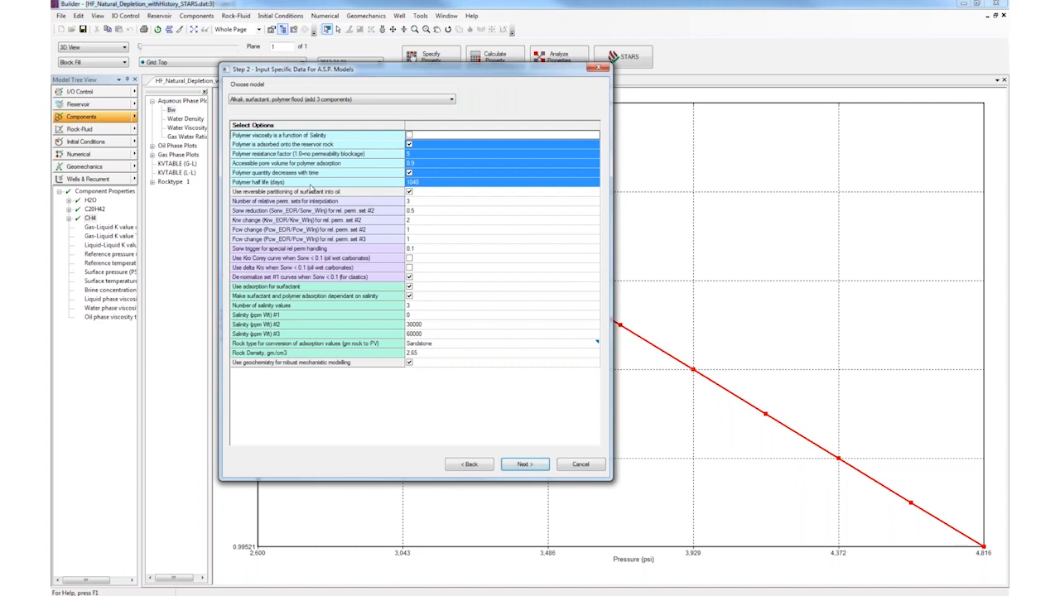
left_click(280, 142)
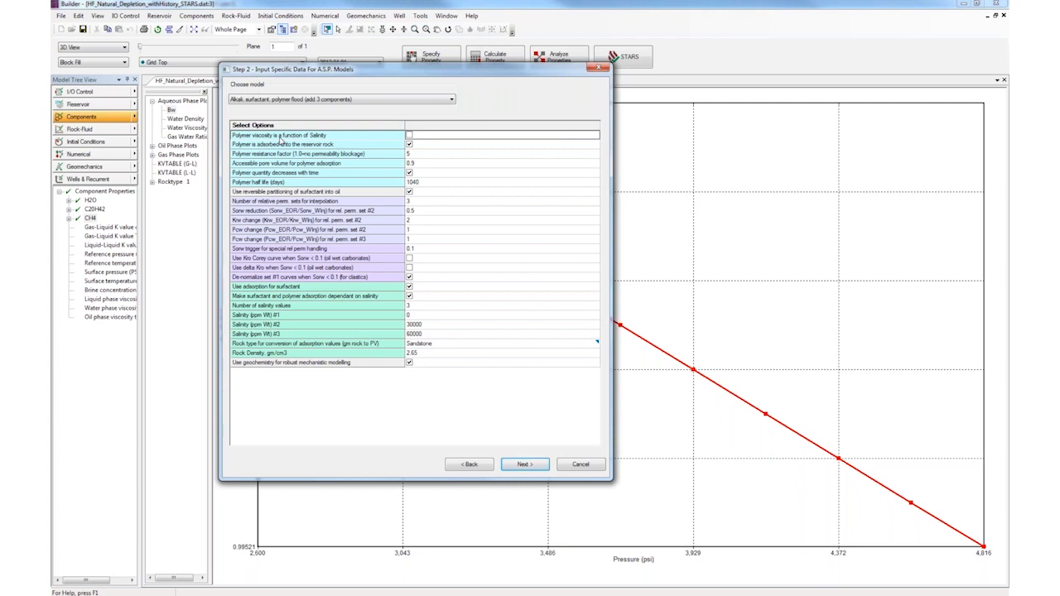
left_click(283, 183)
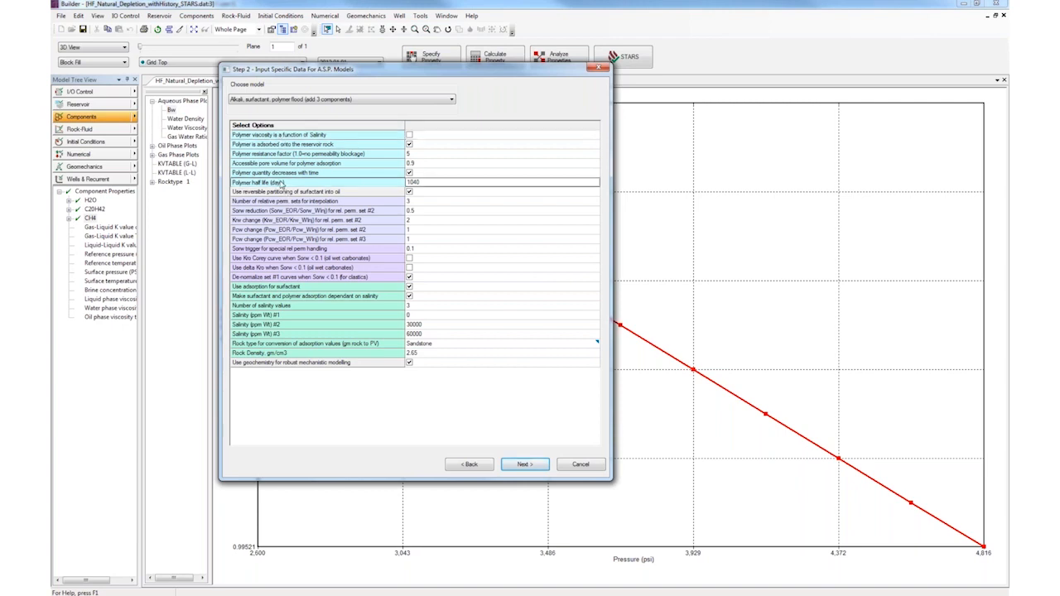
left_click(300, 203)
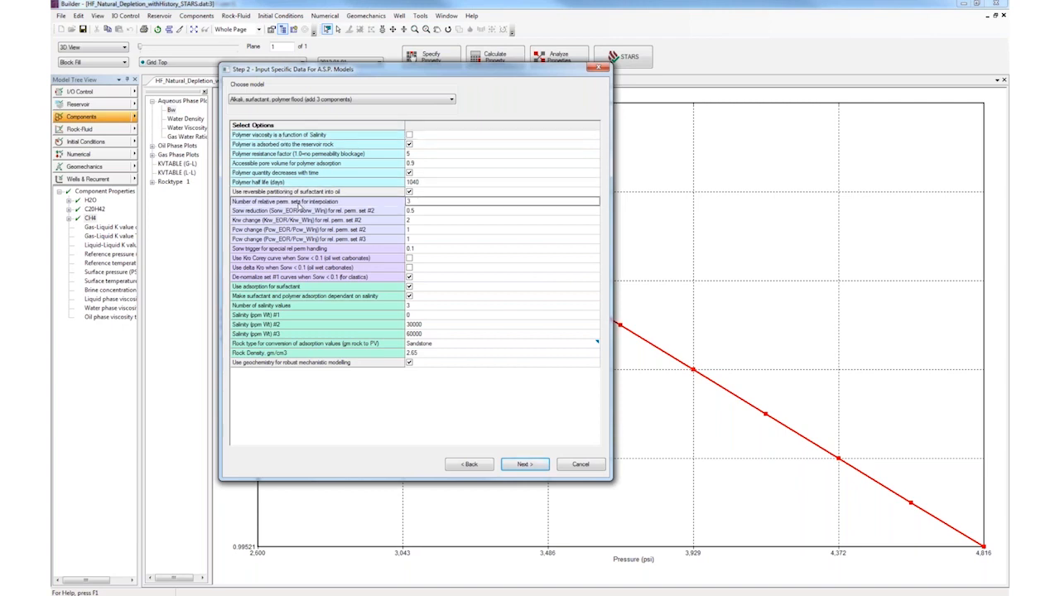
left_click_drag(301, 209, 313, 280)
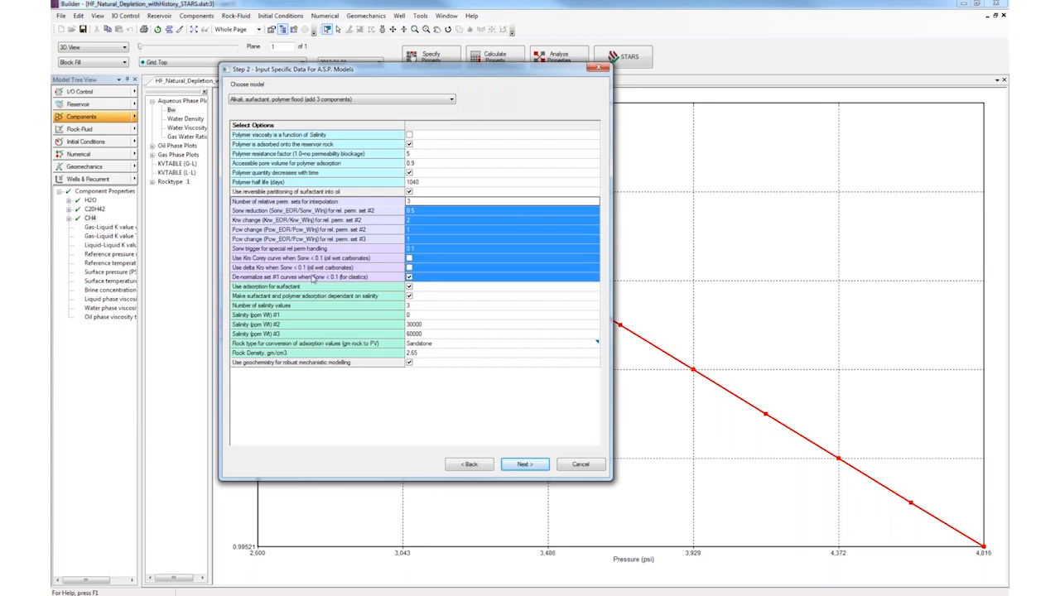
left_click(333, 288)
left_click_drag(322, 294, 323, 358)
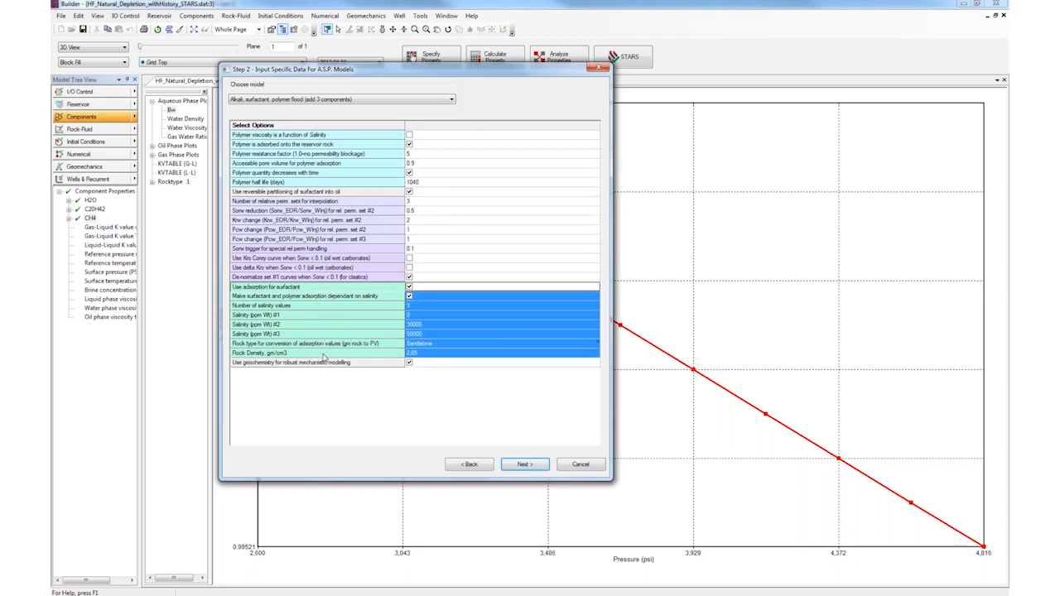
Continue to the geochemistry data, review its reaction and initial concentration options, and cancel the wizard.
left_click(528, 468)
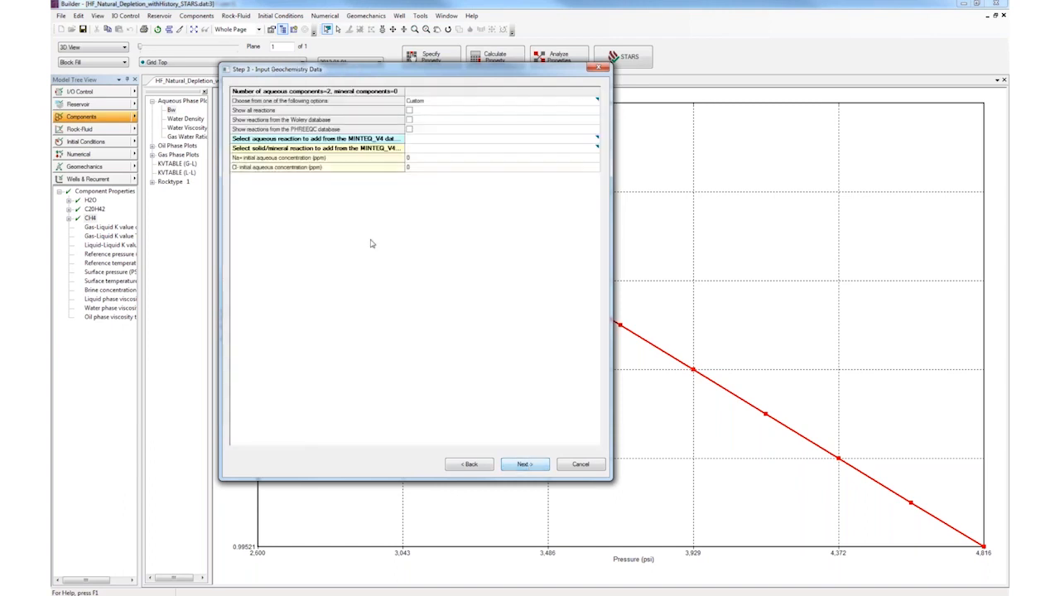
left_click_drag(273, 106, 276, 170)
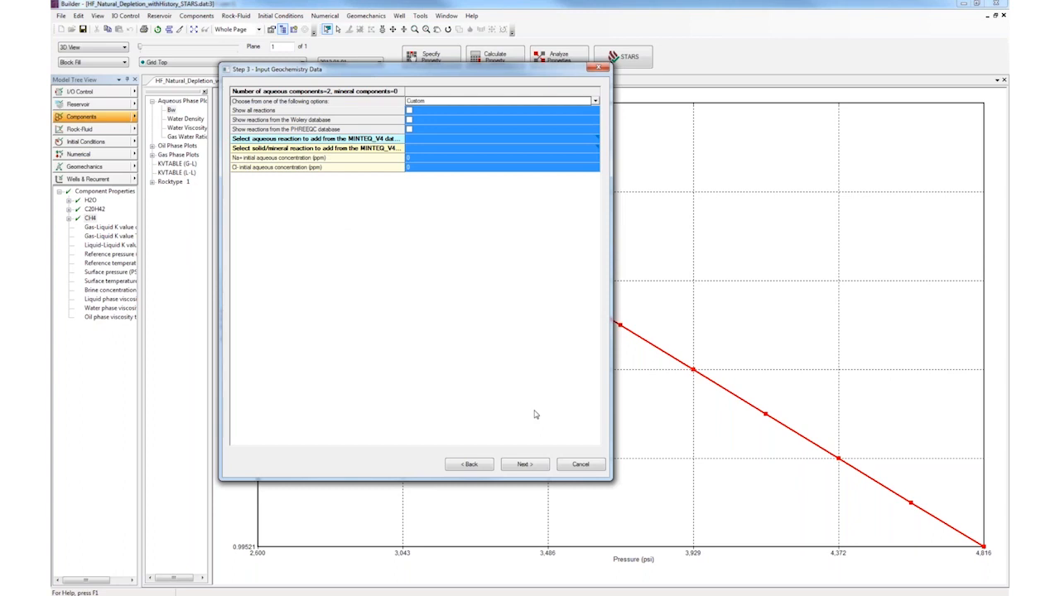
left_click(577, 466)
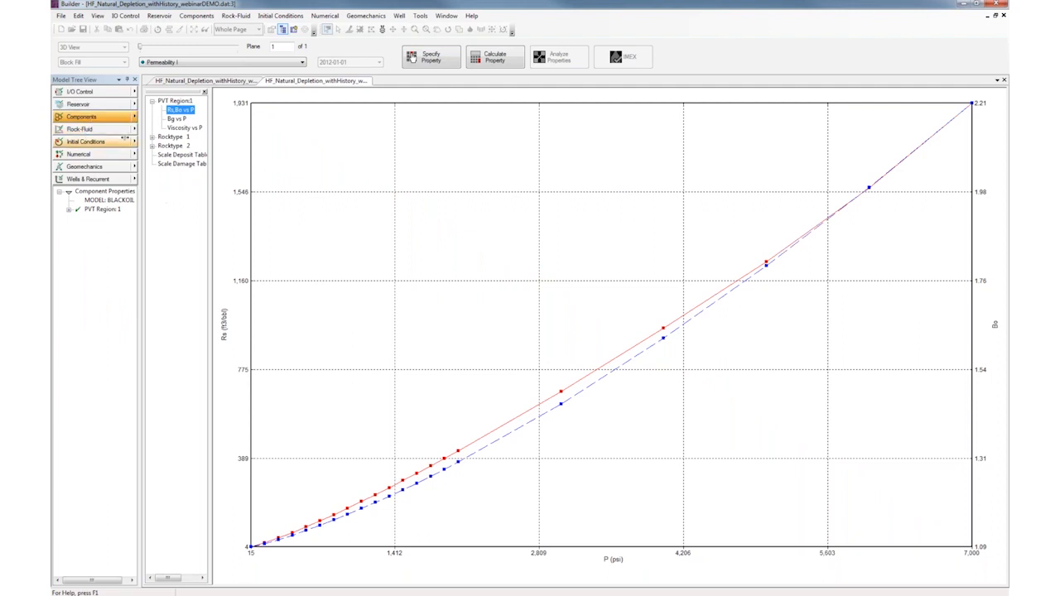
Open the relative permeability tables of rock type 1 in the HF_Natural_Depletion_withHistory_webinarDEMO.dat dataset and enlarge the dialog to show all rows.
left_click(91, 118)
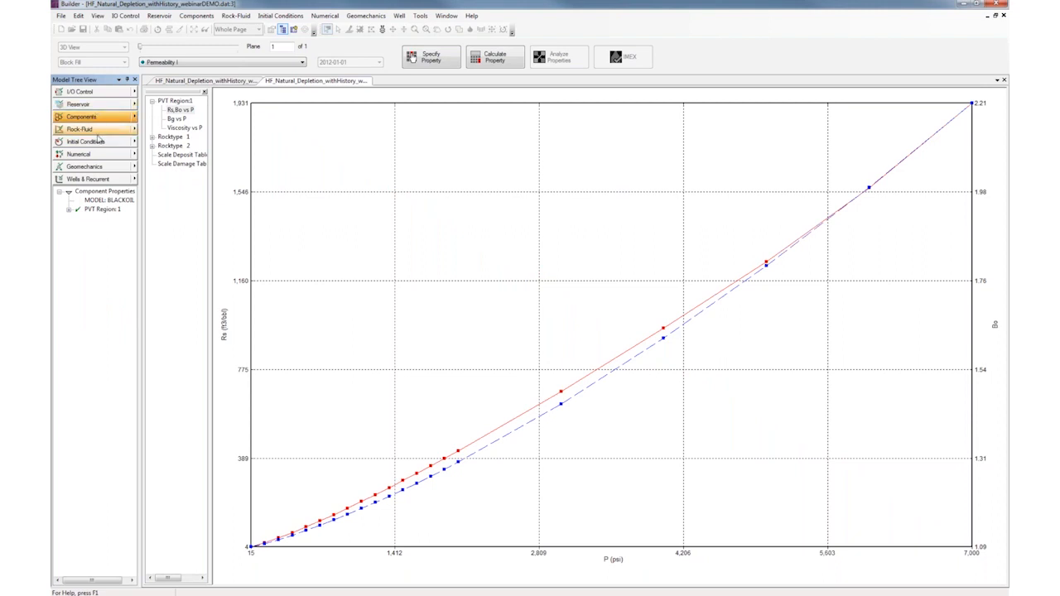
left_click(98, 130)
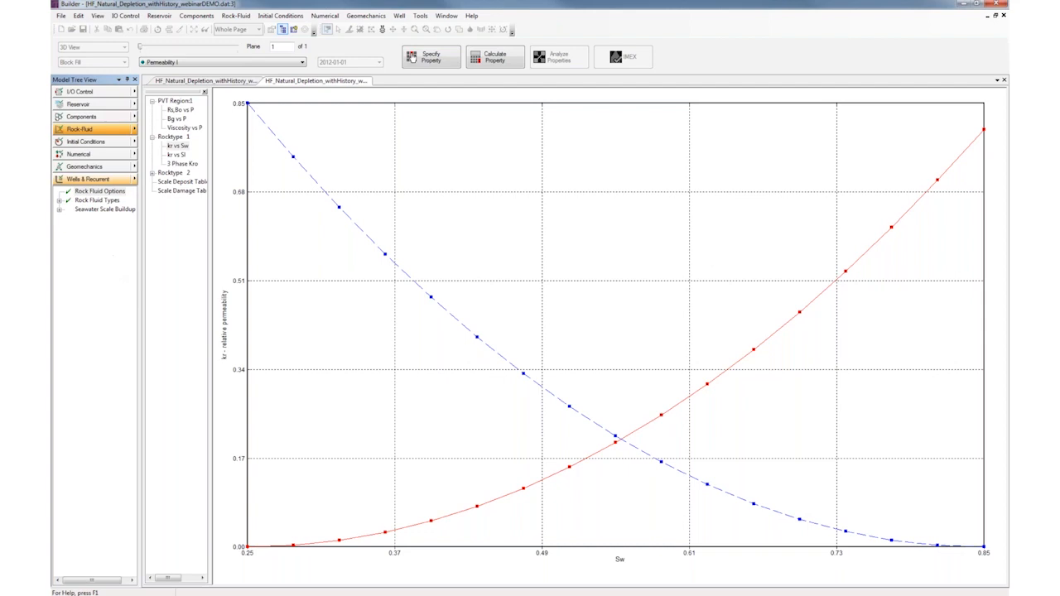
left_click(106, 201)
double_click(106, 202)
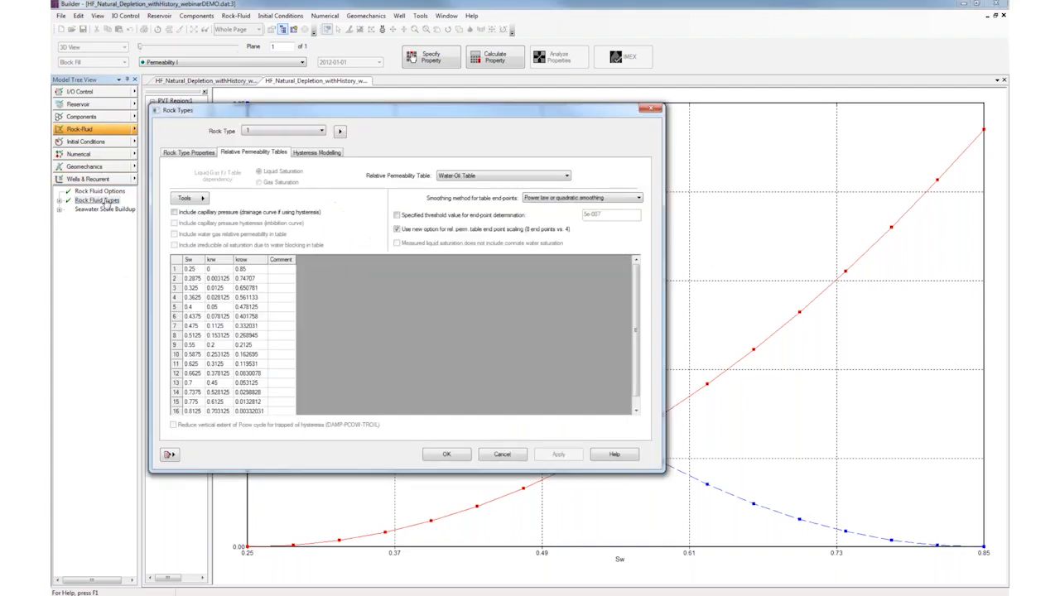
left_click_drag(398, 109, 366, 64)
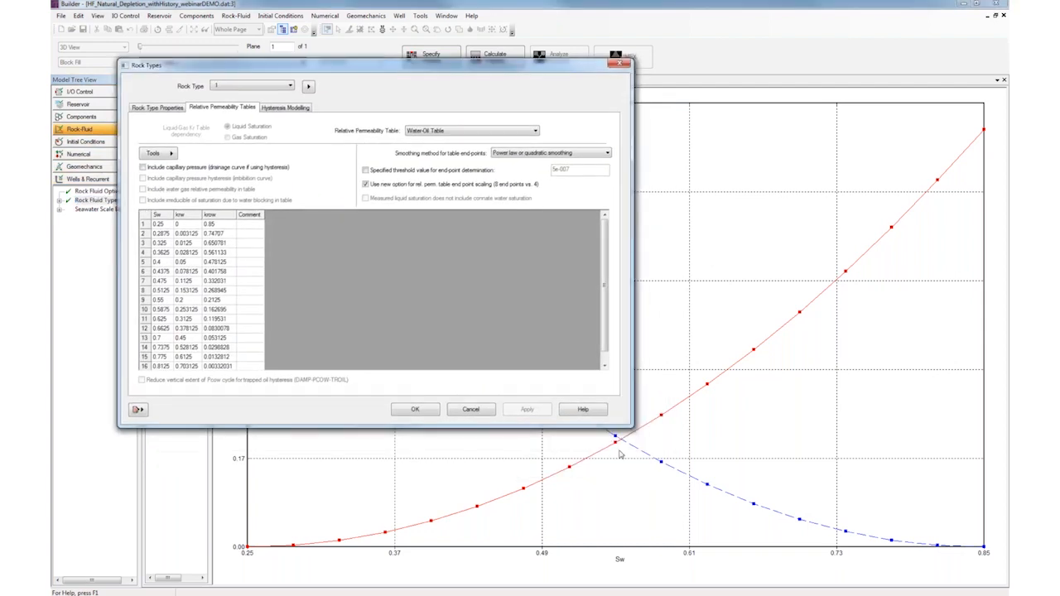
left_click_drag(627, 425, 674, 517)
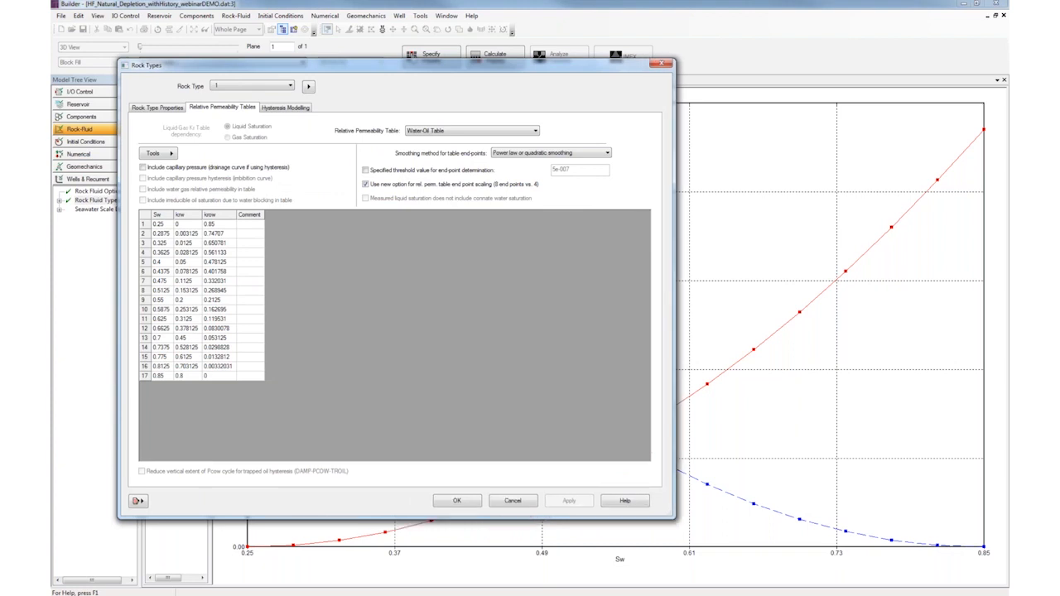
Review the Sw, krw and krow values in the water-oil relative permeability table.
left_click(226, 379)
left_click_drag(222, 376, 157, 232)
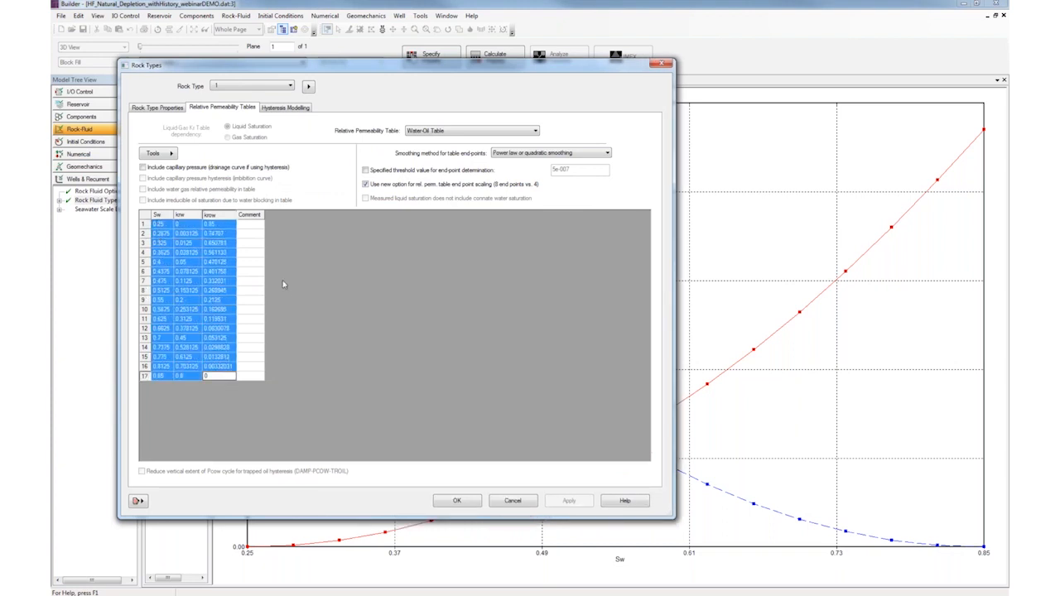
left_click(258, 303)
double_click(159, 233)
left_click_drag(165, 238, 223, 377)
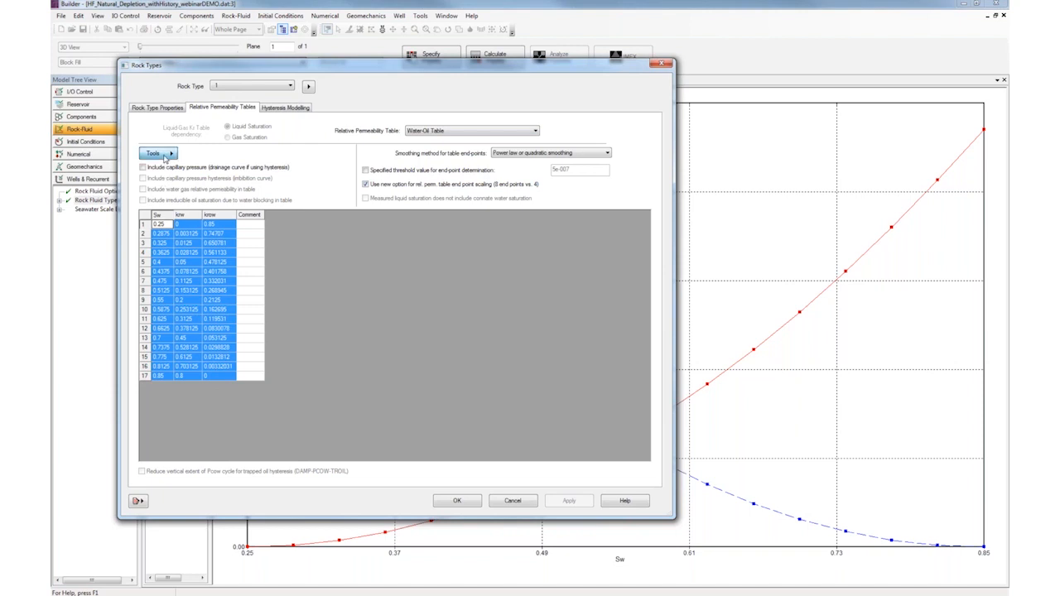
Generate the relative permeability tables using correlations, reviewing and accepting the listed endpoint saturations and exponents.
left_click(165, 157)
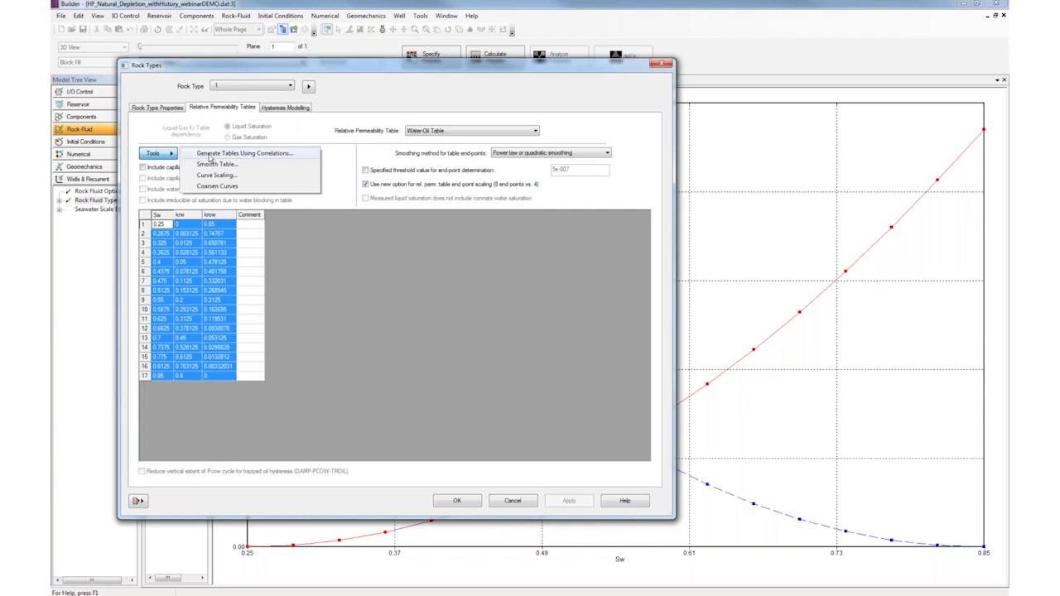
left_click(189, 158)
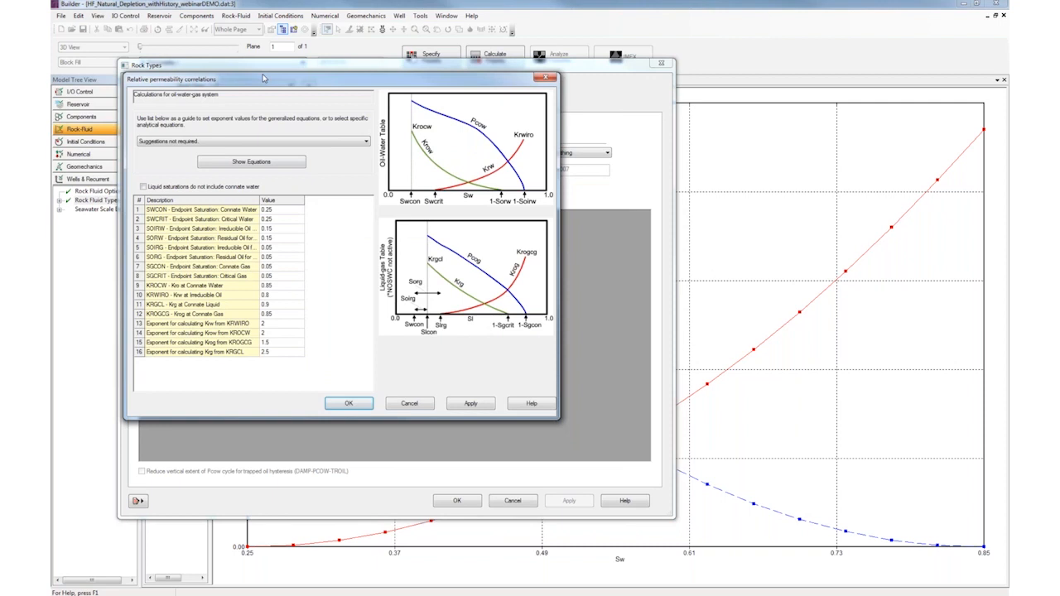
left_click(273, 211)
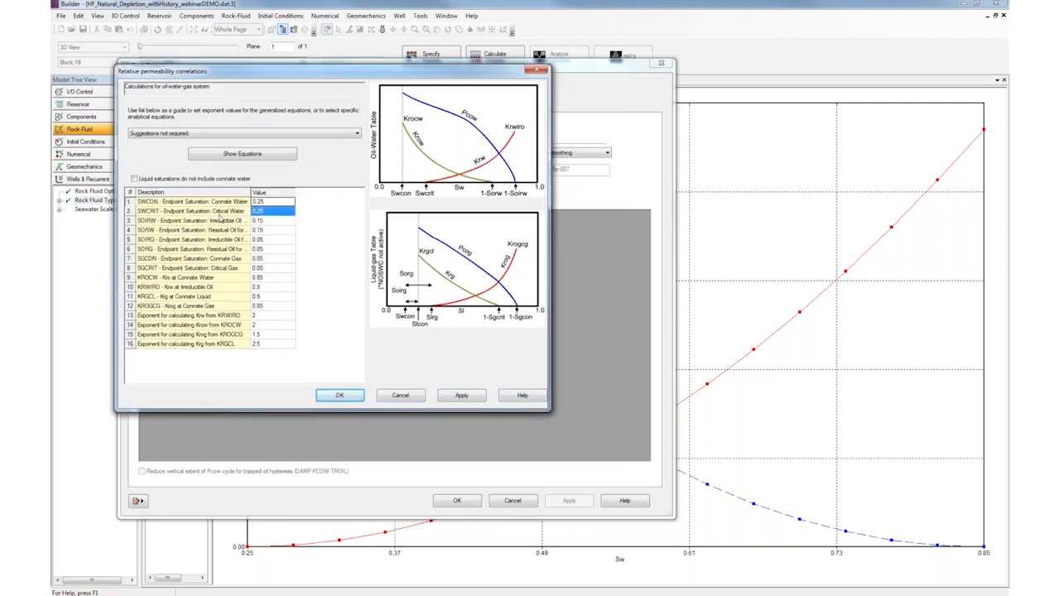
left_click(271, 203)
left_click(274, 212)
left_click(273, 240)
left_click(275, 250)
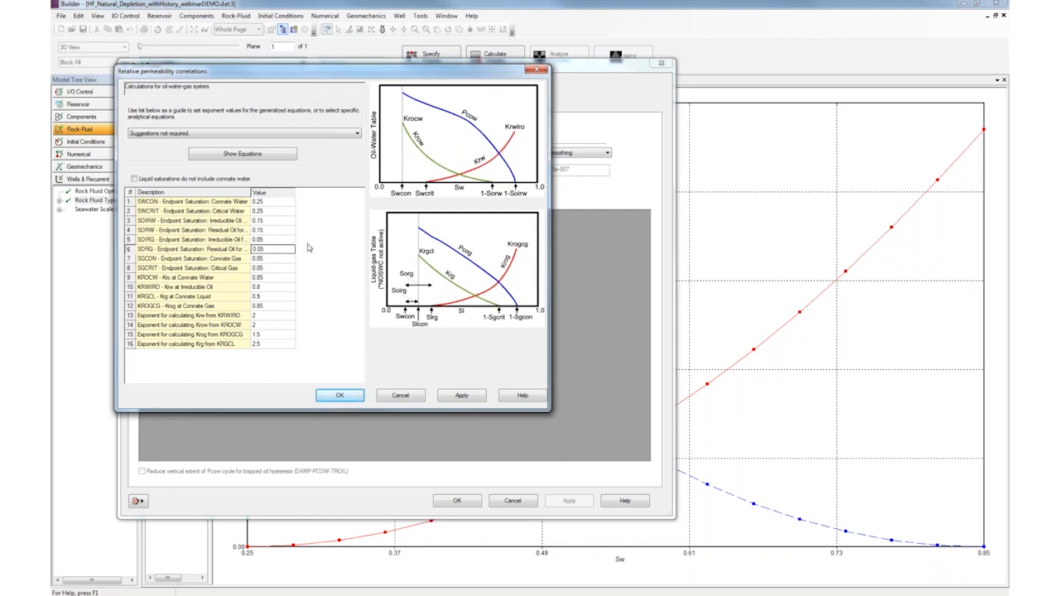
left_click(342, 397)
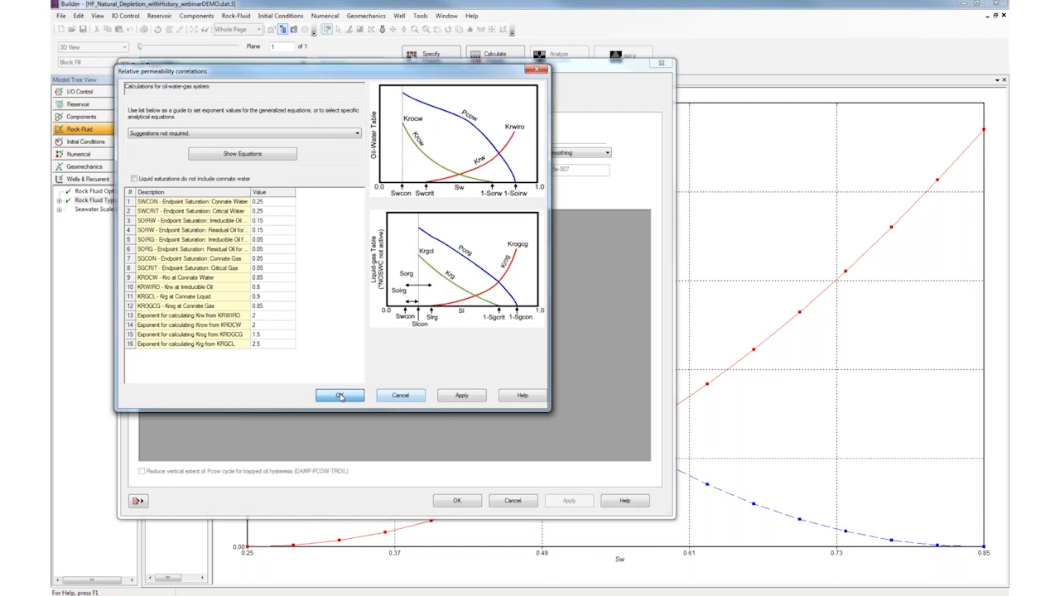
Reshape the krw curve on the kr vs Sw plot by lowering its points from Sw 0.85, at krw about 0.59, down to Sw 0.4.
left_click_drag(543, 68, 178, 9)
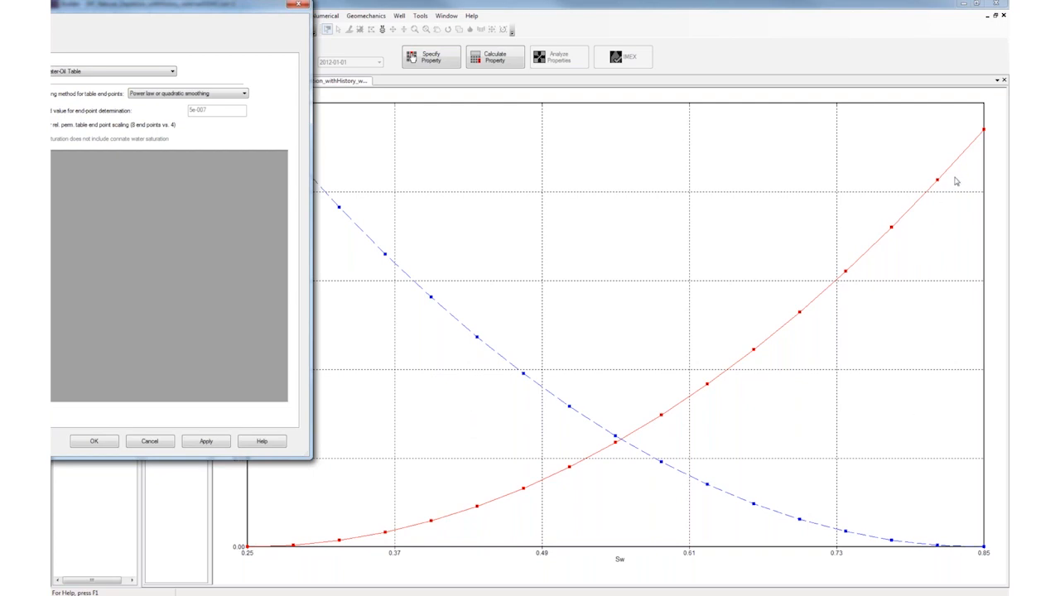
left_click_drag(983, 131, 984, 238)
left_click_drag(940, 180, 938, 256)
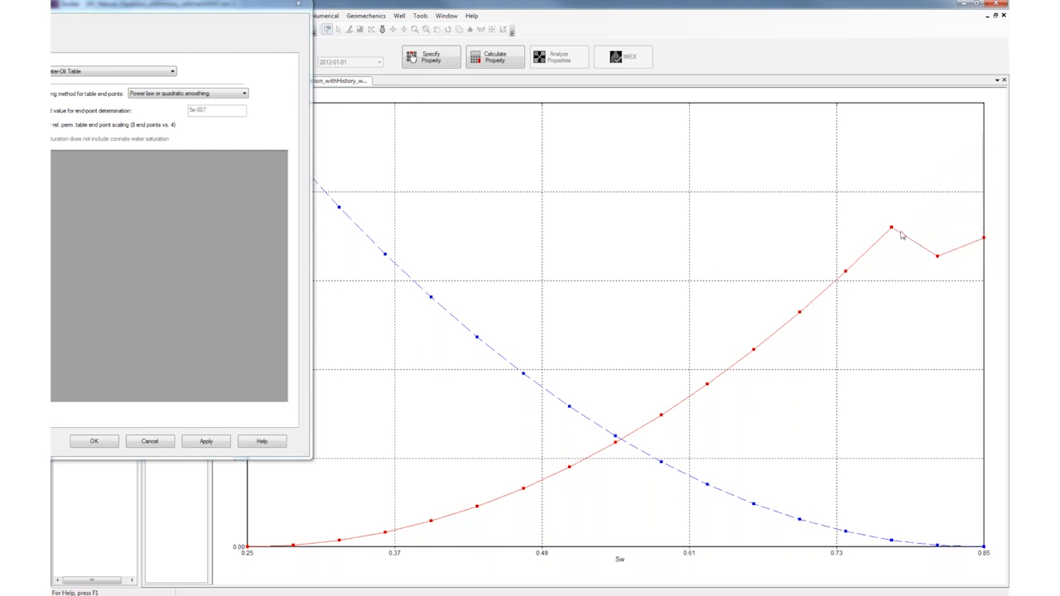
left_click_drag(891, 226, 845, 333)
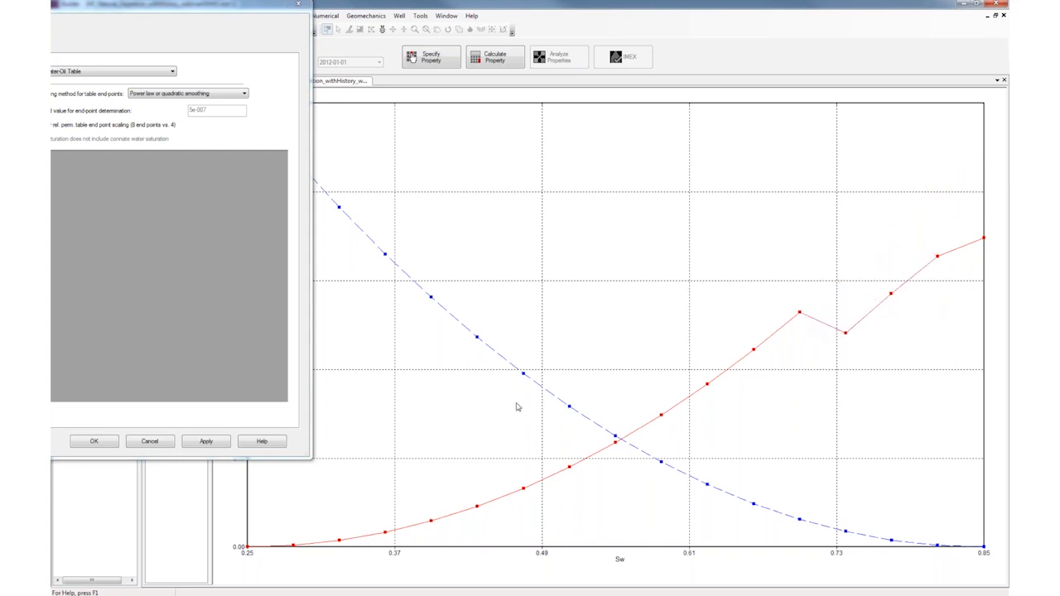
left_click_drag(799, 313, 431, 528)
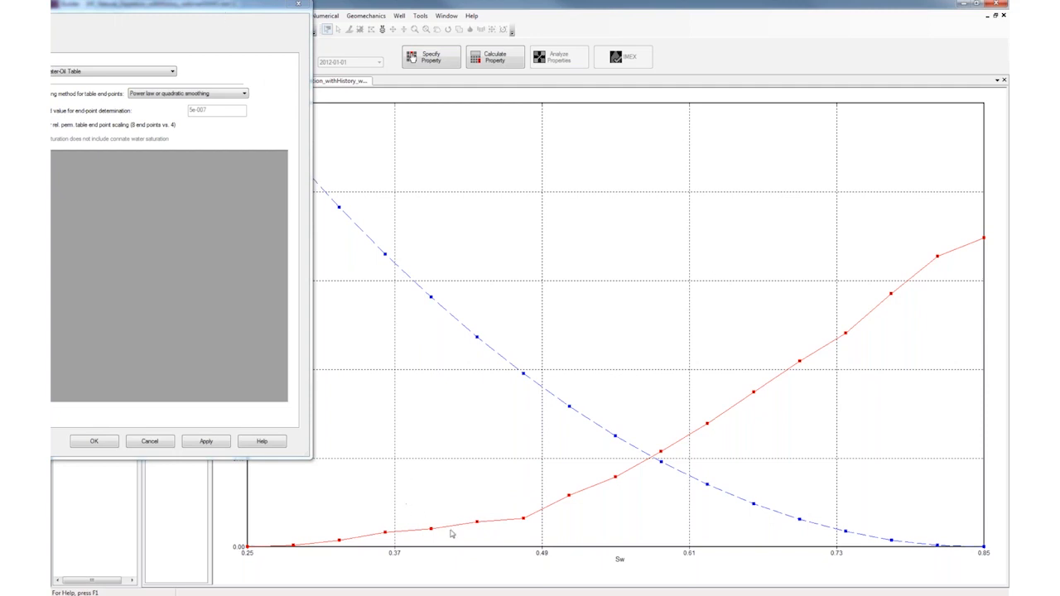
Compare the krw values in the water-oil table with the reshaped curve on the plot.
left_click(217, 7)
left_click_drag(217, 8, 680, 53)
left_click(300, 222)
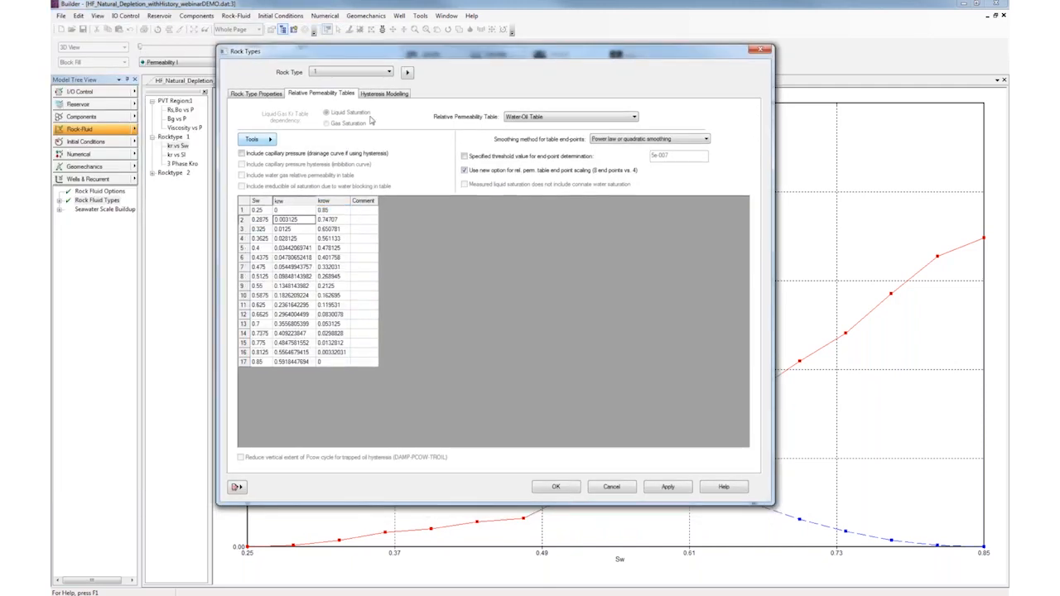
left_click_drag(403, 57, 147, 36)
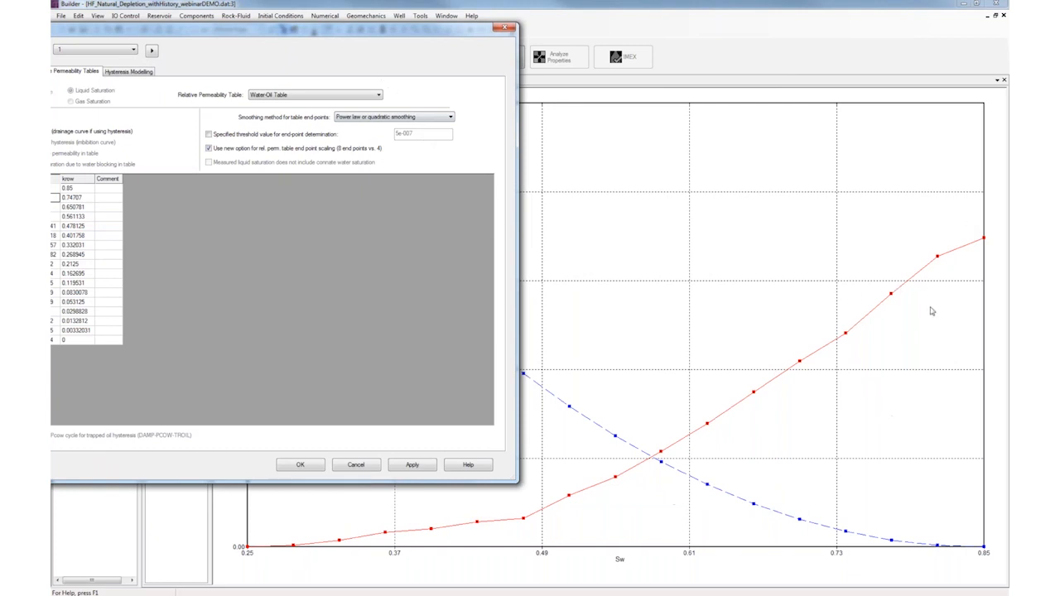
left_click_drag(357, 29, 450, 29)
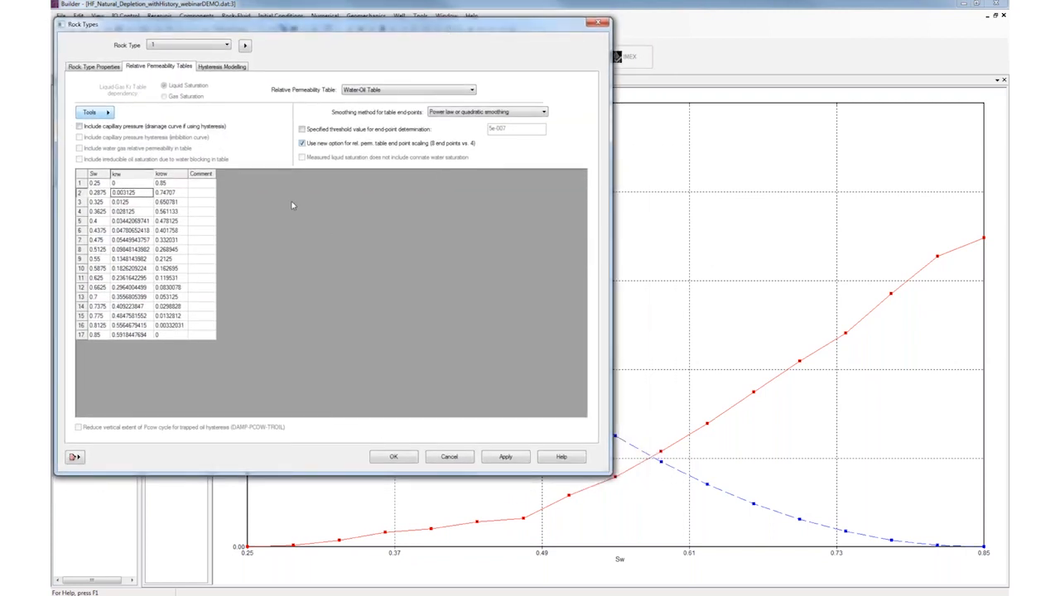
Smooth the water-oil relative permeability table of rock type 1, using default smoothing for all properties.
left_click(102, 118)
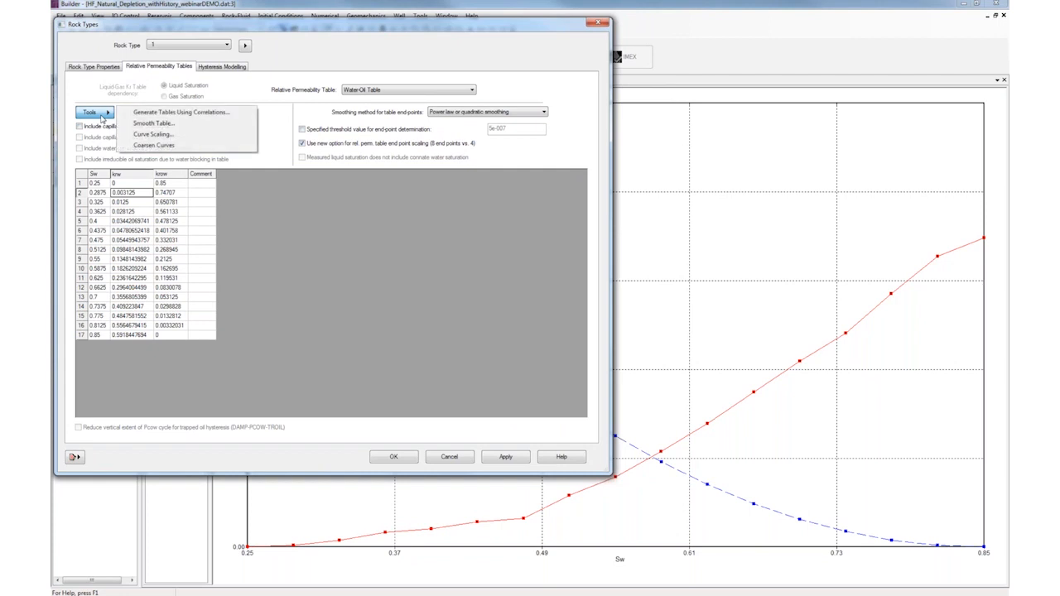
left_click(155, 123)
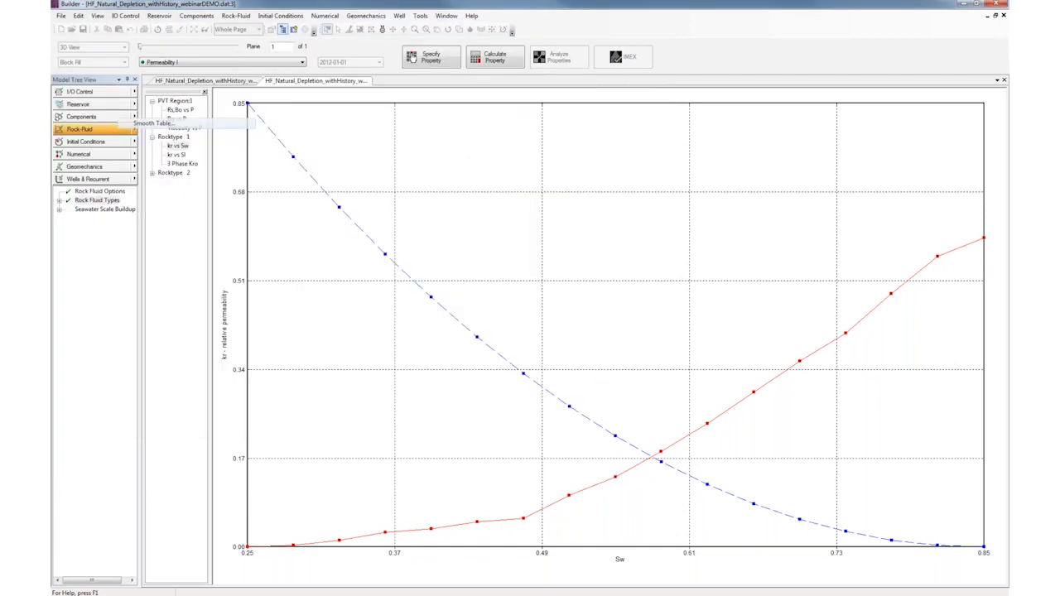
left_click_drag(539, 191, 336, 156)
left_click(366, 190)
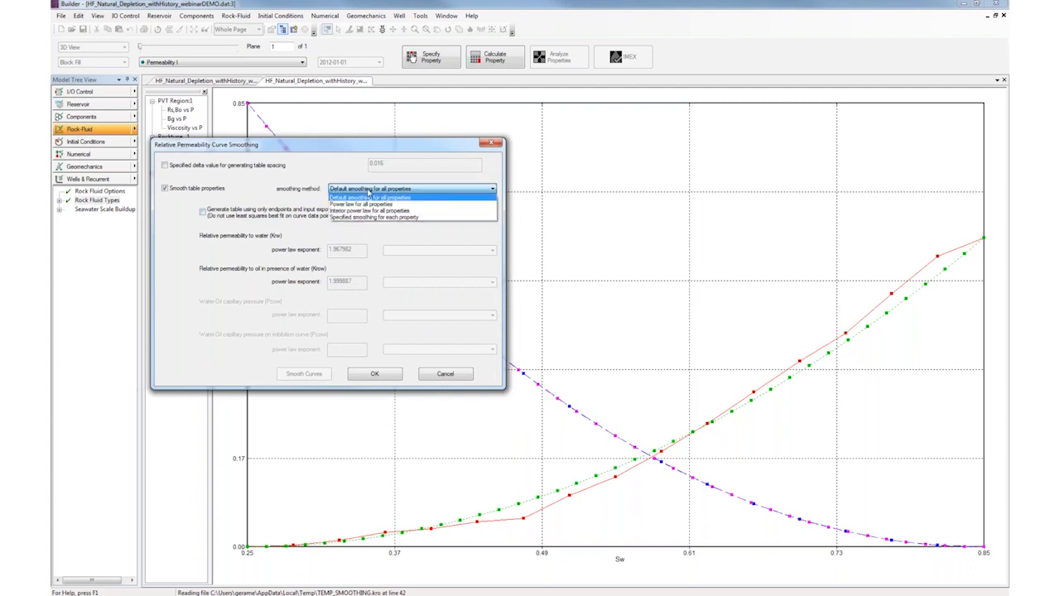
left_click(368, 191)
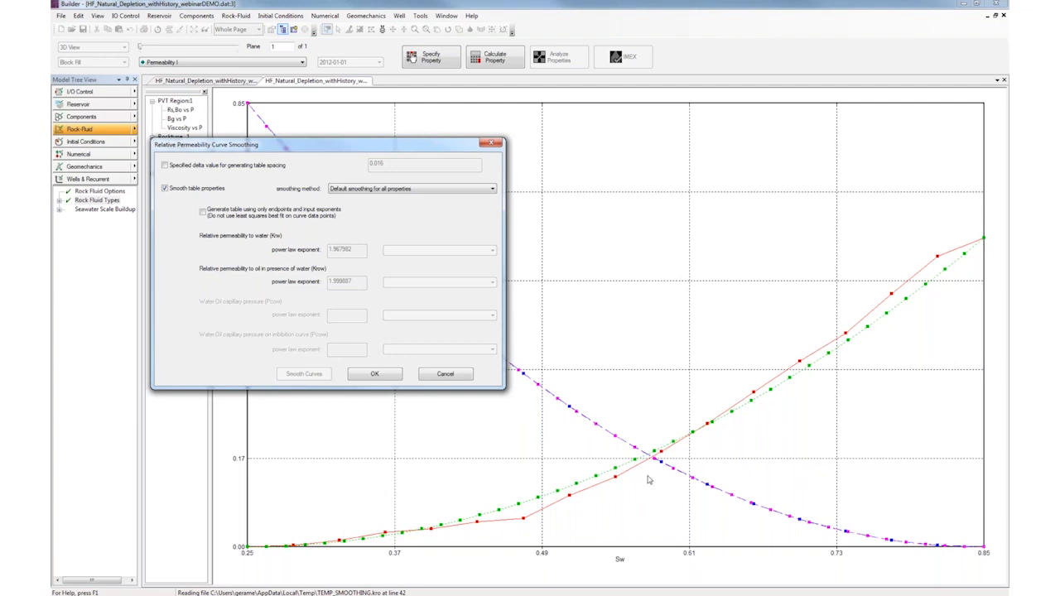
left_click(374, 375)
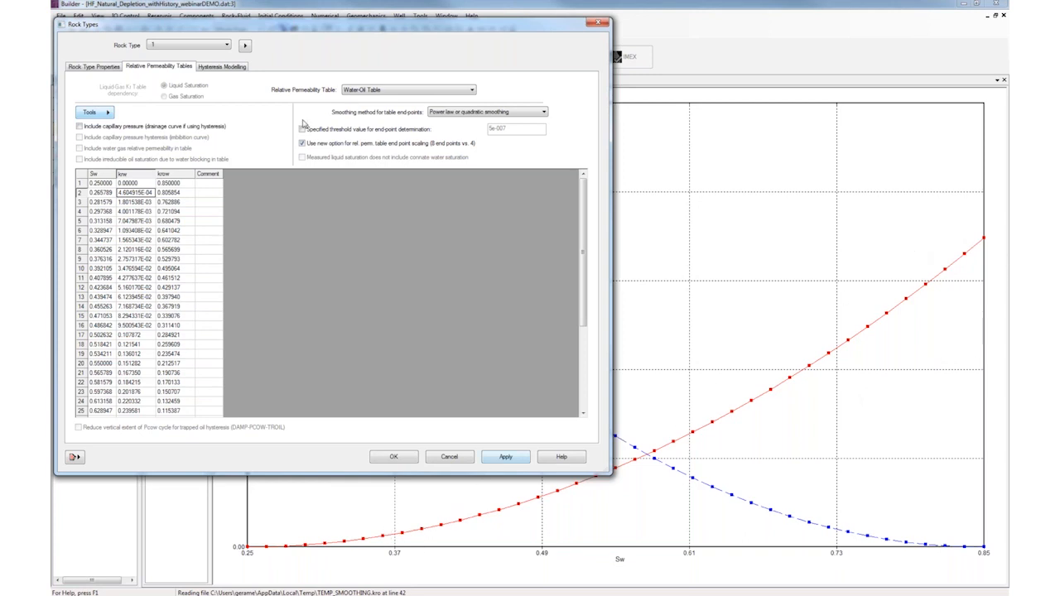
Scale the water-oil curves to a critical water saturation of 0.3 and a connate water saturation of 0.3.
left_click(92, 112)
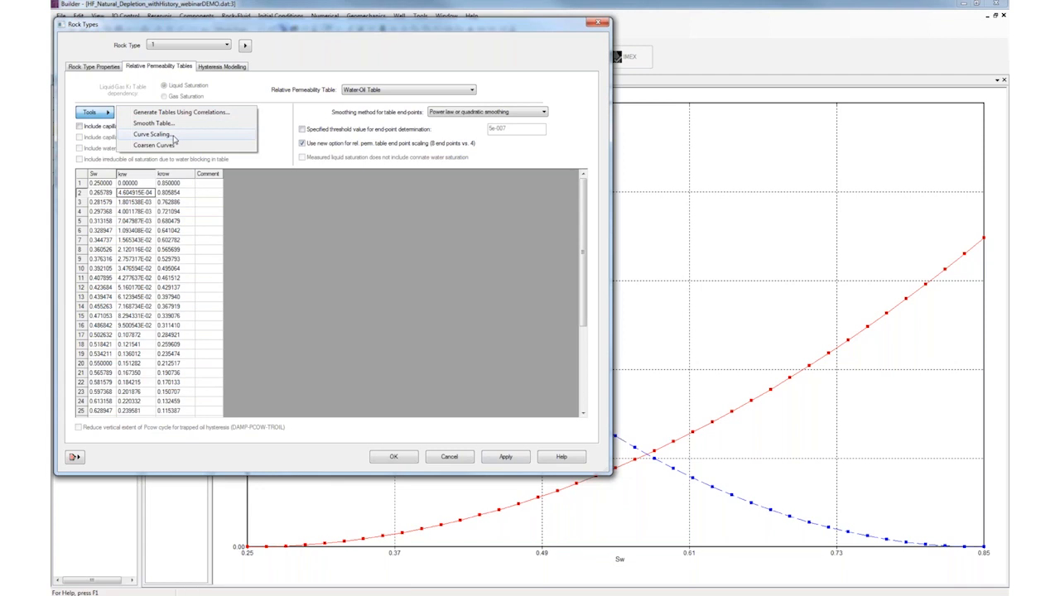
left_click(153, 134)
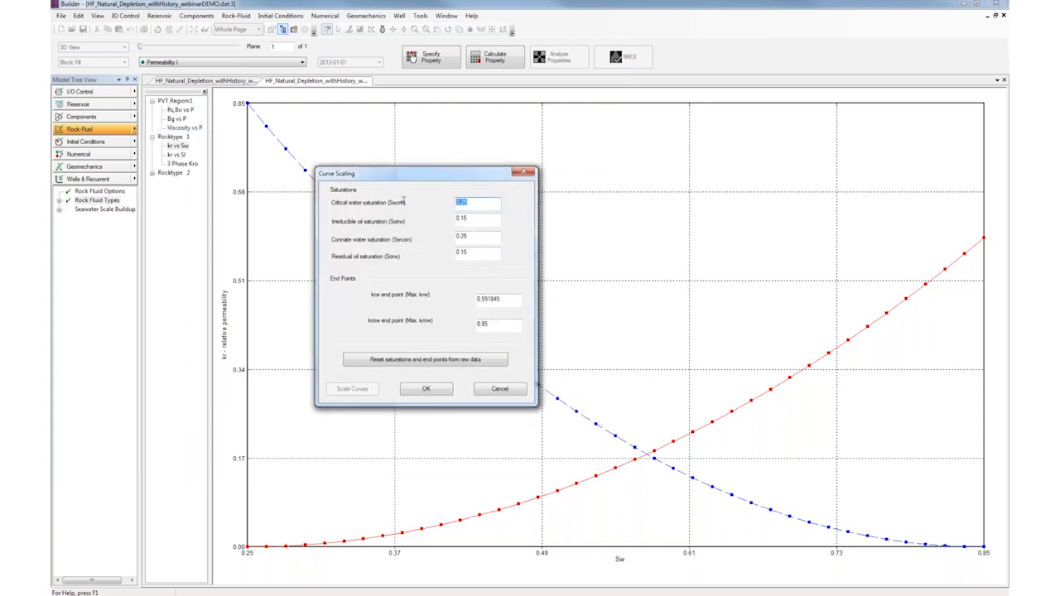
type("0.3")
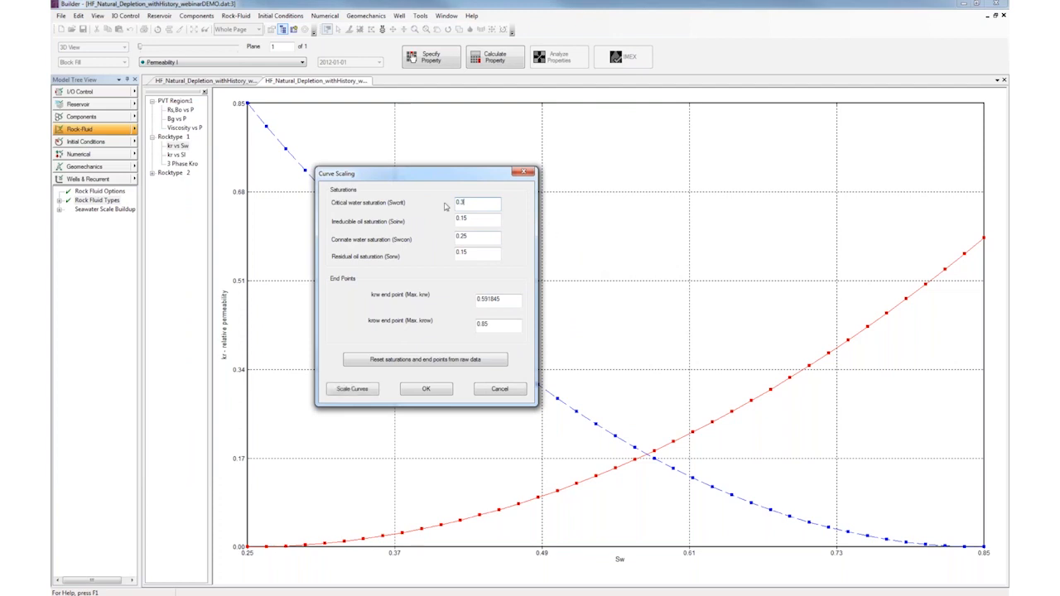
left_click_drag(478, 238, 430, 228)
type("0.3")
left_click(369, 393)
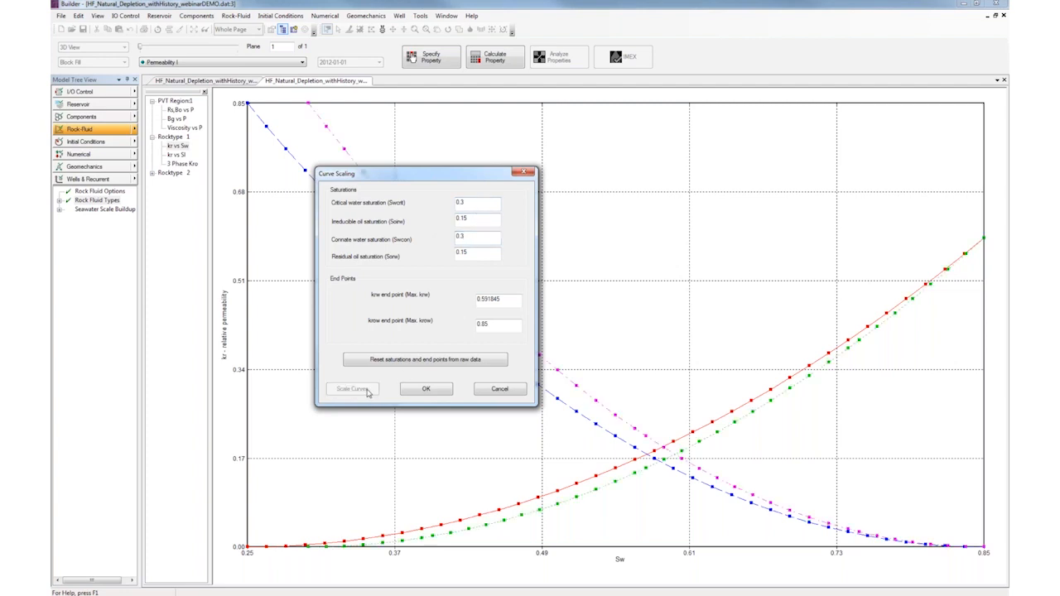
left_click_drag(413, 175, 760, 122)
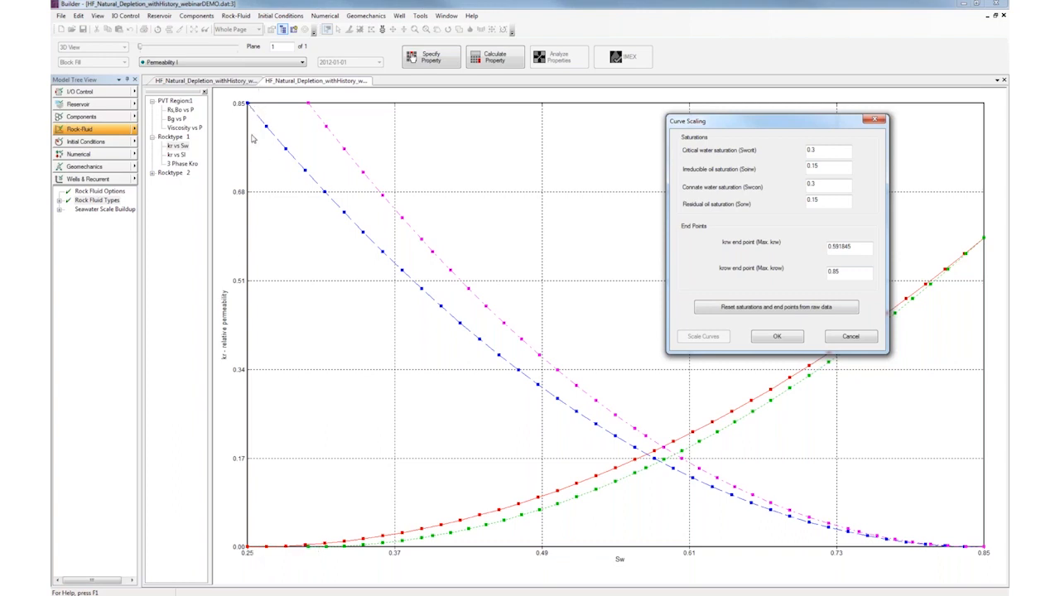
left_click(781, 339)
left_click_drag(287, 25, 374, 370)
left_click_drag(373, 328, 727, 83)
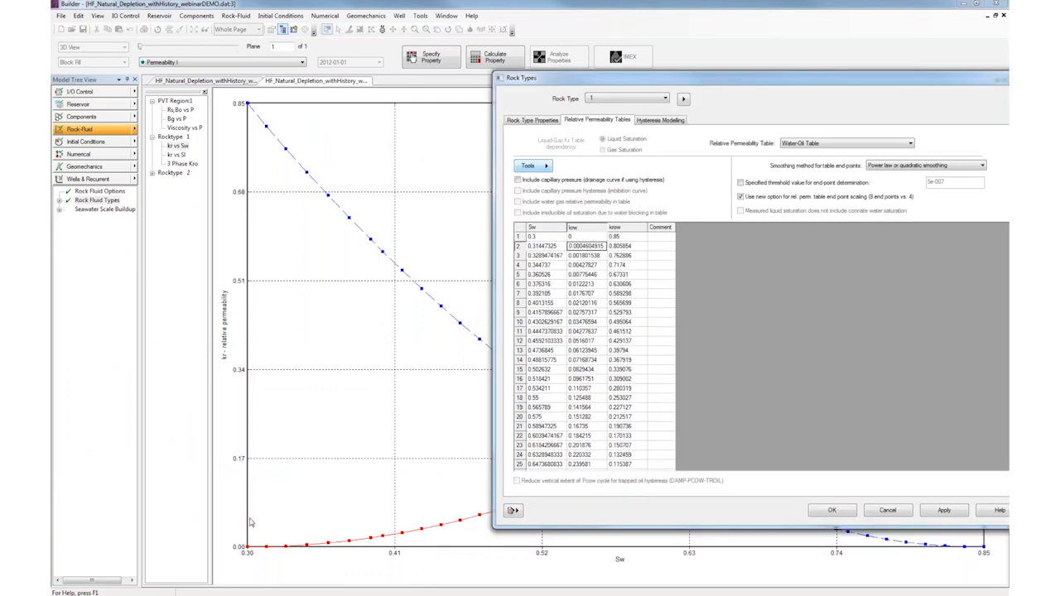
Regenerate the relative permeability tables from the listed correlation endpoints and exponents, and close the rock type settings.
left_click(543, 170)
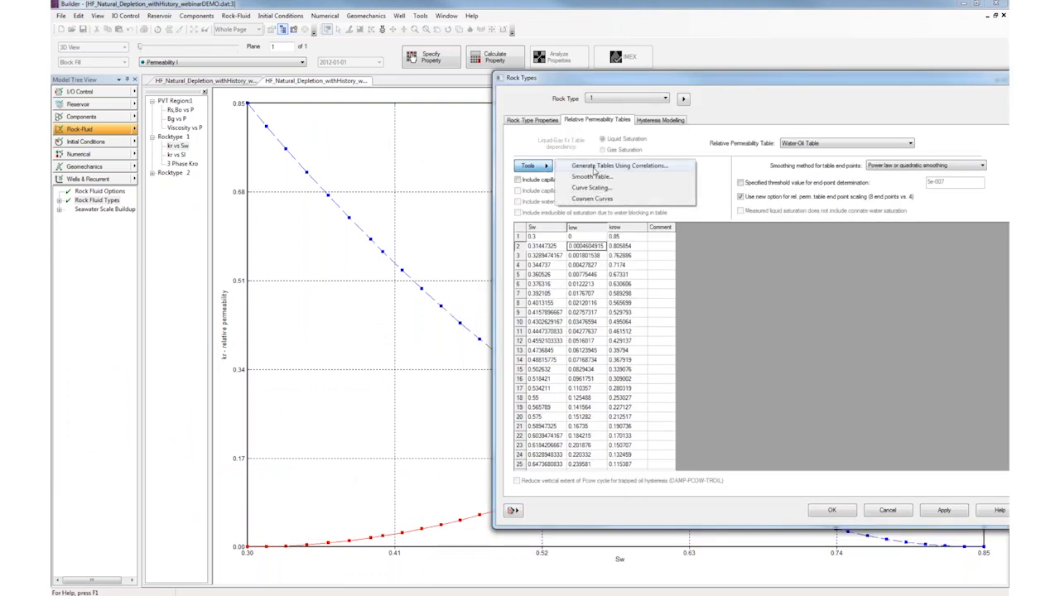
left_click(605, 169)
left_click(901, 456)
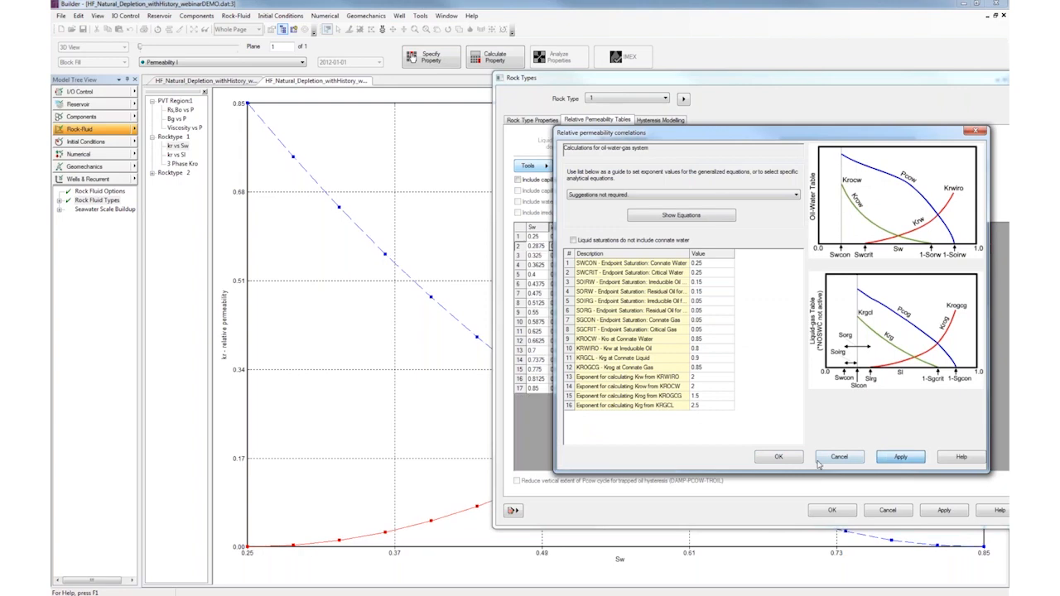
left_click(839, 457)
left_click(832, 510)
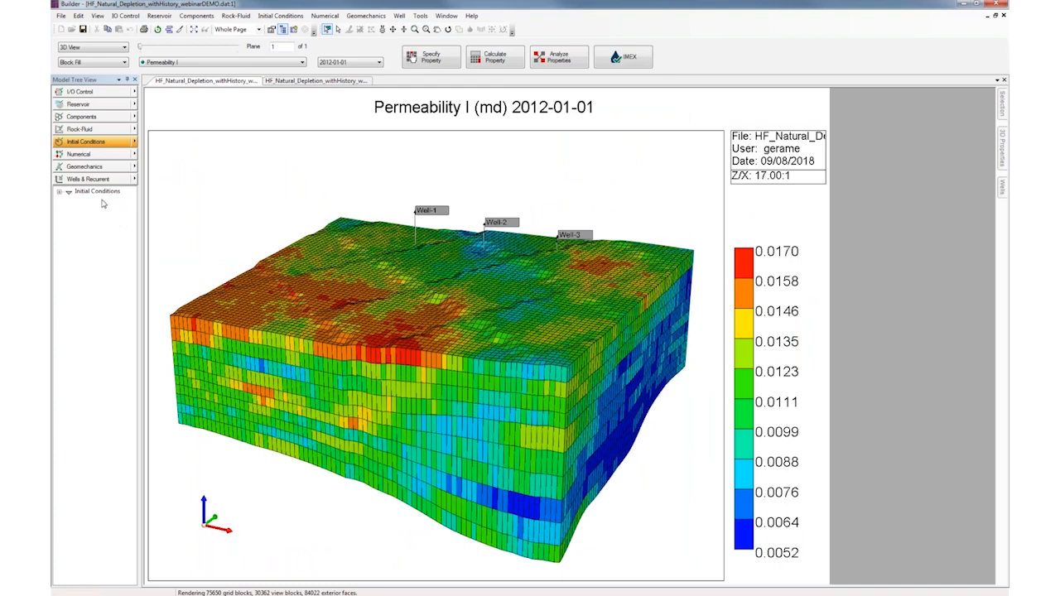
Open the initial conditions and examine the reference pressure, reference depth, water-oil contact and gas-oil contact.
left_click(97, 191)
double_click(97, 192)
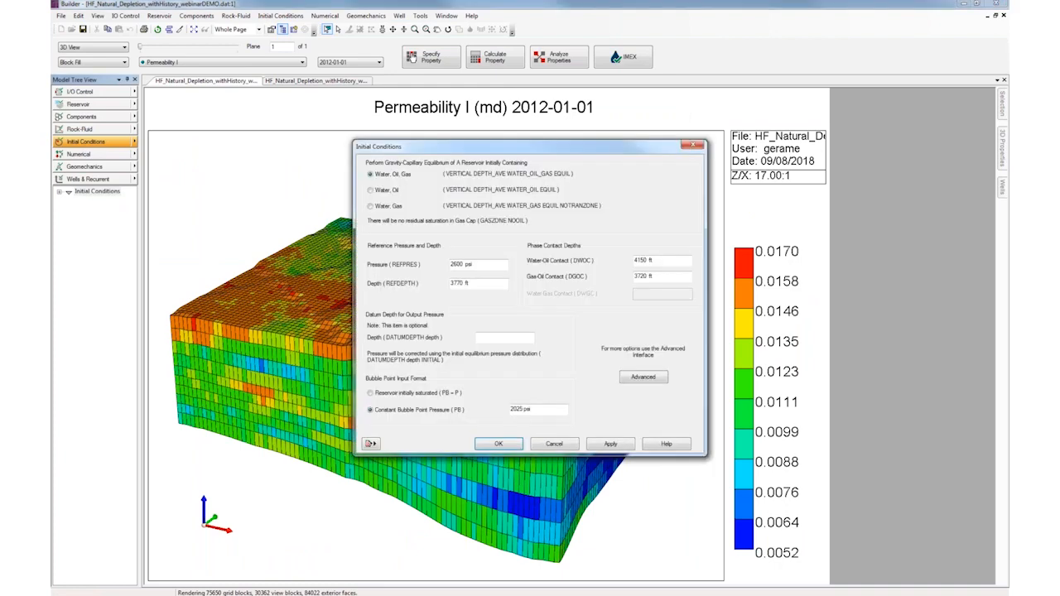
left_click_drag(485, 146, 317, 90)
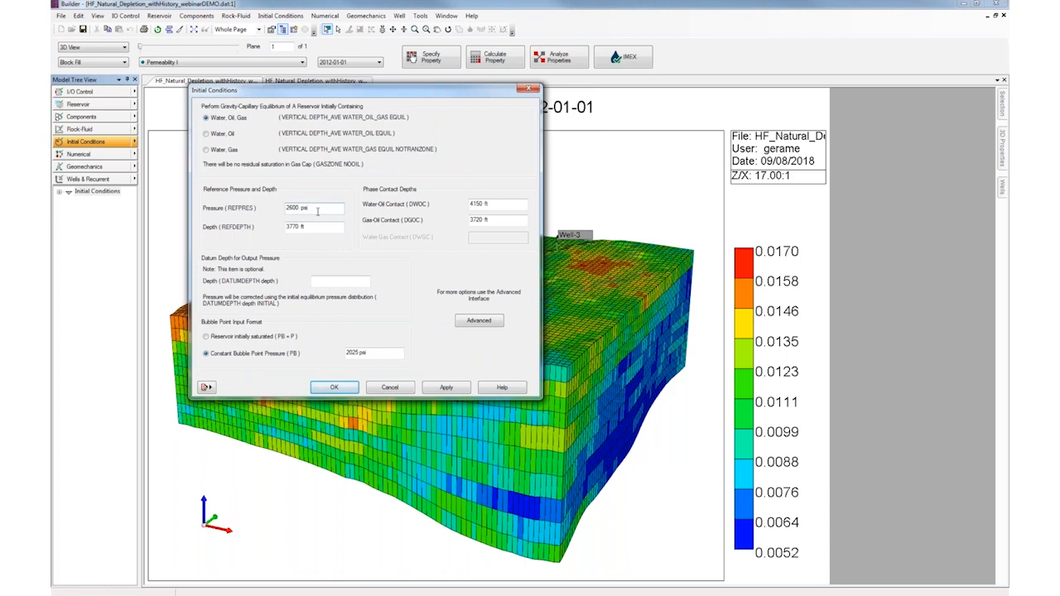
left_click_drag(318, 211, 286, 227)
left_click(312, 229)
left_click(495, 205)
left_click_drag(498, 219, 469, 220)
left_click(499, 218)
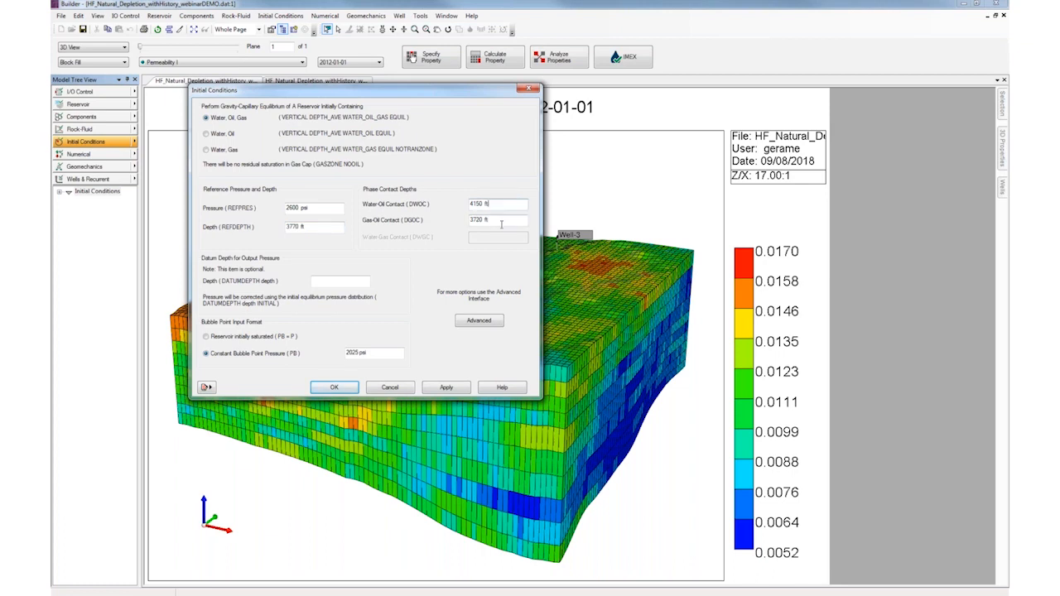
Recheck the reference pressure and depth against the reservoir model, and leave the initial conditions unchanged.
double_click(304, 208)
left_click_drag(304, 207, 286, 226)
left_click(328, 228)
left_click_drag(418, 104, 314, 120)
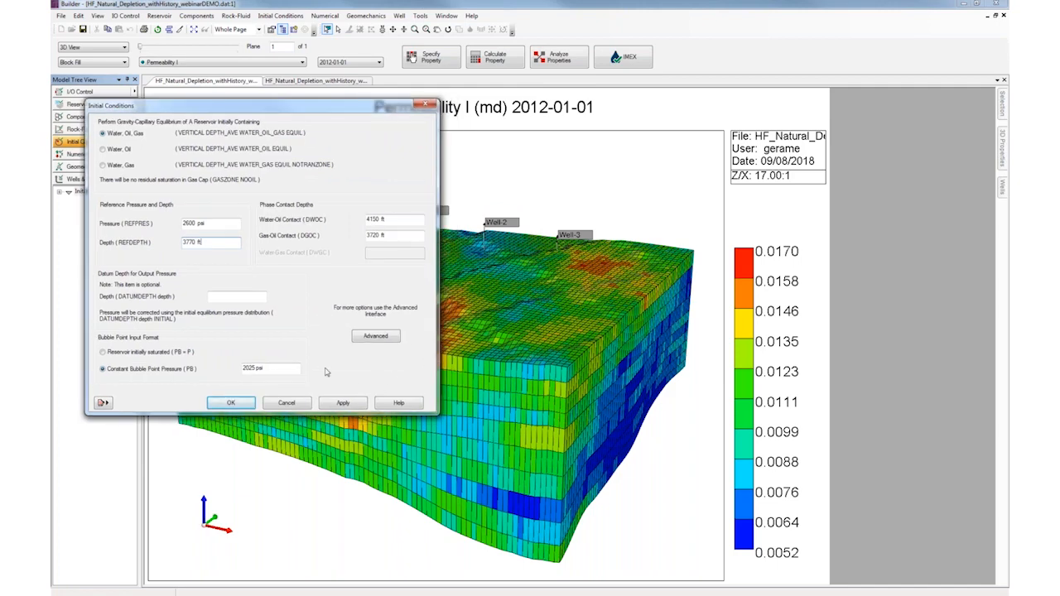
left_click(281, 401)
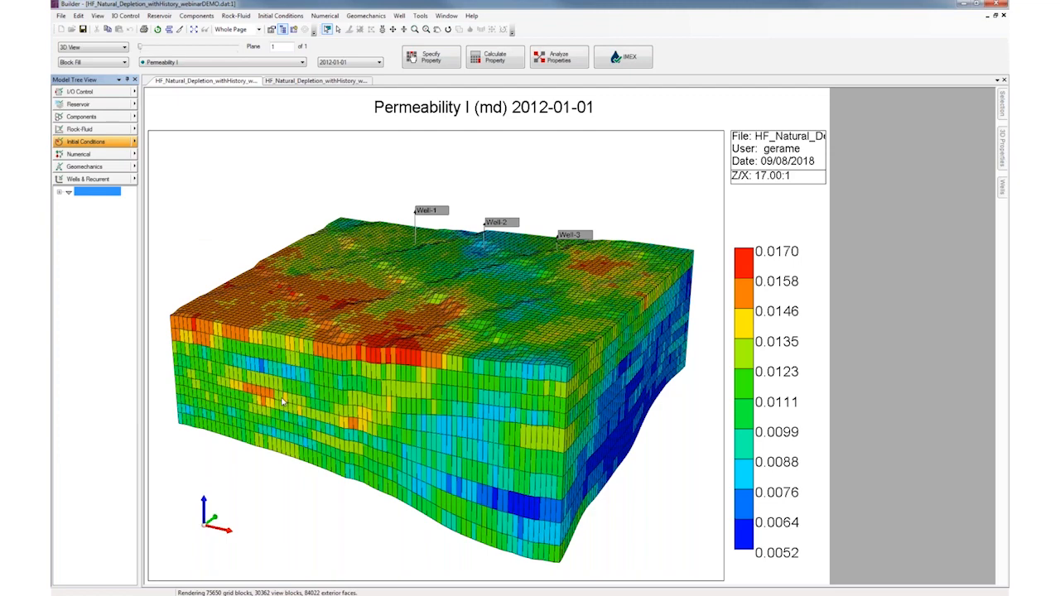
Review the geomechanics section, the wells in the model and the available well and trajectory options.
left_click(93, 167)
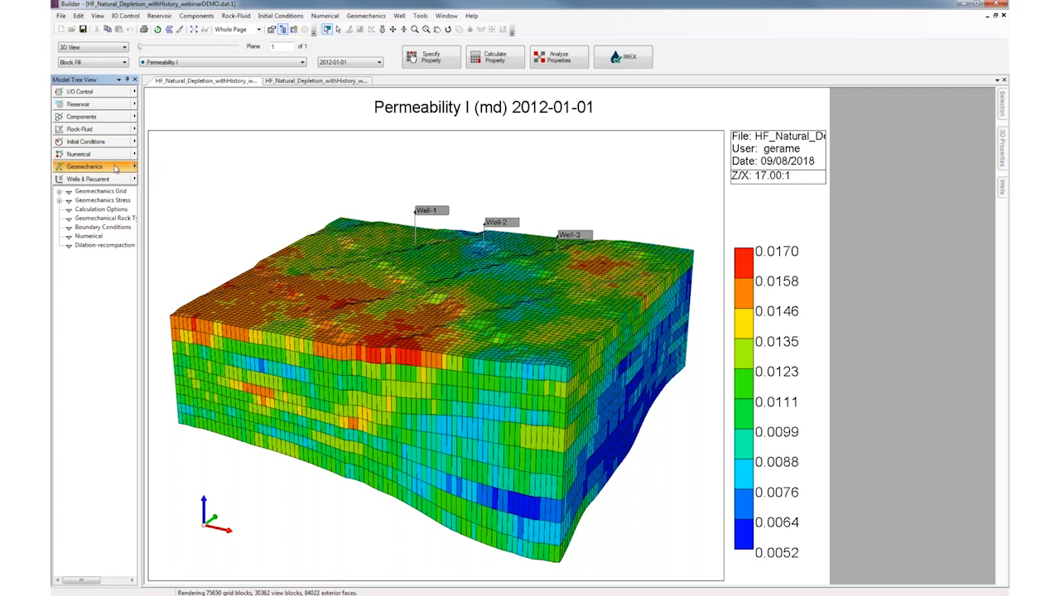
left_click(129, 179)
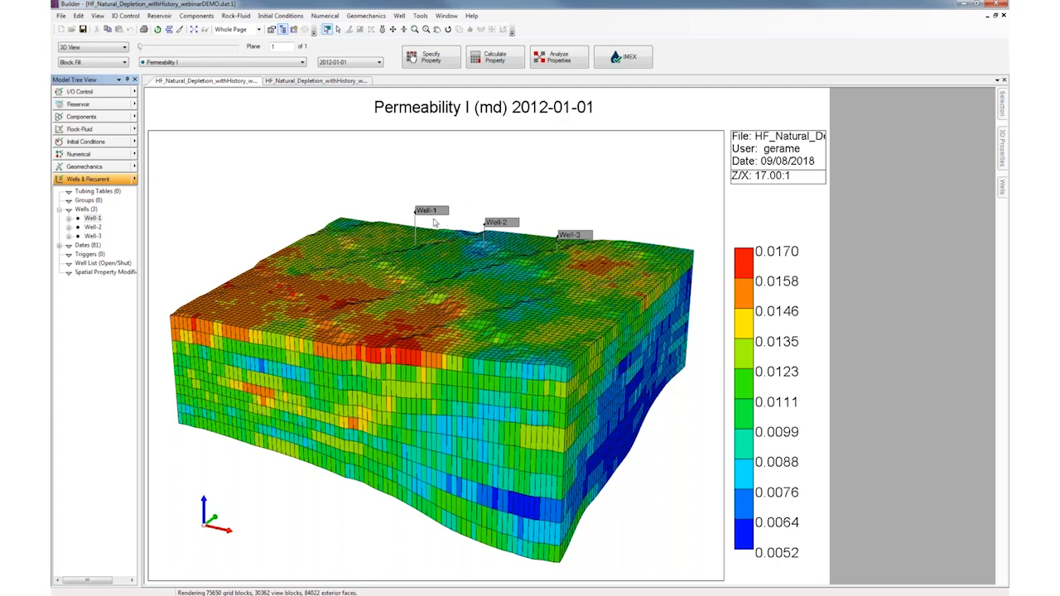
left_click(134, 178)
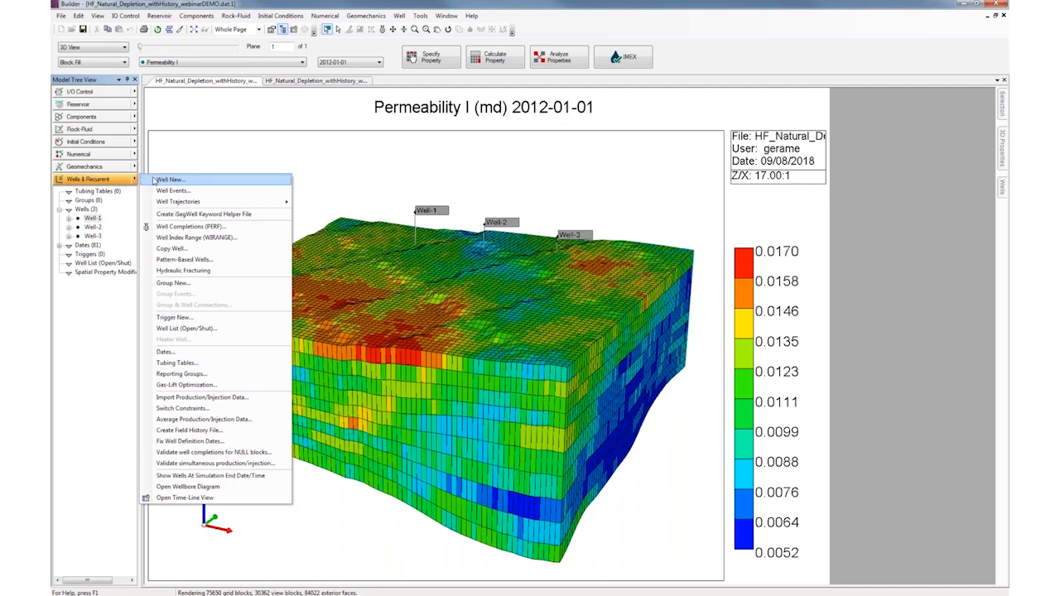
mouse_move(178, 203)
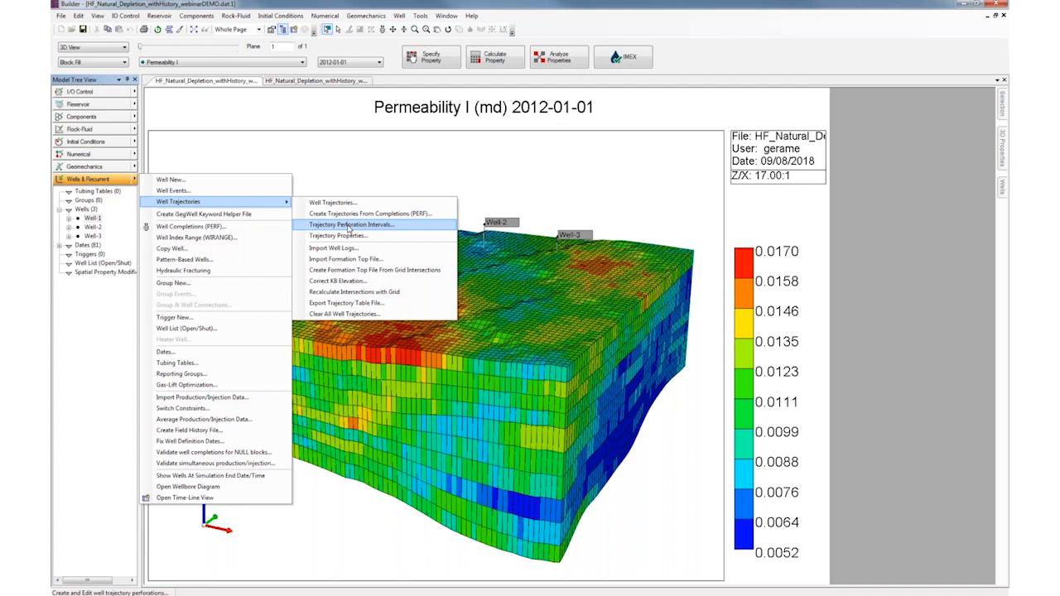
left_click(354, 183)
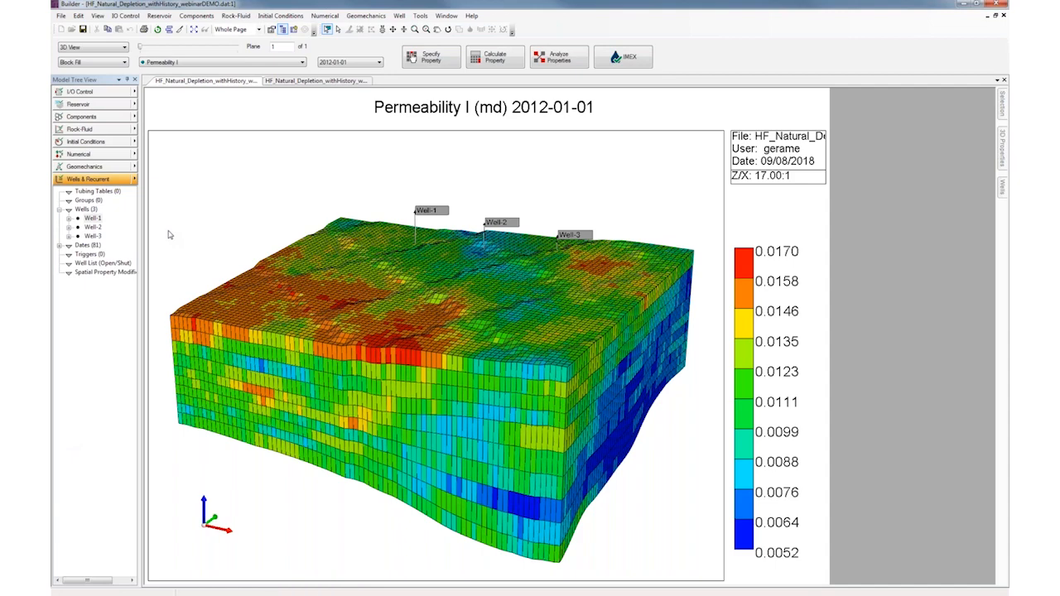
Open the hydraulic fracturing settings and view the fracture stage options for Well-1 at date 2012-01-01.
left_click(135, 181)
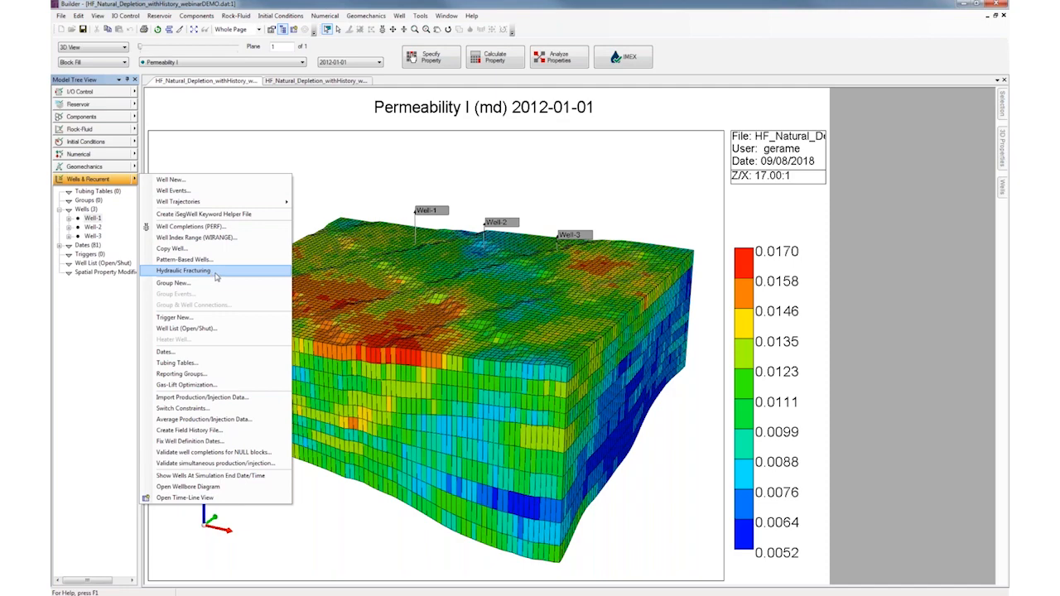
left_click(216, 273)
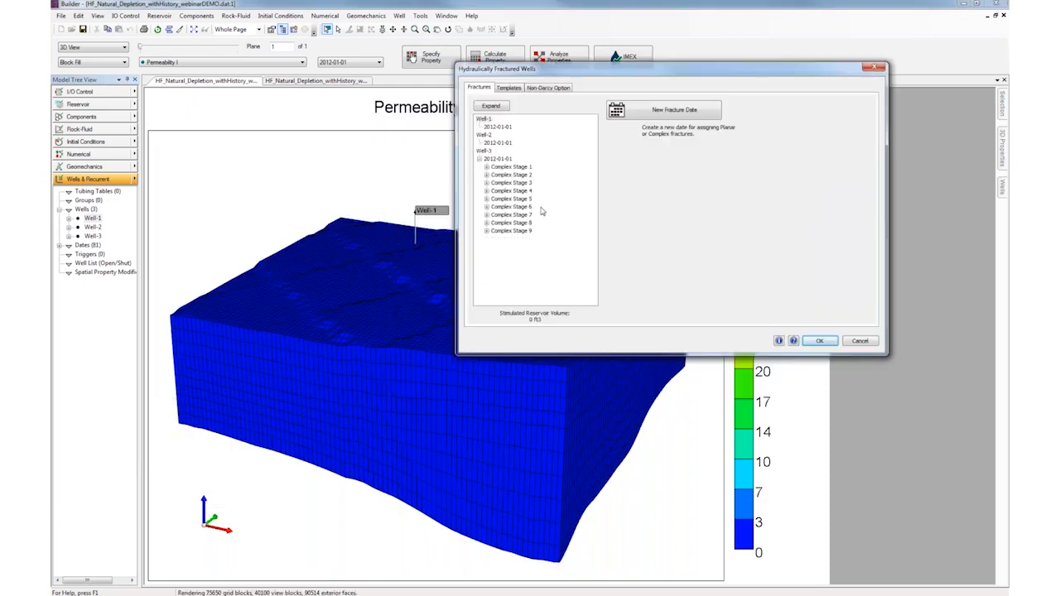
left_click(499, 129)
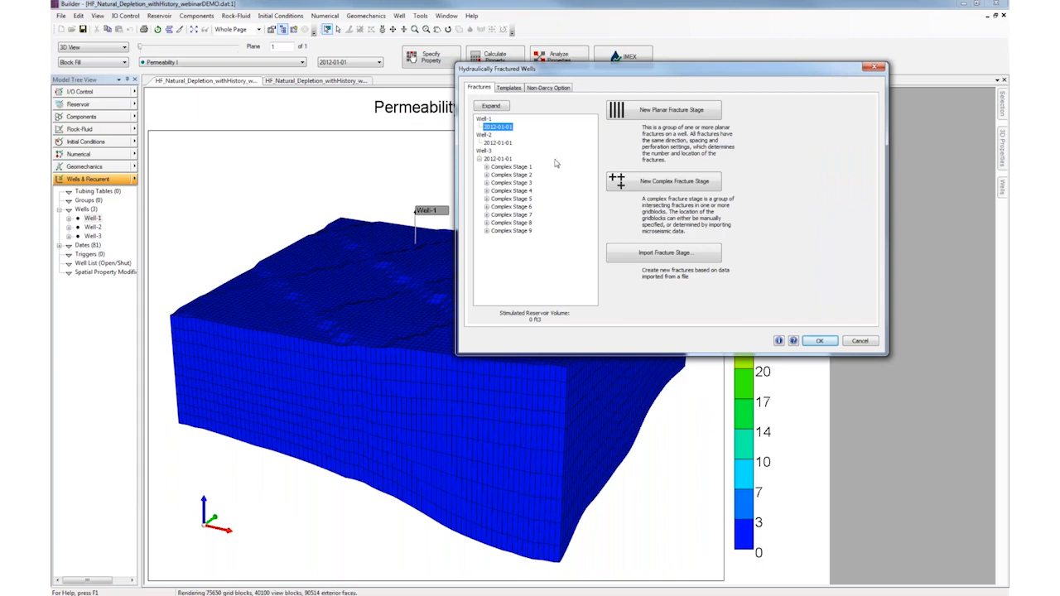
Examine the name and primary fracture width of the Planar Template among the hydraulic fracture templates.
left_click(507, 88)
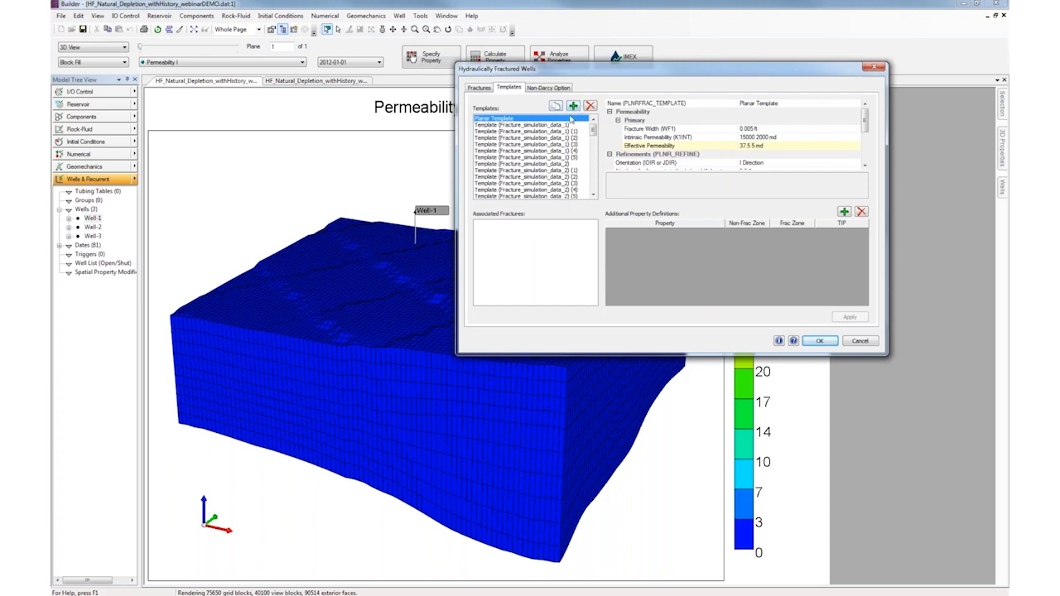
left_click(753, 104)
left_click(783, 104)
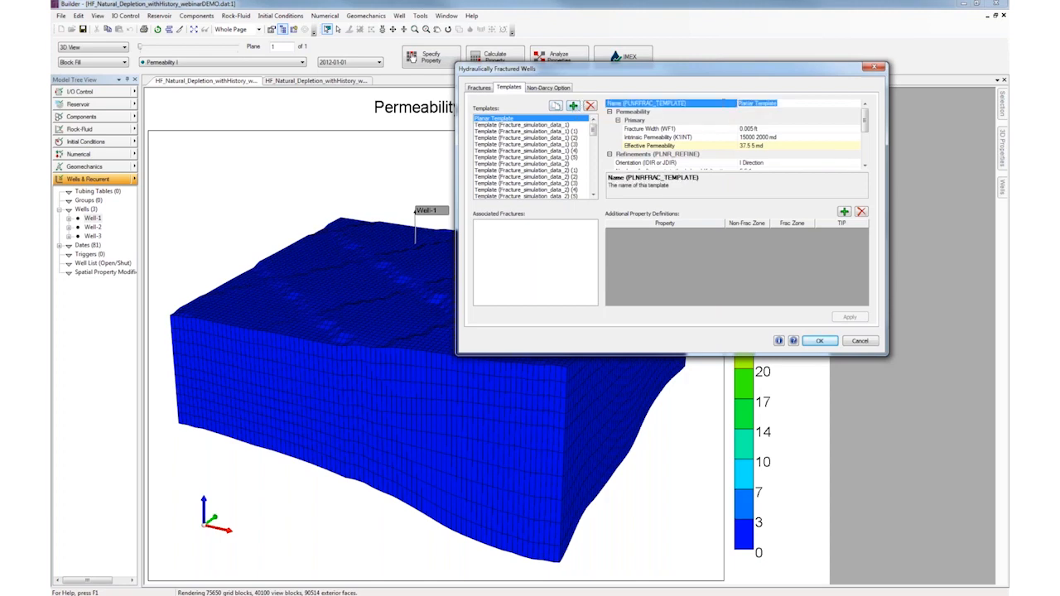
left_click(799, 102)
left_click(771, 129)
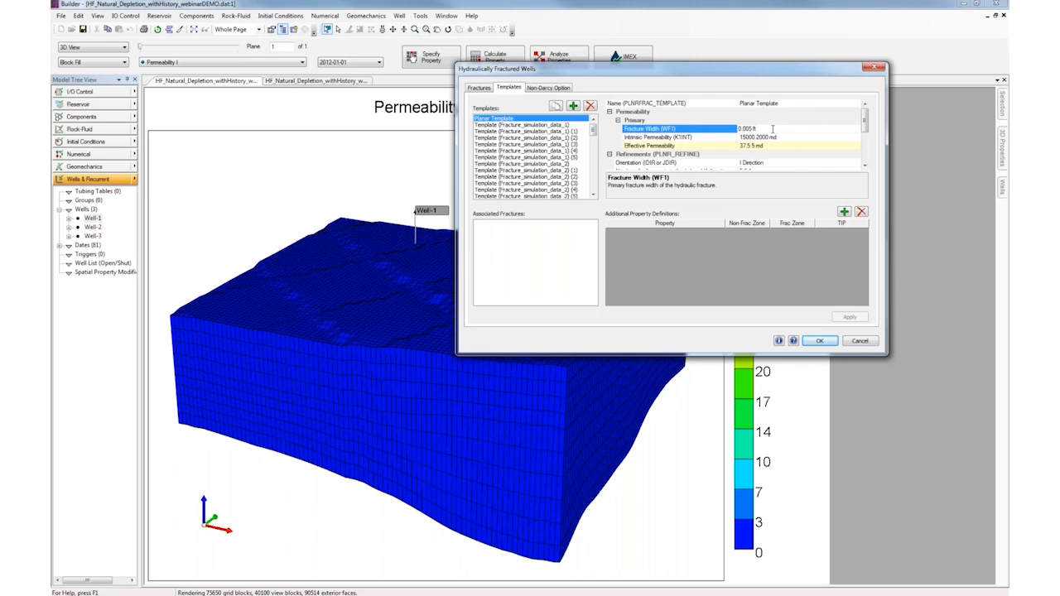
double_click(764, 129)
left_click(762, 130)
Examine the Planar Template's primary intrinsic permeability, including its second value for the fracture tip.
left_click(741, 138)
double_click(743, 137)
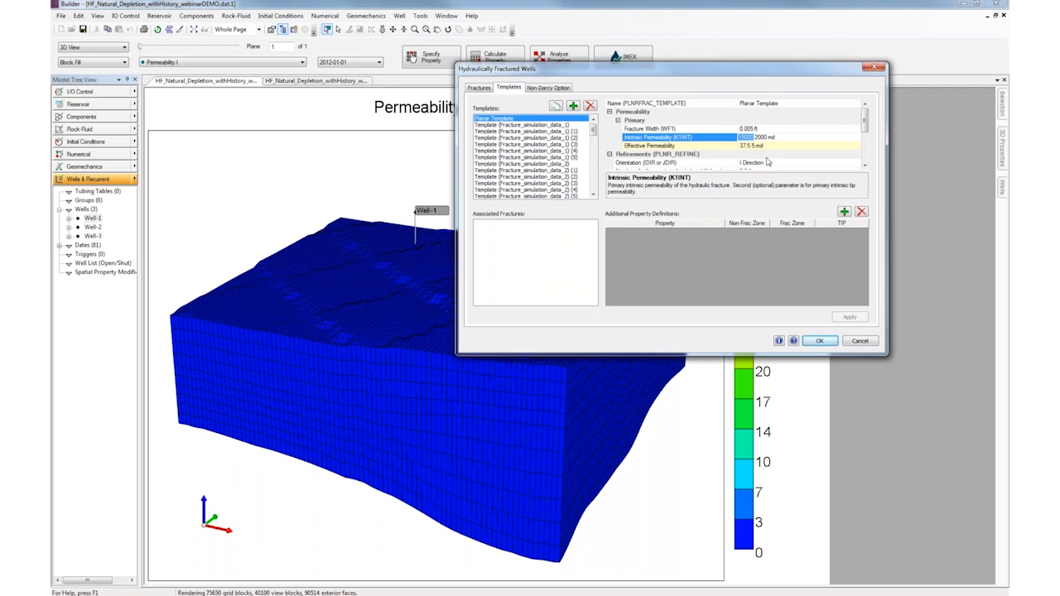
left_click(763, 139)
left_click_drag(754, 139, 767, 141)
left_click(782, 137)
Examine the Planar Template's refinement settings: orientation, half length, and number of layers above and below the perforation.
scroll(865, 169, "down", 2)
left_click(766, 121)
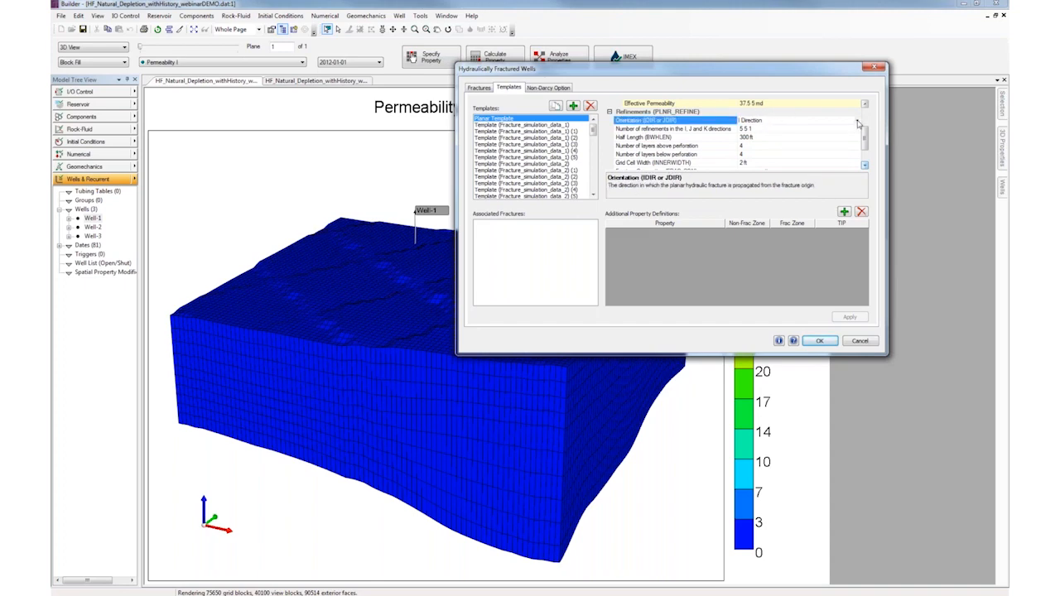
left_click(765, 138)
left_click(763, 146)
left_click(764, 138)
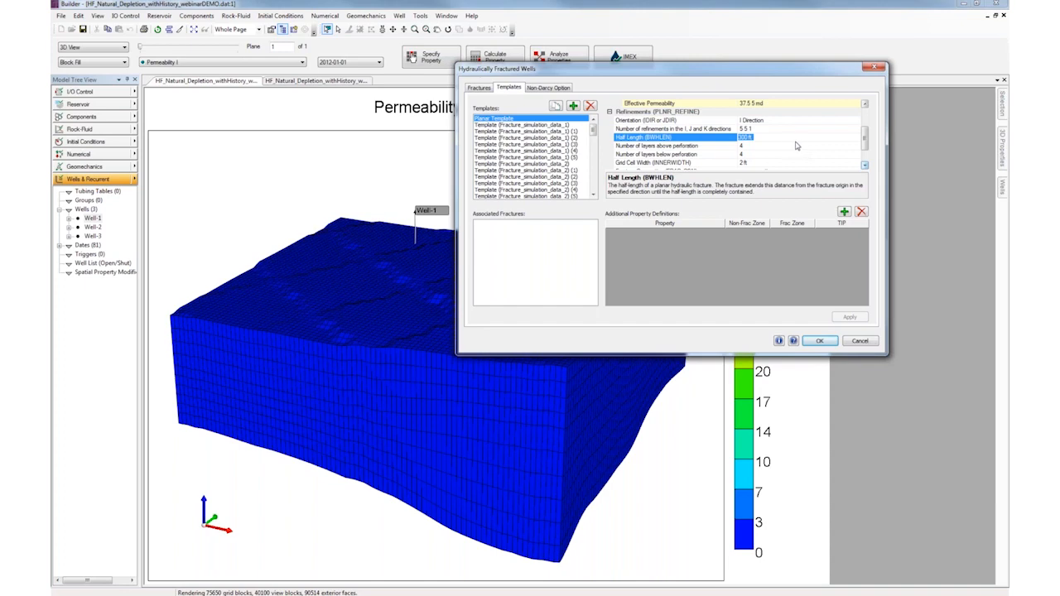
left_click(763, 146)
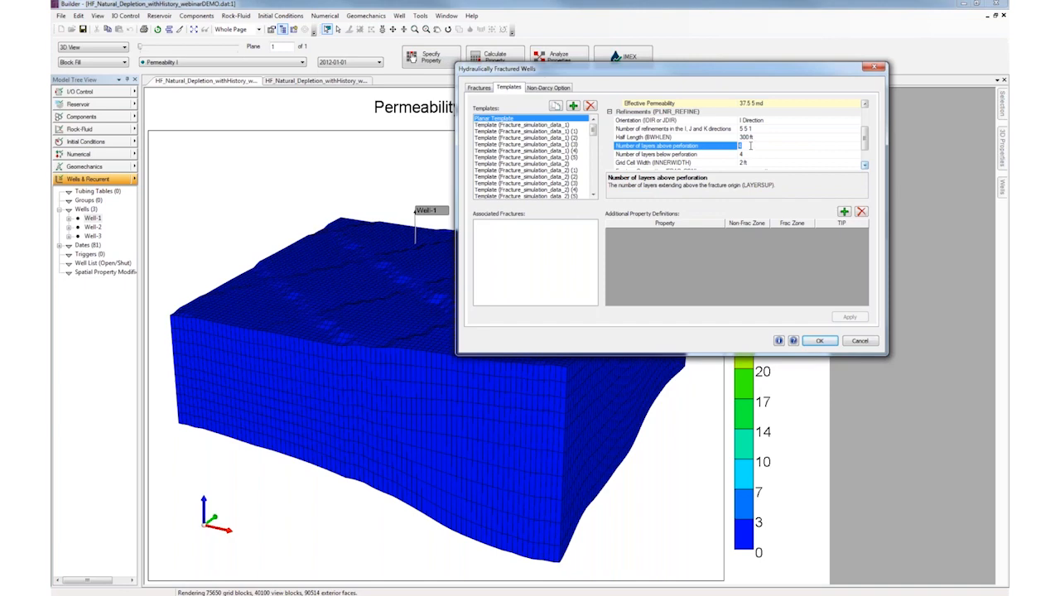
left_click(755, 155)
scroll(759, 155, "down", 1)
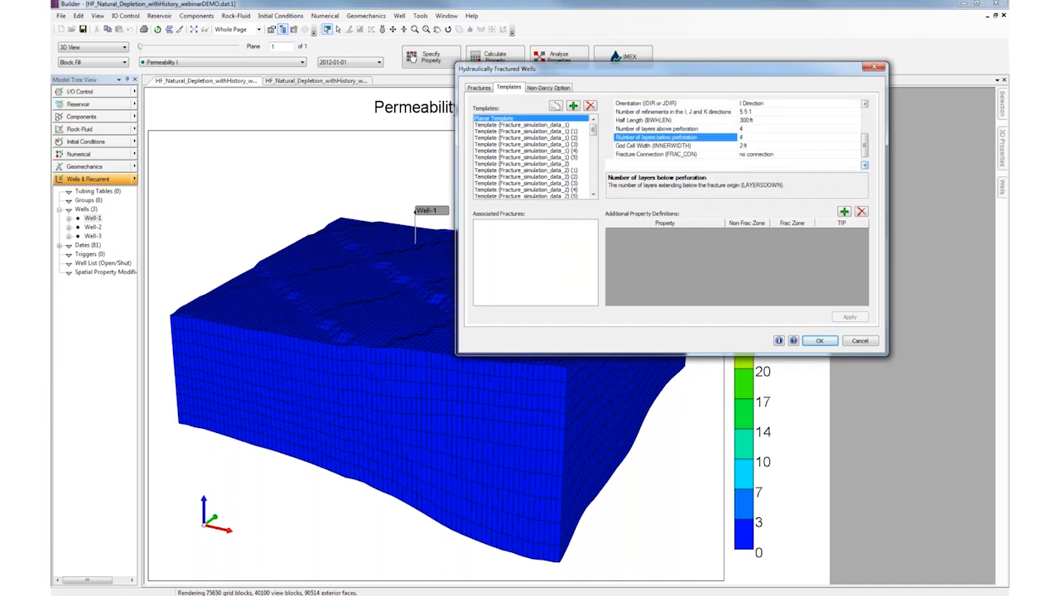
Add a new planar fracture stage to Well-1 at 2012-01-01 and assign the Planar Template to it.
left_click(480, 87)
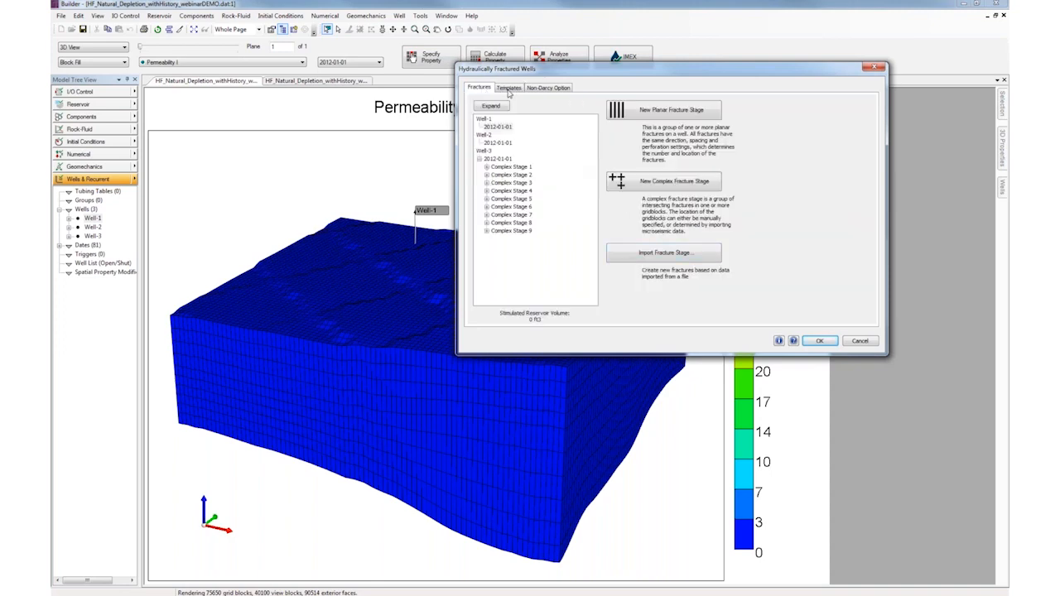
left_click_drag(530, 72, 503, 45)
left_click(473, 98)
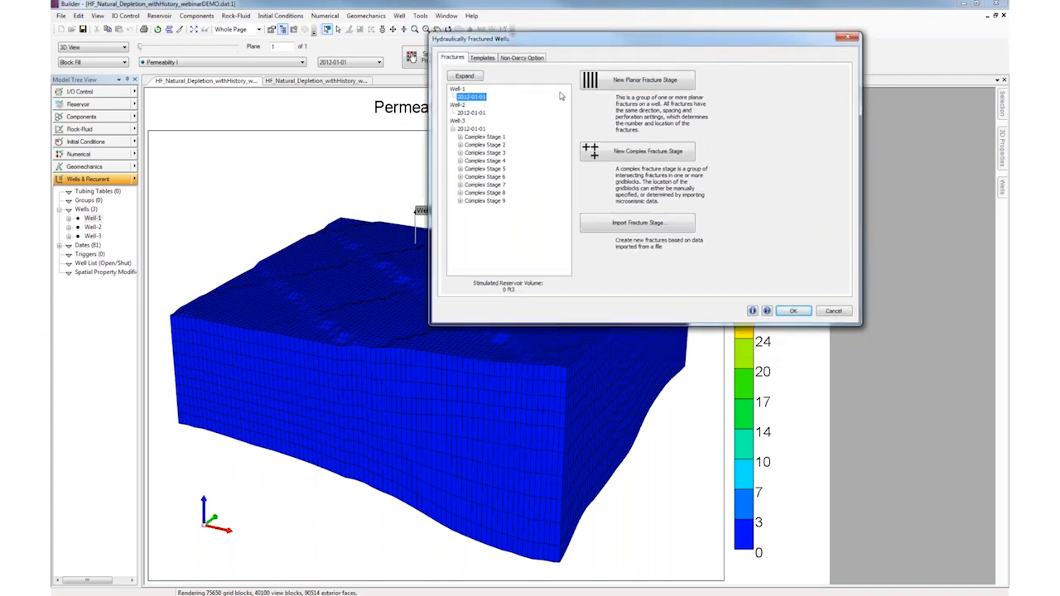
left_click(643, 83)
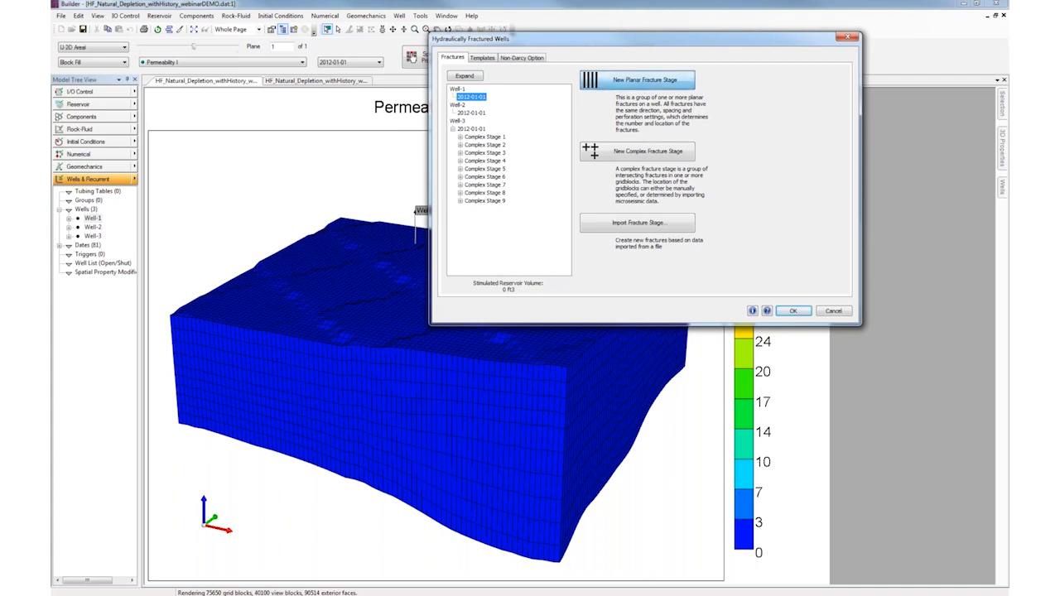
left_click(683, 112)
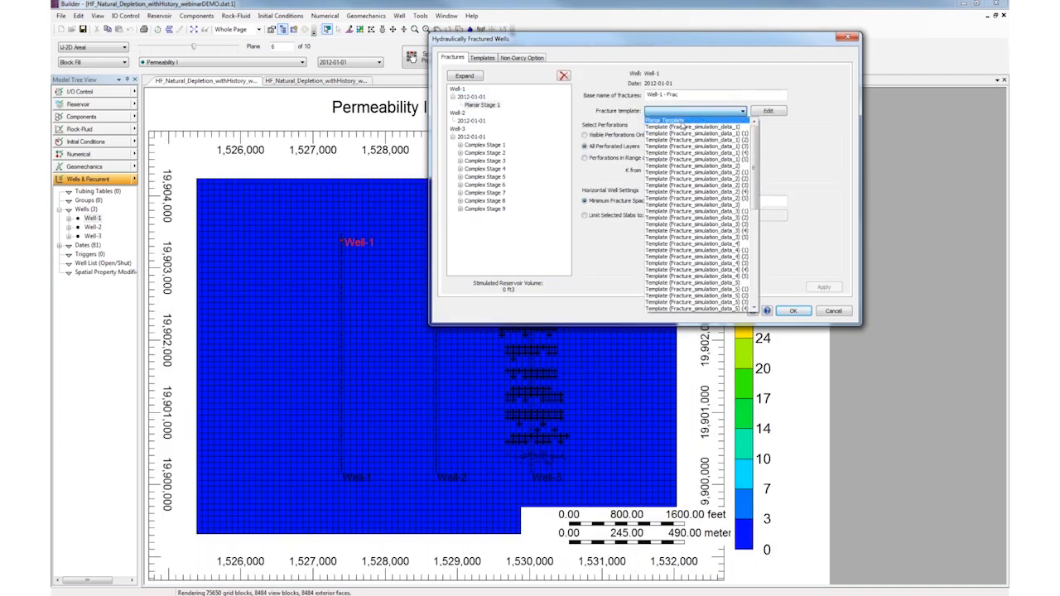
left_click(681, 121)
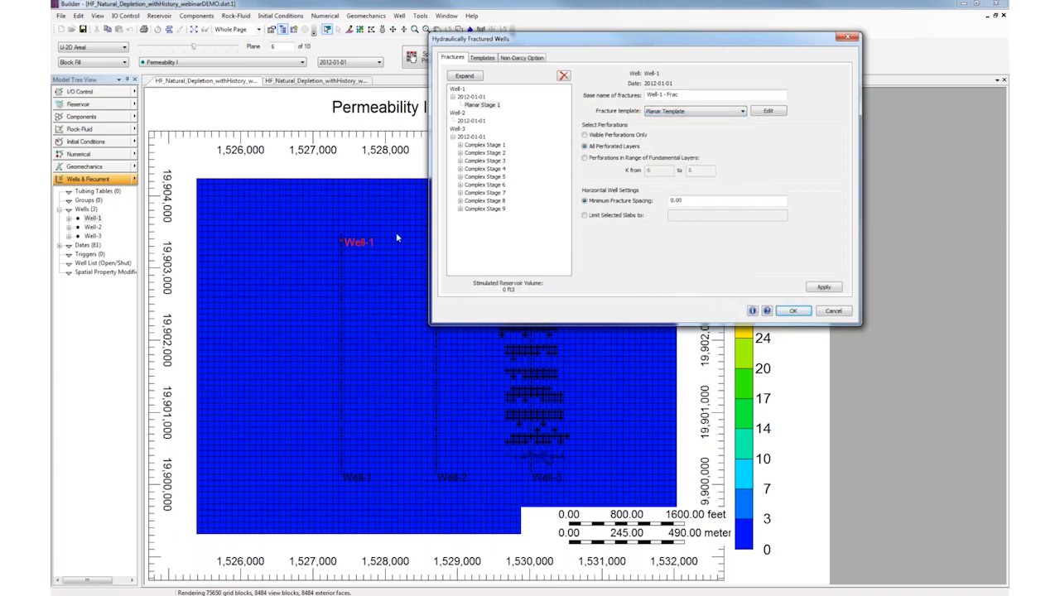
Set the Well-1 planar stage's minimum fracture spacing to 300, apply it and close the hydraulic fracture settings.
double_click(698, 201)
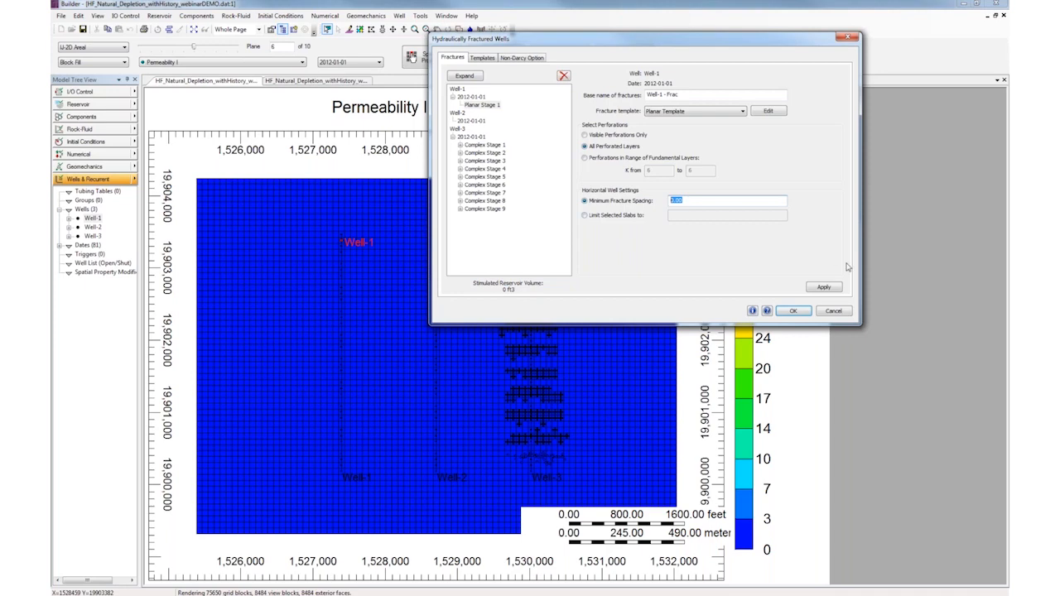
type("3")
left_click(824, 288)
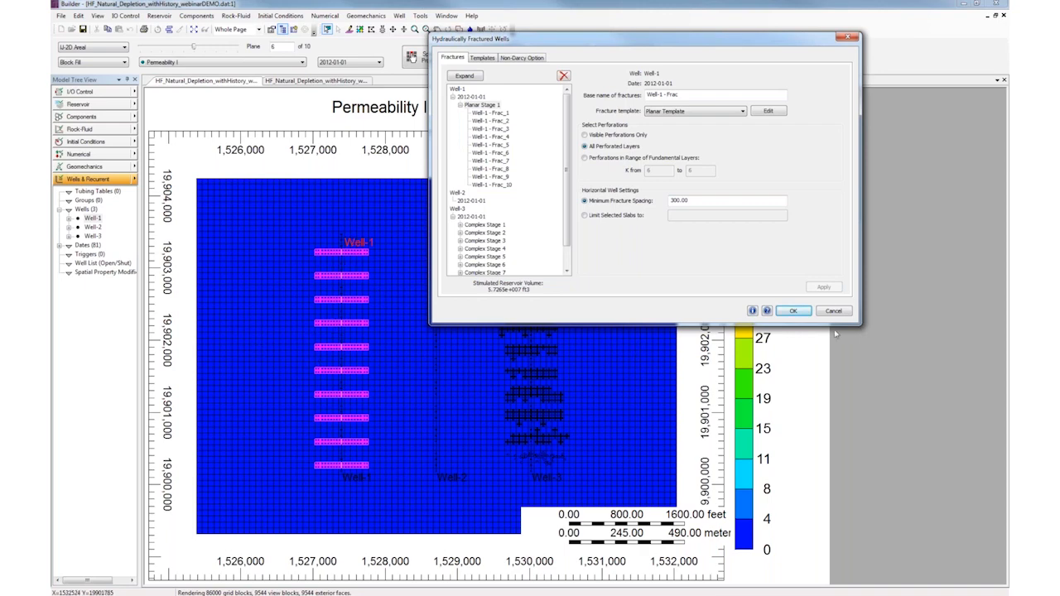
left_click(793, 313)
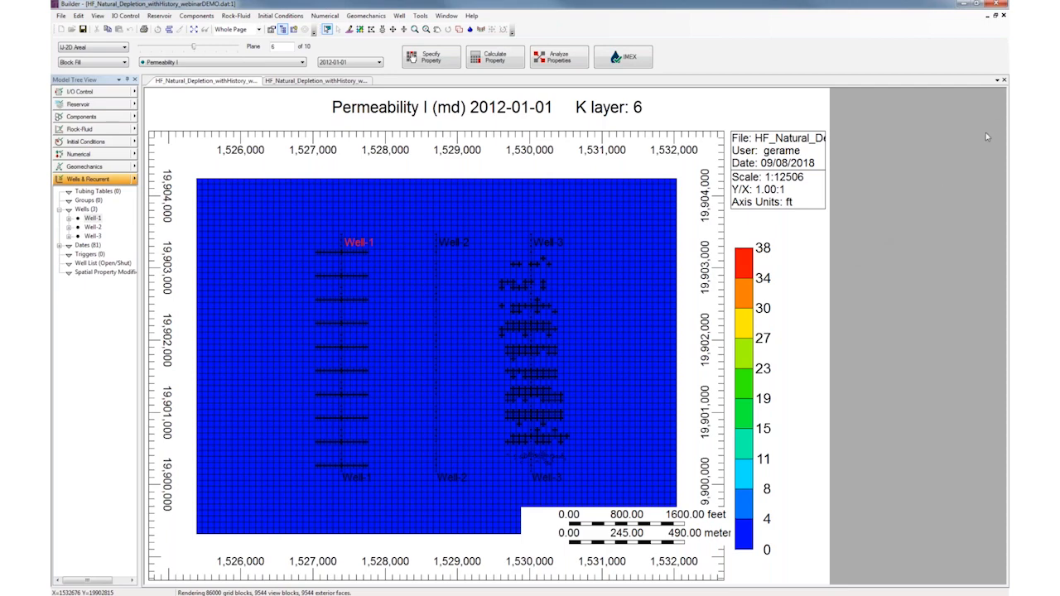
Show the reservoir in the 3D view with the grid lines hidden.
left_click(83, 47)
left_click(71, 75)
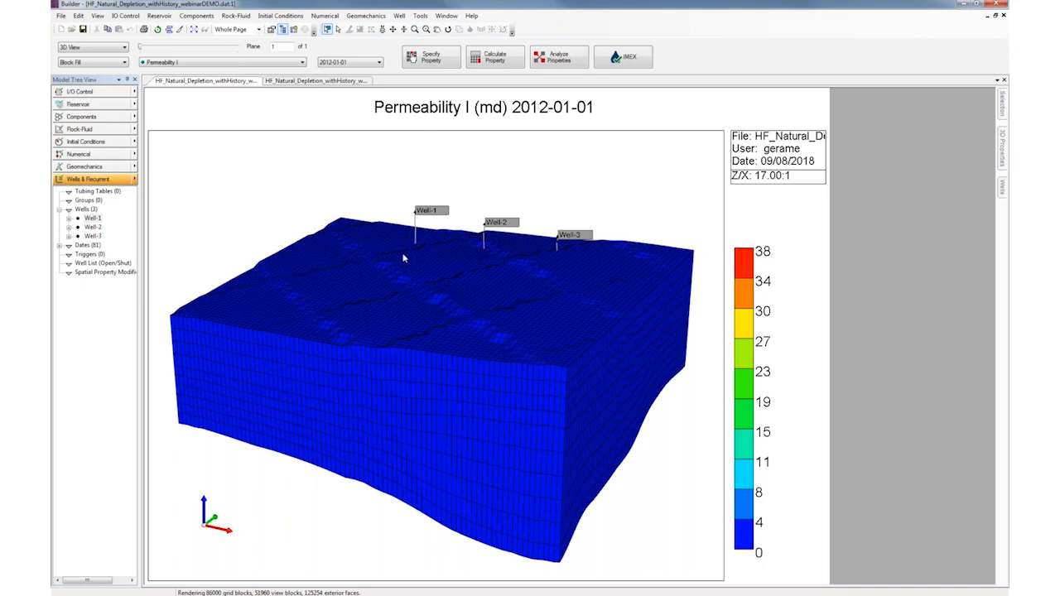
mouse_move(1001, 108)
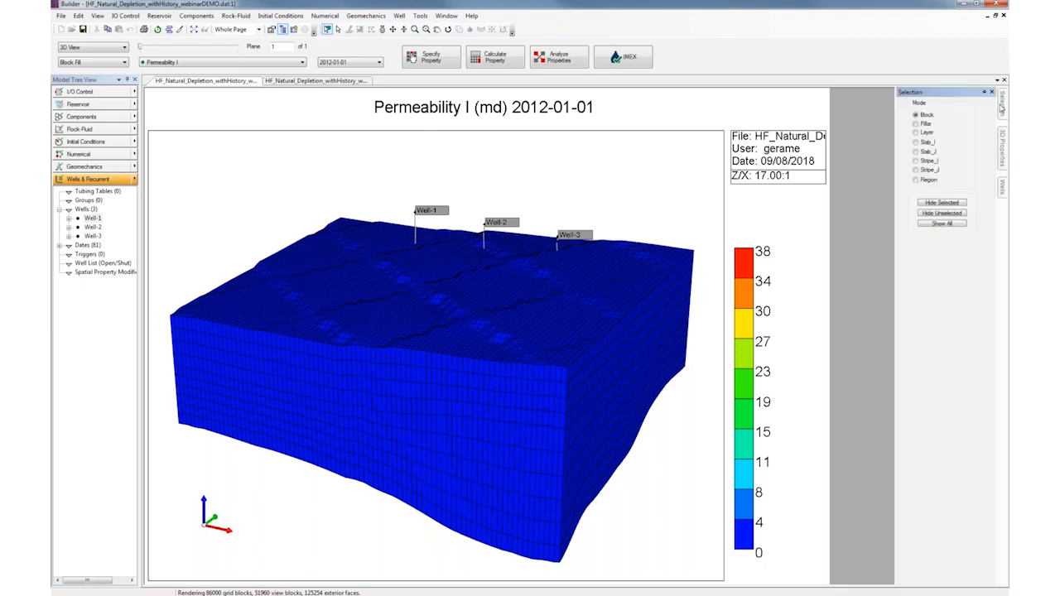
mouse_move(1000, 149)
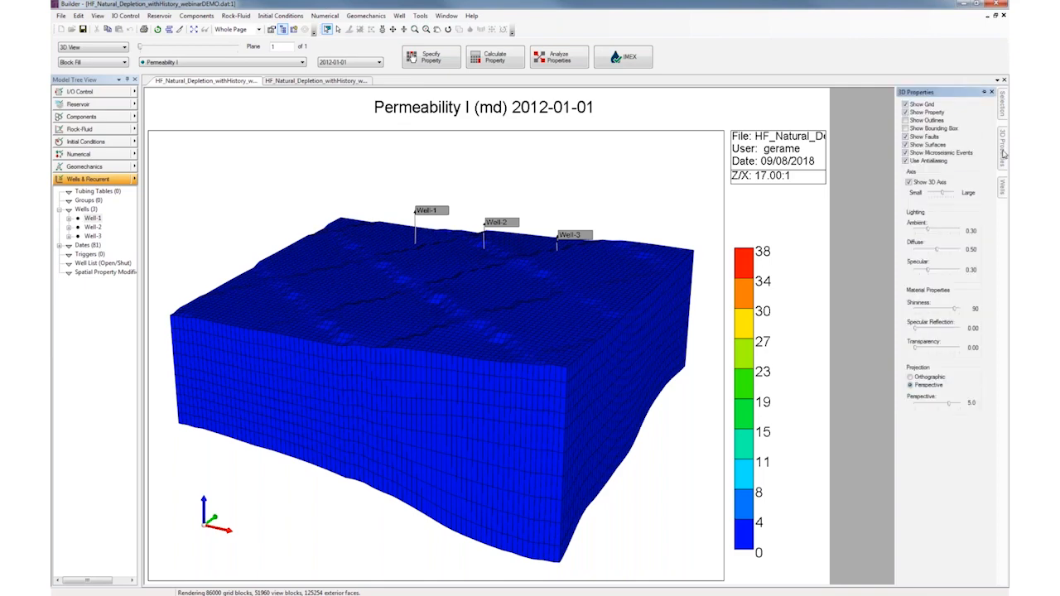
left_click(918, 106)
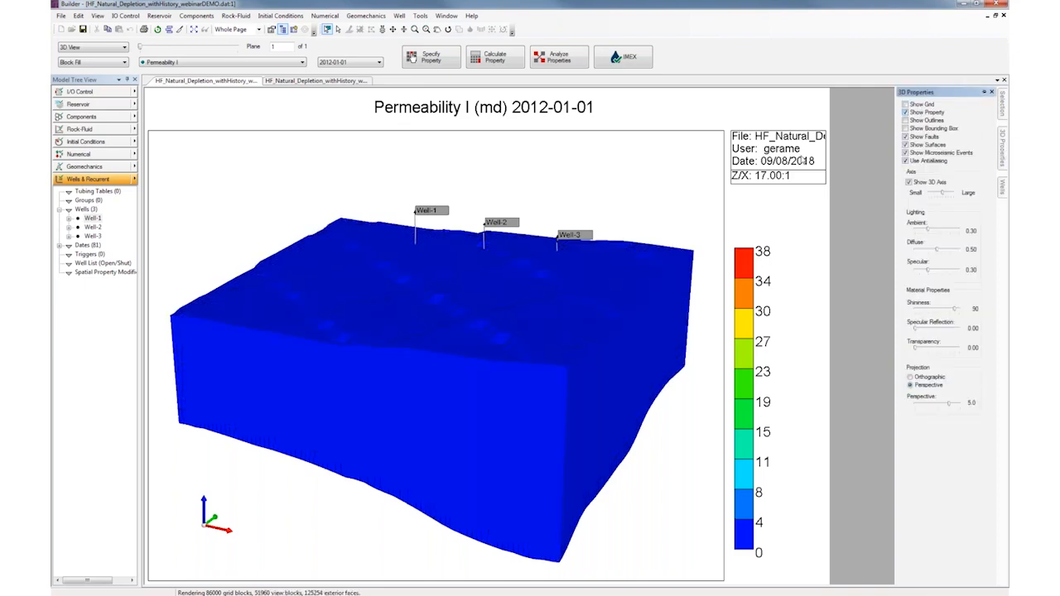
right_click(748, 222)
left_click(194, 239)
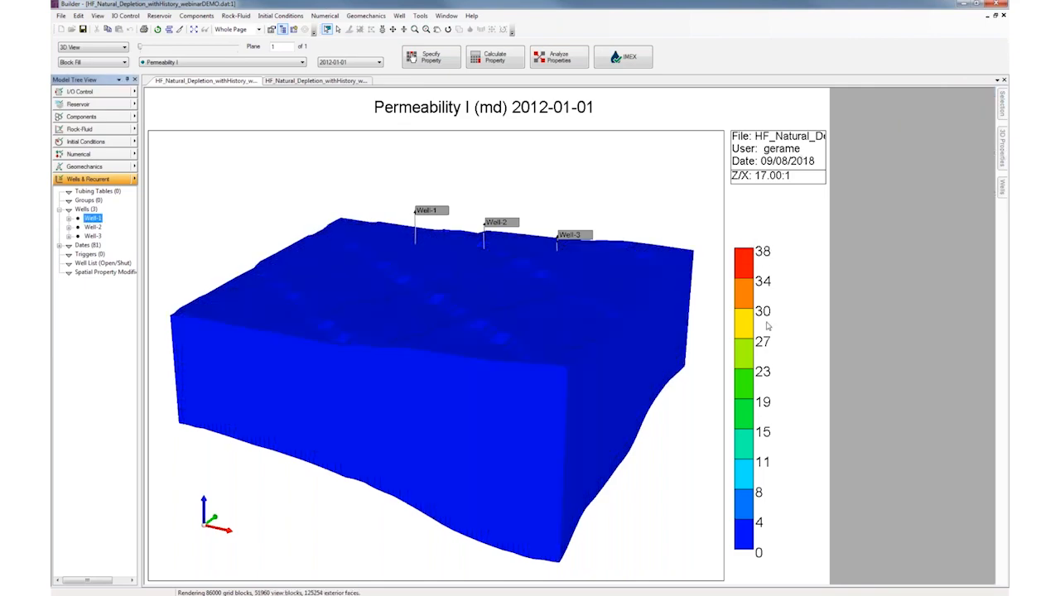
left_click(134, 180)
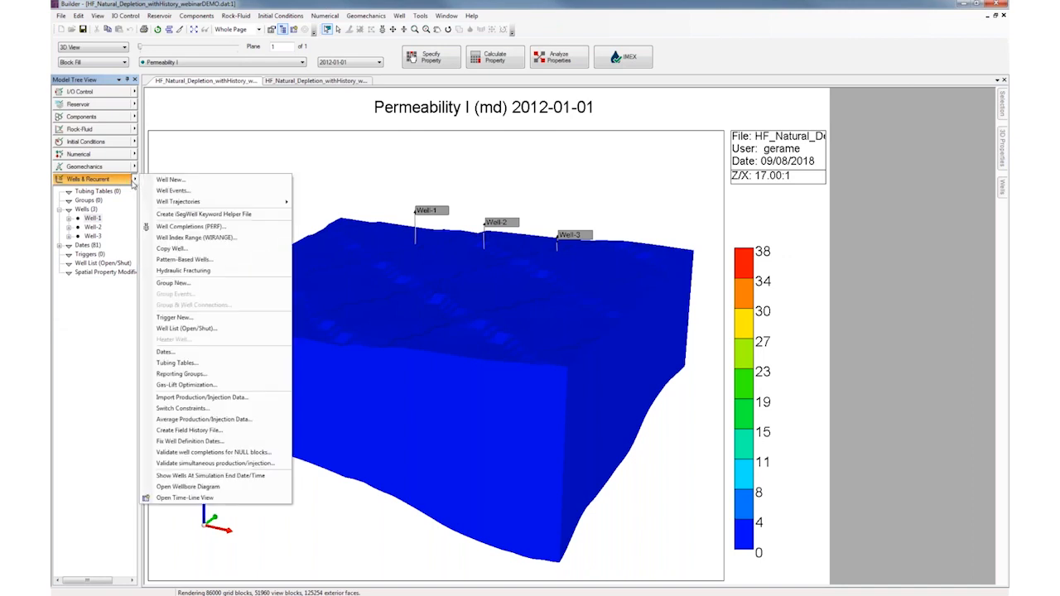
left_click(134, 180)
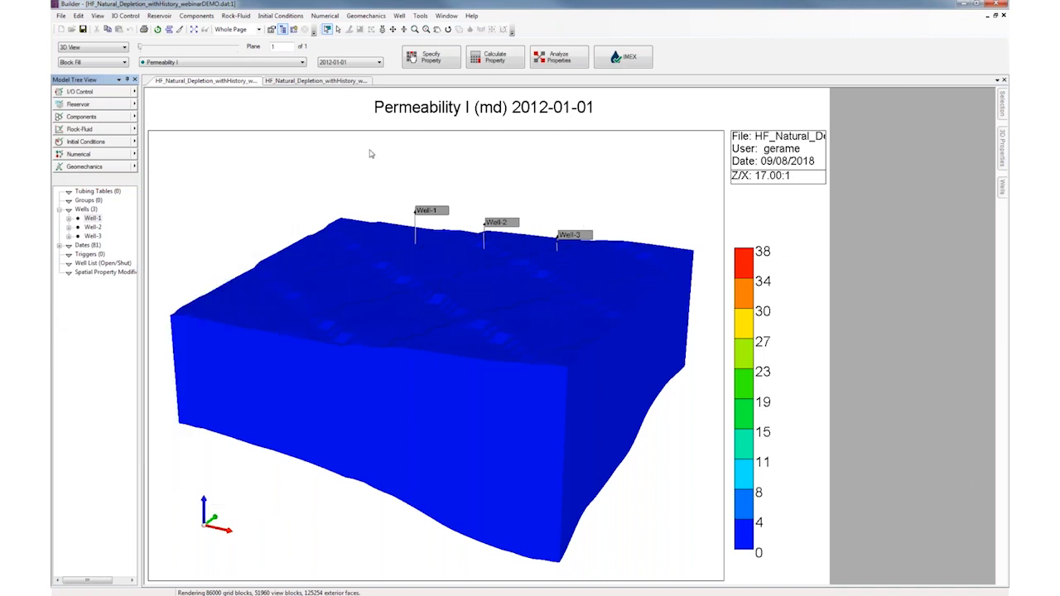
Set the minimum value of the Permeability I colour scale to 1 to isolate the fractures from the matrix.
right_click(728, 337)
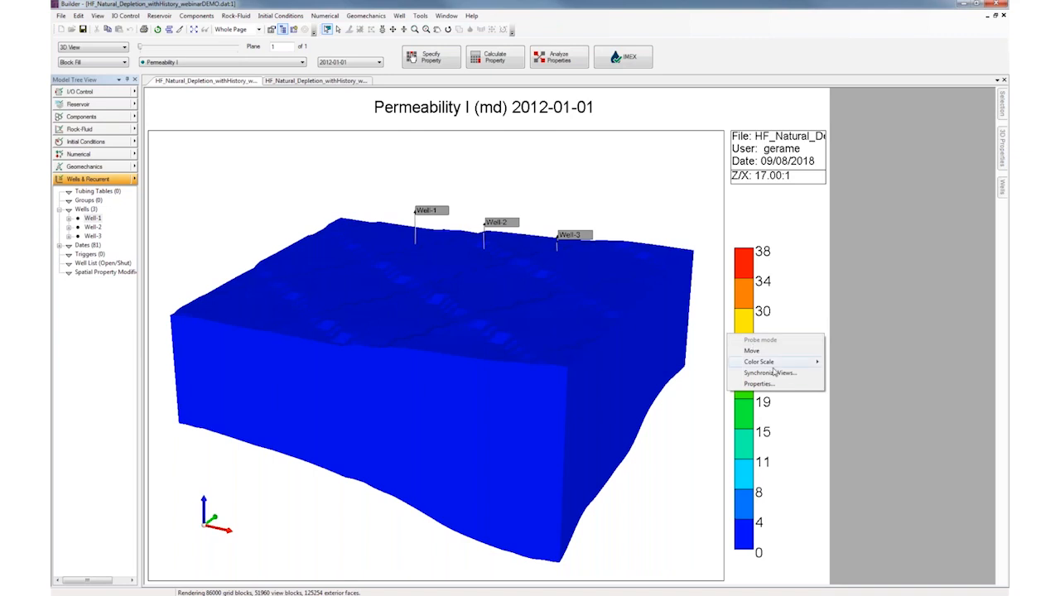
mouse_move(777, 366)
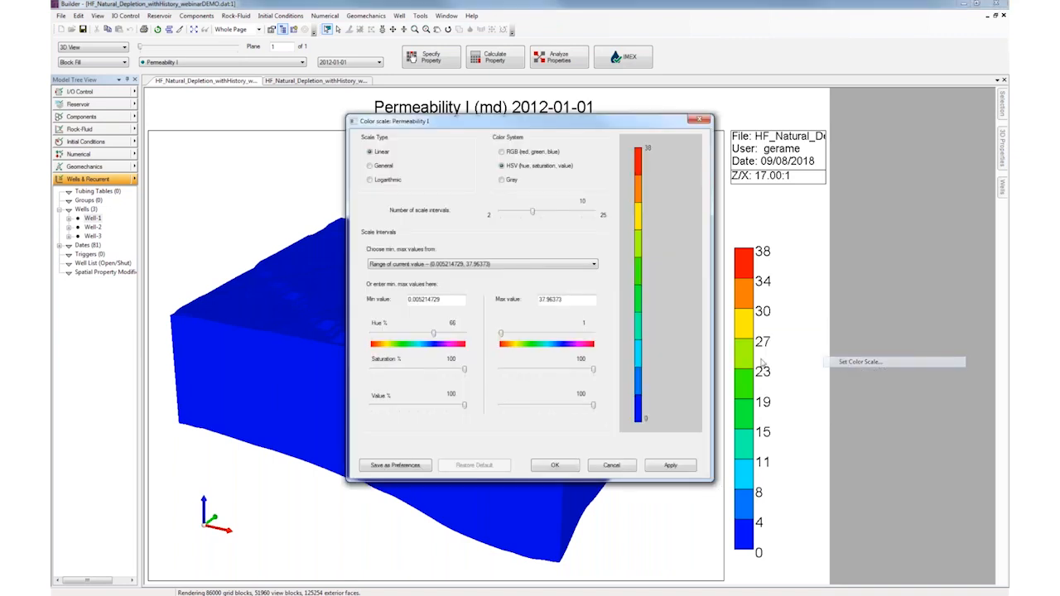
left_click_drag(454, 298, 392, 317)
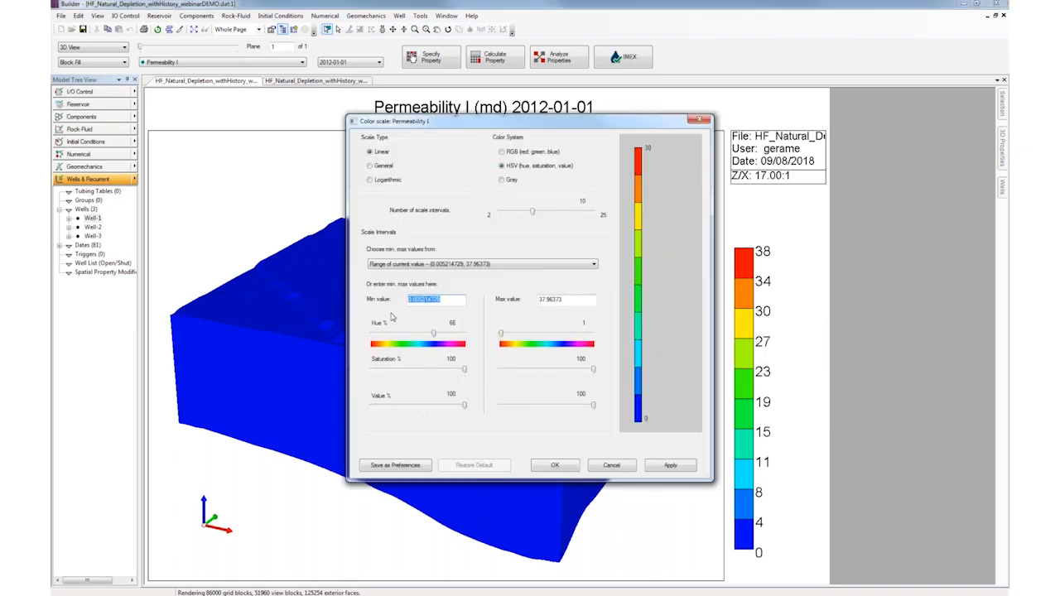
type("1")
left_click(672, 467)
left_click(555, 465)
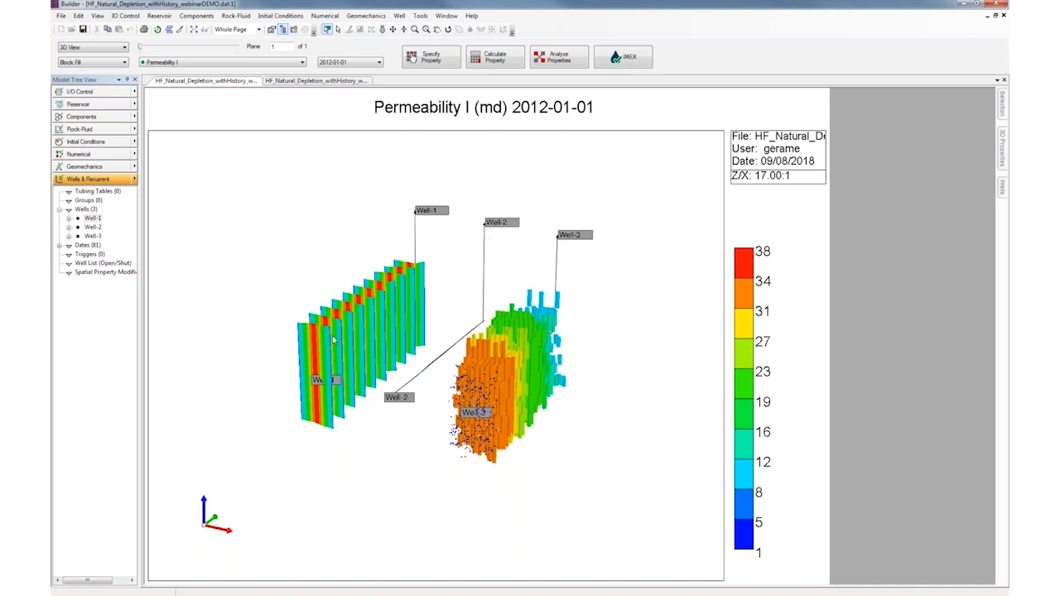
Import a fracture stage for Well-2 at 2012-01-01 from the Fracture_simulation_data file and accept the fracture settings.
left_click(134, 181)
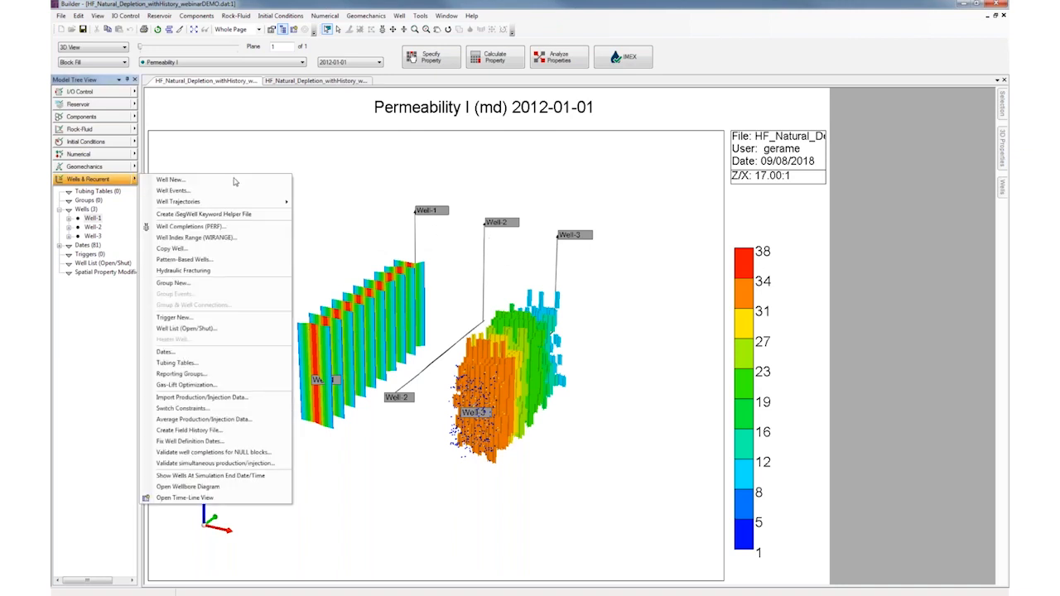
left_click(207, 278)
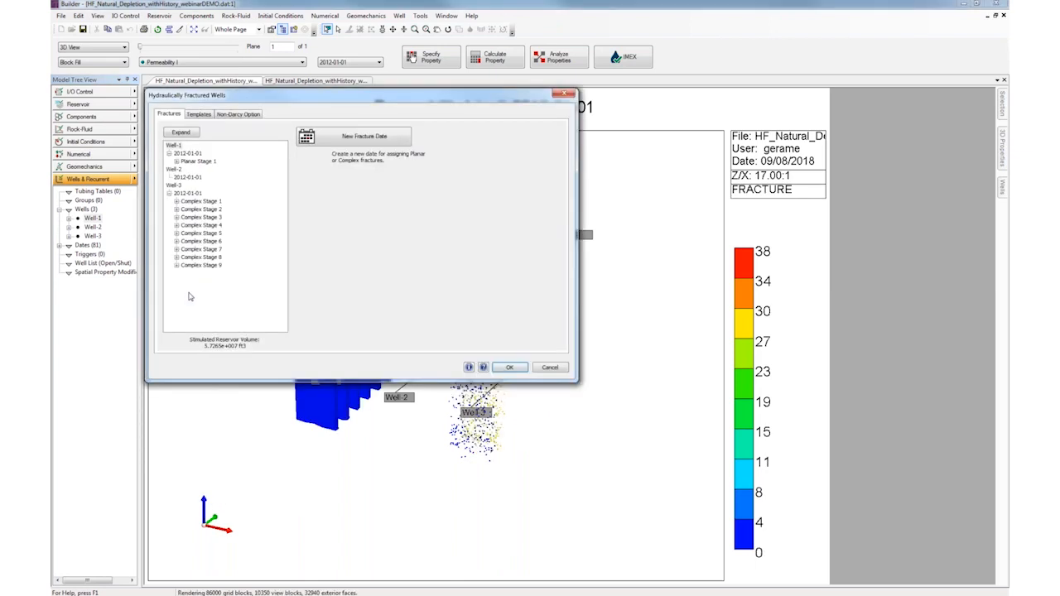
left_click_drag(239, 101, 429, 100)
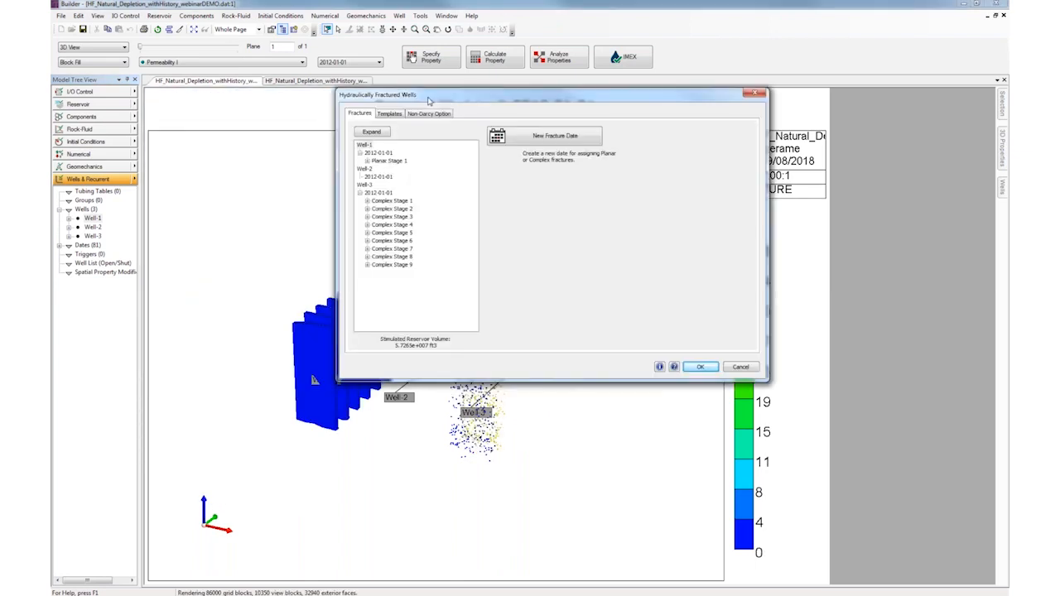
left_click(376, 176)
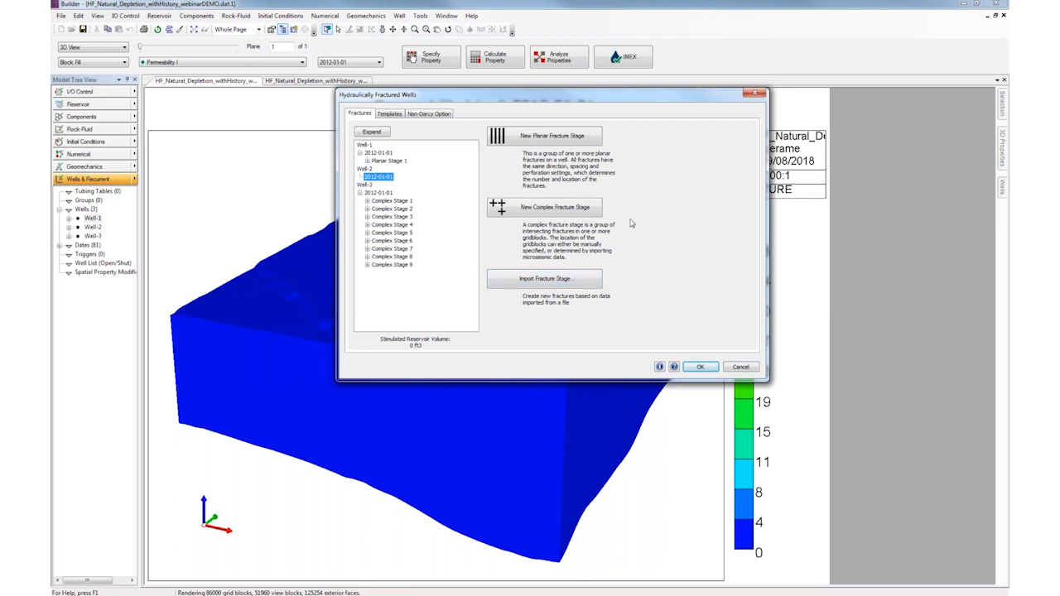
left_click(562, 286)
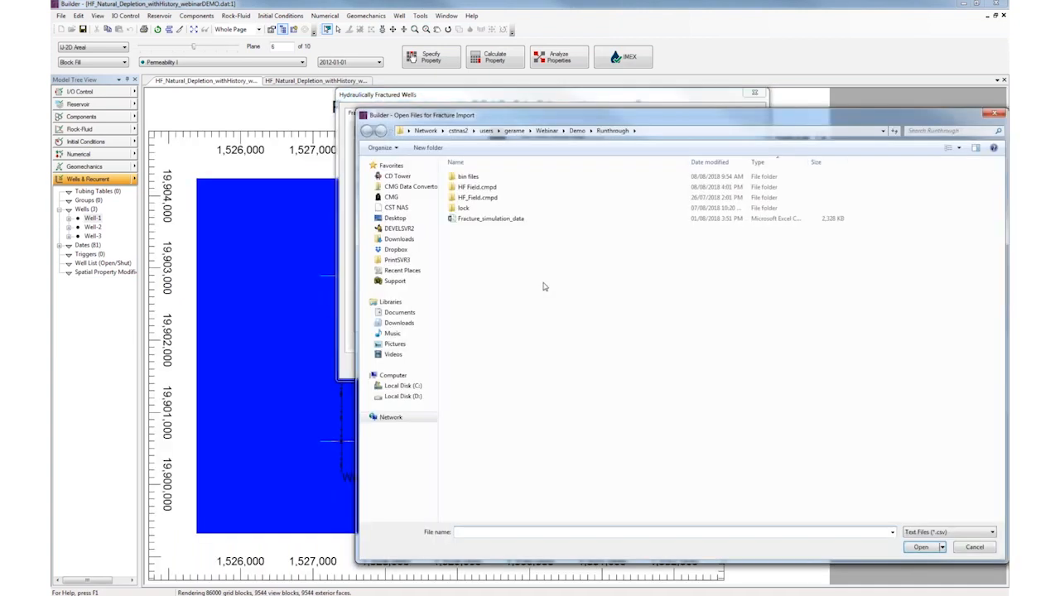
double_click(490, 219)
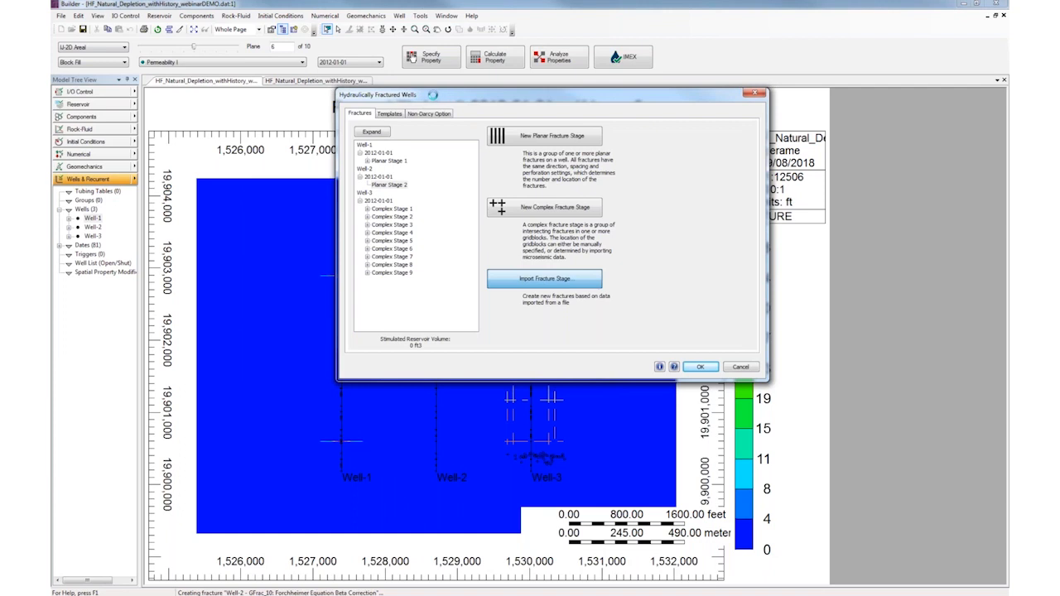
left_click_drag(444, 96, 657, 82)
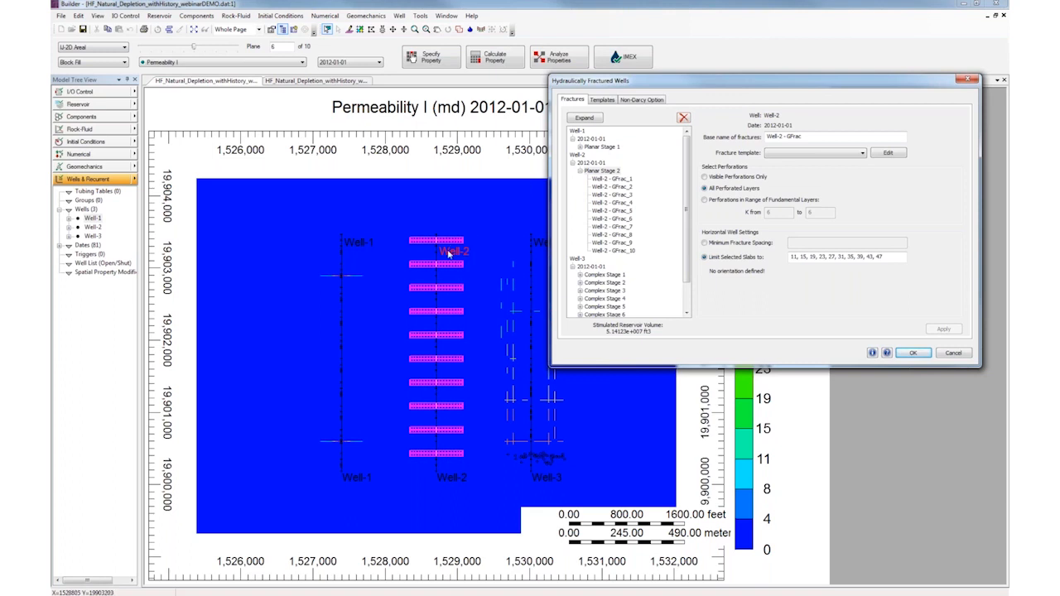
left_click(912, 353)
Return to the 3D view and apply a minimum of 1 to the Permeability I colour scale again.
left_click(112, 48)
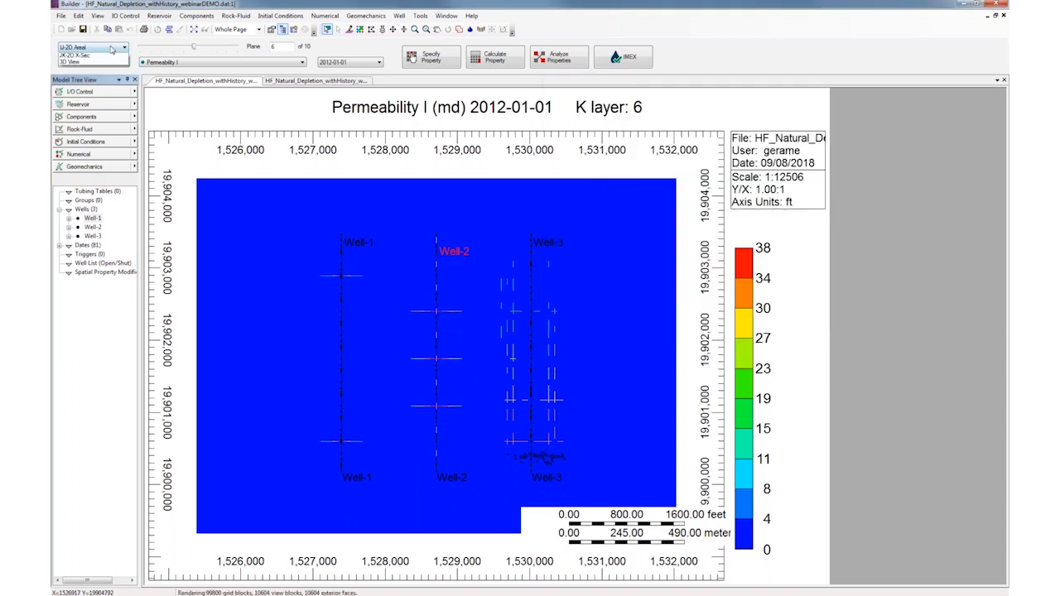
left_click(71, 61)
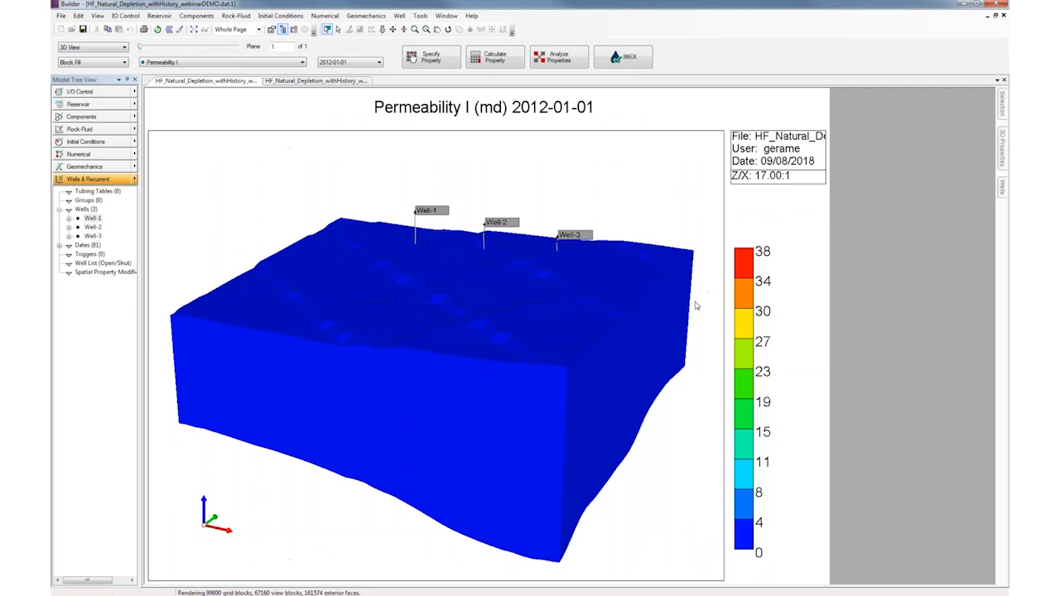
right_click(740, 292)
mouse_move(784, 322)
left_click(859, 319)
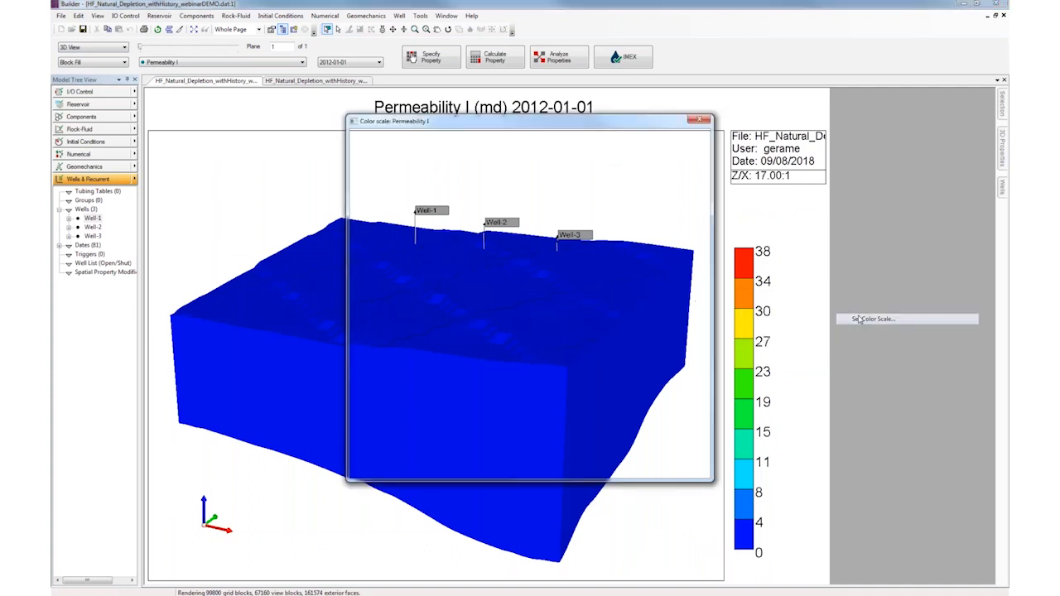
double_click(452, 299)
type("1")
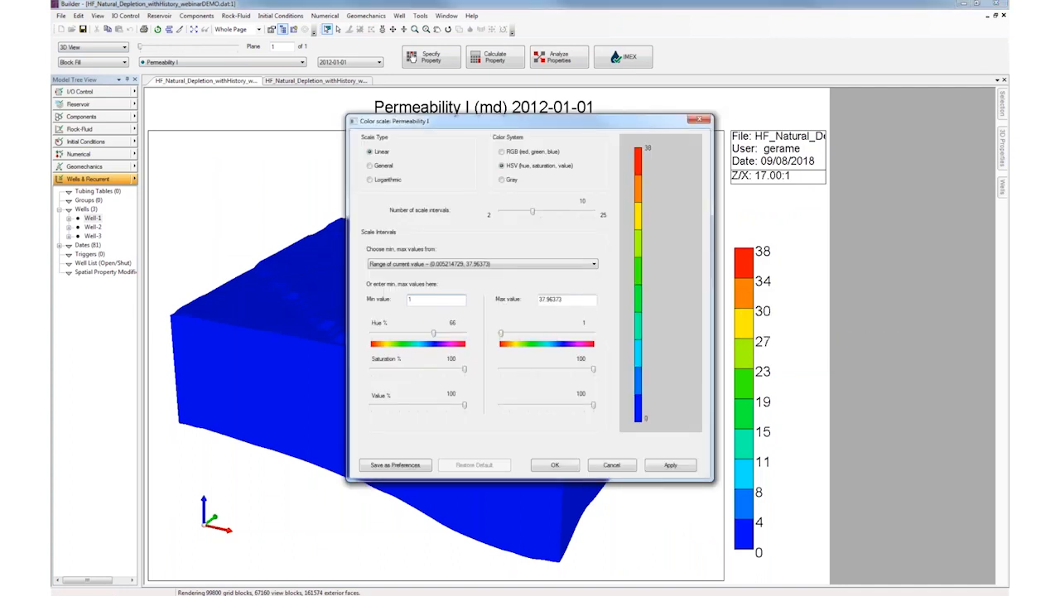
left_click(675, 465)
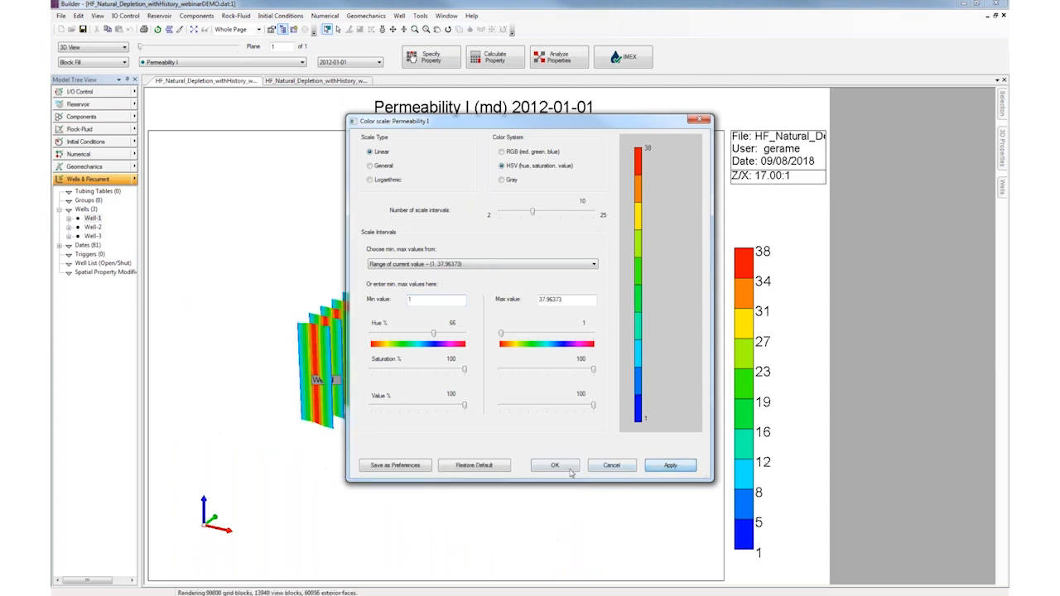
Accept the colour scale and examine the fractures of Well-1, Well-2 and Well-3 from several angles in the 3D view.
left_click(555, 465)
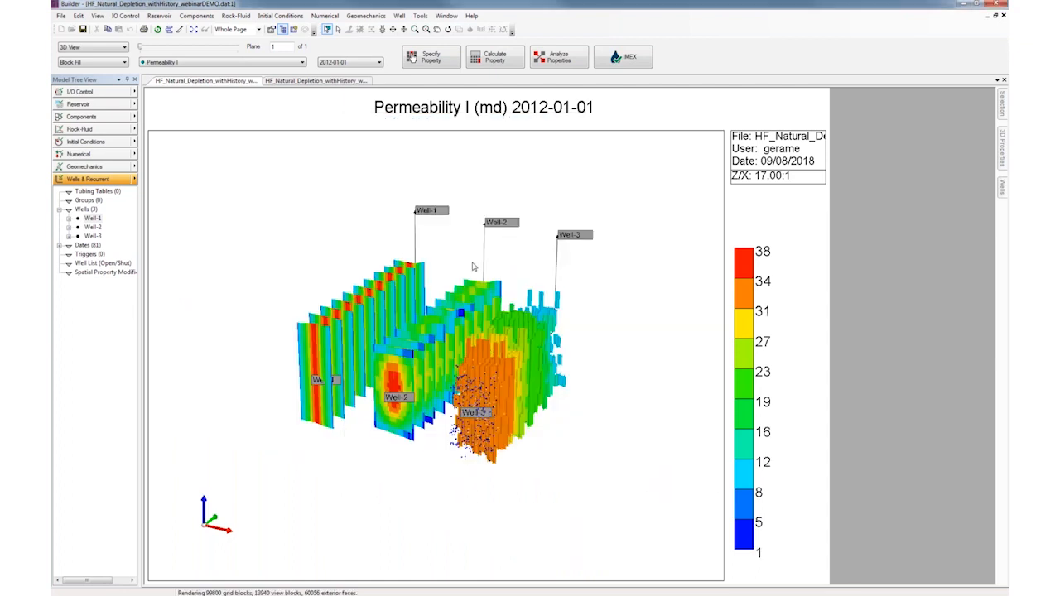
left_click(447, 29)
left_click_drag(464, 389, 452, 408)
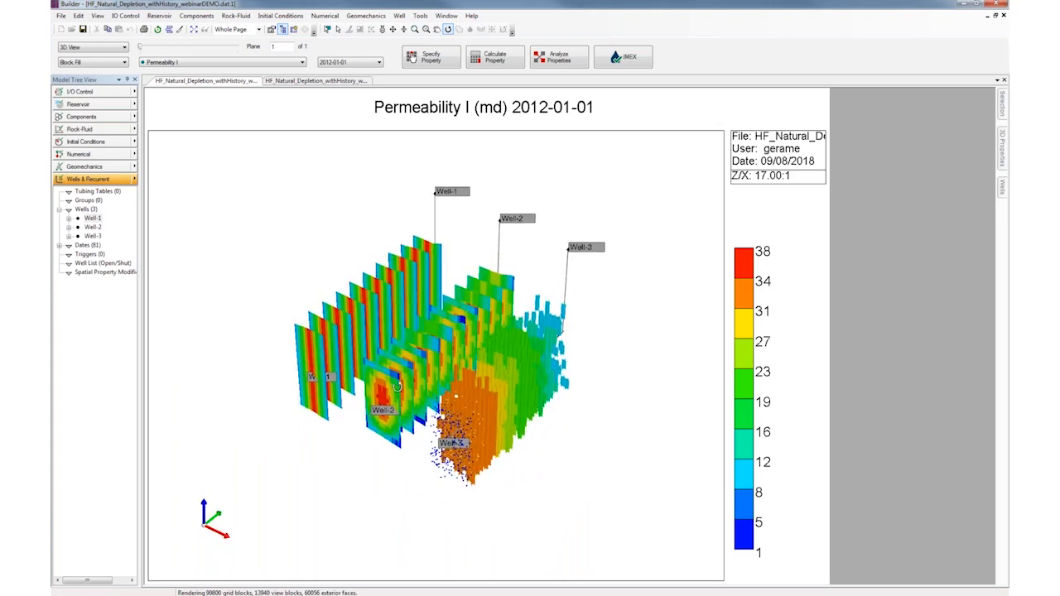
left_click_drag(430, 403, 411, 379)
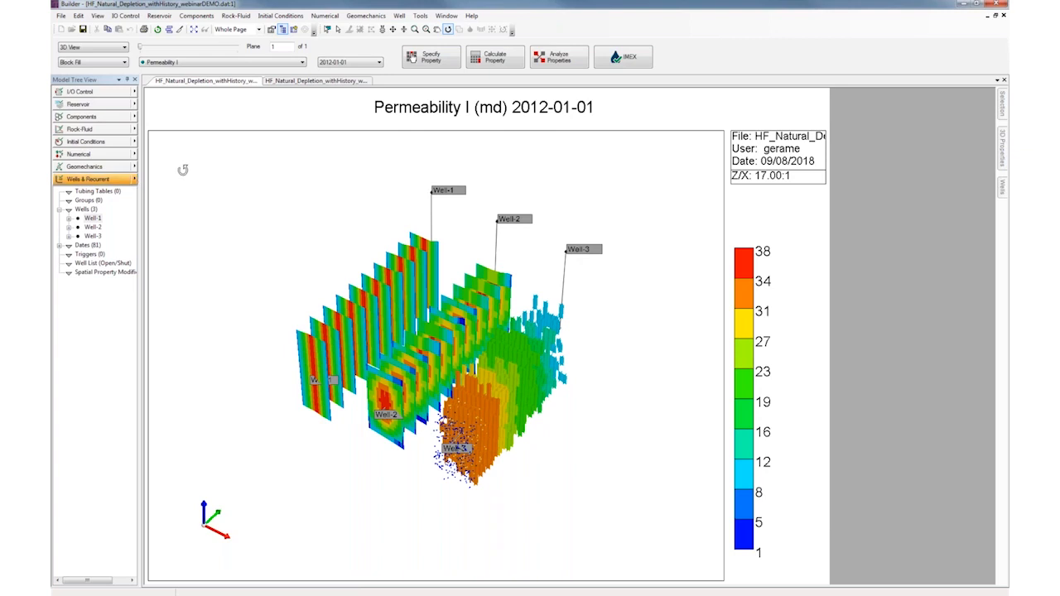
left_click_drag(455, 361, 440, 428)
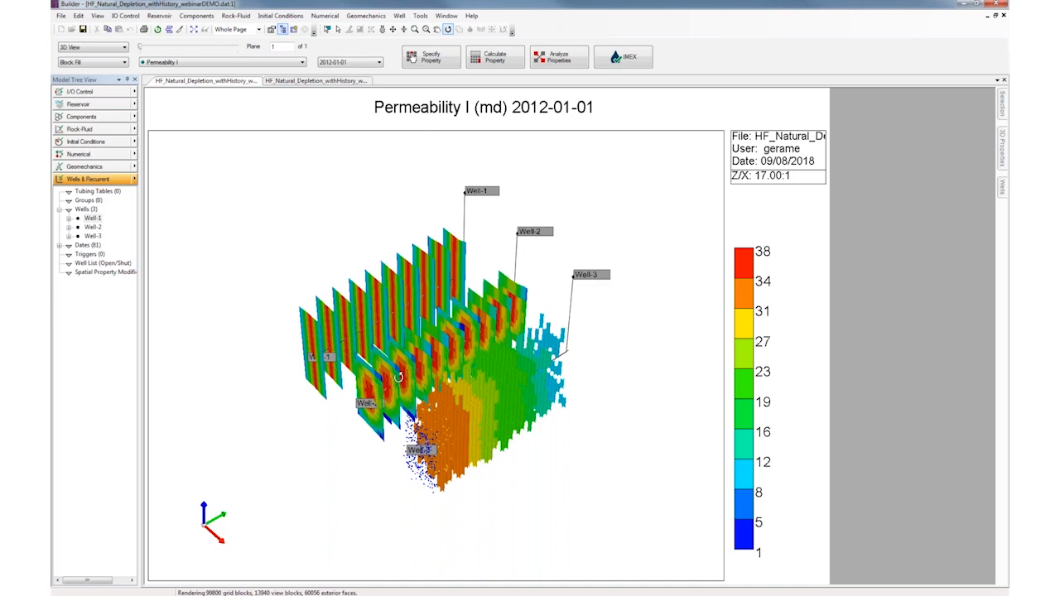
left_click_drag(424, 373, 442, 425)
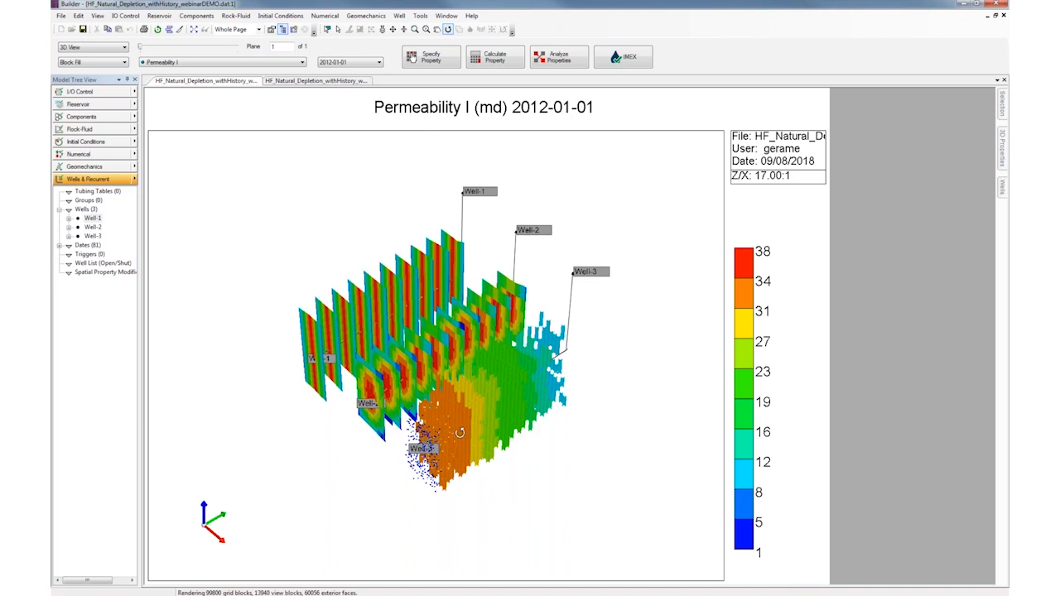
mouse_move(458, 449)
left_mouse_down()
mouse_move(465, 476)
mouse_move(469, 452)
mouse_move(449, 479)
mouse_move(452, 461)
left_mouse_up()
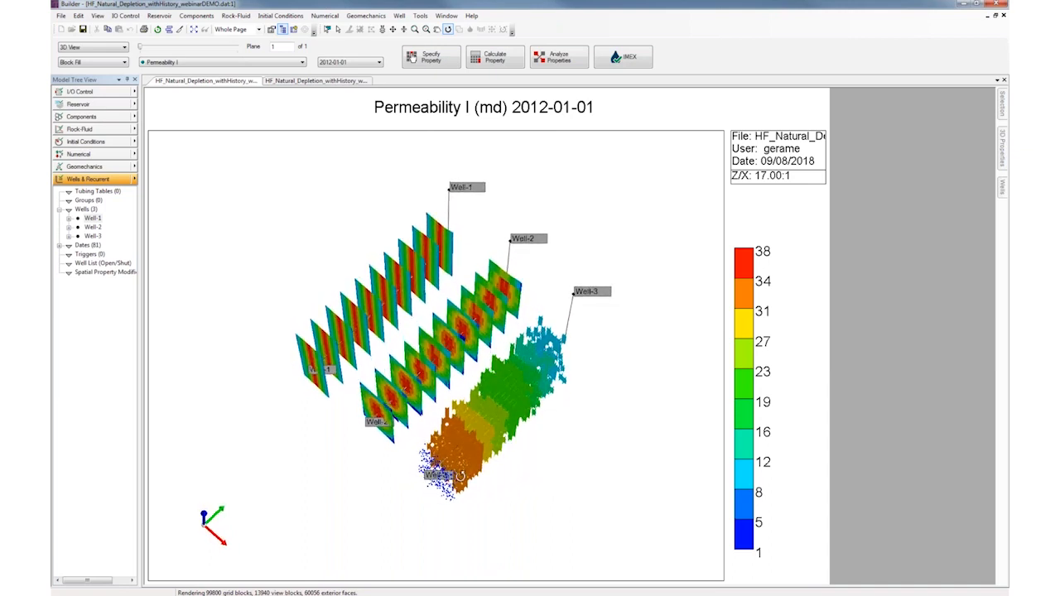
Open the Microseismic Data Manager and place it clear of the fractures in the 3D view.
left_click(420, 16)
mouse_move(446, 16)
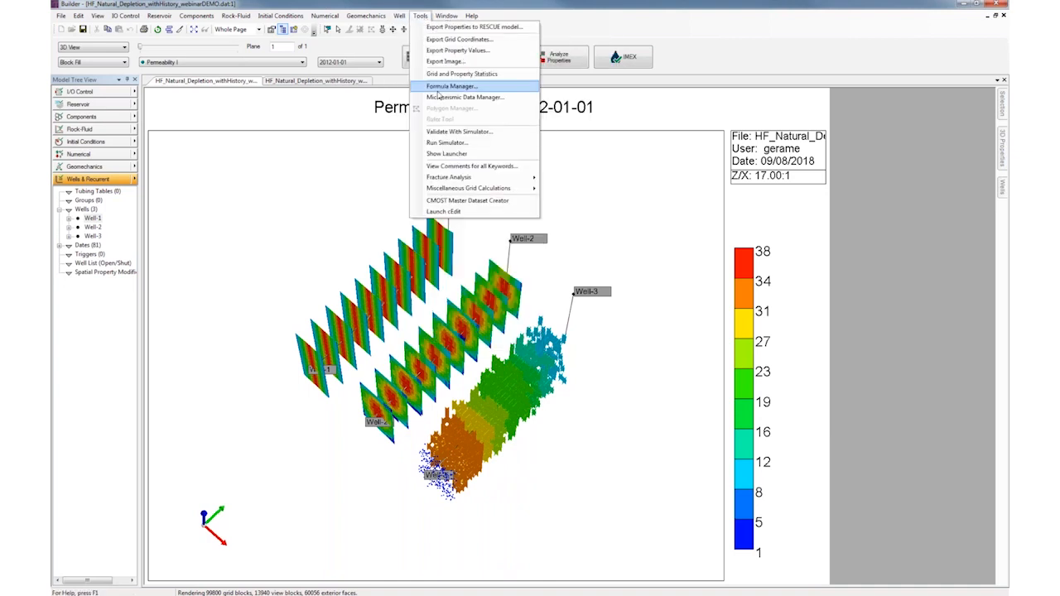
left_click(439, 97)
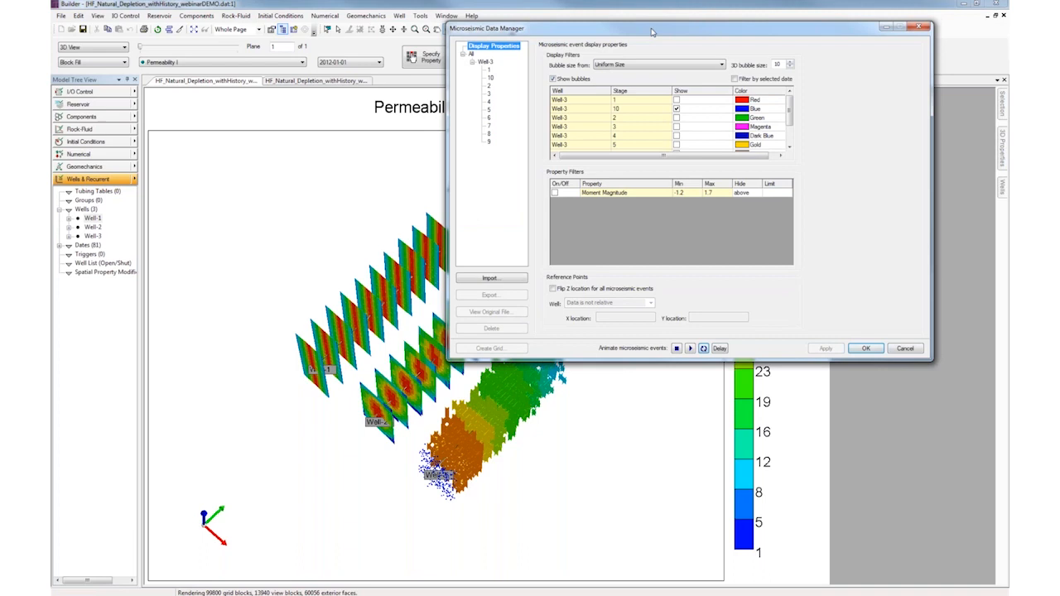
left_click_drag(646, 24, 654, 25)
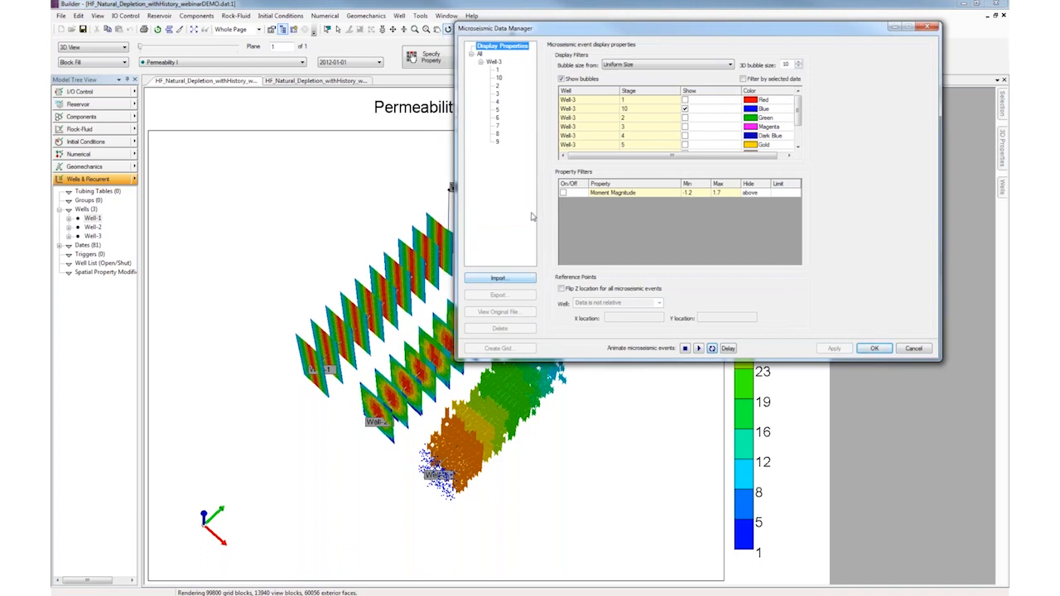
left_click_drag(595, 35, 146, 33)
left_click_drag(354, 32, 870, 37)
left_click(704, 378)
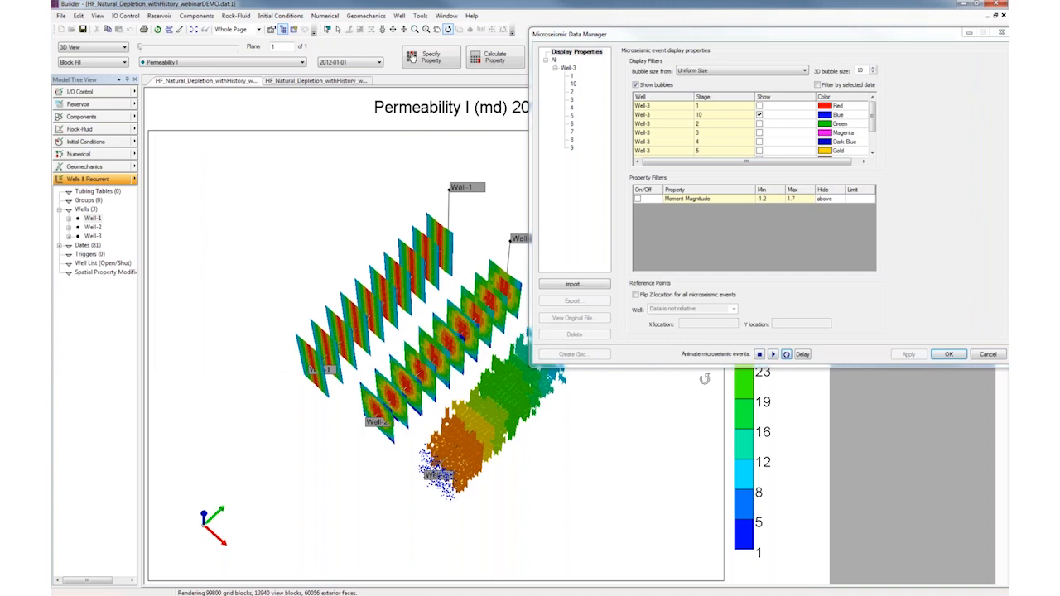
left_click_drag(704, 379, 722, 372)
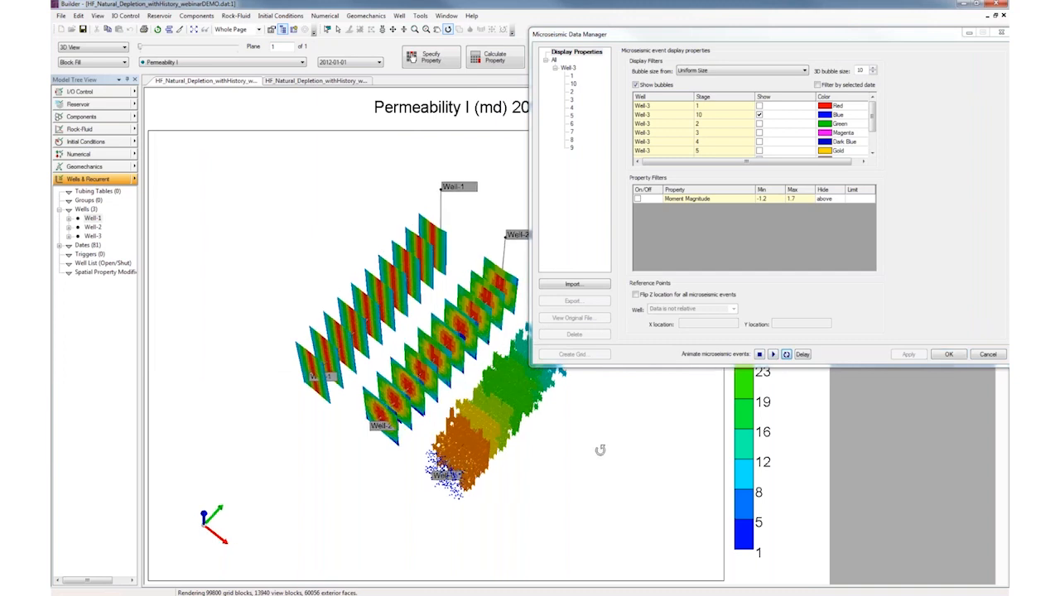
Animate the microseismic events, inspect them around Well-3 from several angles, and close the manager without changes.
left_click(774, 354)
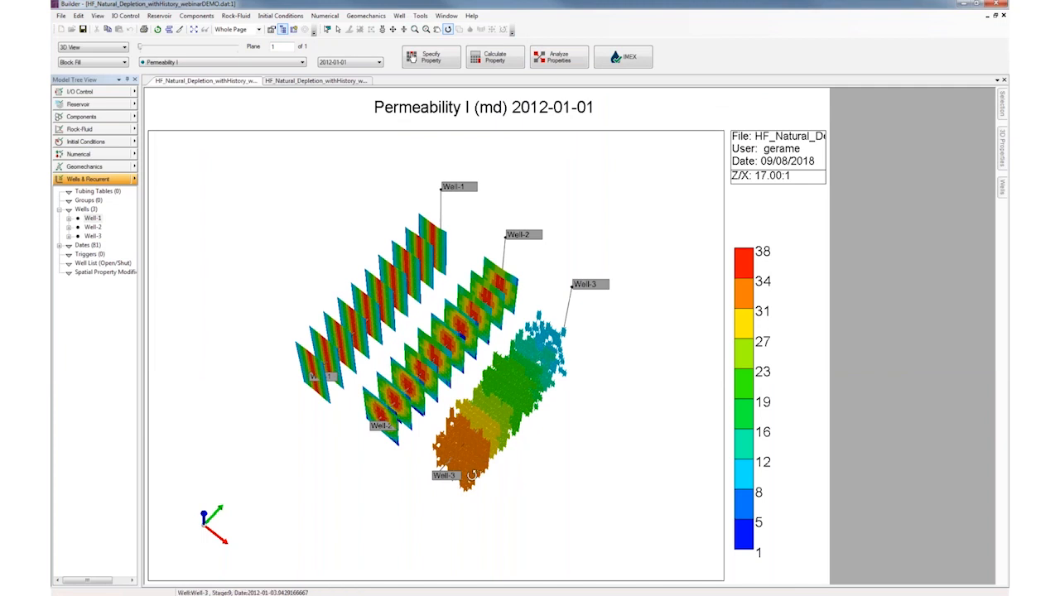
left_click_drag(471, 460, 419, 465)
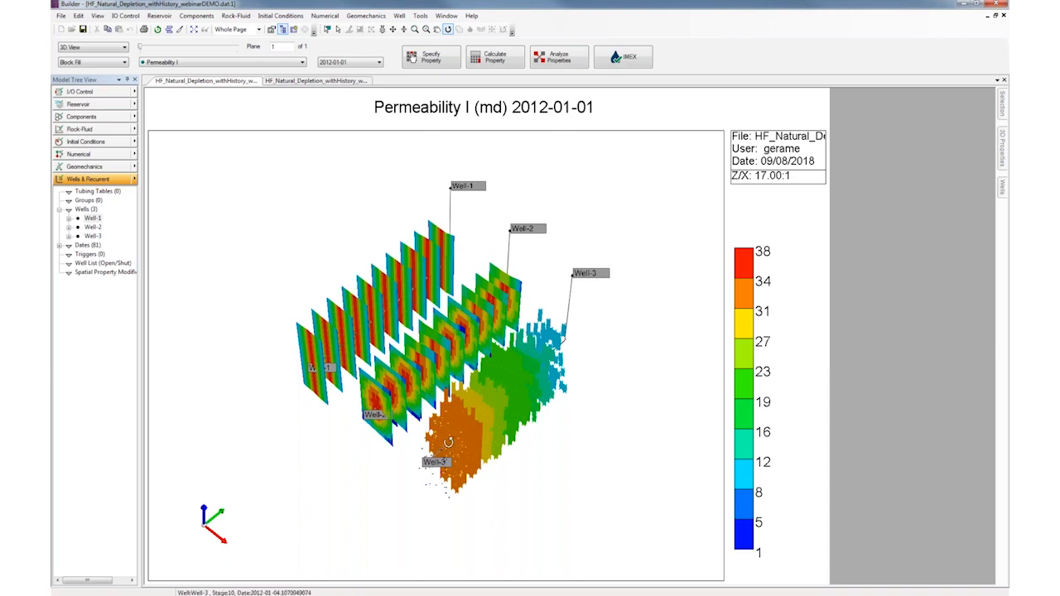
left_click_drag(434, 439, 435, 450)
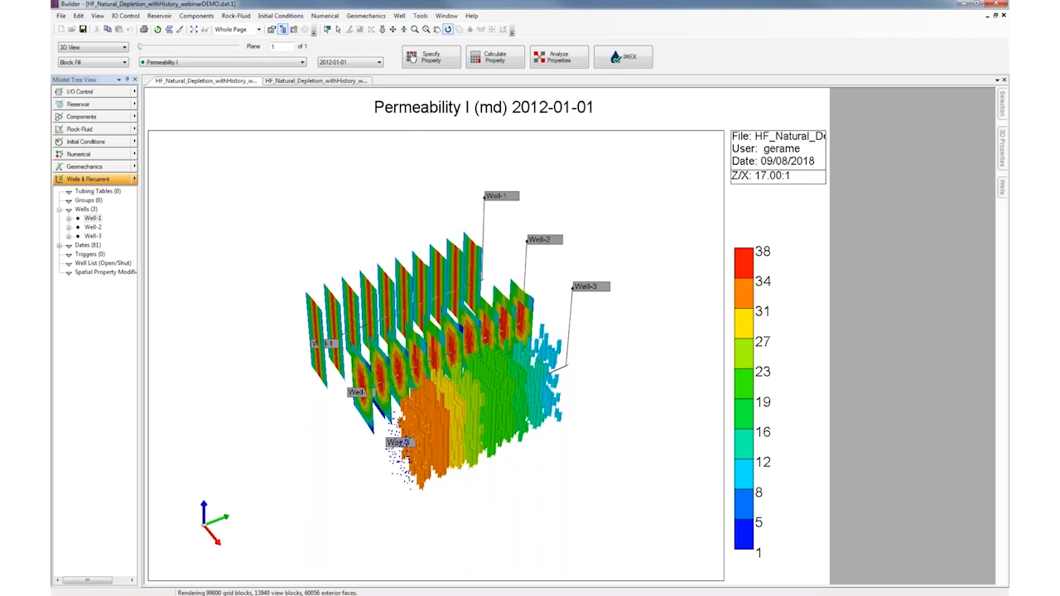
key("alt+Tab")
left_click(760, 356)
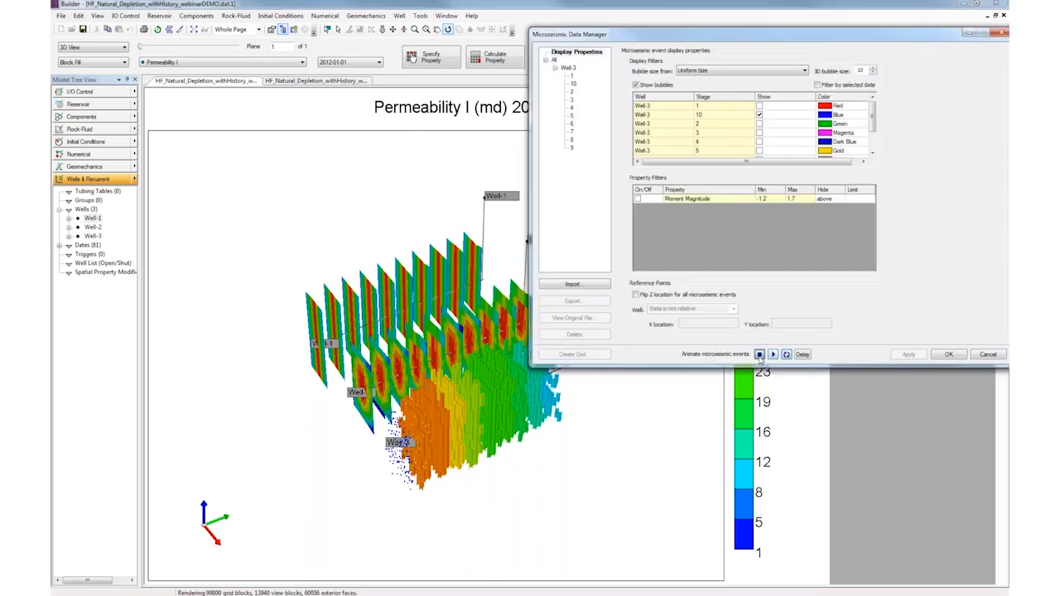
left_click(984, 357)
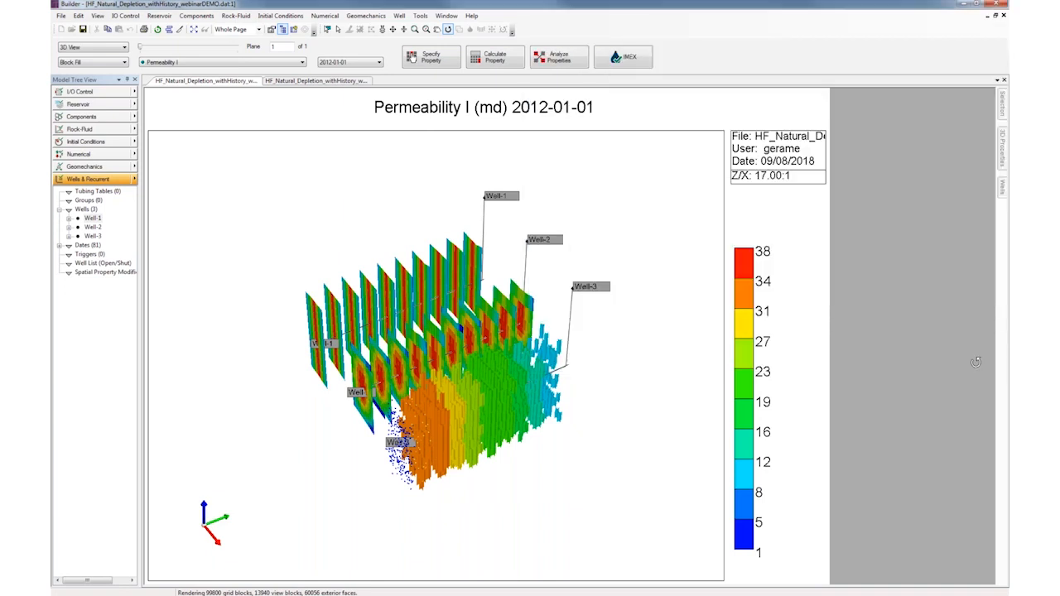
Create a new complex fracture stage on Well-3 at 2012-01-01 in the hydraulic fracturing settings.
left_click(133, 181)
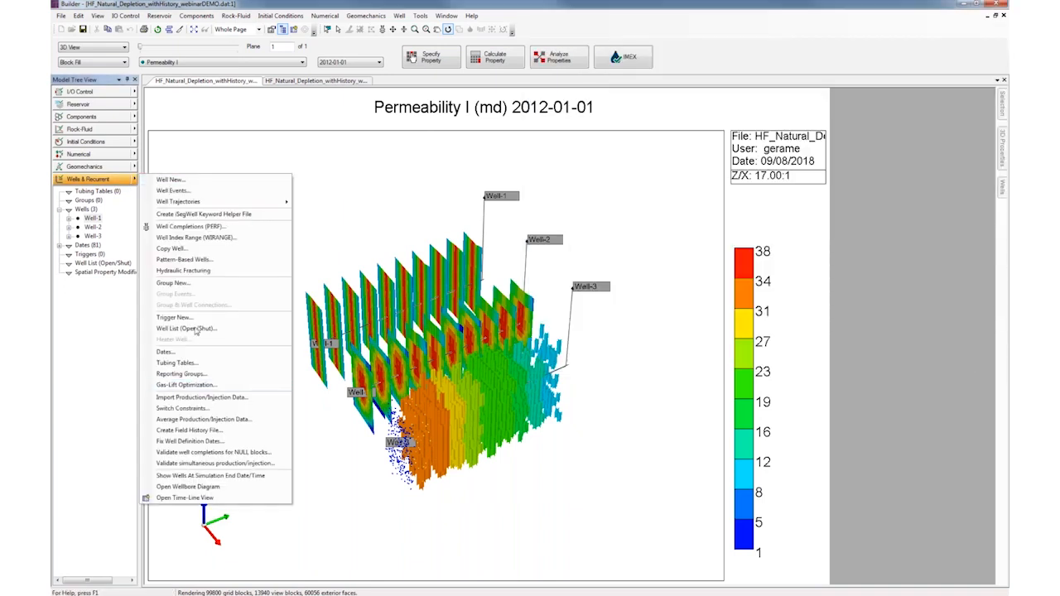
left_click(192, 273)
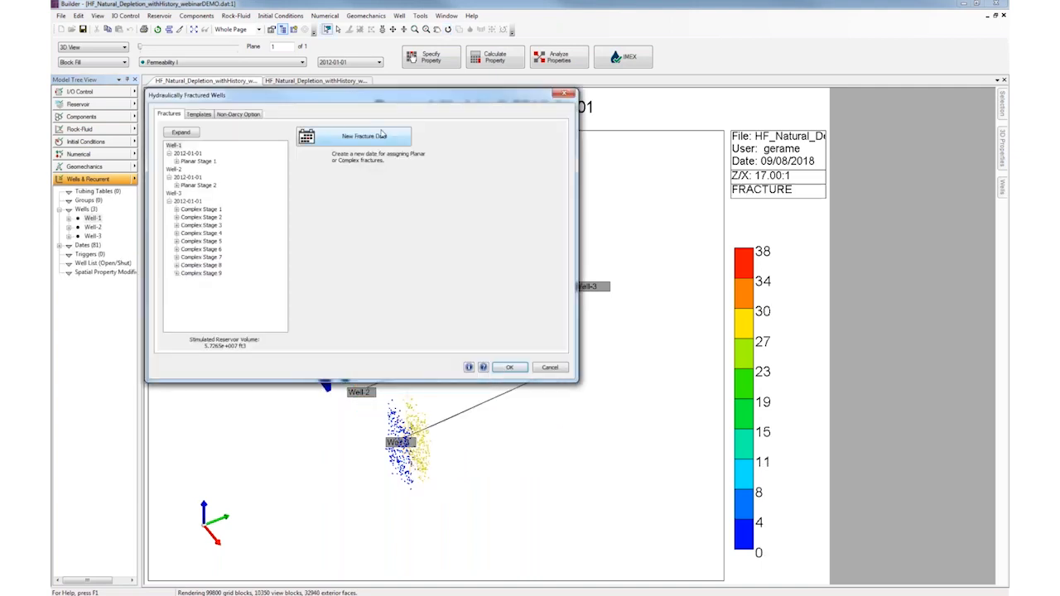
left_click_drag(391, 96, 689, 76)
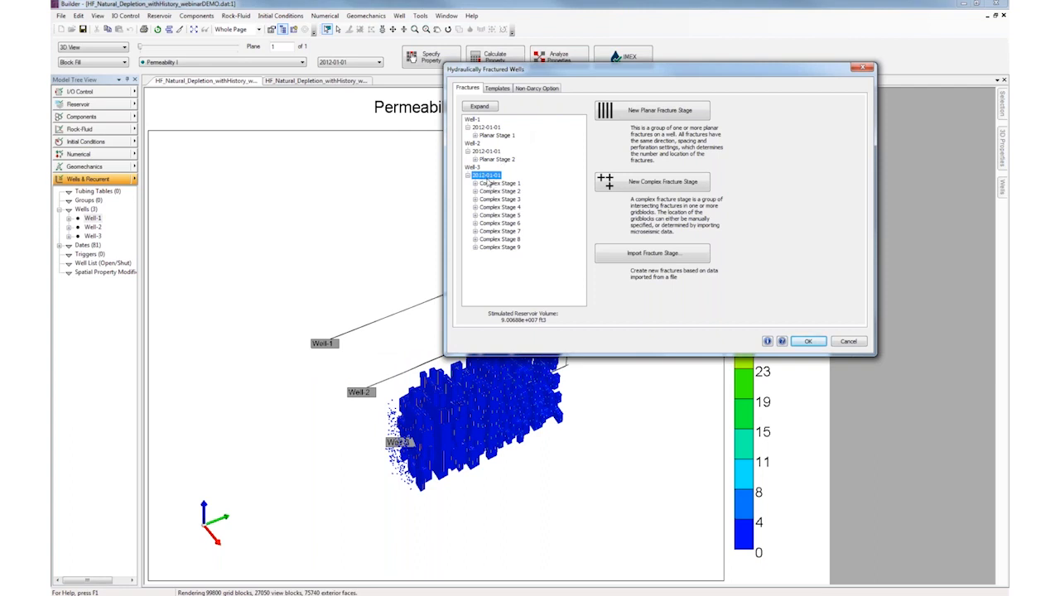
left_click(667, 186)
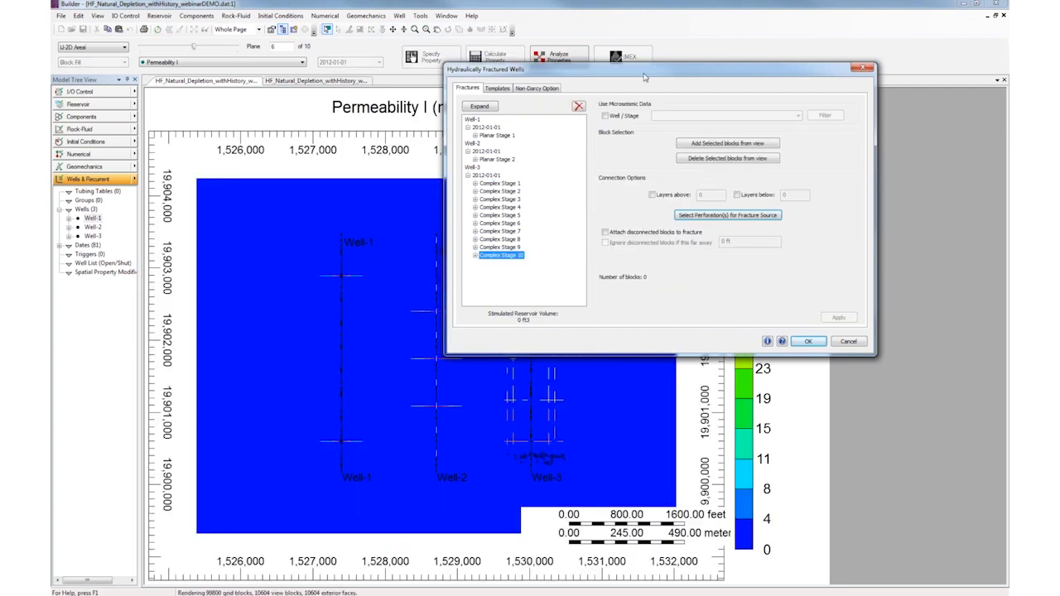
Define the blocks of Complex Stage 10 from the Well-3 / 10 microseismic data and apply the selection.
left_click_drag(643, 73, 549, 51)
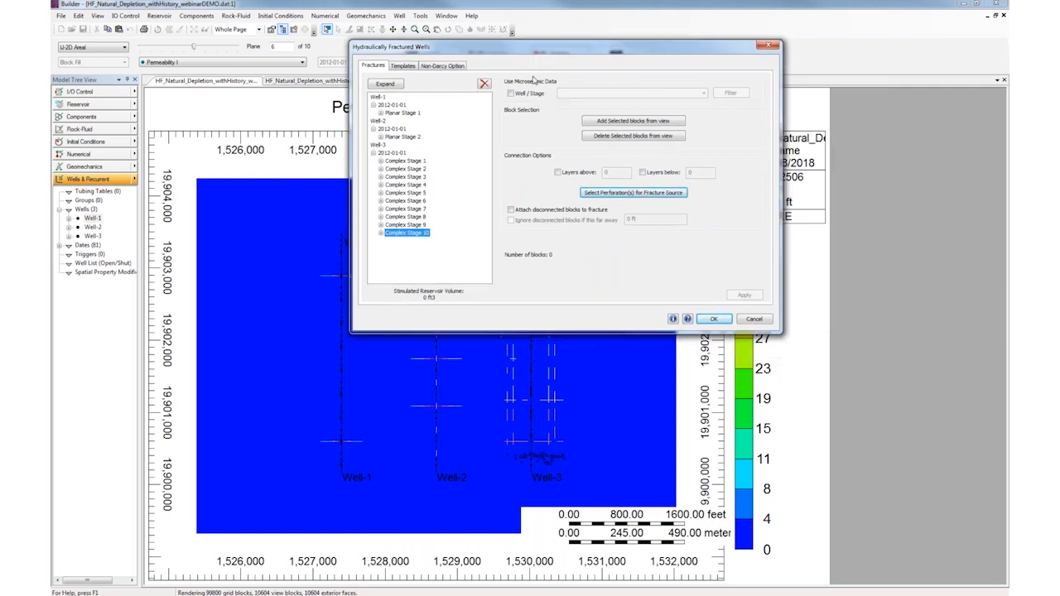
left_click(512, 94)
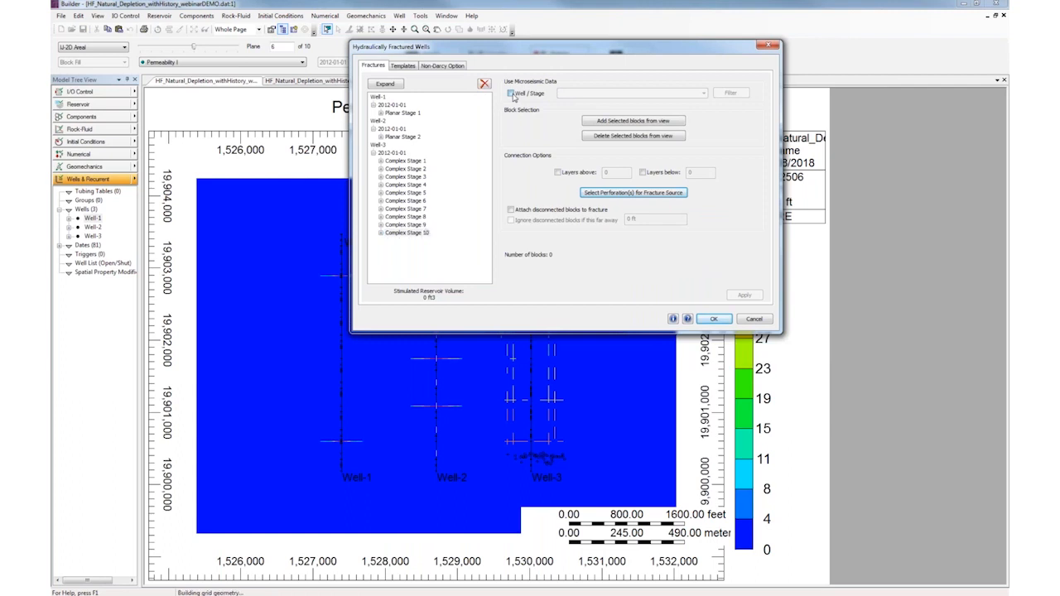
left_click(589, 93)
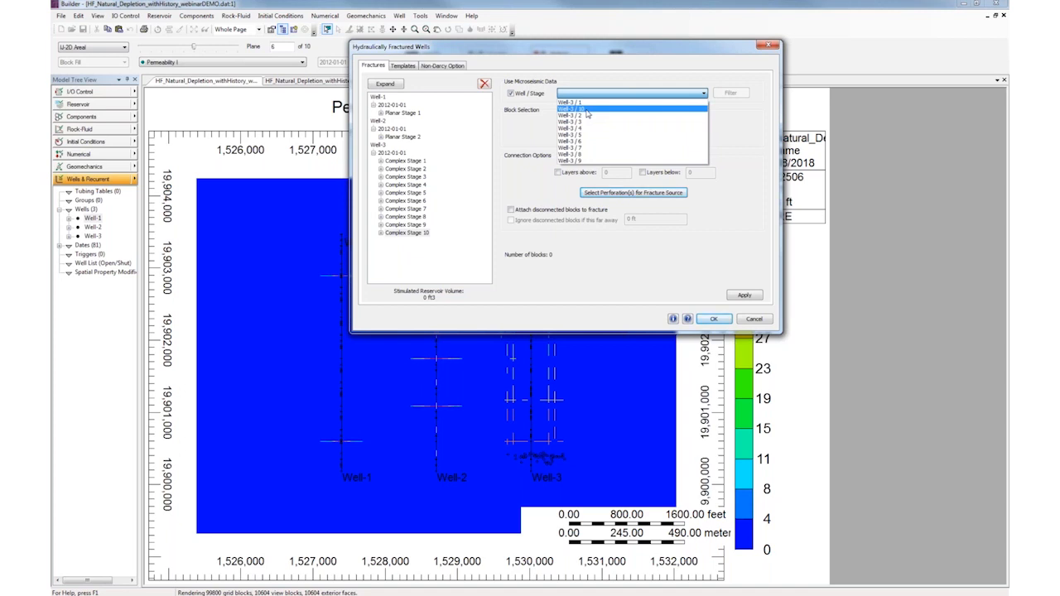
left_click(587, 114)
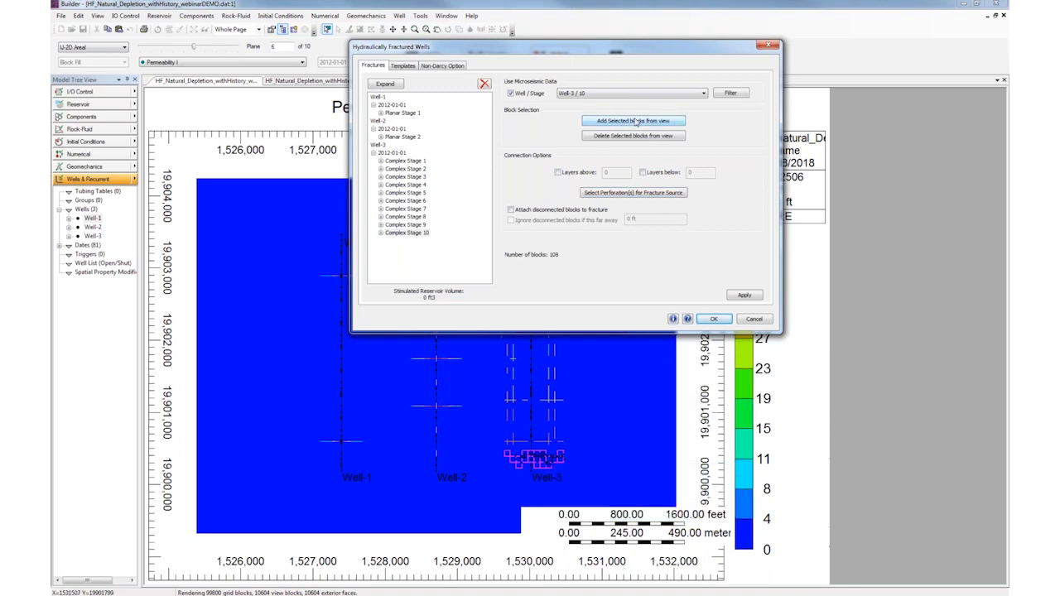
left_click(745, 297)
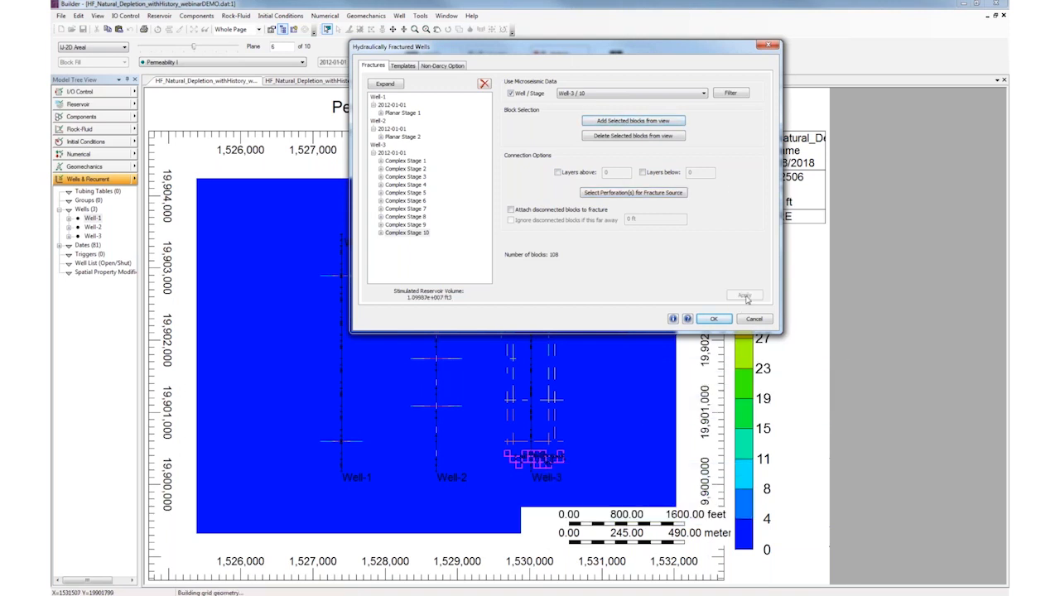
Give Complex Fracture 10 a fracture width of 0.005 ft and an intrinsic permeability of 15000 md, and accept the fracture settings.
double_click(390, 233)
left_click(408, 240)
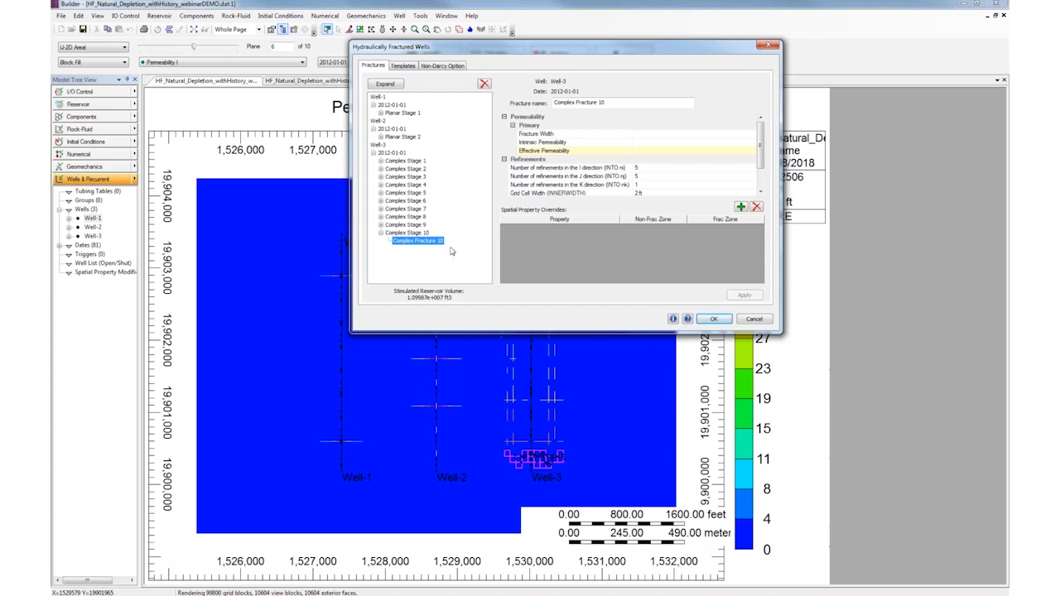
left_click(679, 134)
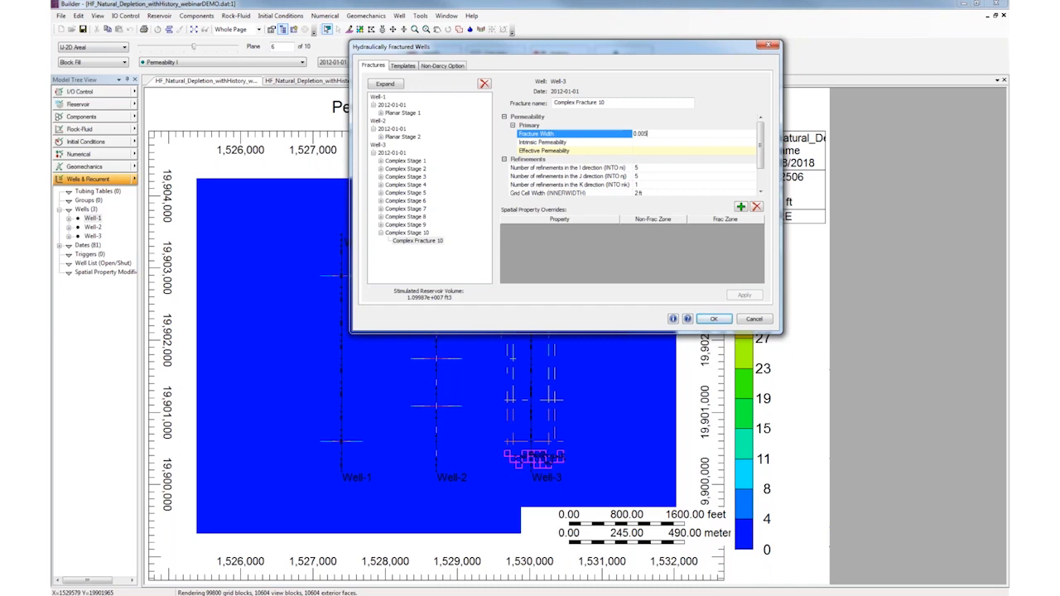
left_click(652, 142)
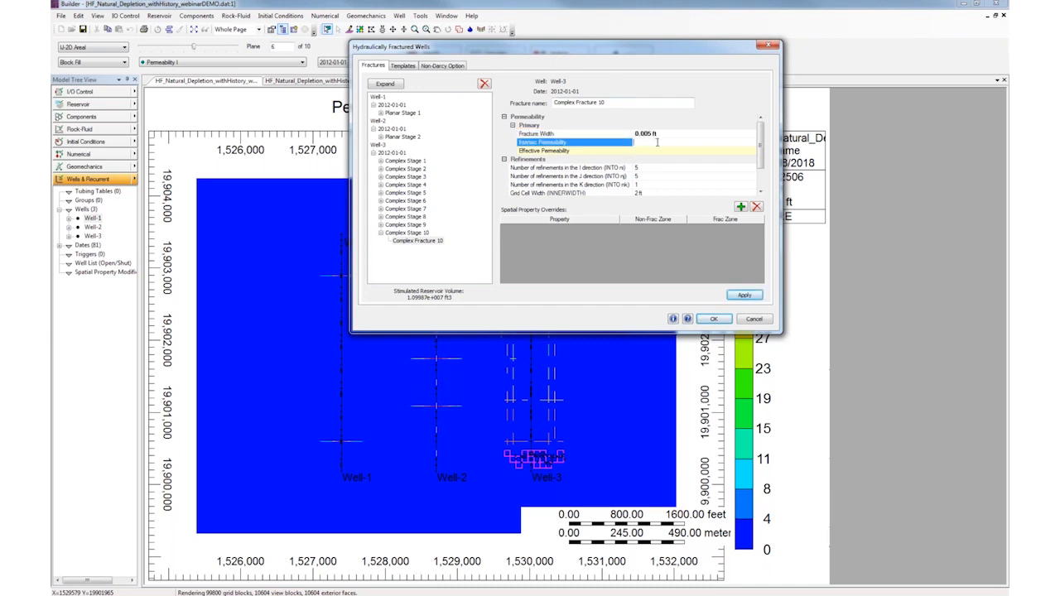
type("15000")
left_click(653, 152)
scroll(653, 155, "down", 1)
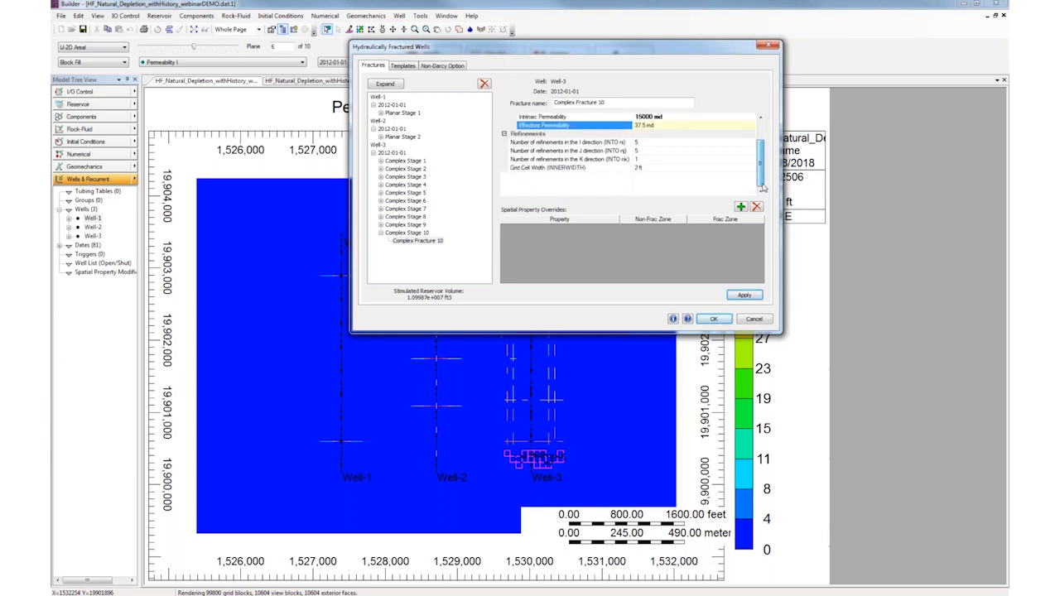
left_click(745, 297)
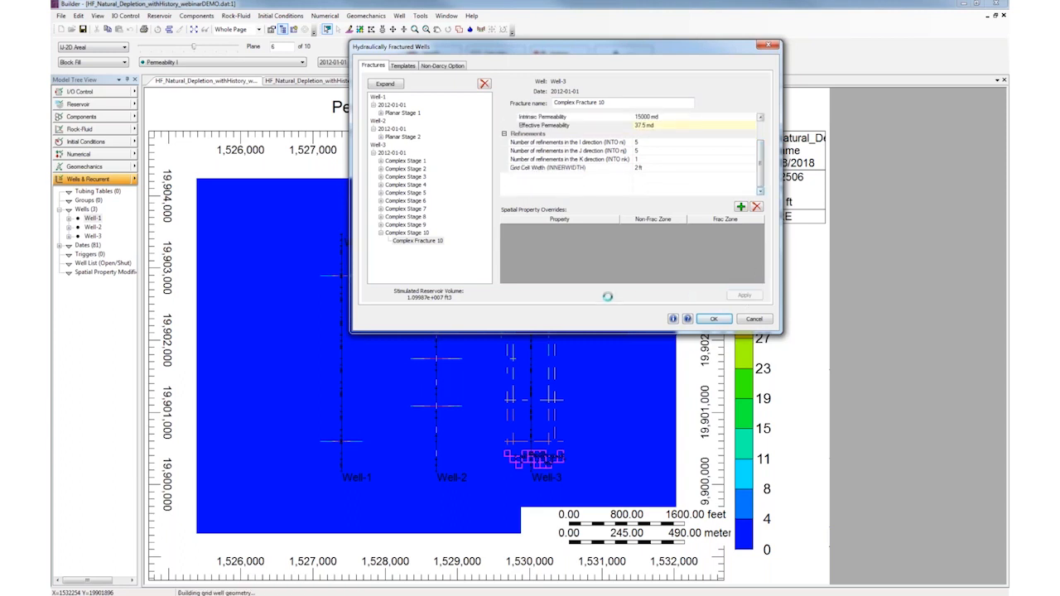
left_click(714, 319)
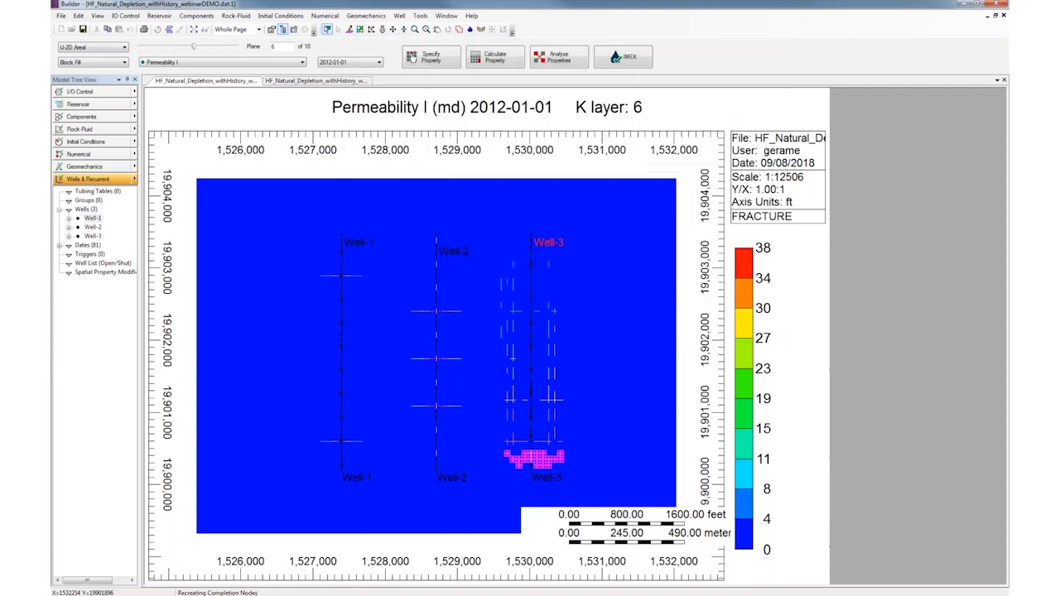
Show the model in the 3D view with a Permeability I colour scale minimum of 1 to isolate the updated fractures.
left_click(91, 47)
left_click(83, 75)
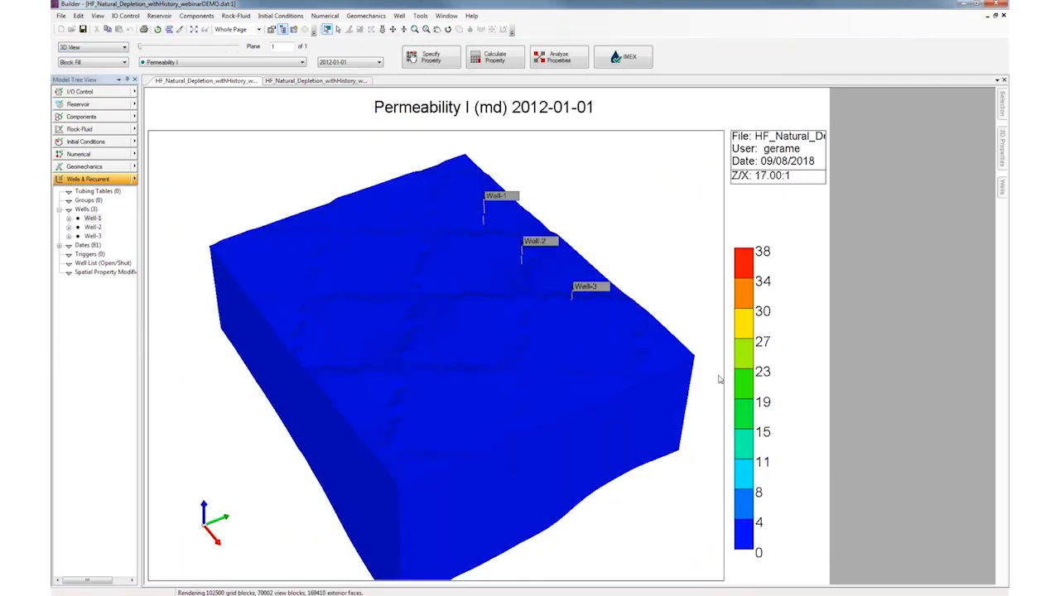
right_click(744, 345)
mouse_move(792, 375)
left_click(911, 377)
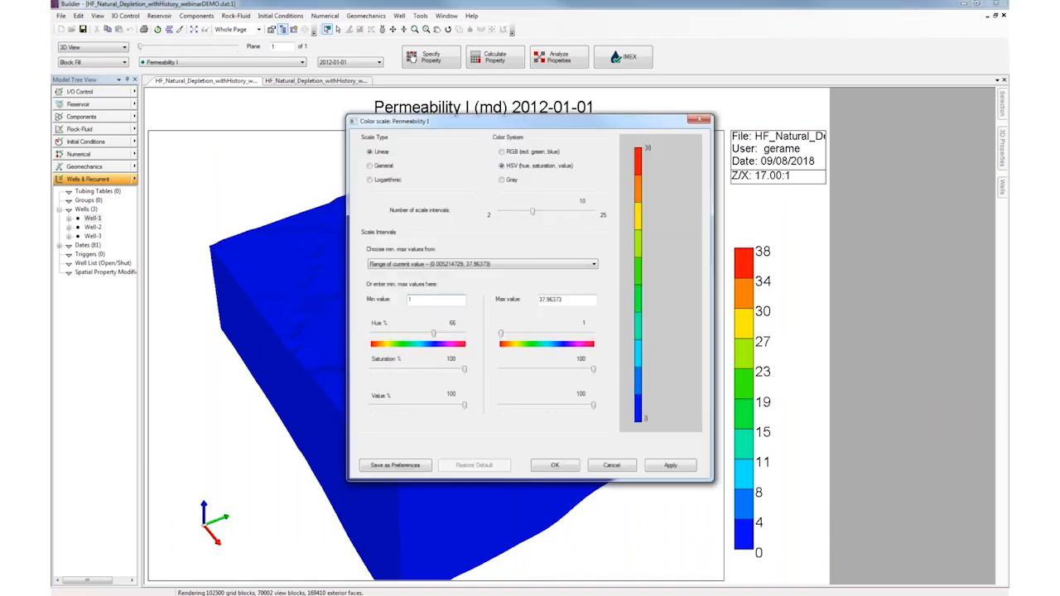
left_click(670, 466)
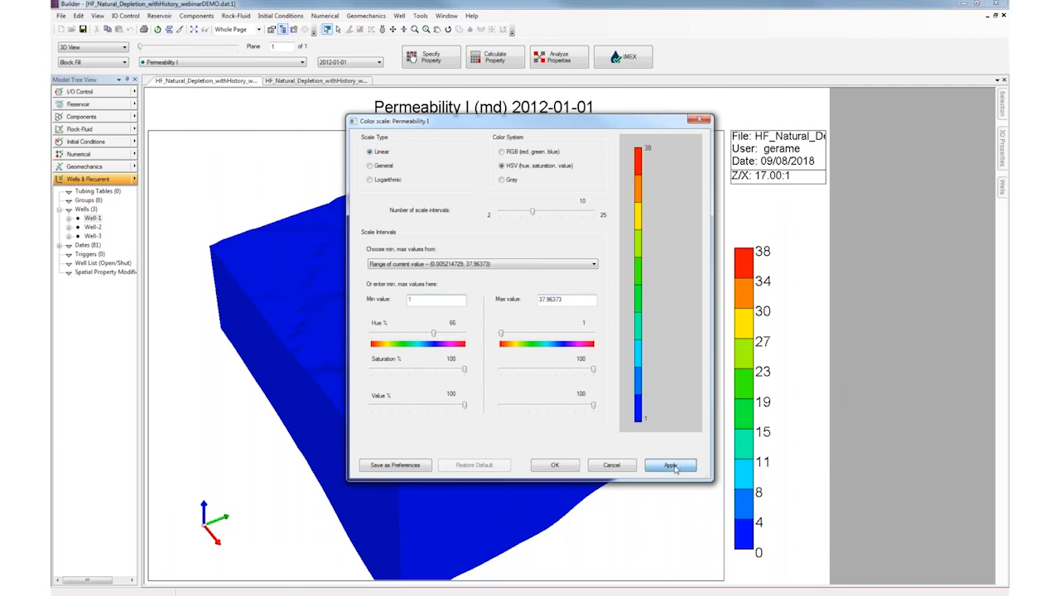
left_click(550, 467)
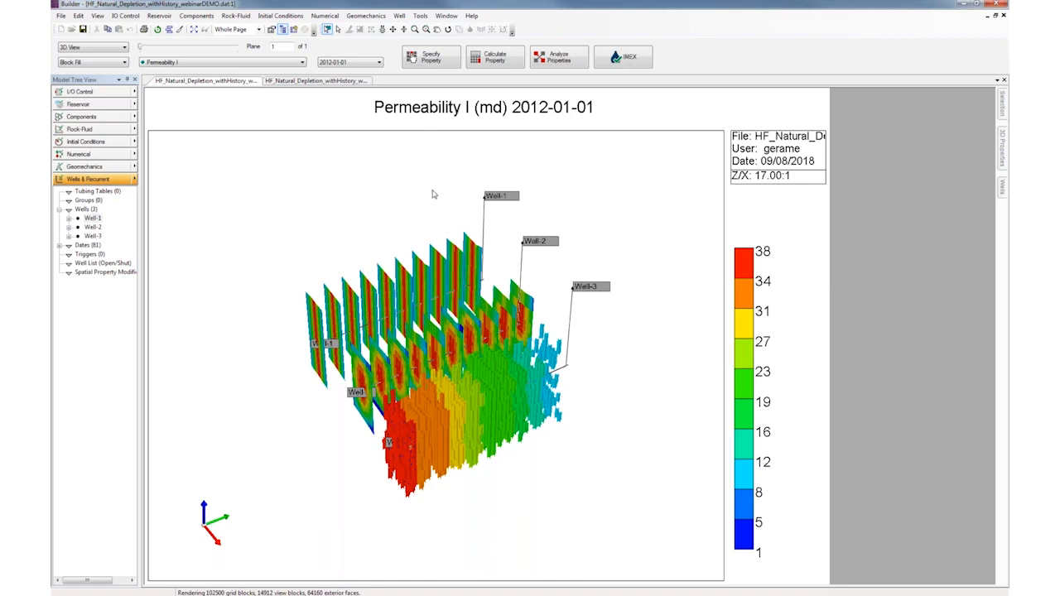
Start importing production/injection data for the wells.
left_click(446, 30)
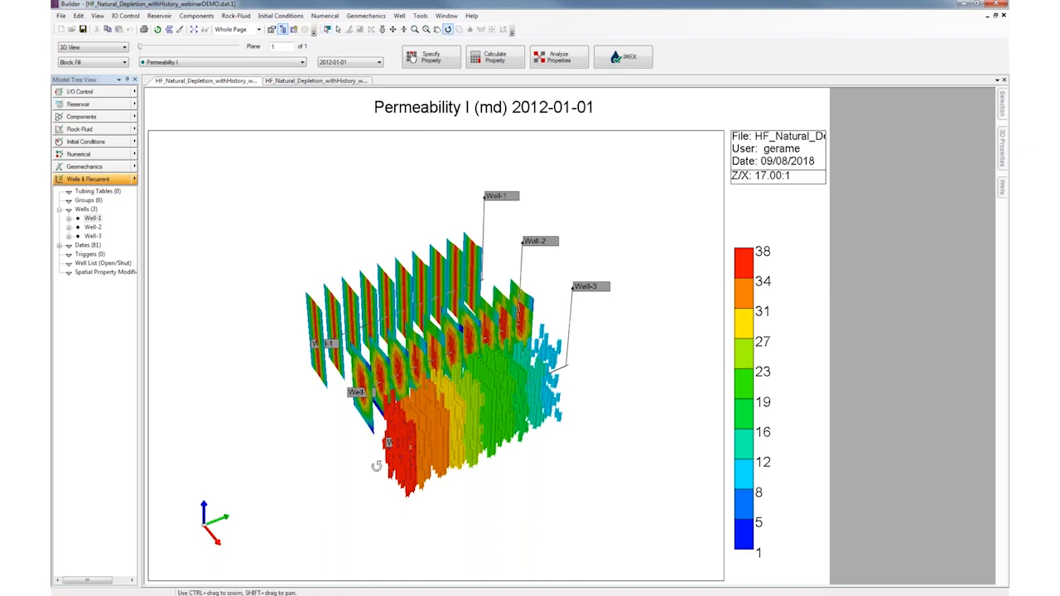
left_click_drag(378, 466, 430, 482)
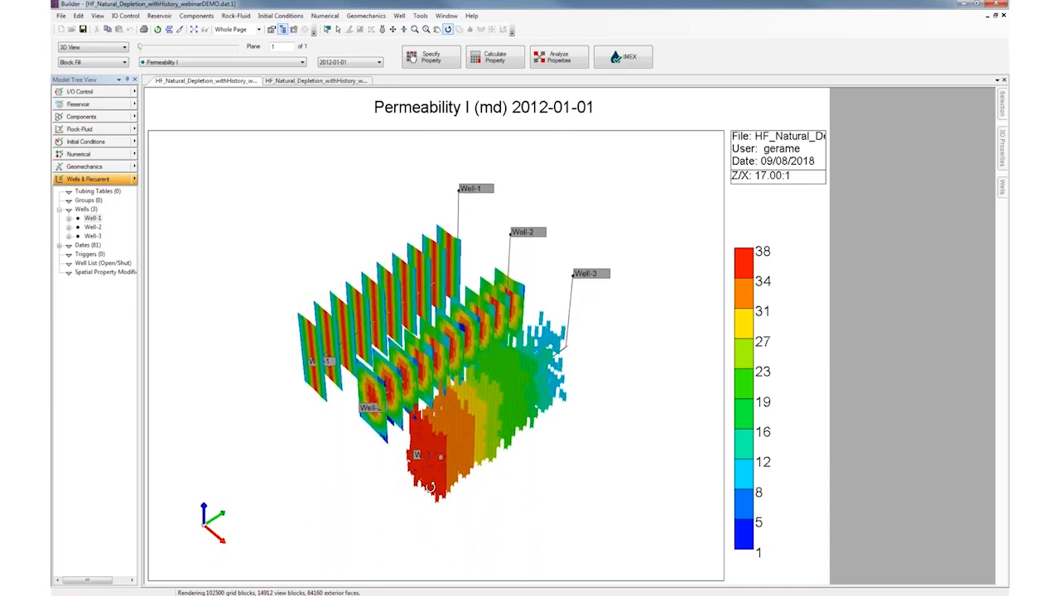
left_click(93, 217)
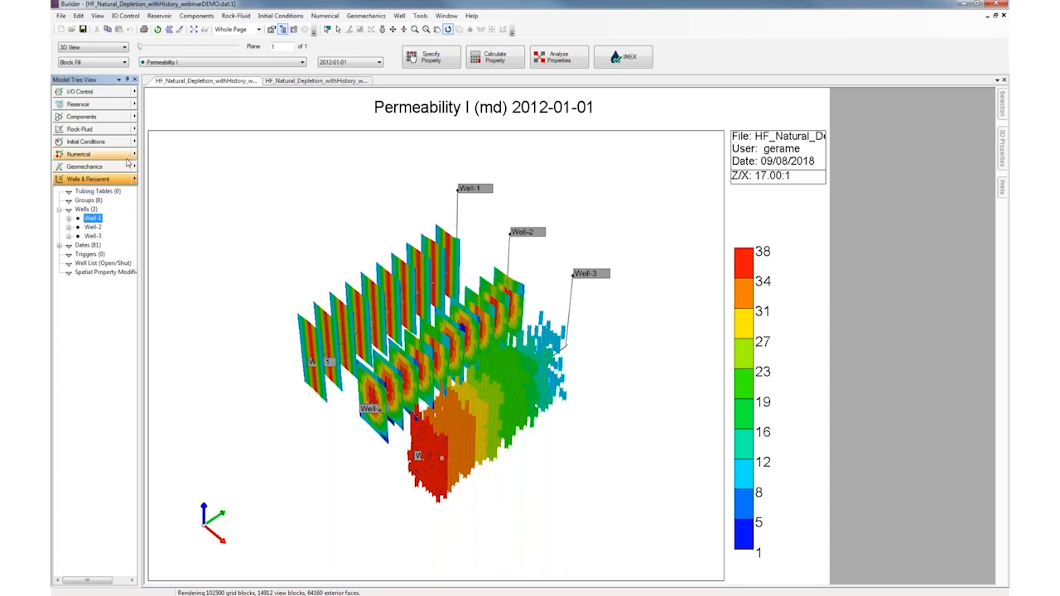
left_click(135, 182)
left_click(134, 182)
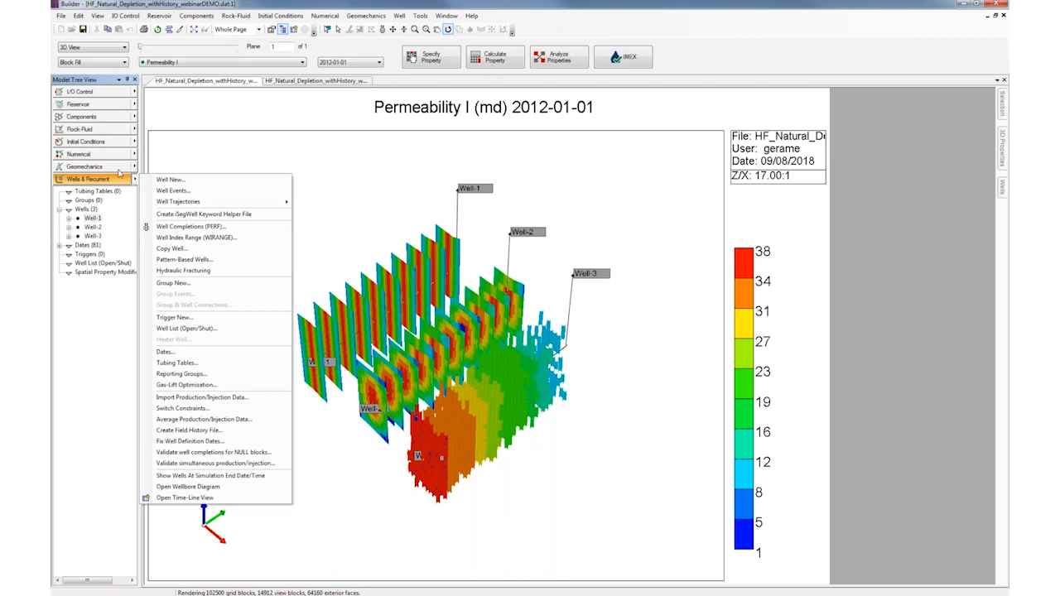
left_click(228, 401)
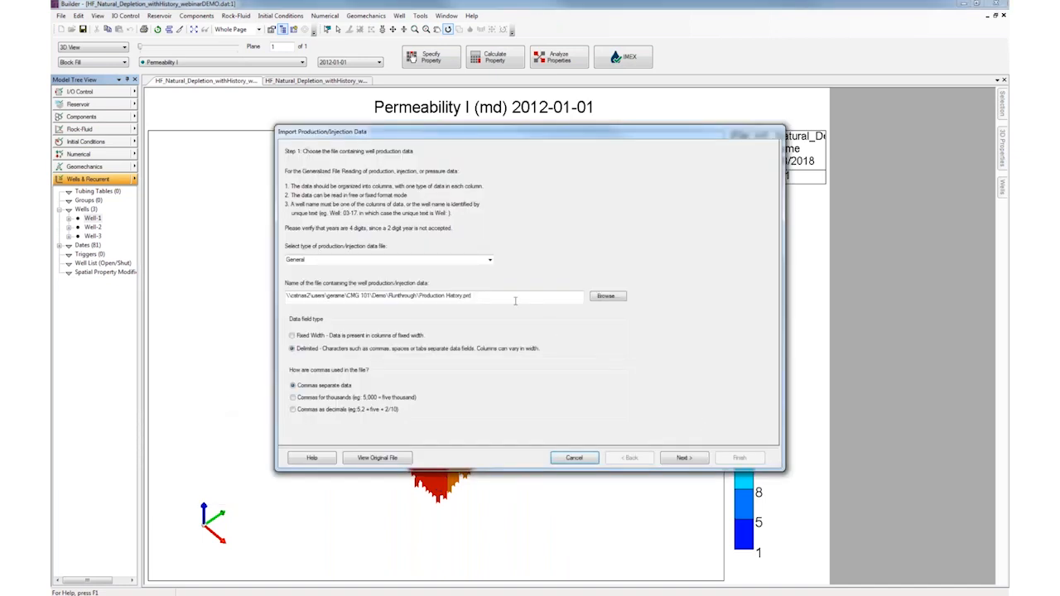
Use Production History.prd as the General, comma-delimited data file, accept the delimiters, and proceed to the column details.
left_click_drag(530, 296, 269, 298)
left_click(517, 295)
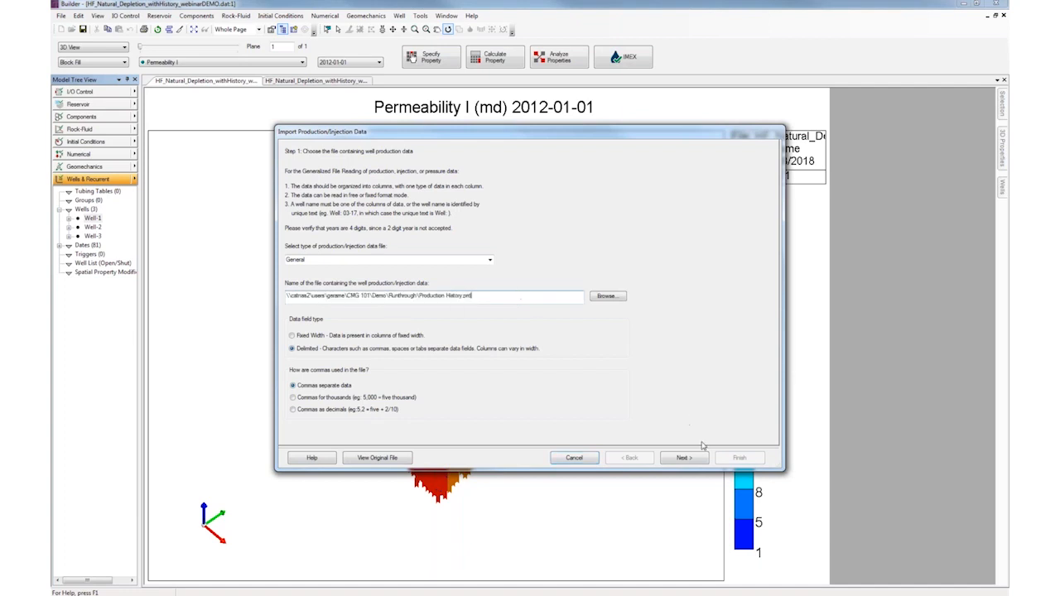
left_click(684, 458)
left_click(684, 458)
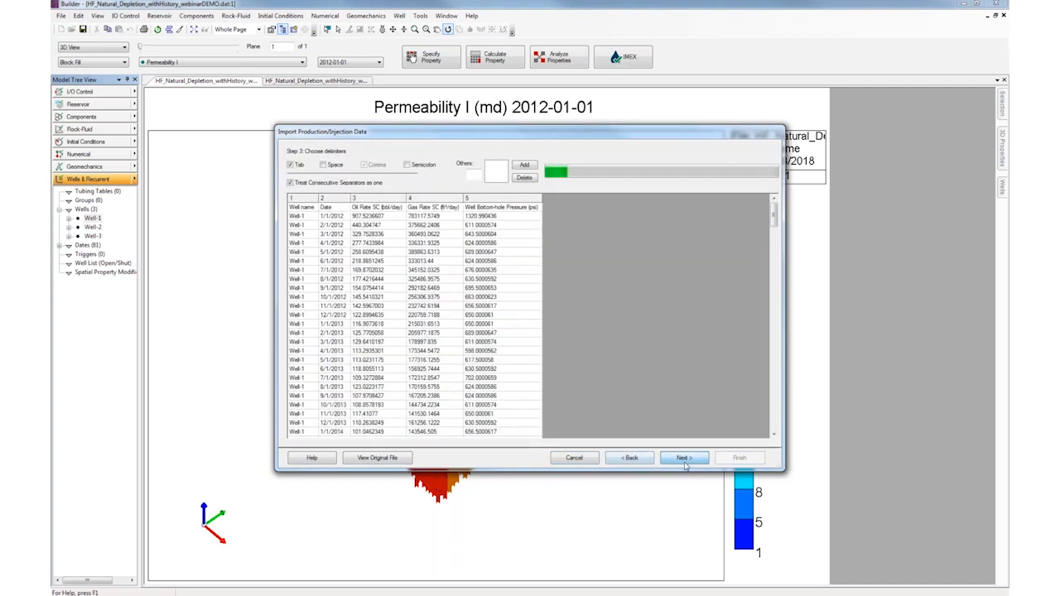
left_click(684, 458)
Enlarge the import window and examine the well name, date, oil rate, gas rate and bottom-hole pressure columns across the wells.
left_click_drag(421, 131, 306, 46)
left_click_drag(669, 387, 724, 505)
left_click_drag(236, 171, 244, 389)
scroll(248, 391, "down", 20)
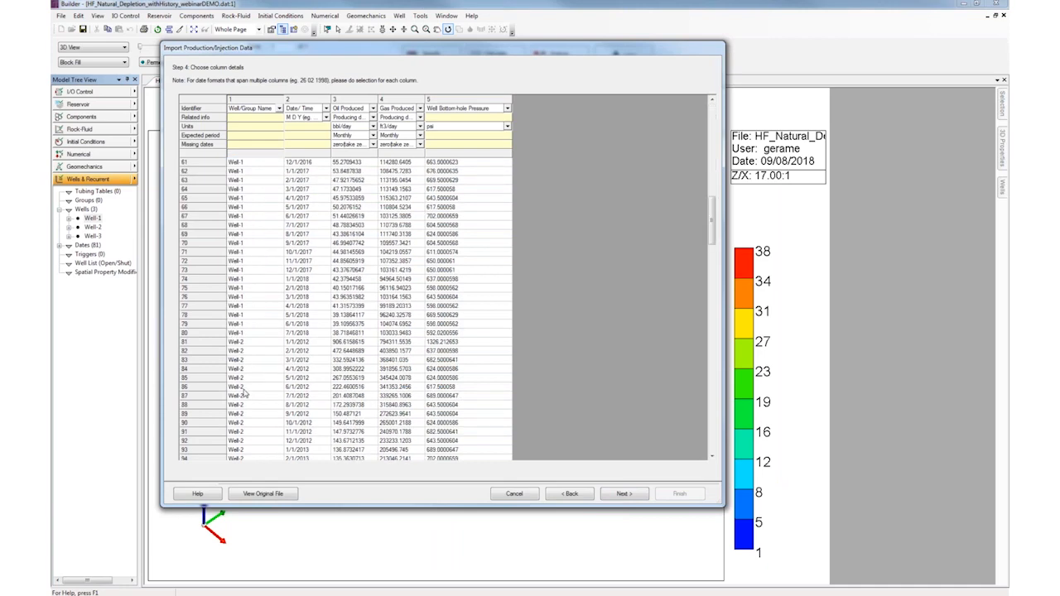
scroll(263, 389, "up", 20)
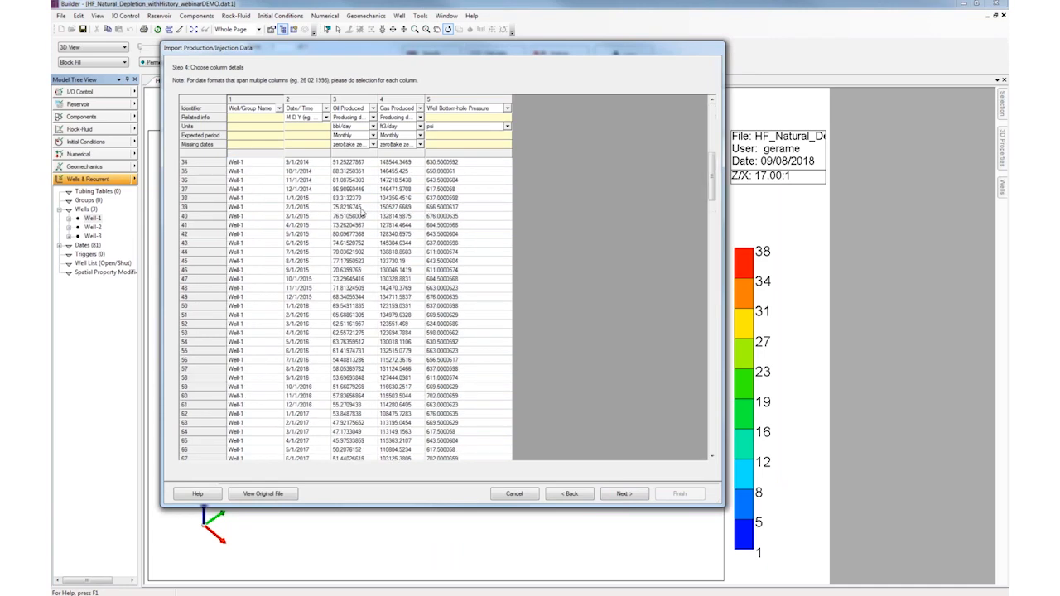
left_click(355, 170)
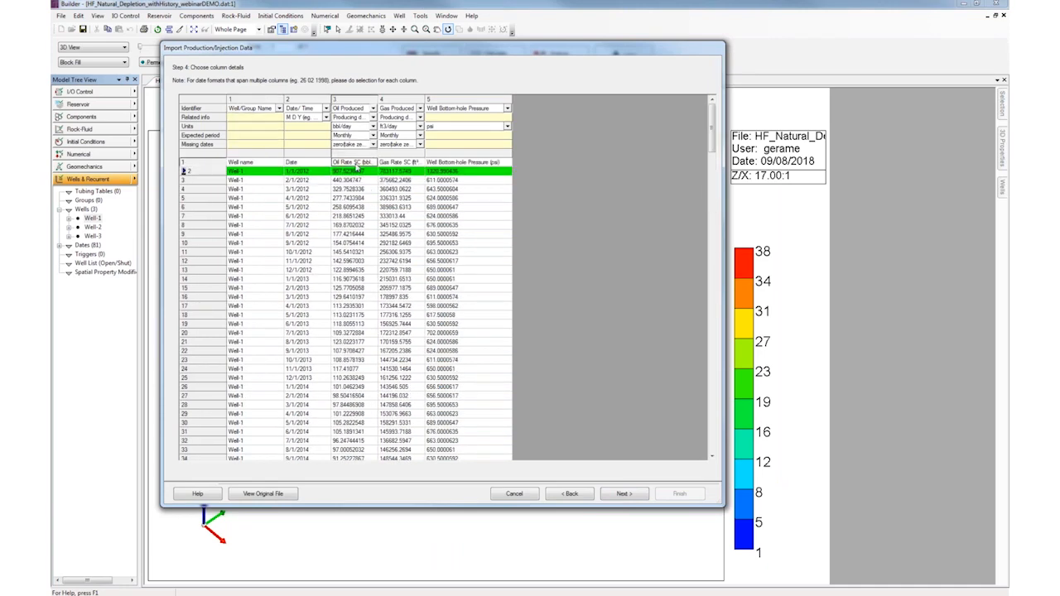
left_click_drag(386, 166, 455, 170)
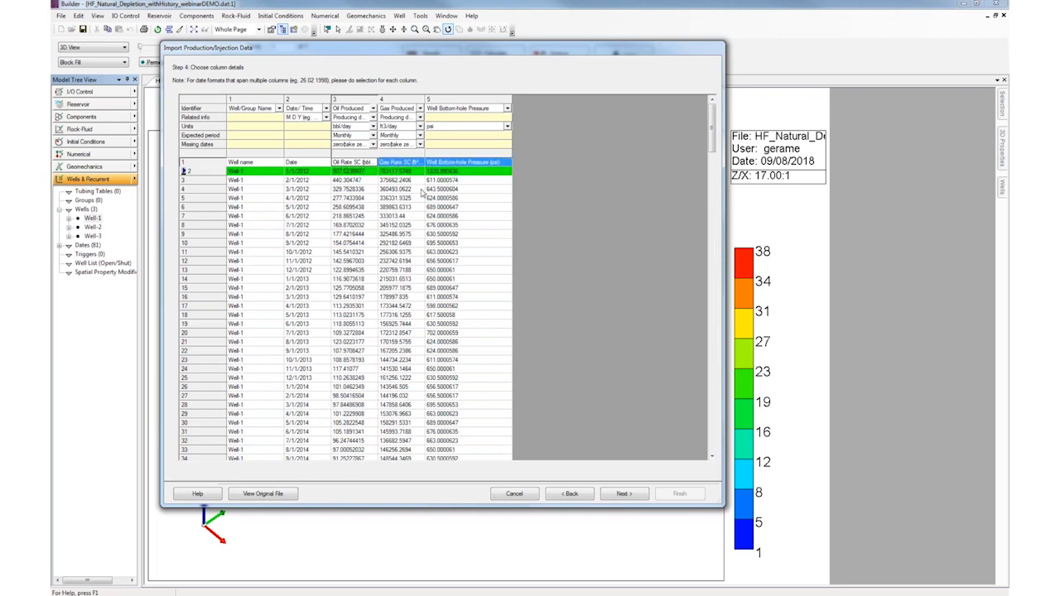
Review the date column and the wells' primary constraints in the production data import, and close the import without applying it.
left_click_drag(303, 179, 304, 207)
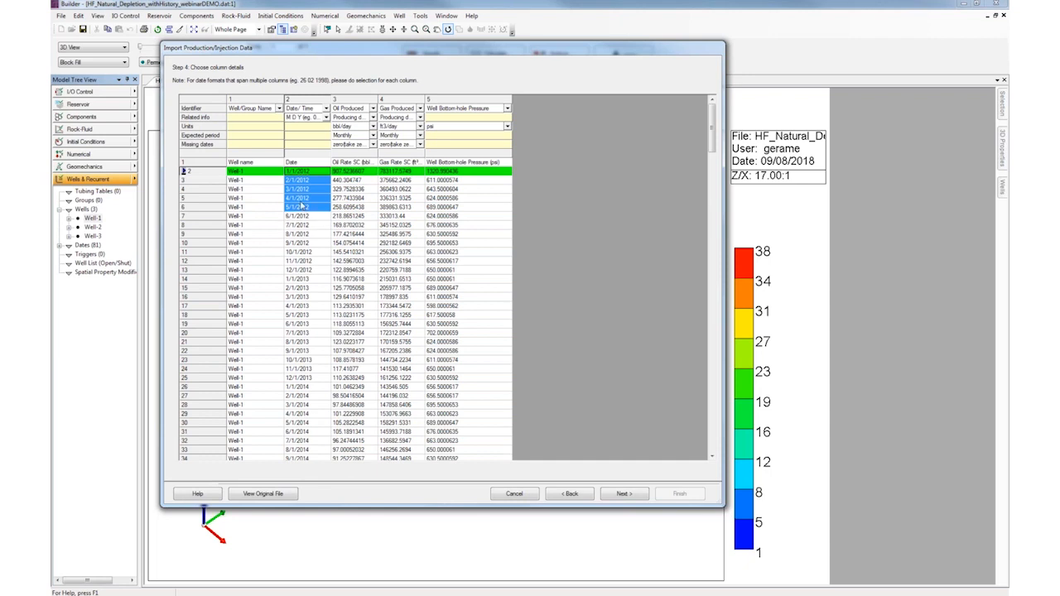
left_click(624, 494)
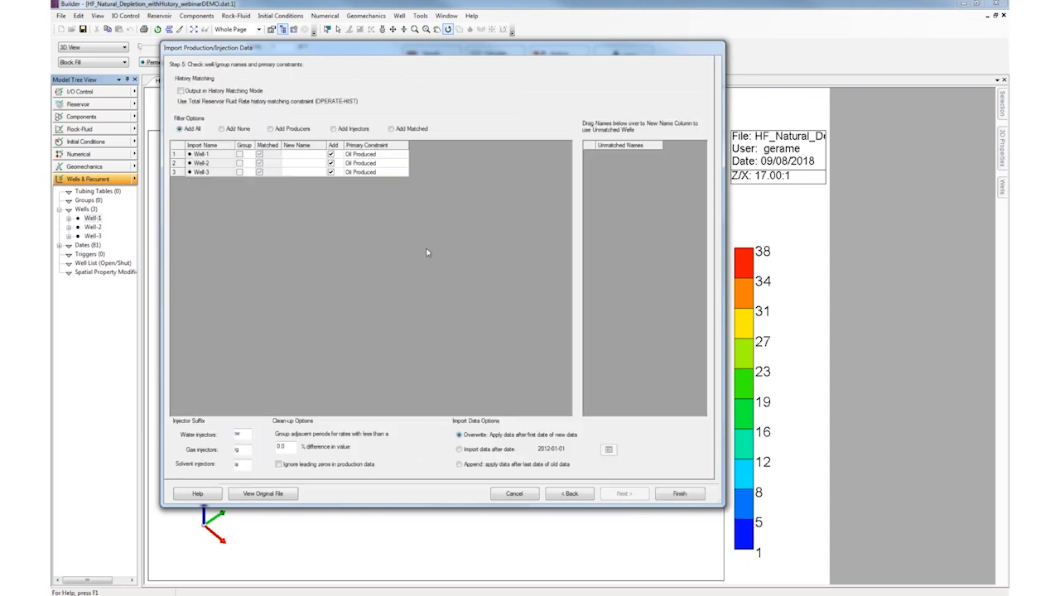
left_click_drag(388, 154, 388, 161)
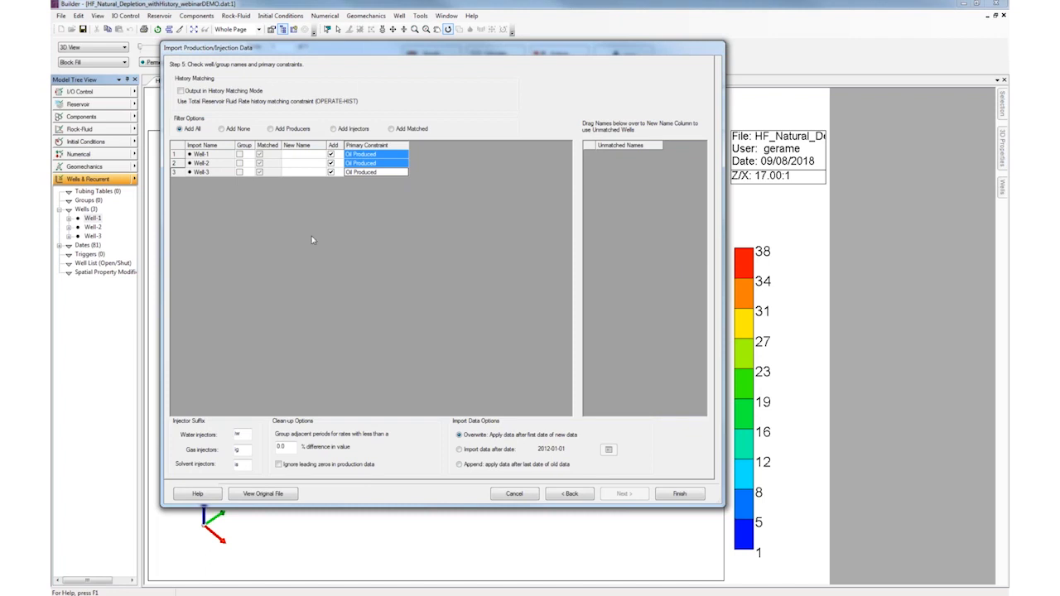
left_click(515, 495)
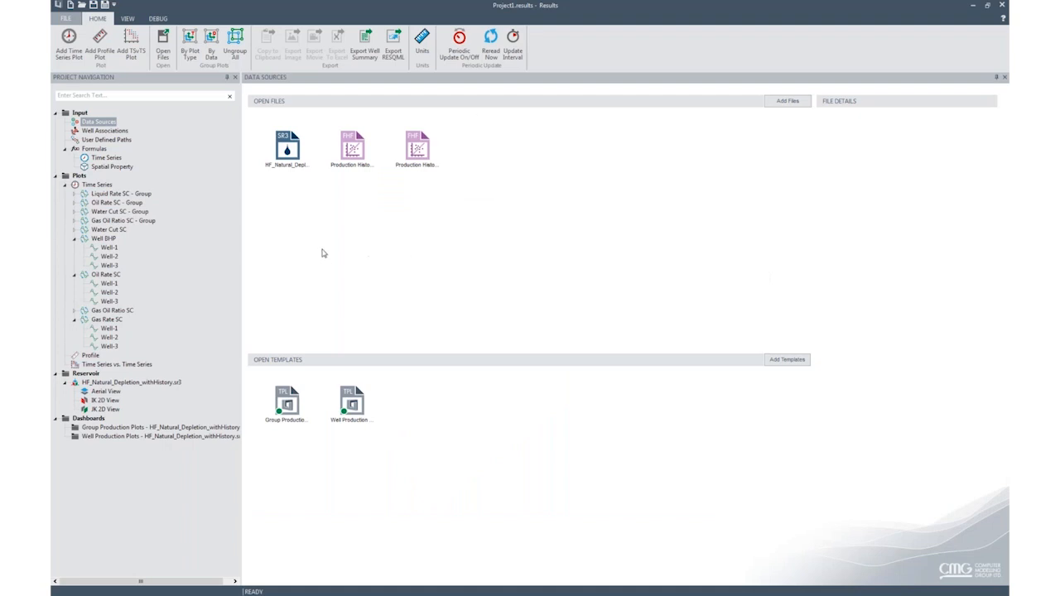
Switch to Results and view the file details of the simulation results file and the two production history files.
left_click(294, 152)
left_click(352, 150)
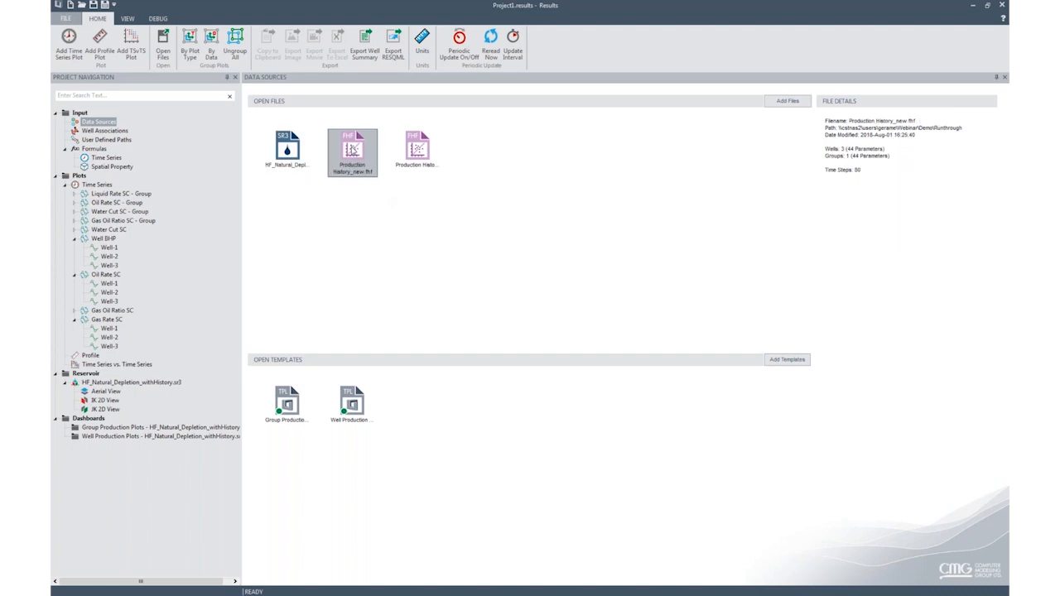
left_click(418, 151)
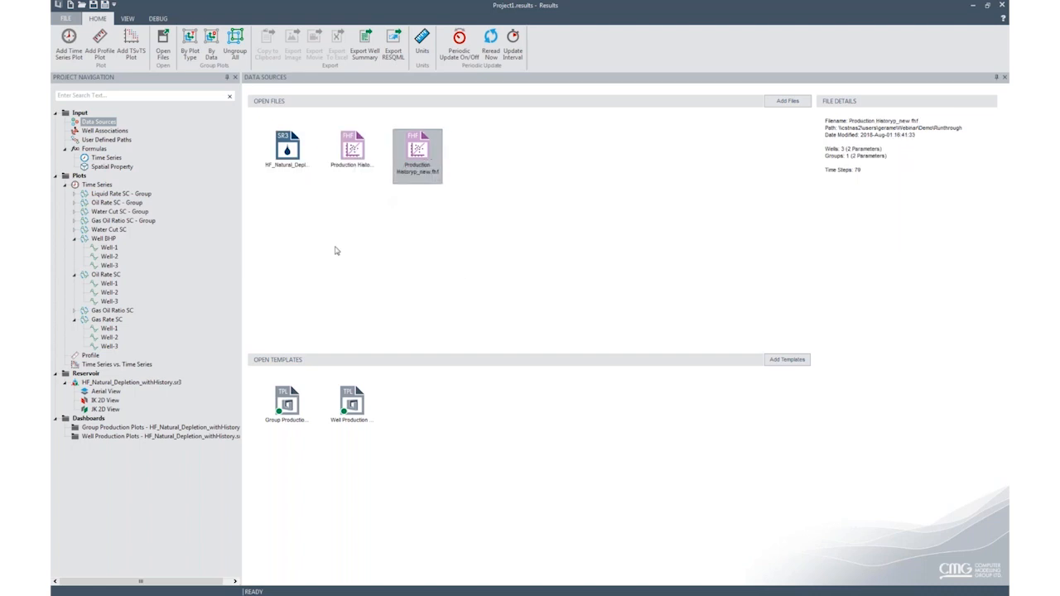
View the Oil Rate SC plots of Well-1, Well-2 and Well-3 to compare simulated and historical oil production.
double_click(109, 283)
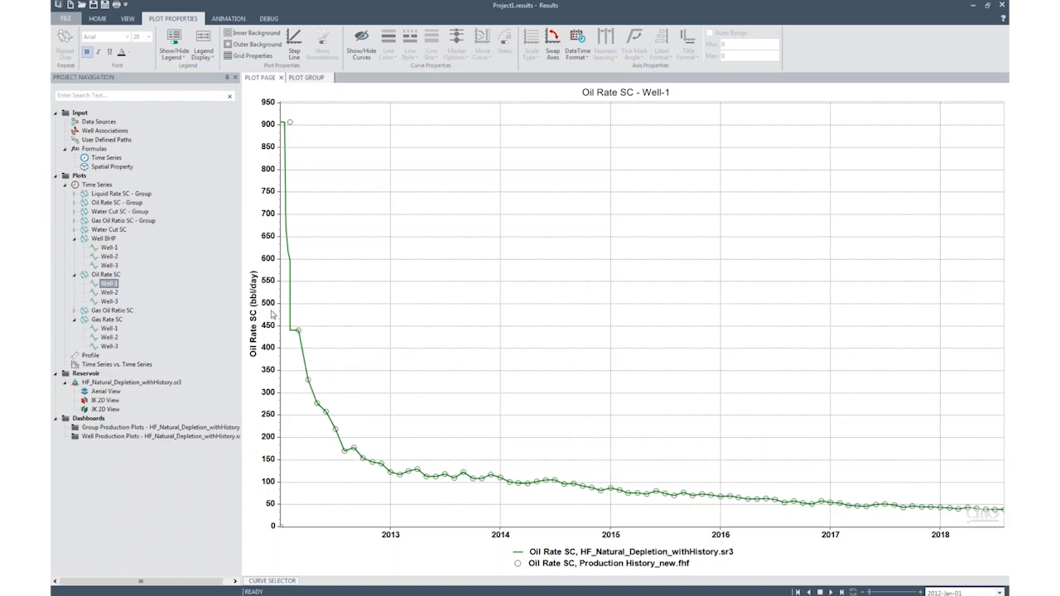
left_click(110, 293)
left_click(114, 301)
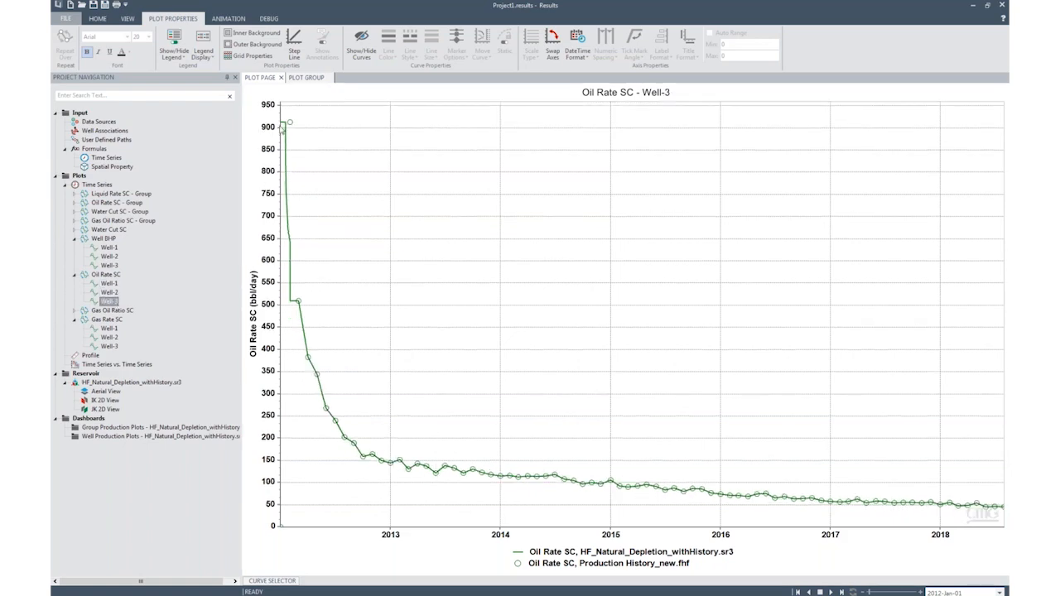
mouse_move(415, 473)
View the Gas Rate SC plots of Well-1, Well-2 and Well-3 to compare simulated and historical gas production.
left_click(109, 330)
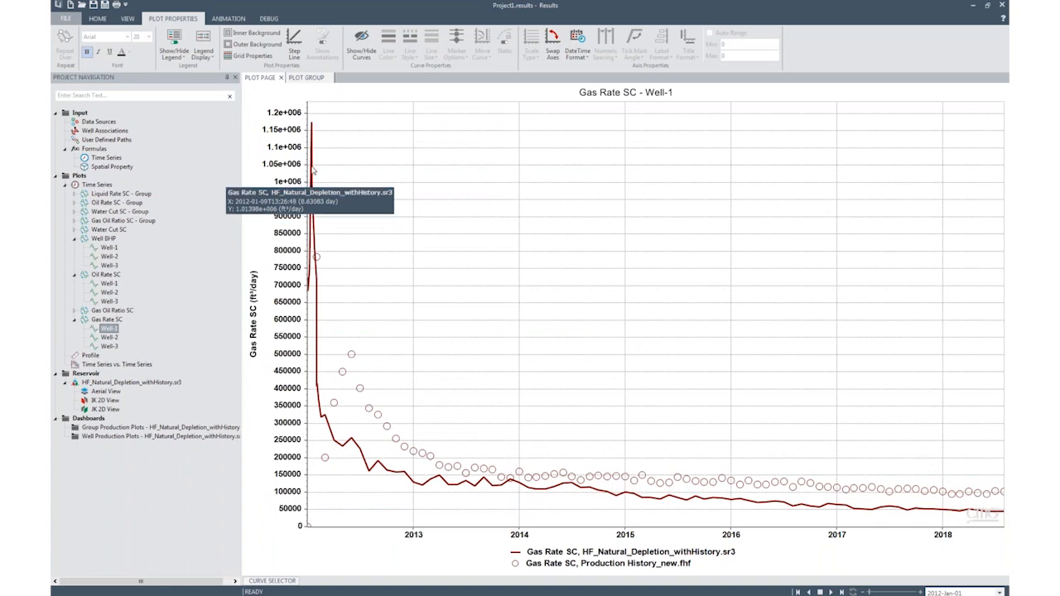
mouse_move(346, 451)
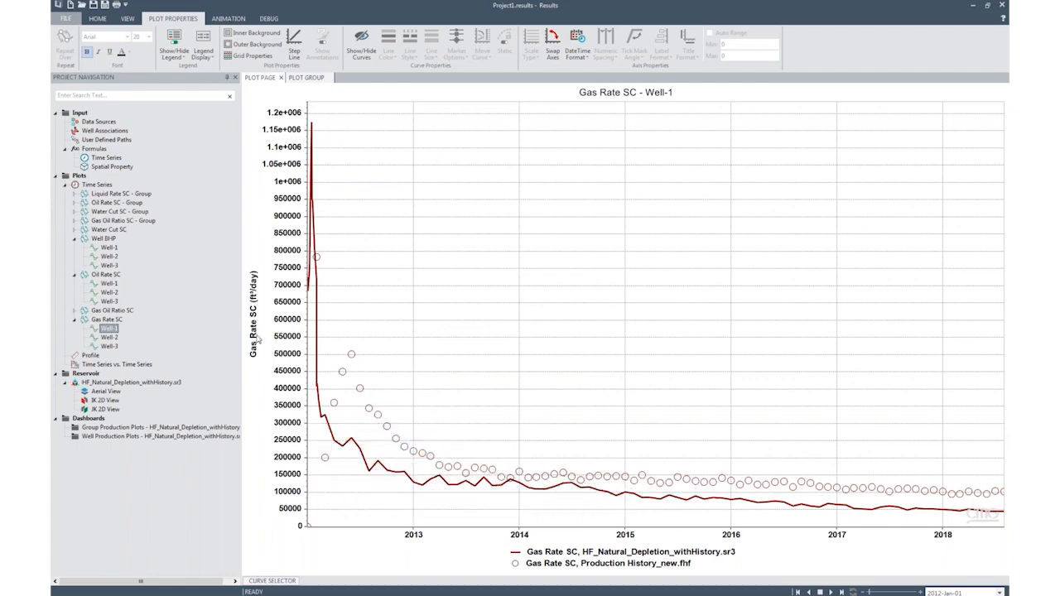
left_click(113, 338)
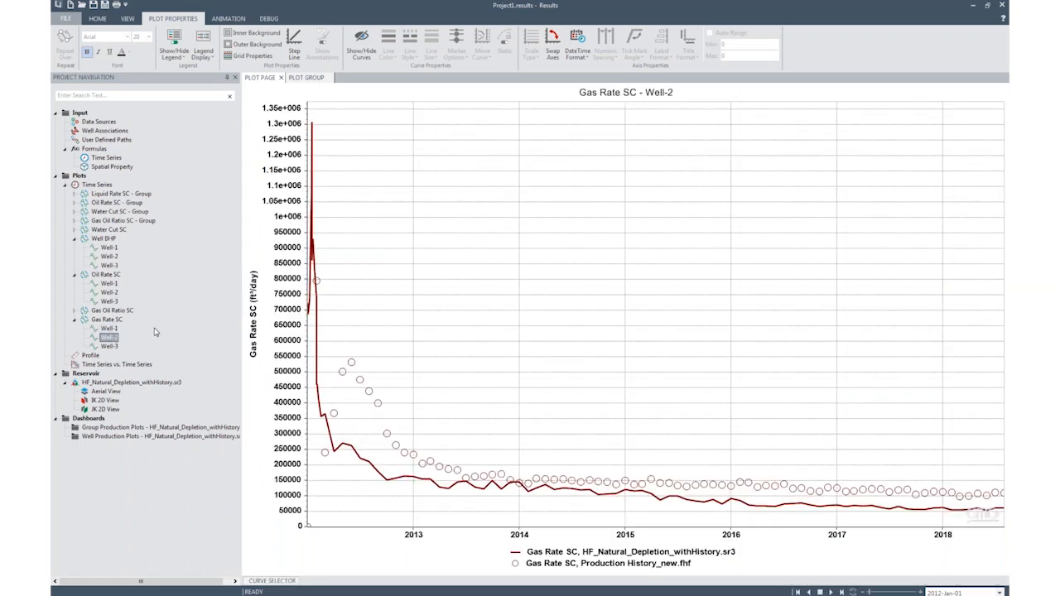
left_click(115, 349)
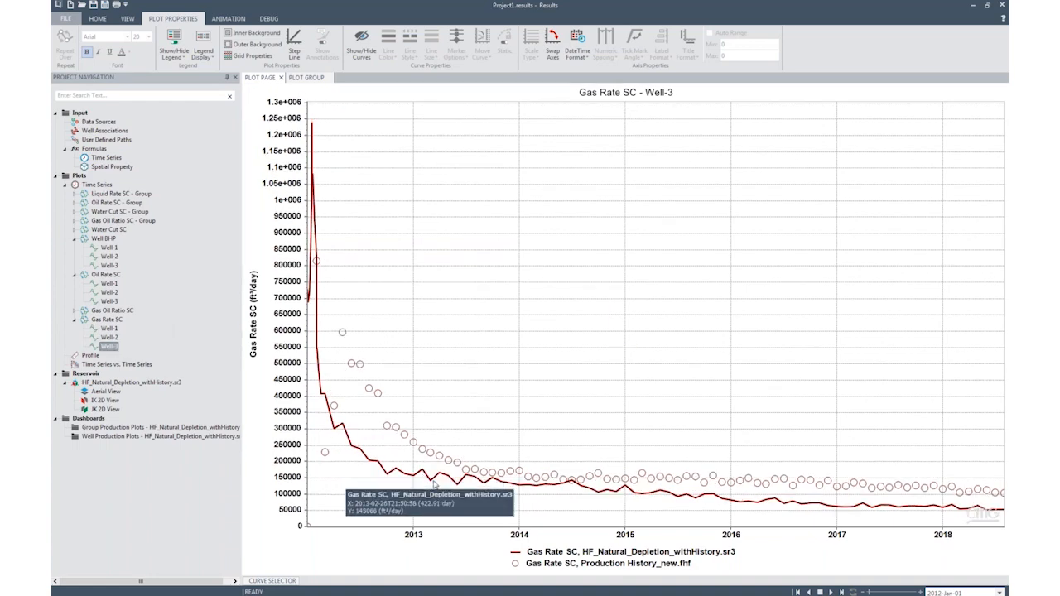
View the Well BHP plots of Well-1, Well-2 and Well-3 to compare simulated and historical bottom-hole pressure.
left_click(109, 249)
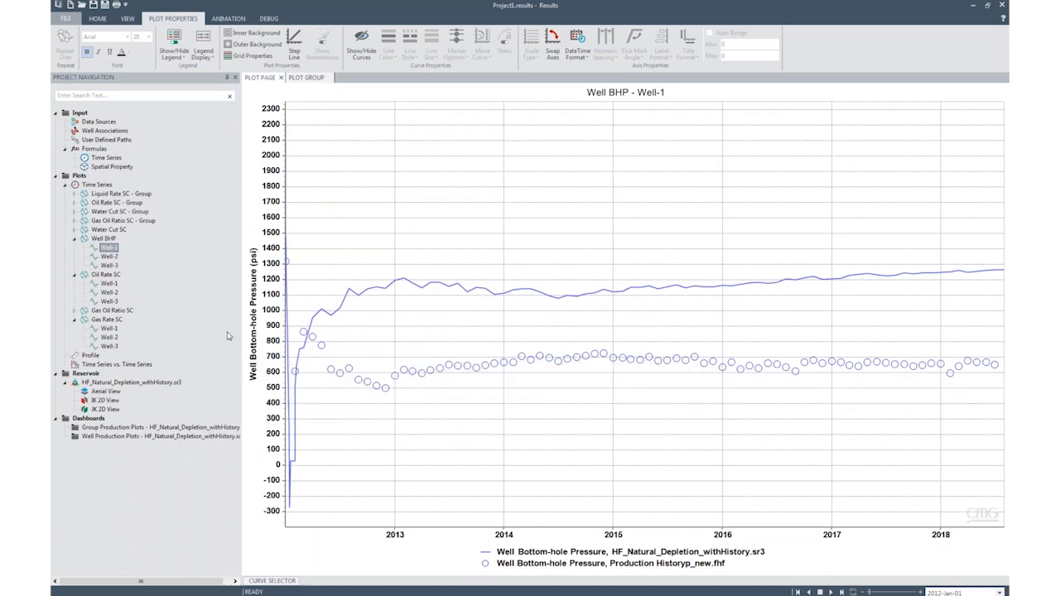
left_click(109, 257)
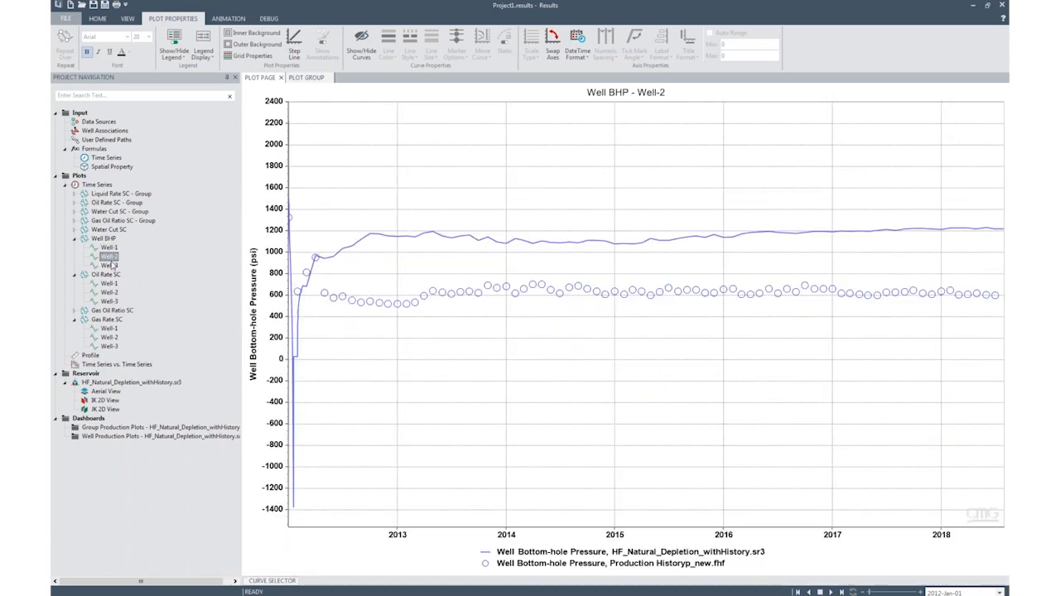
left_click(110, 266)
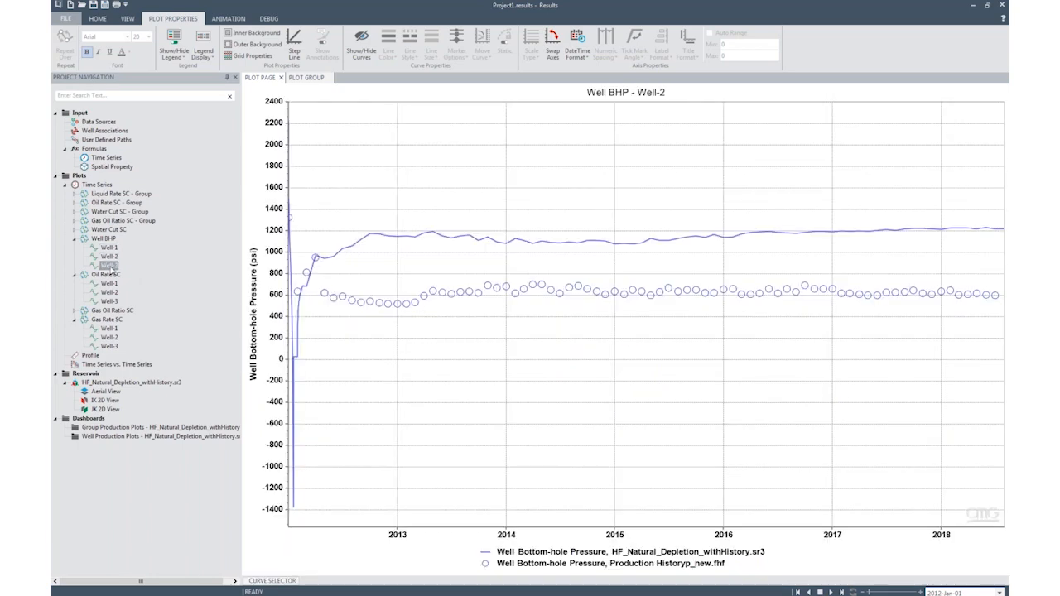
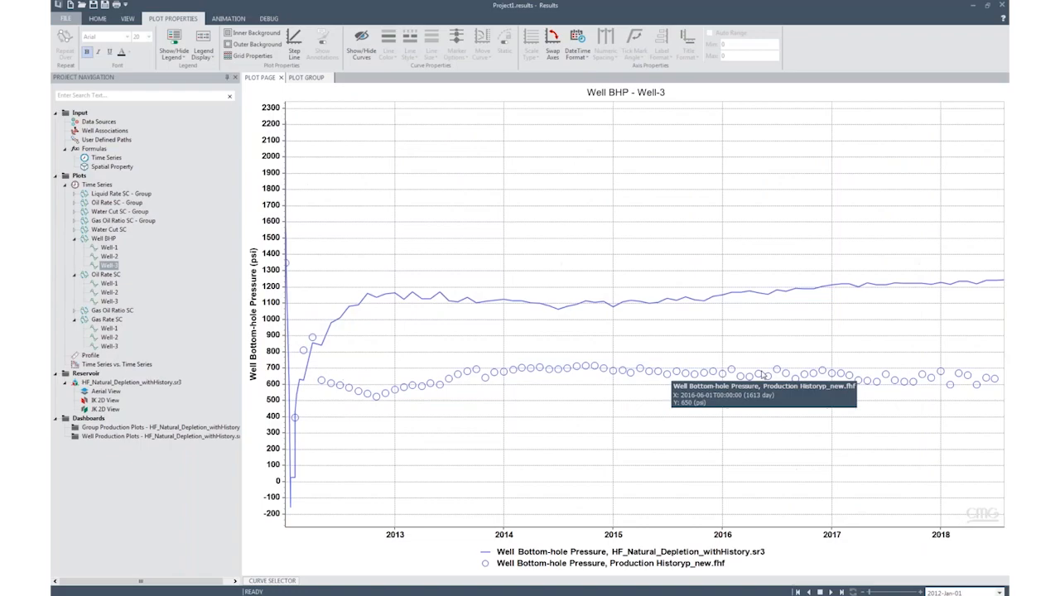
Switch to CMOST and go through the original time series for the wells' Oil Rate SC and Gas Rate SC.
key("alt+Tab")
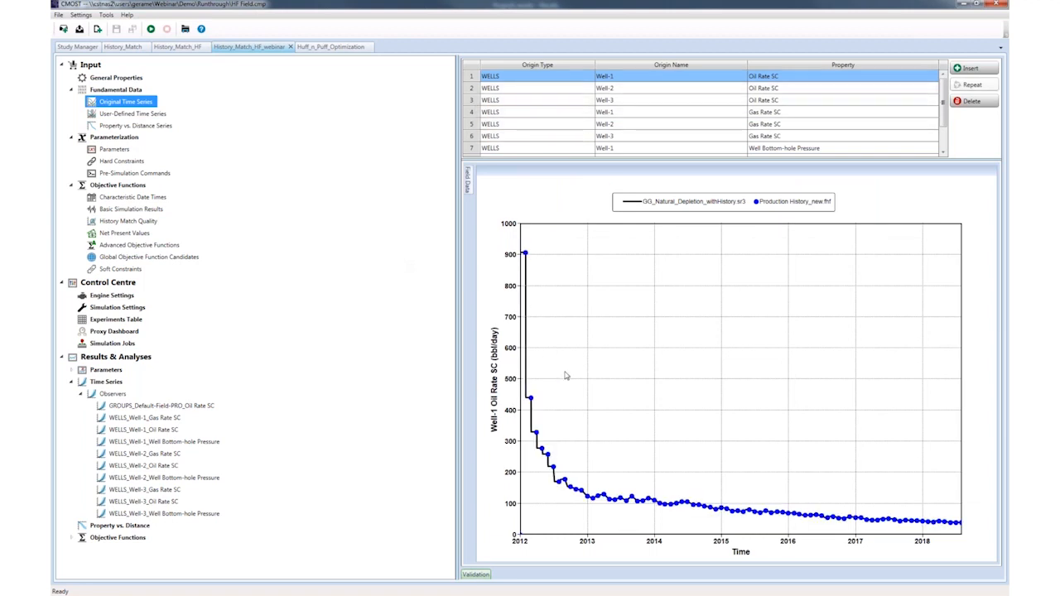
left_click(480, 88)
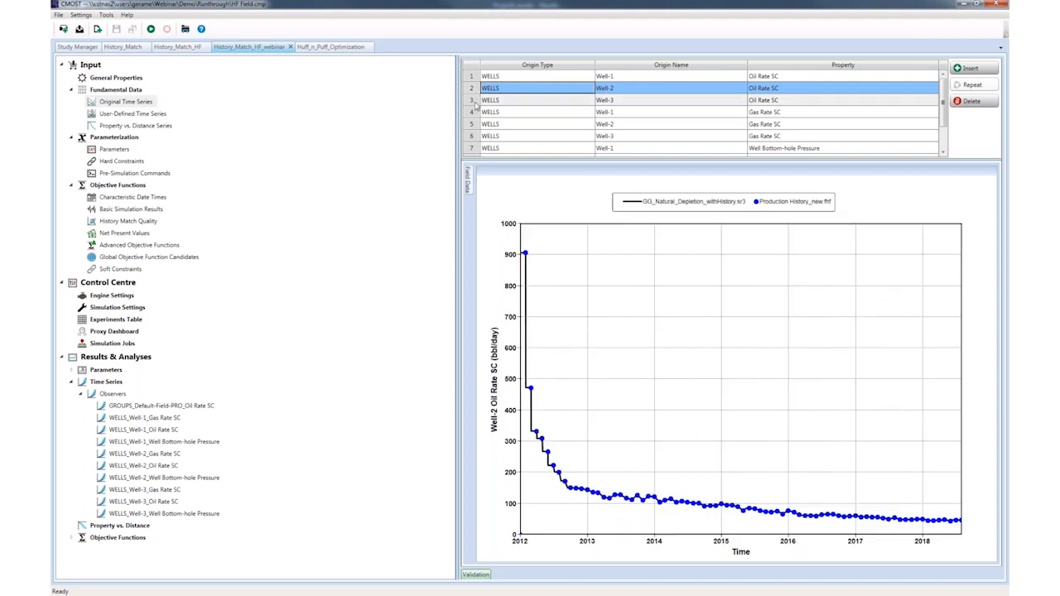
left_click(477, 101)
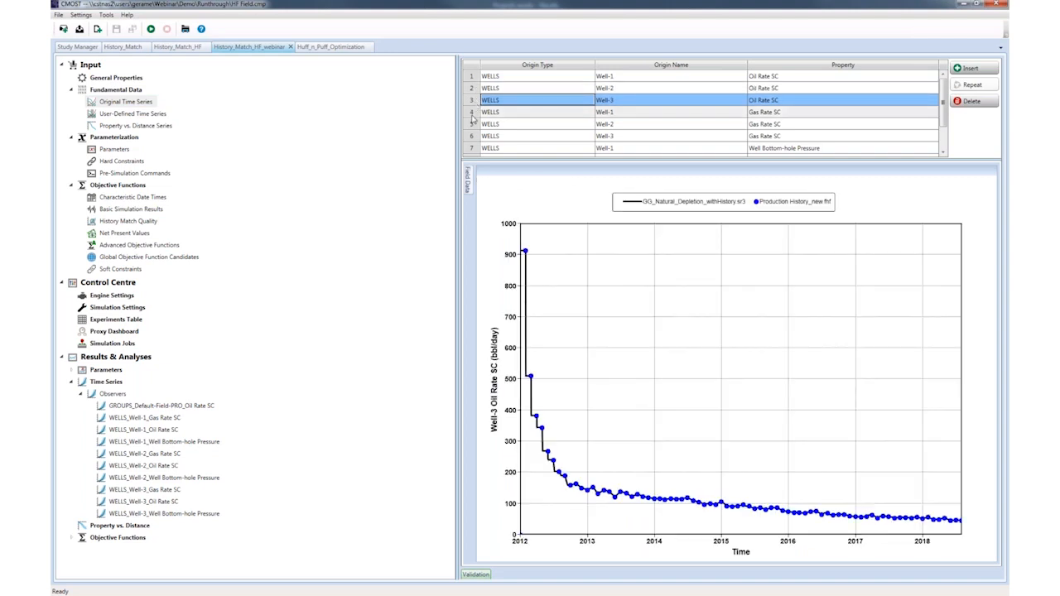
left_click(474, 113)
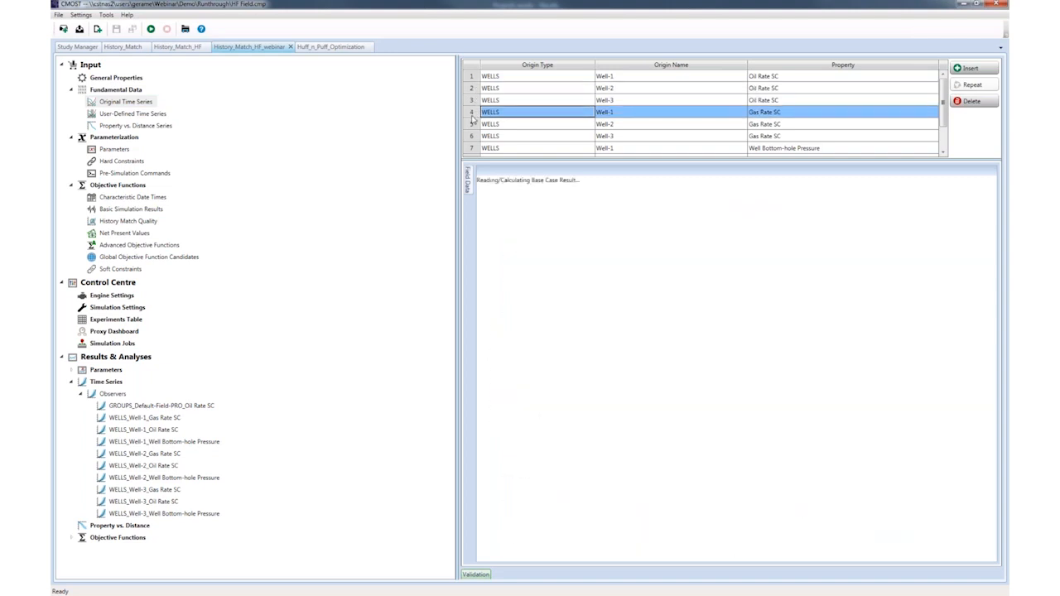
left_click(473, 124)
left_click(472, 137)
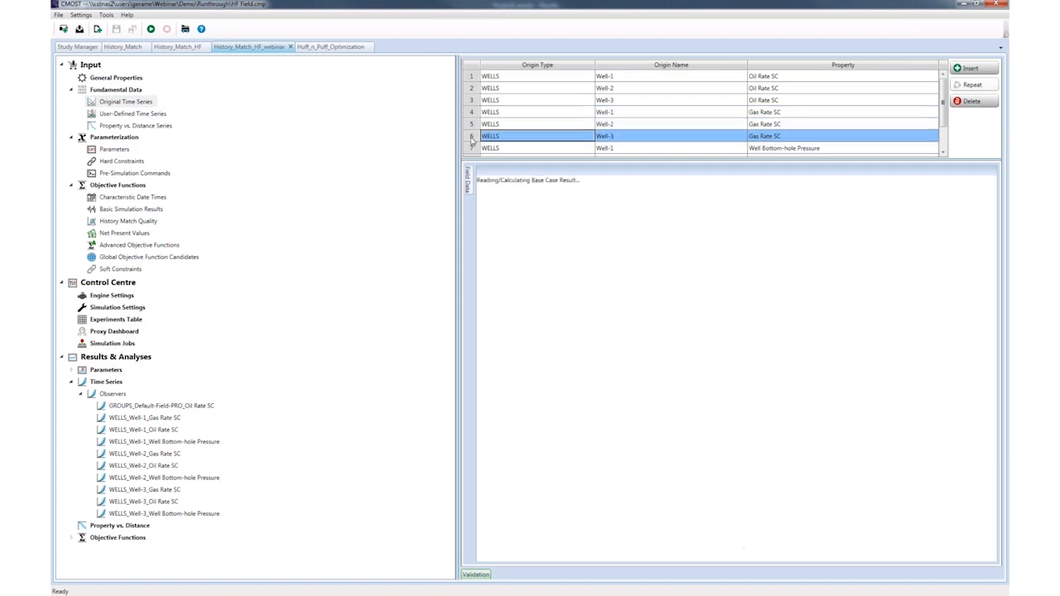
Review the Well Bottom-hole Pressure time series of Well-1, Well-2 and Well-3 against the field data.
scroll(512, 113, "down", 1)
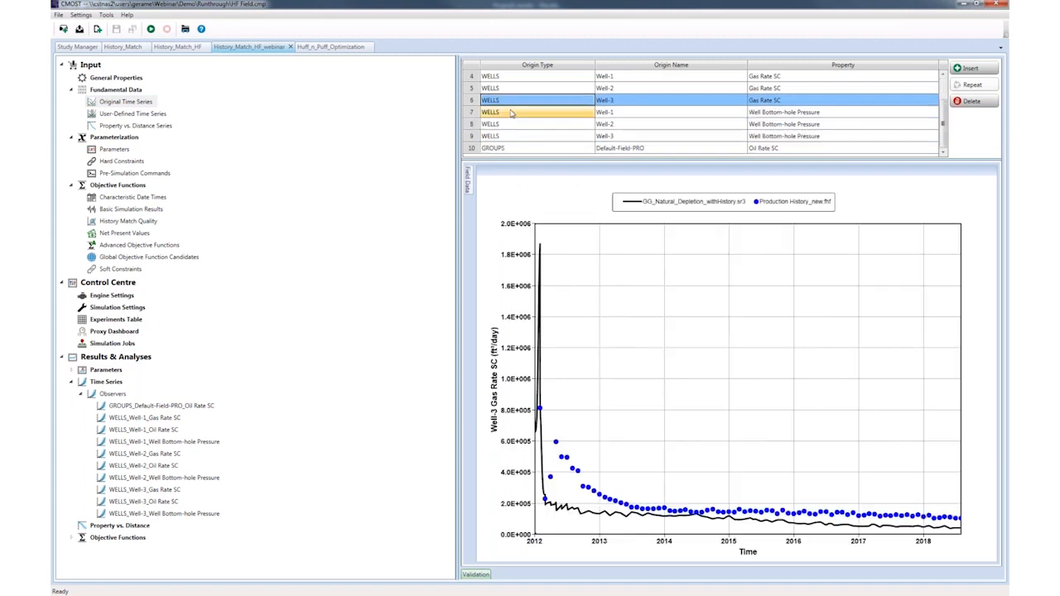
left_click(485, 113)
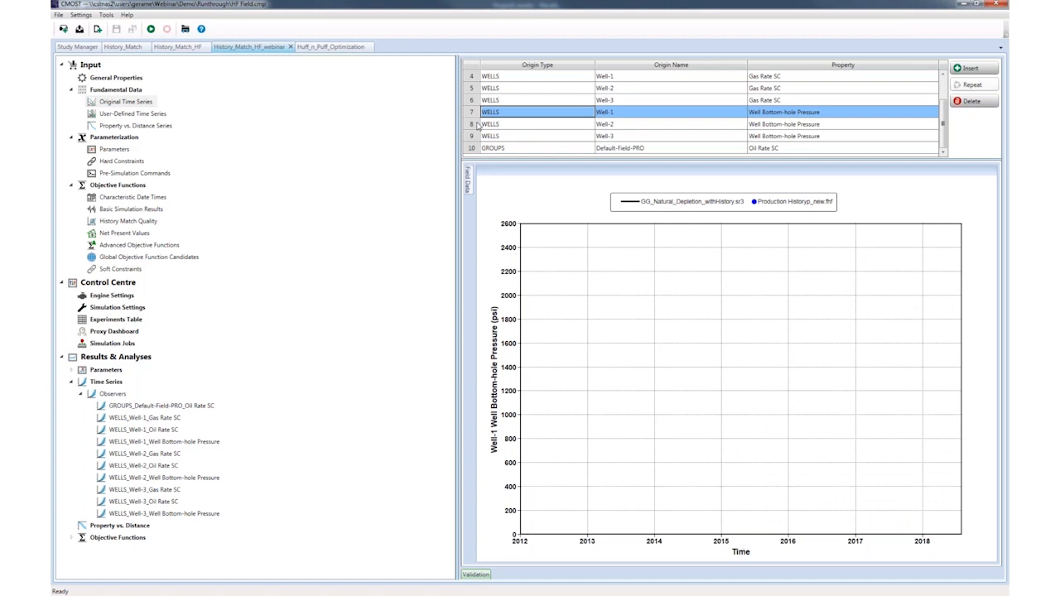
left_click(476, 125)
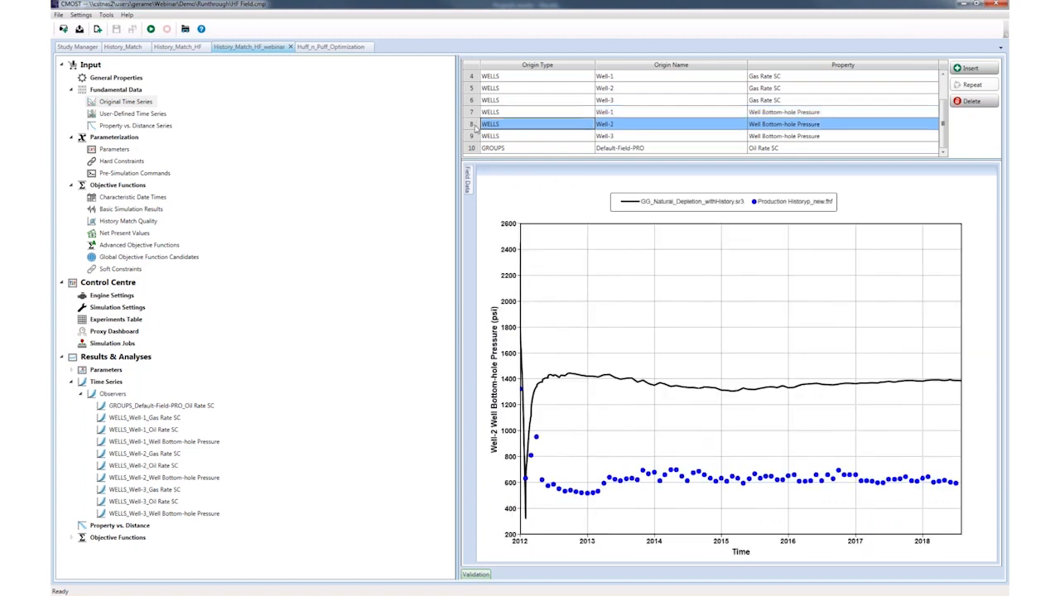
left_click(477, 136)
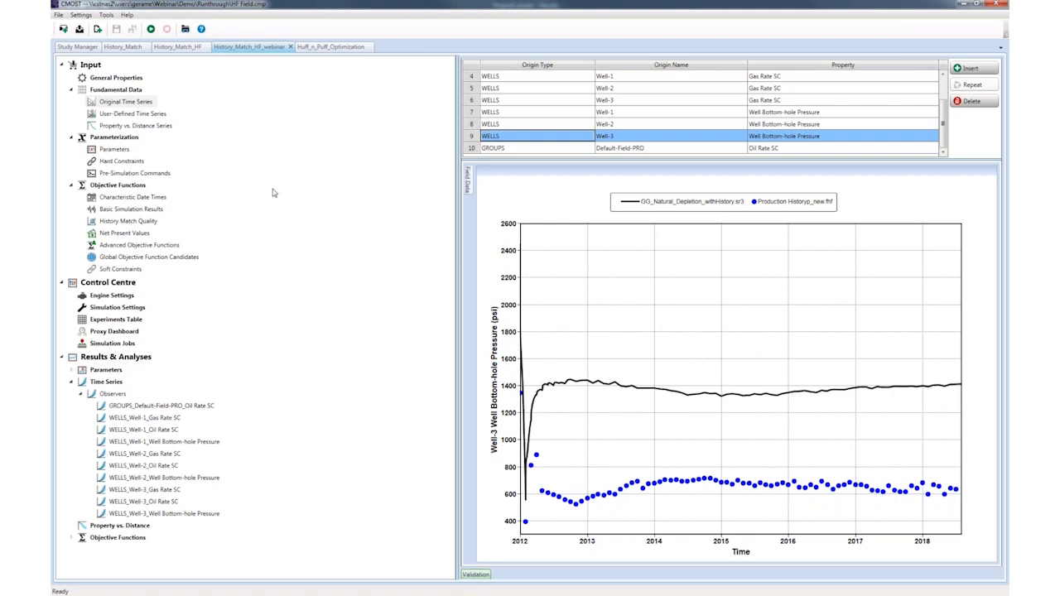
Open the study's parameters and examine the data range settings of Frac_perm, Halflength and Frac_perm_tip.
left_click(116, 150)
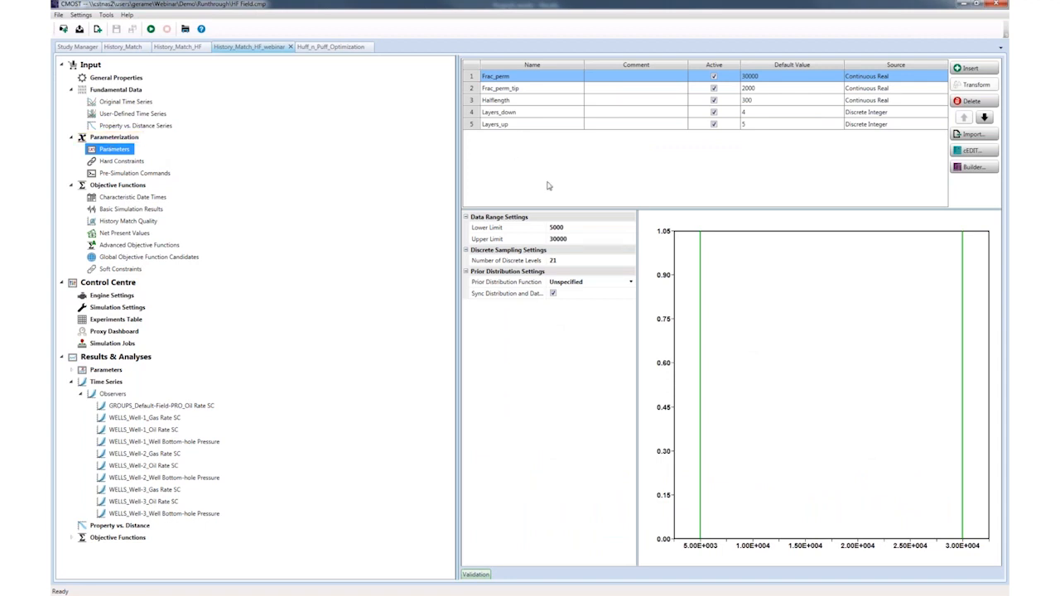
mouse_move(472, 77)
left_mouse_down()
mouse_move(471, 128)
mouse_move(472, 79)
left_mouse_up()
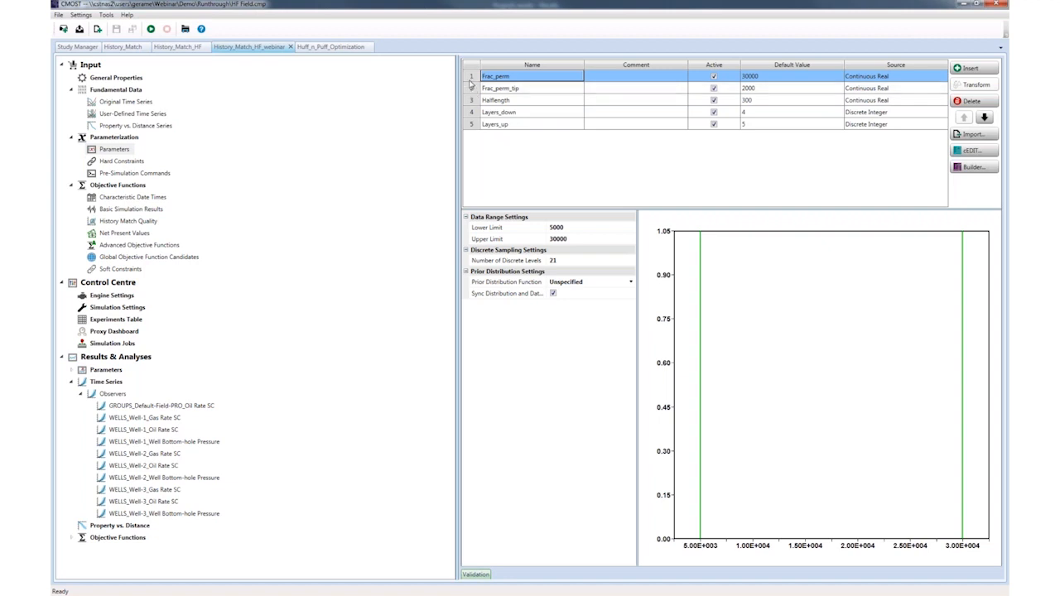
left_click(472, 100)
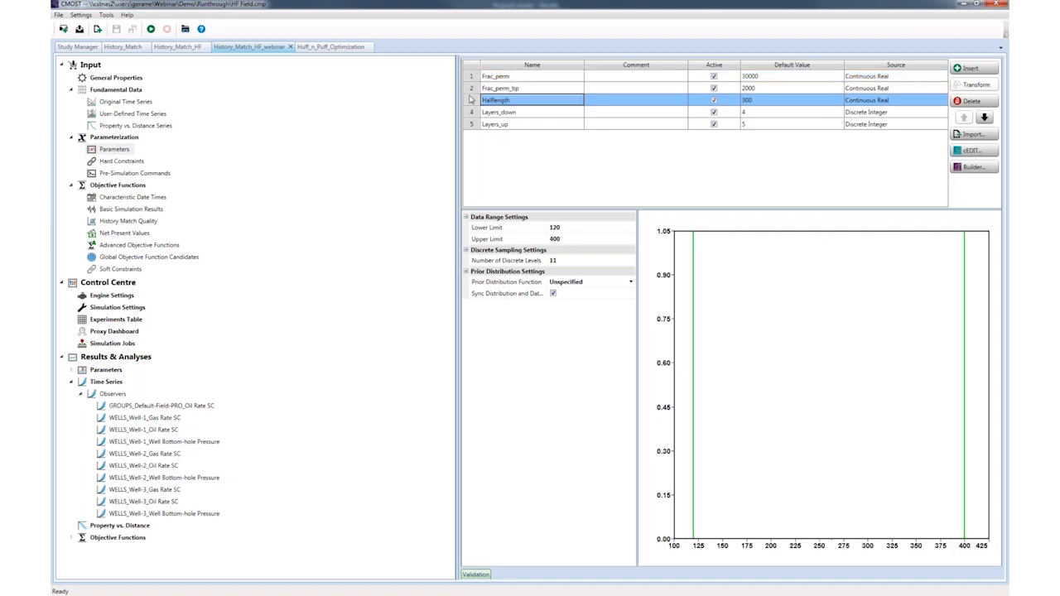
left_click(471, 89)
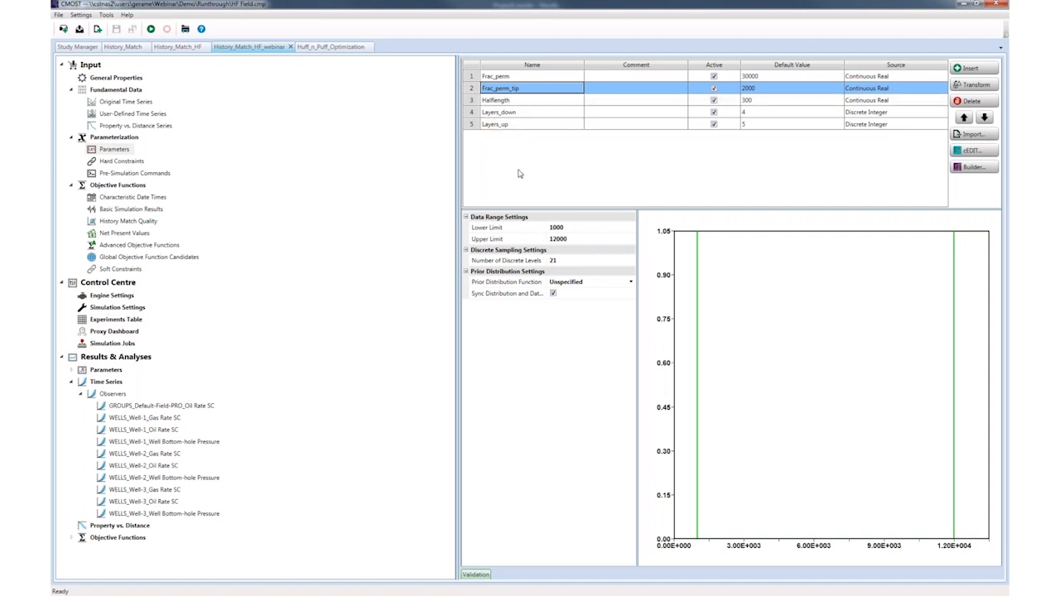
Open the parameter definition of the study through Builder and move the CMOST Definition dialog into clear view.
left_click(967, 171)
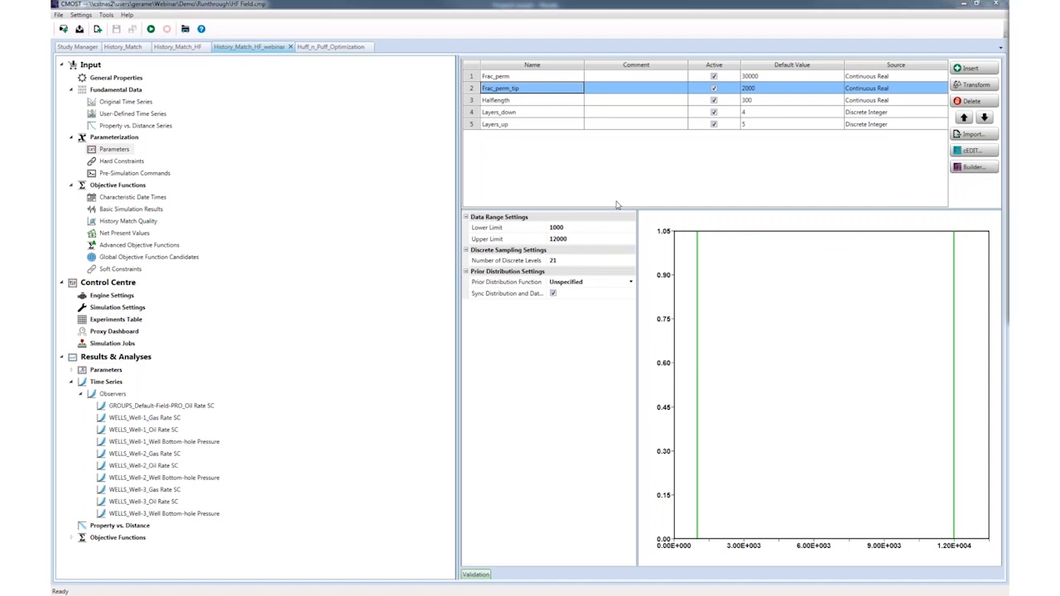
left_click(974, 166)
left_click_drag(986, 46, 454, 118)
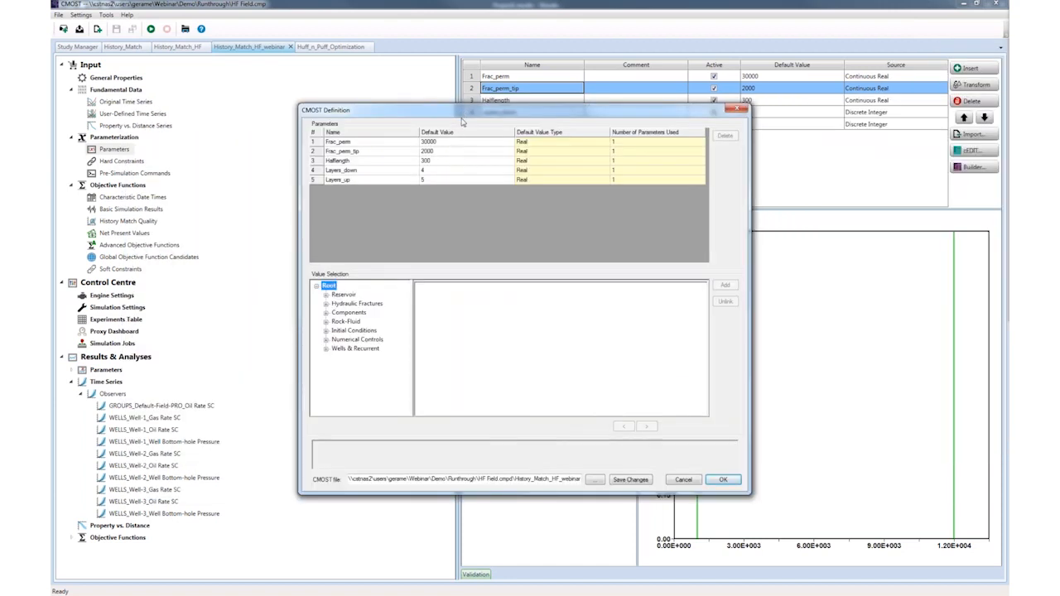
left_click_drag(481, 111, 428, 82)
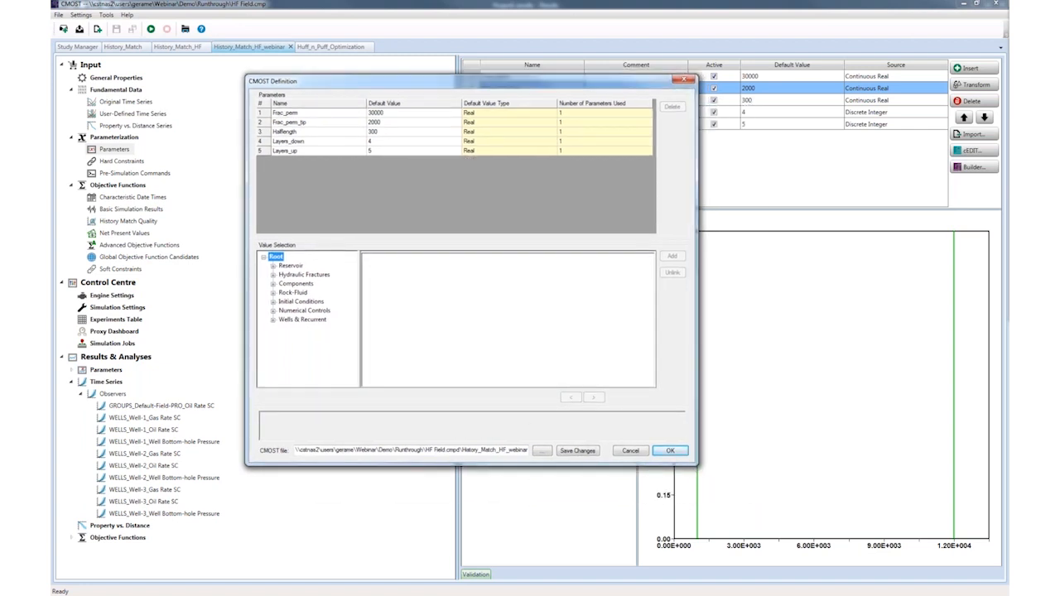
Open the Primary Permeability Parameters of the planar template within Hydraulic Fractures.
left_click(274, 274)
left_click(282, 283)
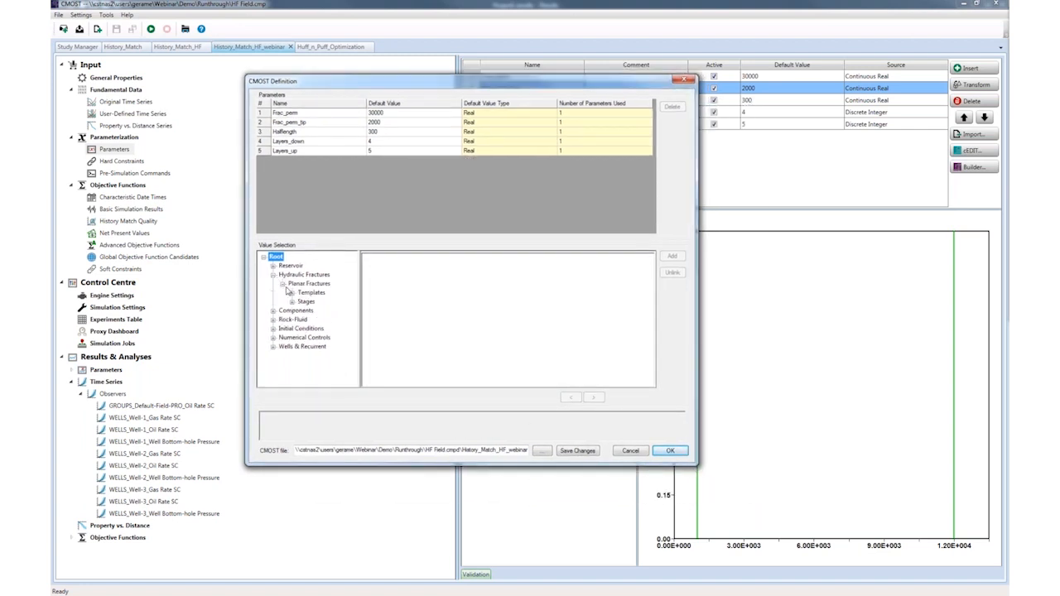
left_click(292, 292)
left_click(301, 302)
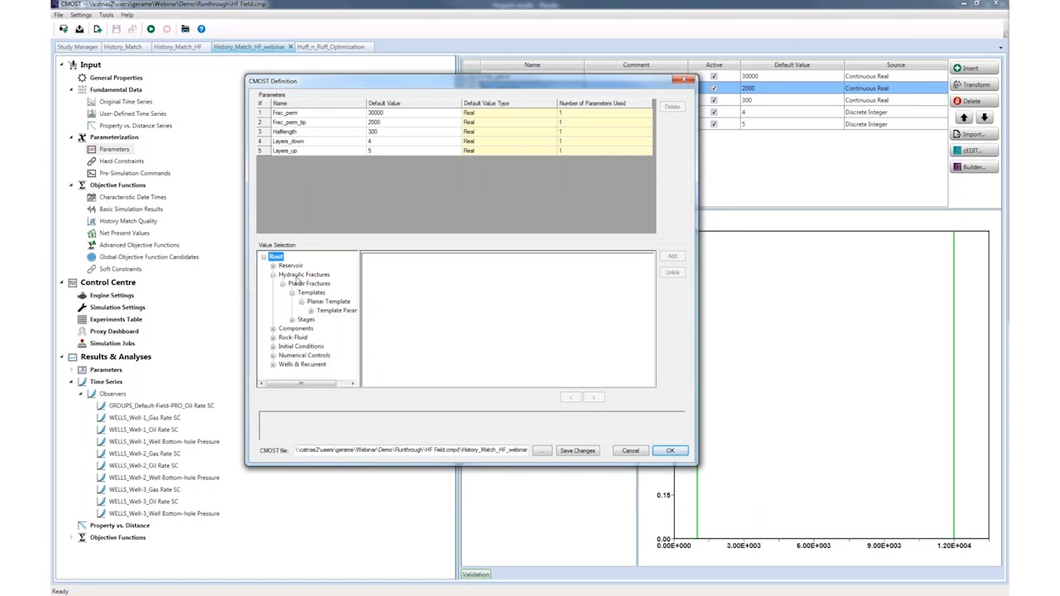
left_click(310, 310)
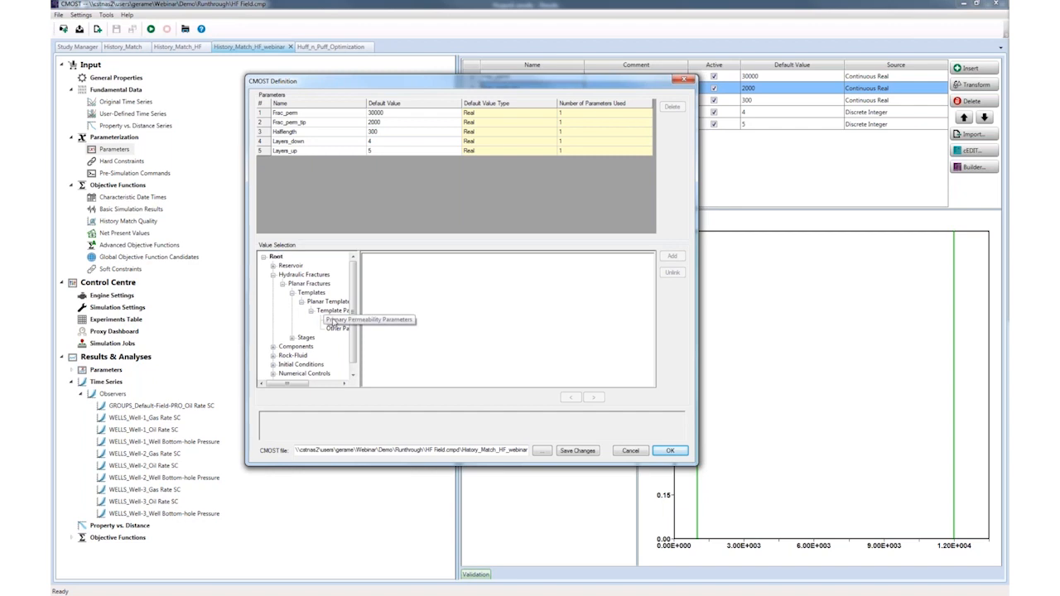
left_click(327, 320)
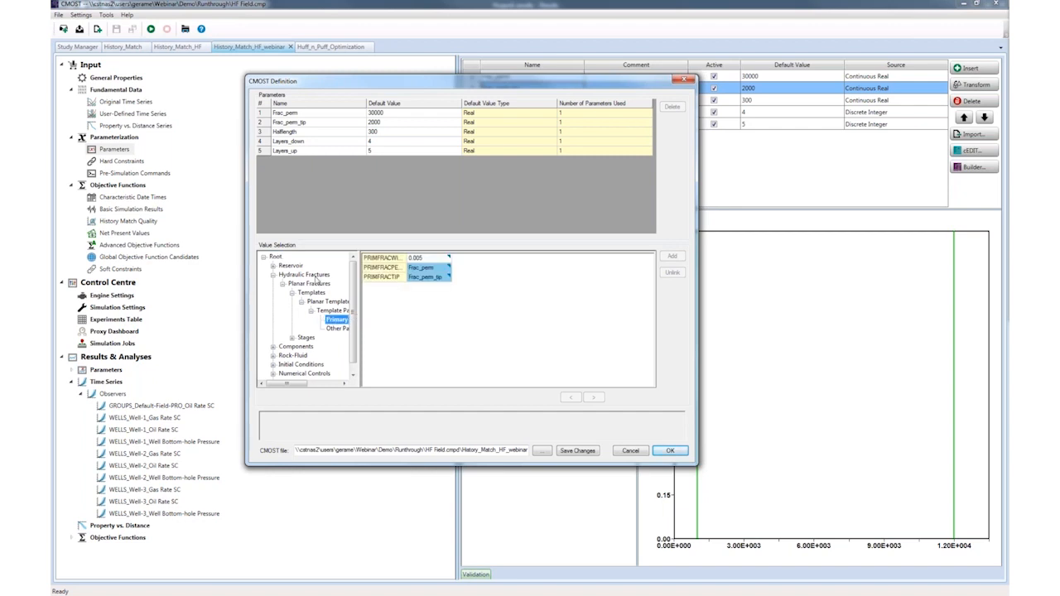
Inspect the primary fracture width and Frac_perm entries of the planar template, then collapse the Hydraulic Fractures branch.
left_click(406, 259)
left_click(422, 279)
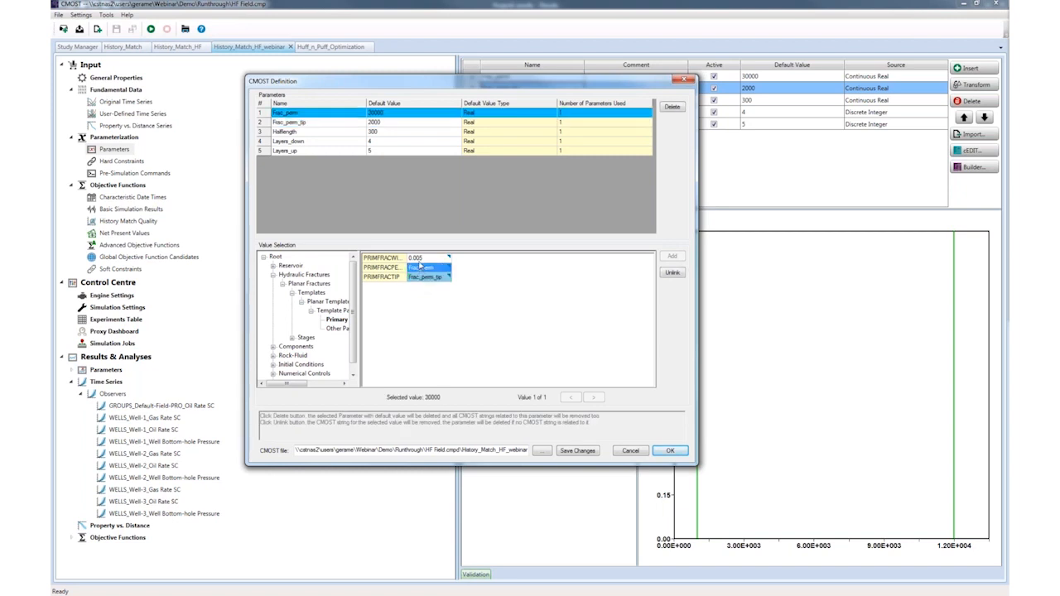
left_click(418, 259)
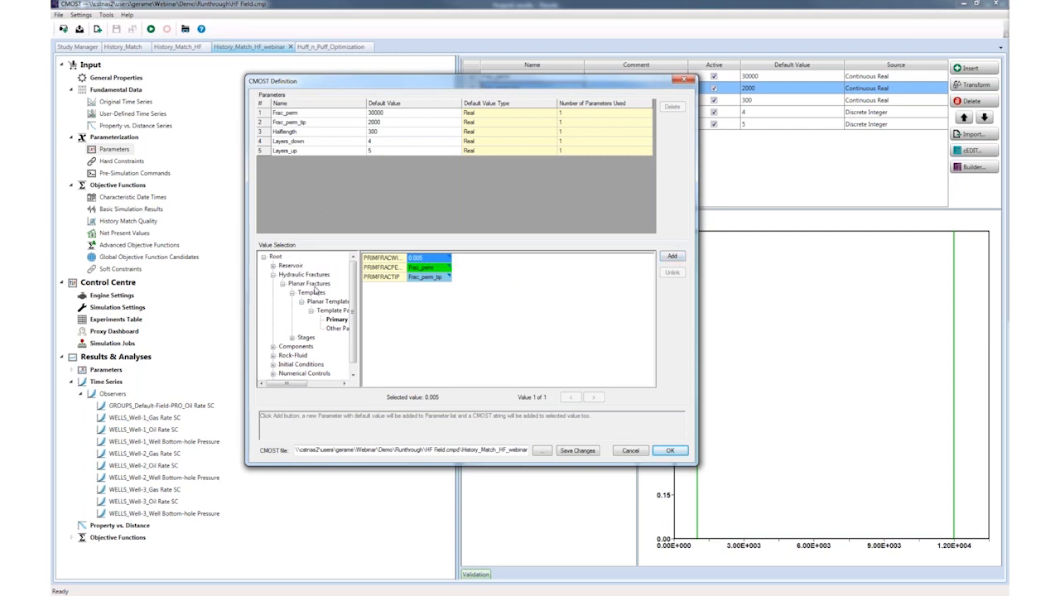
left_click(274, 277)
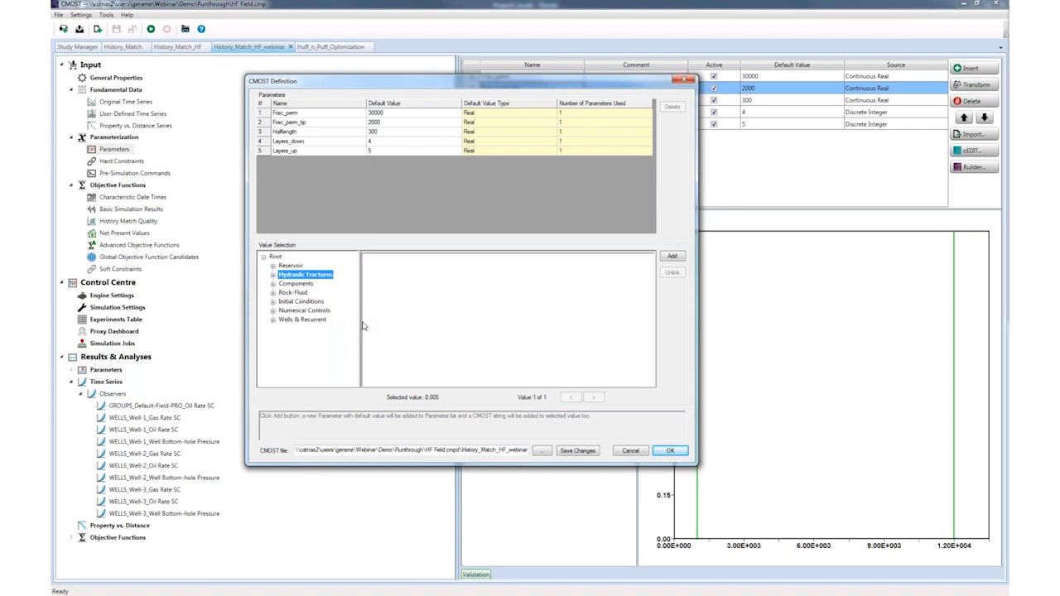
Look through the Reservoir array properties, including Porosity, Permeability J and Permeability K, and collapse the Reservoir branch.
left_click(274, 266)
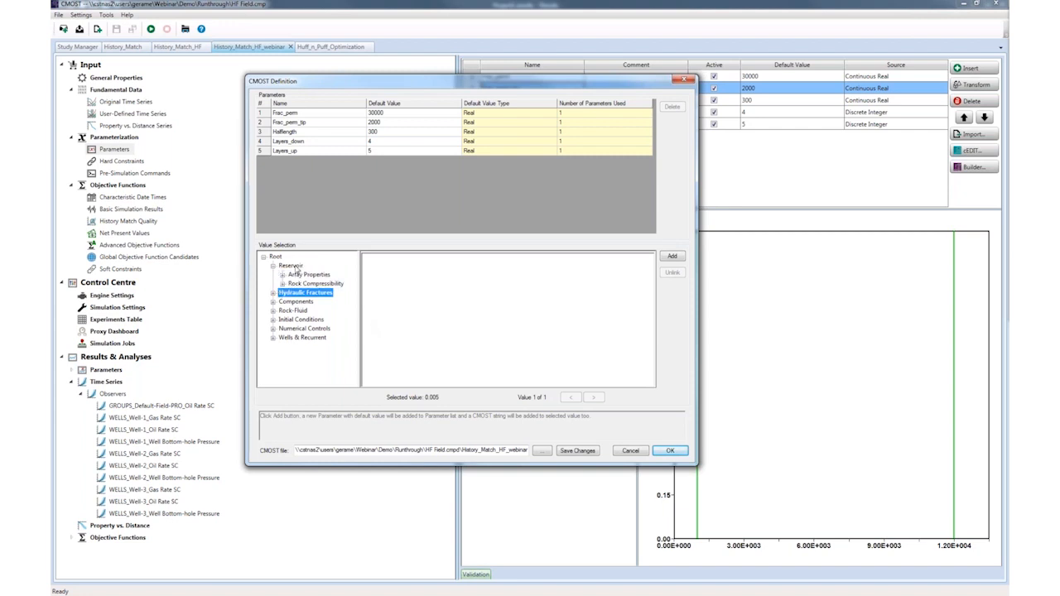
left_click(282, 275)
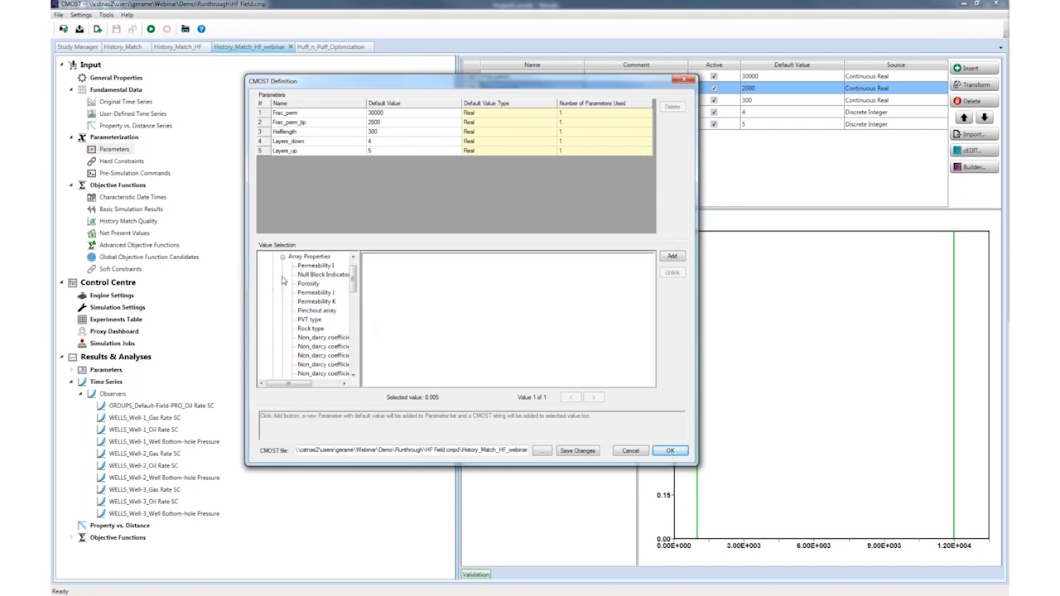
scroll(283, 277, "up", 1)
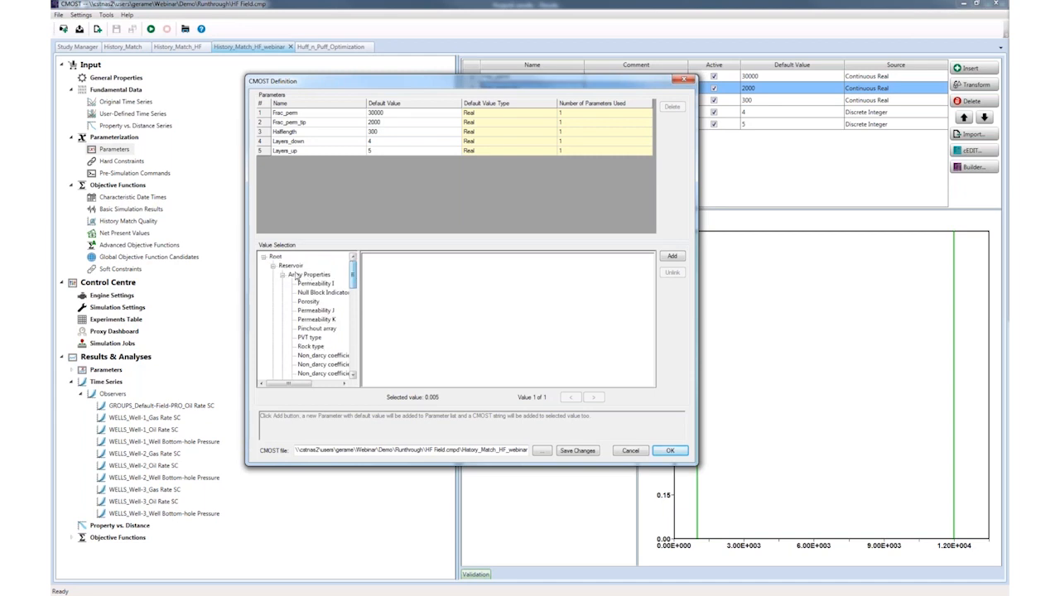
left_click(311, 303)
left_click(323, 312)
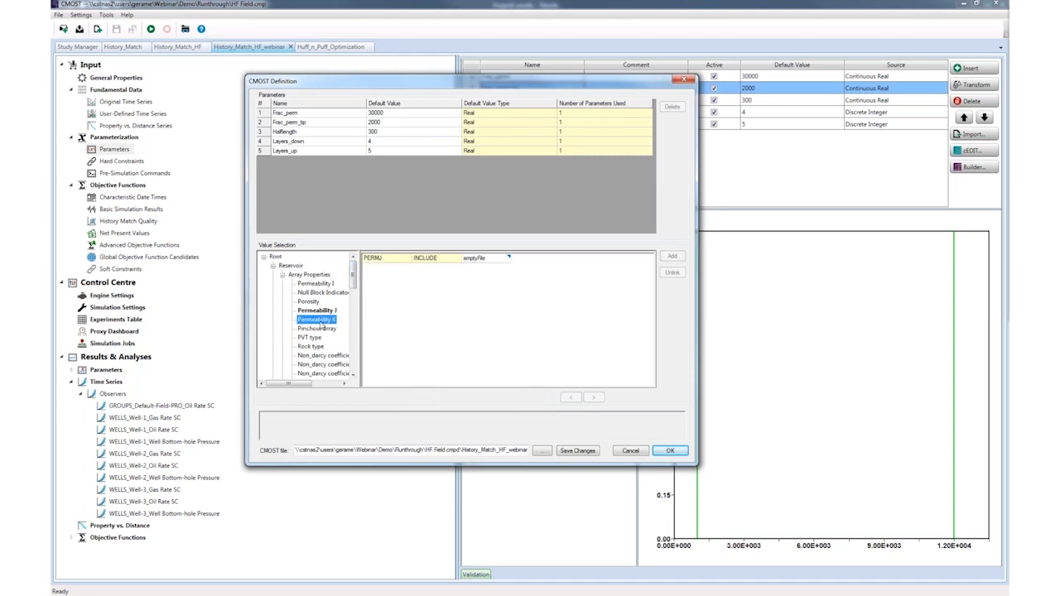
left_click(319, 324)
left_click(319, 310)
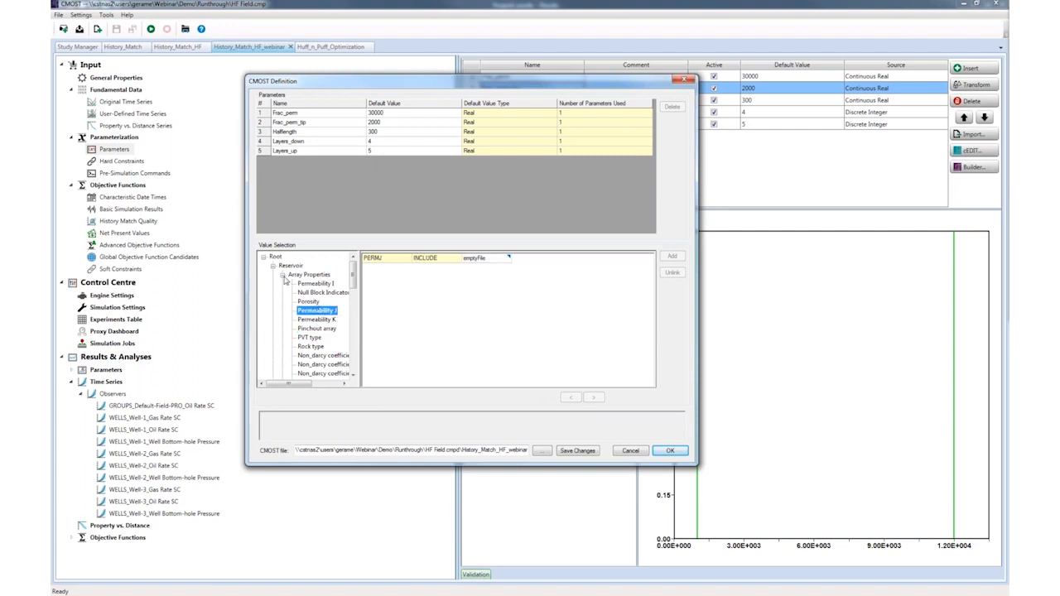
left_click(311, 303)
left_click(316, 312)
left_click(282, 274)
left_click(272, 266)
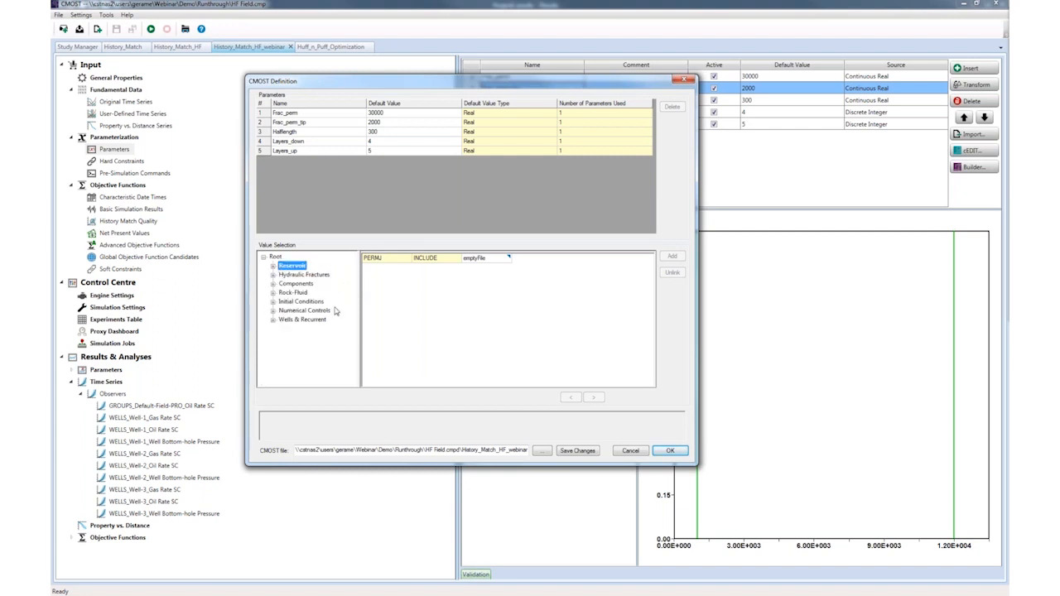
Look at the Components section and expand Rock-Fluid to show its rock types.
left_click(296, 284)
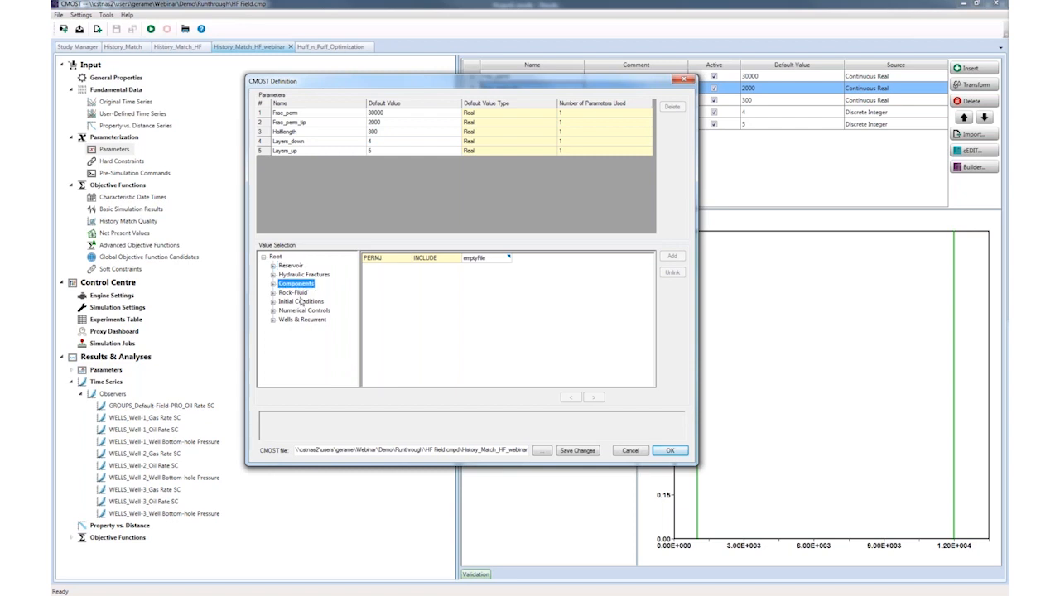
left_click(297, 294)
left_click(274, 293)
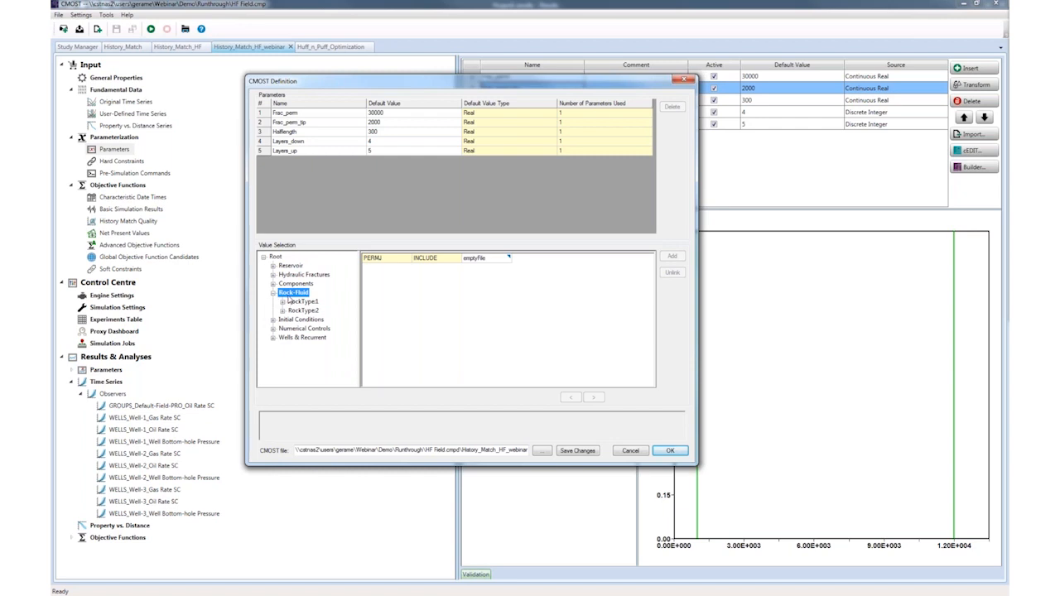
Examine the 2012-01-01 time step under Wells & Recurrent and expand the list of wells.
left_click(273, 338)
left_click(282, 356)
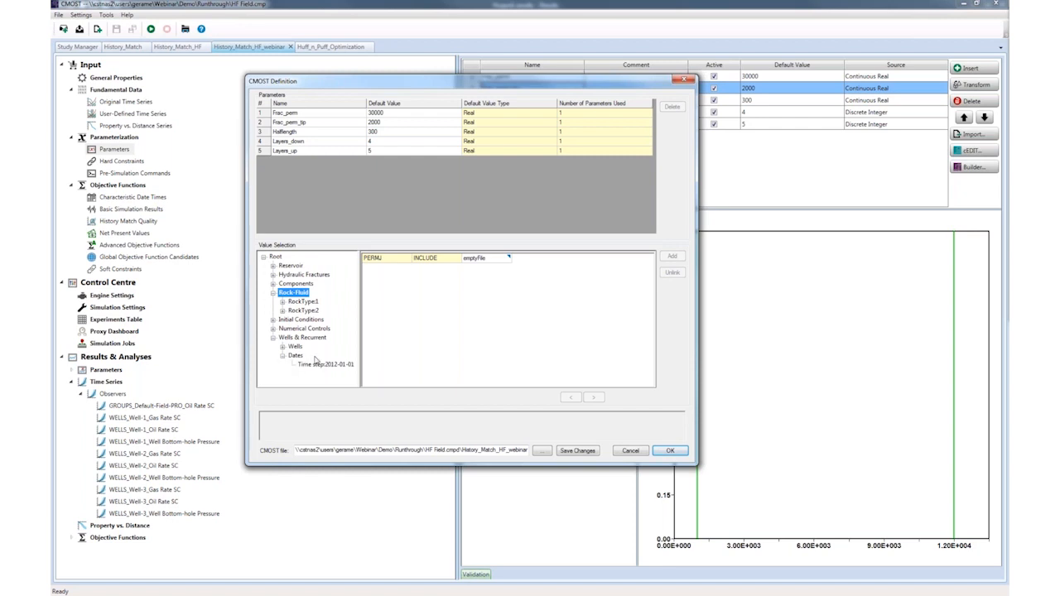
left_click(307, 366)
left_click(282, 347)
scroll(326, 332, "down", 1)
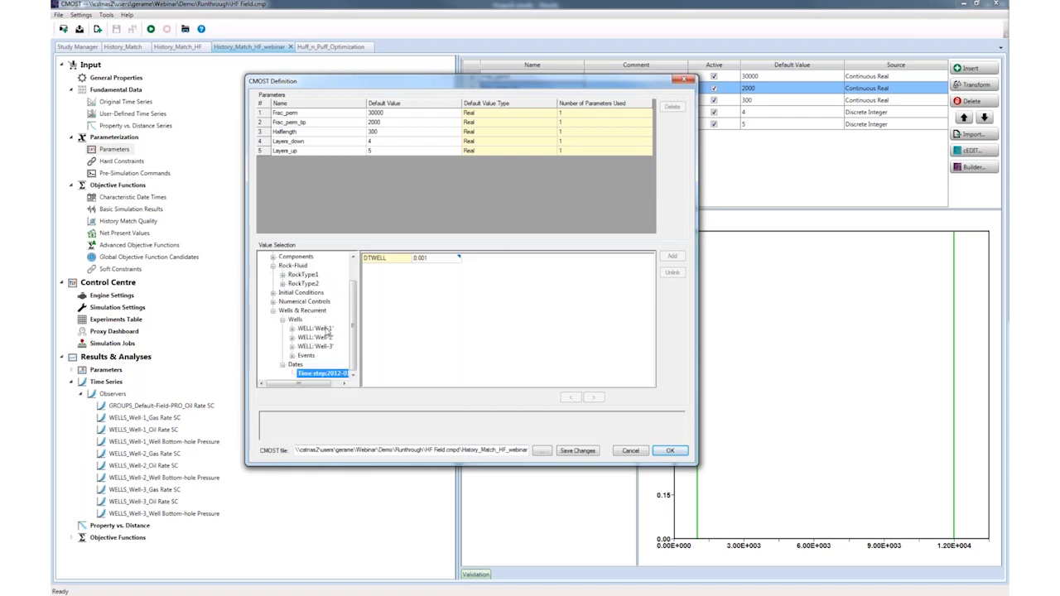
Open the well event constraints and inspect Well-3's maximum STO and minimum BHP operating values.
left_click(292, 356)
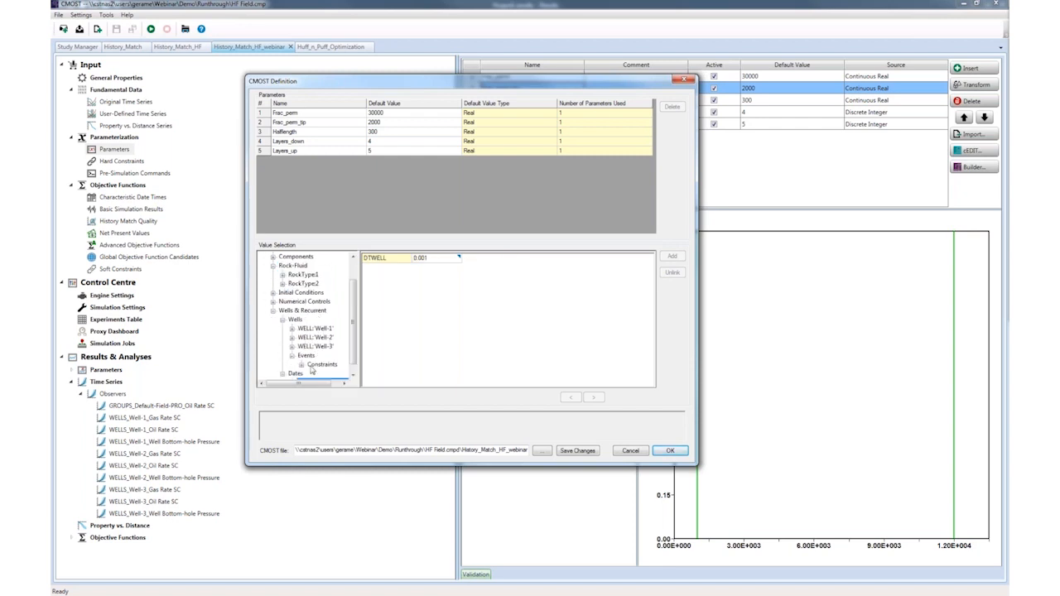
left_click(310, 365)
left_click(302, 365)
left_click(332, 274)
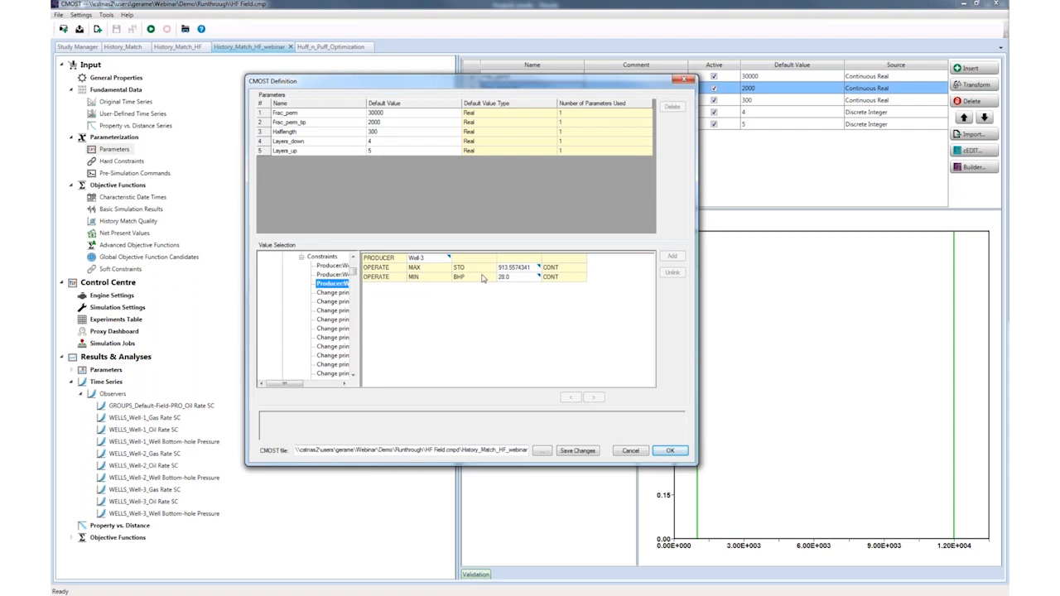
left_click(518, 278)
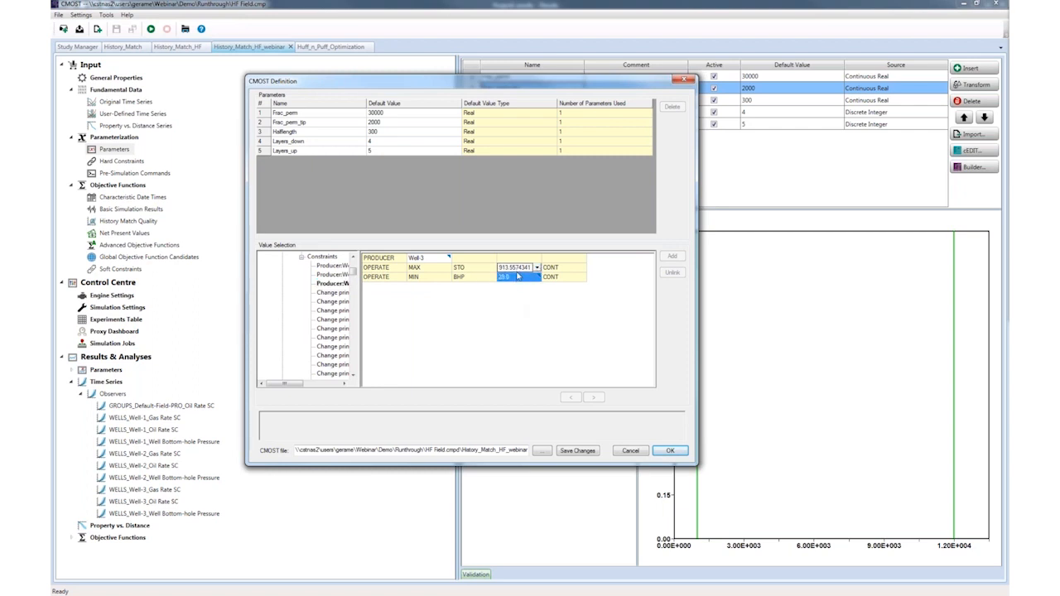
left_click(517, 271)
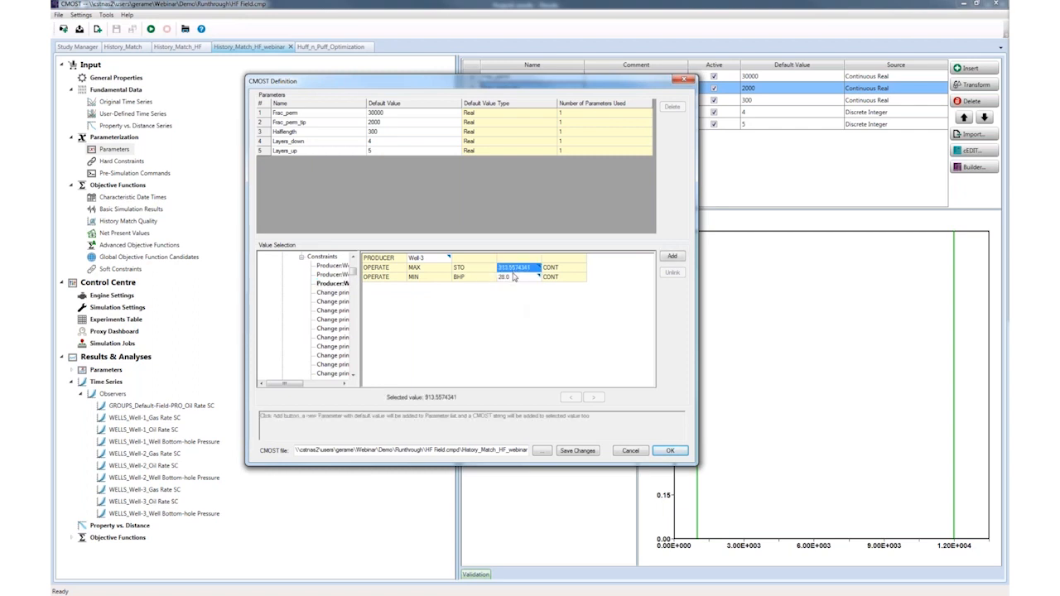
left_click(514, 278)
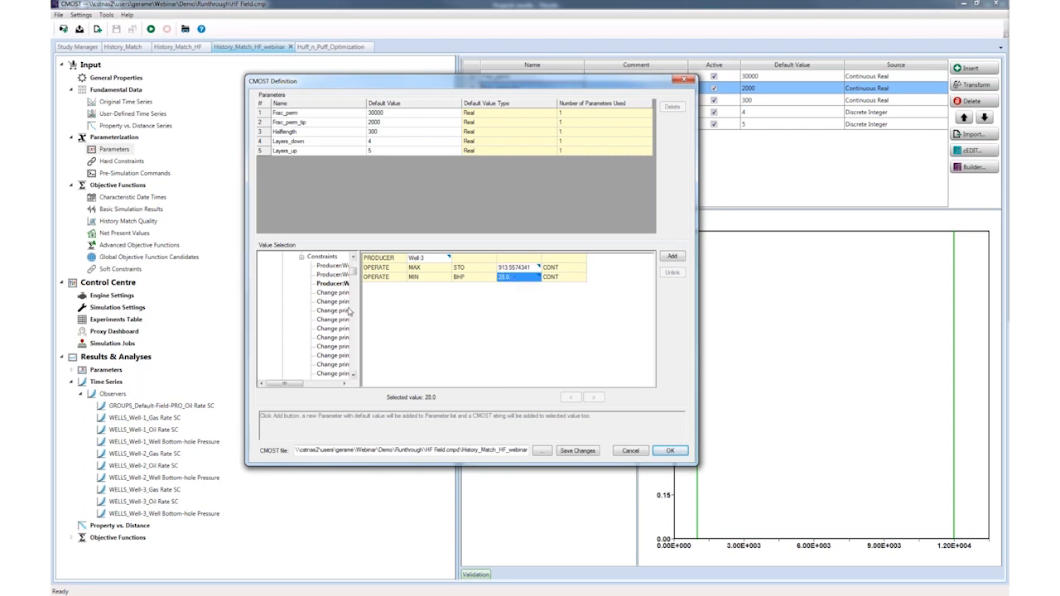
Open Well-1's perforation locations dated 2012-01-01 and inspect the first block addresses in the PERF table.
scroll(353, 260, "up", 6)
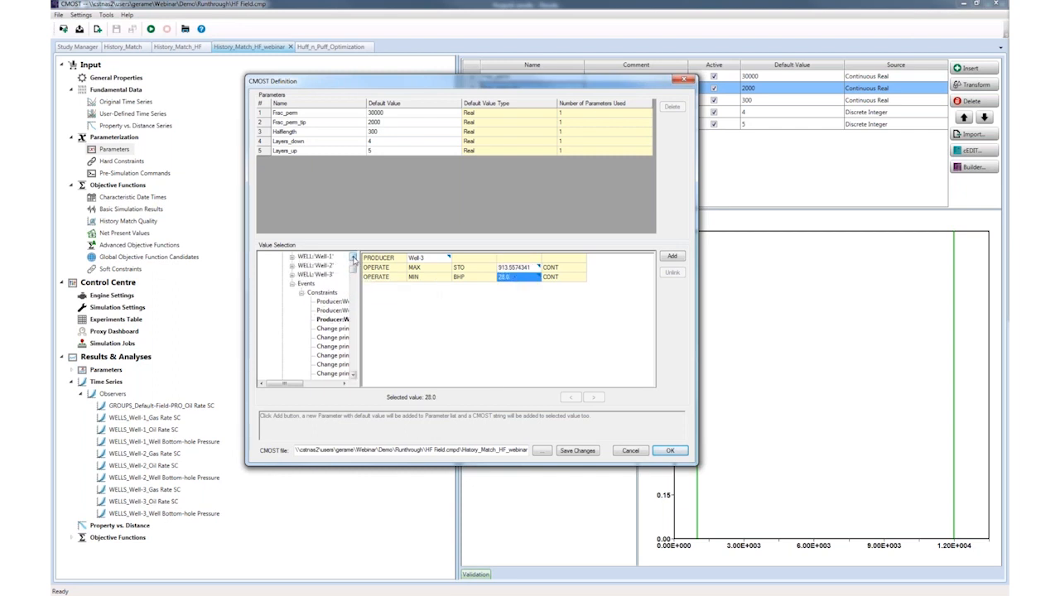
scroll(354, 260, "up", 2)
left_click(292, 310)
left_click(301, 320)
left_click(332, 329)
left_click(332, 337)
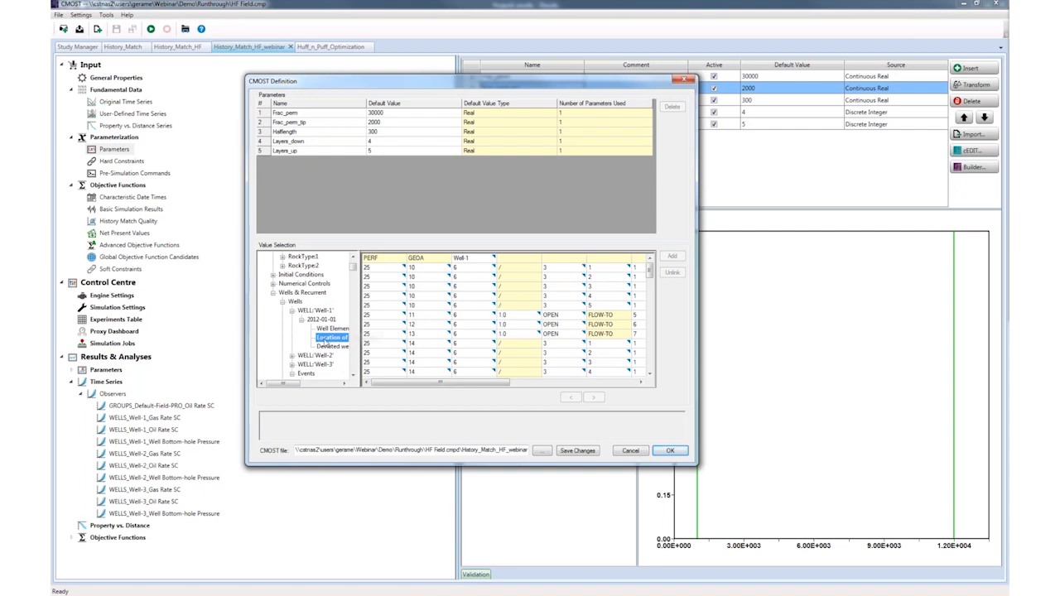
left_click_drag(426, 268, 429, 305)
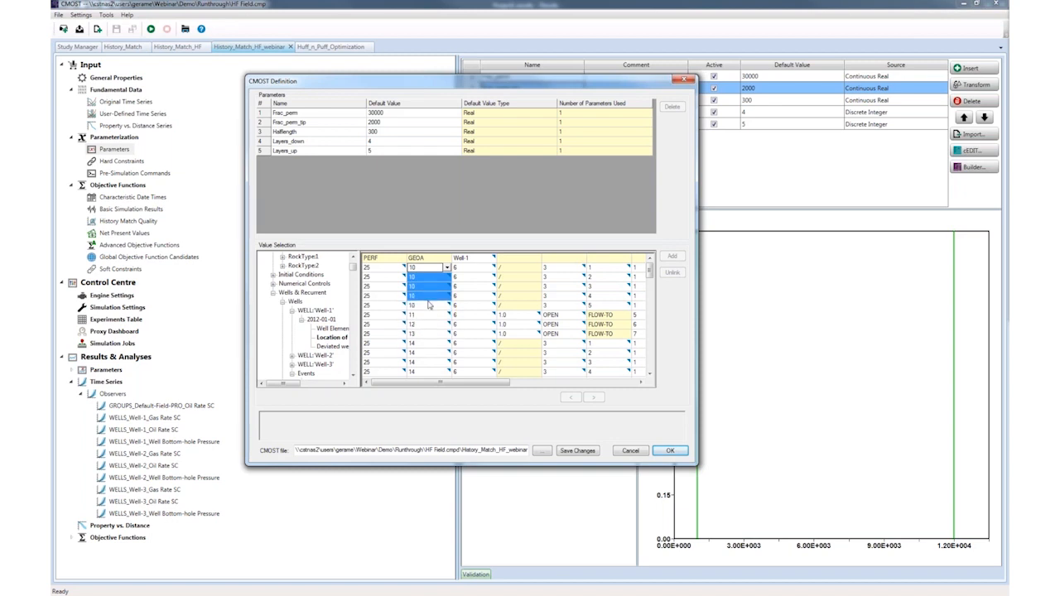
left_click_drag(429, 305, 431, 305)
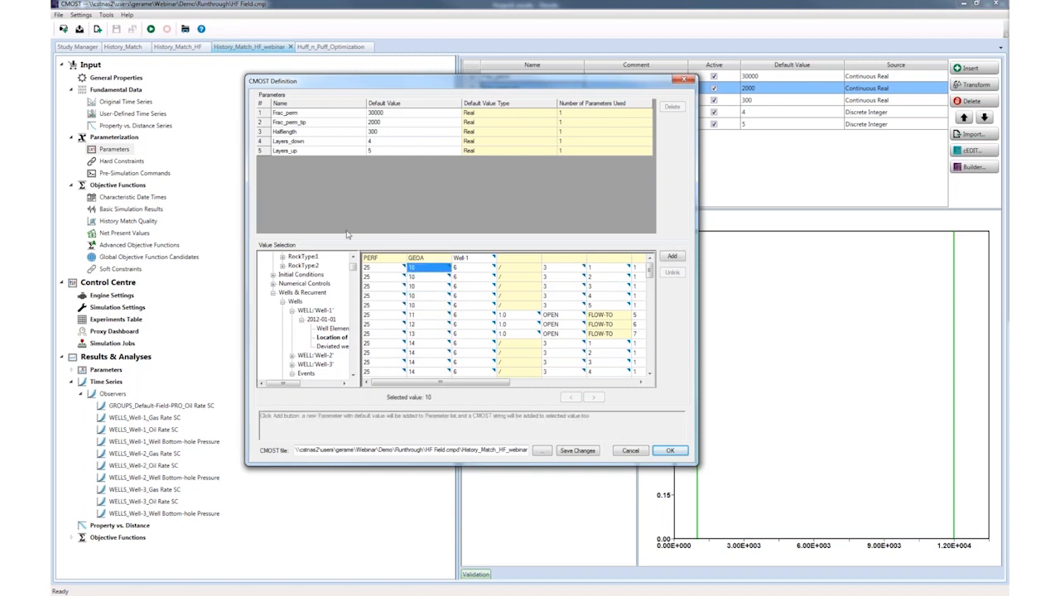
Highlight all defined parameters from Layers_up to Frac_perm, then dismiss the CMOST Definition dialog without saving.
left_click(262, 153)
left_click_drag(262, 152, 263, 112)
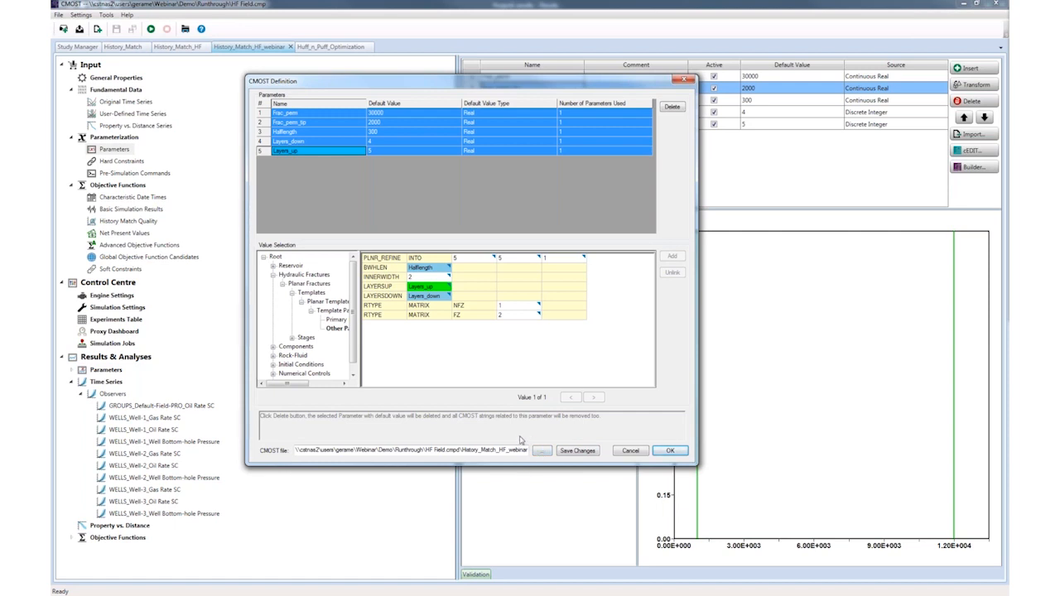
left_click(642, 455)
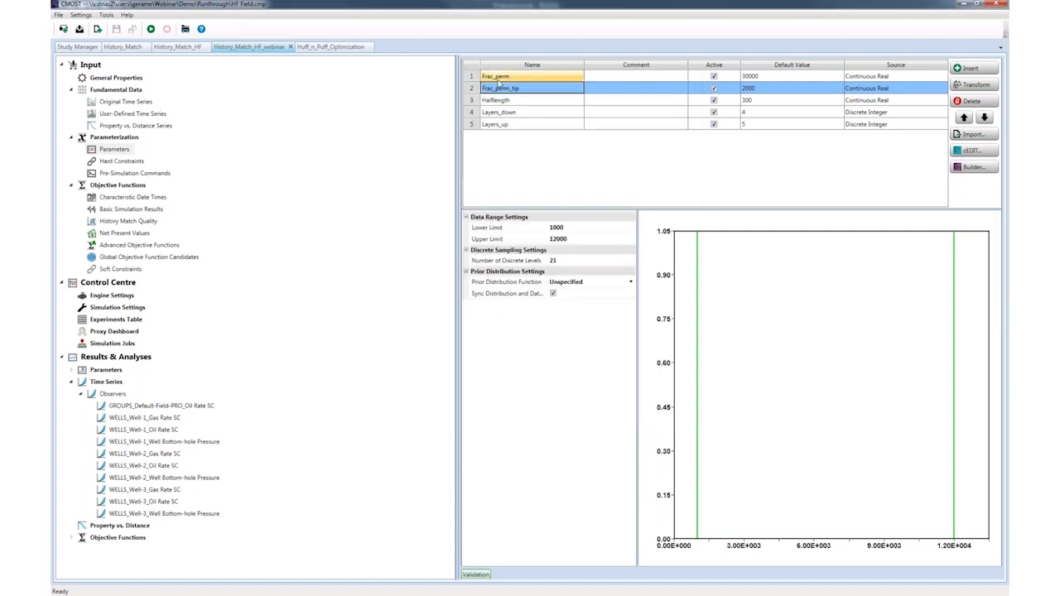
Select Frac_perm, Frac_perm_tip and Halflength, open the study's dataset in cEDIT and examine the planar template's CMOST parameter strings.
left_click_drag(474, 101, 471, 76)
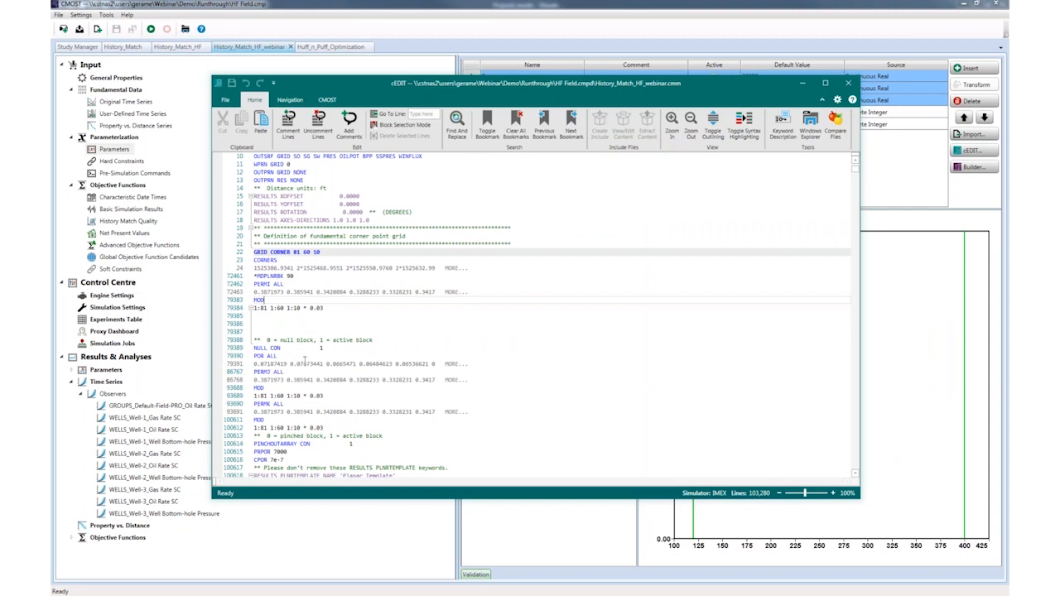
left_click_drag(364, 86, 349, 57)
scroll(438, 368, "down", 9)
scroll(438, 368, "down", 12)
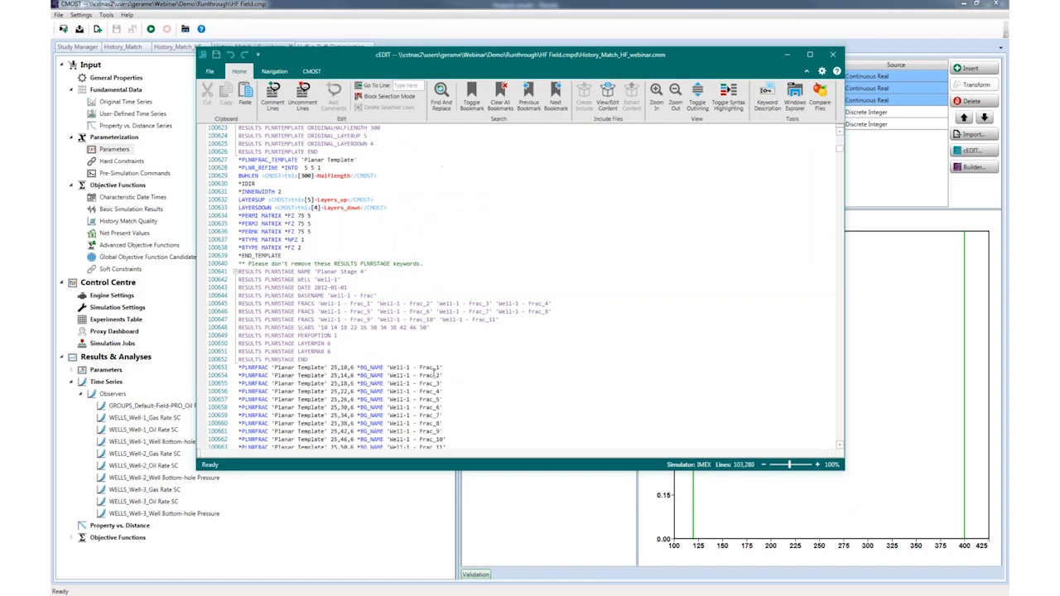
scroll(433, 374, "up", 18)
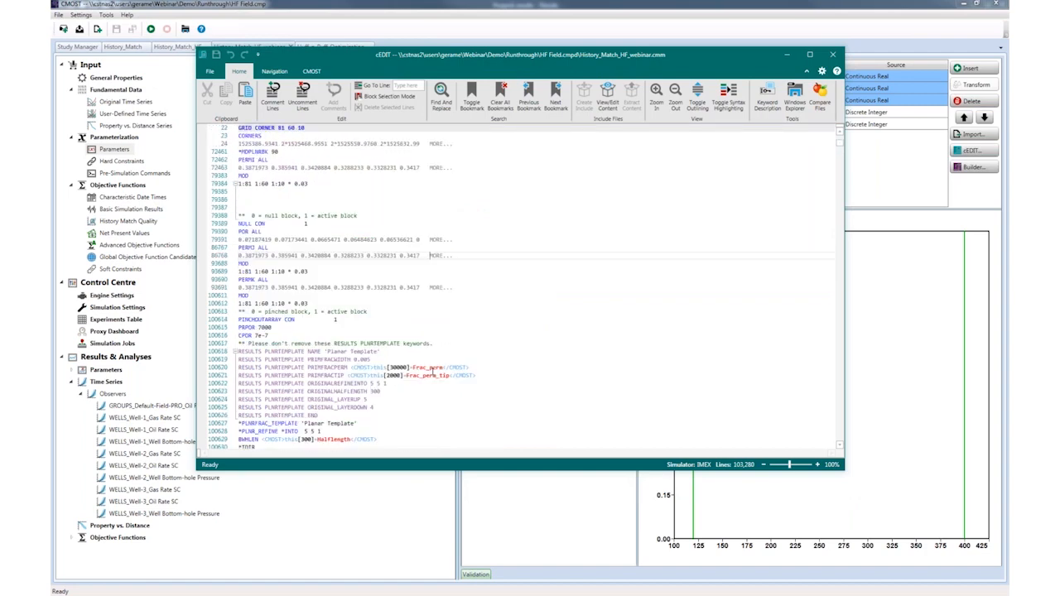
Highlight the first PERMJ value in the dataset, view its available editing options and close cEDIT.
left_click(257, 310)
left_click_drag(266, 303, 239, 304)
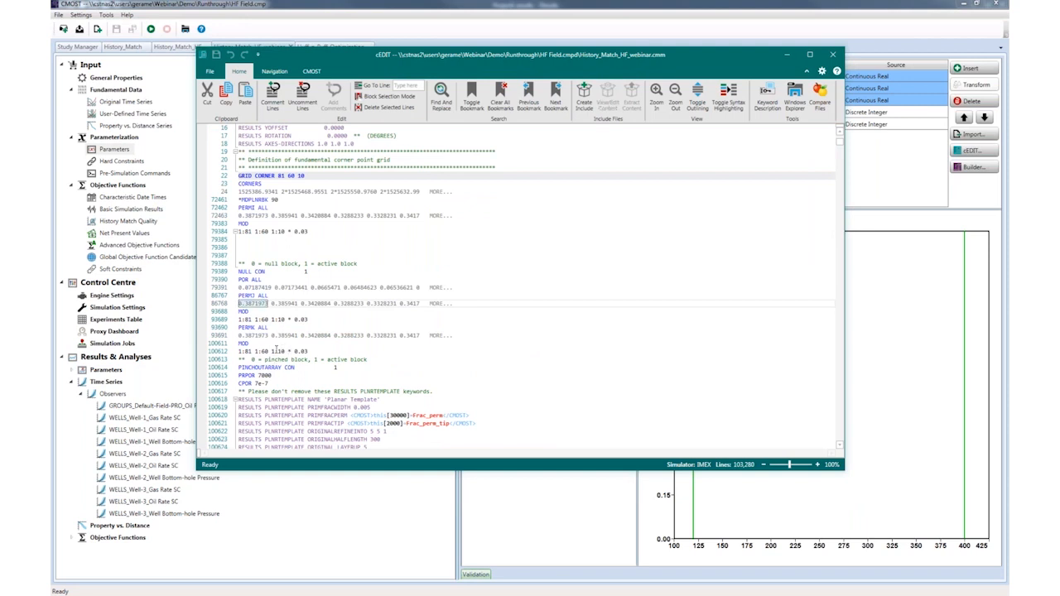
right_click(260, 309)
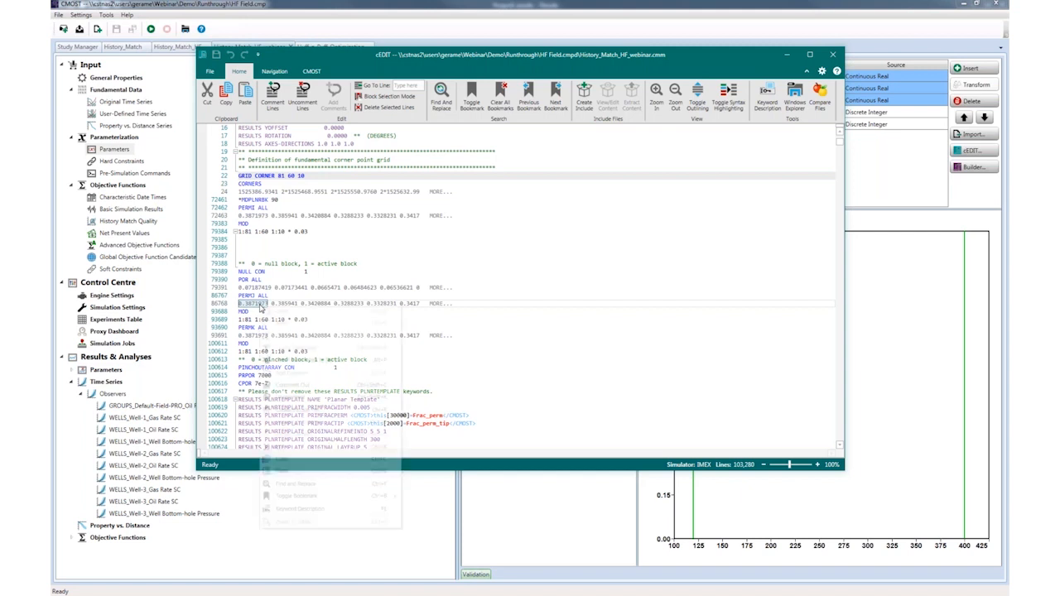
left_click(582, 283)
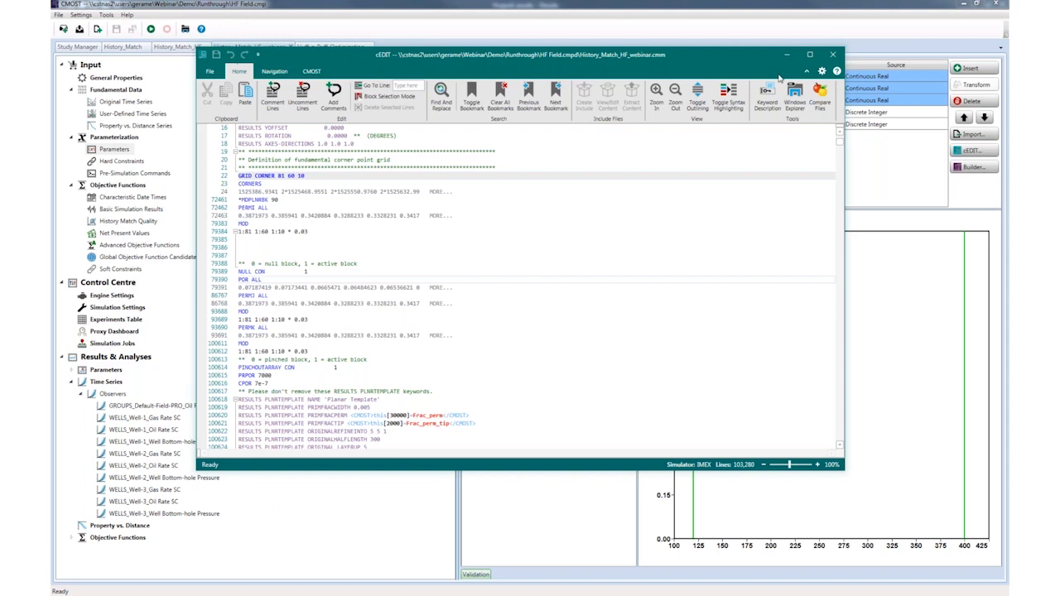
left_click(833, 54)
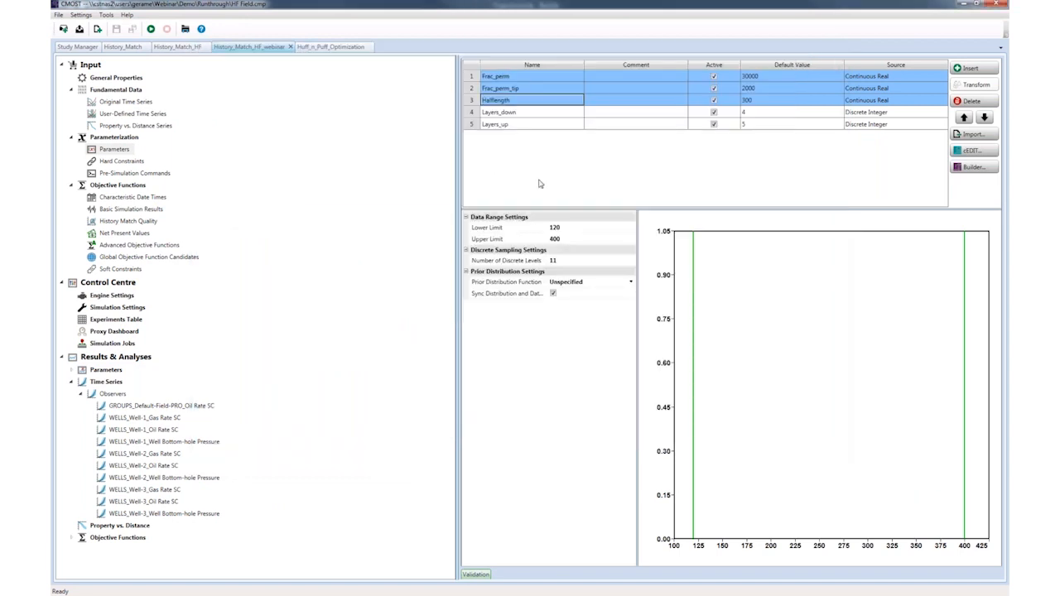
Select the Frac_perm parameter and review the lower and upper limits of its data range.
left_click(467, 100)
left_click(470, 77)
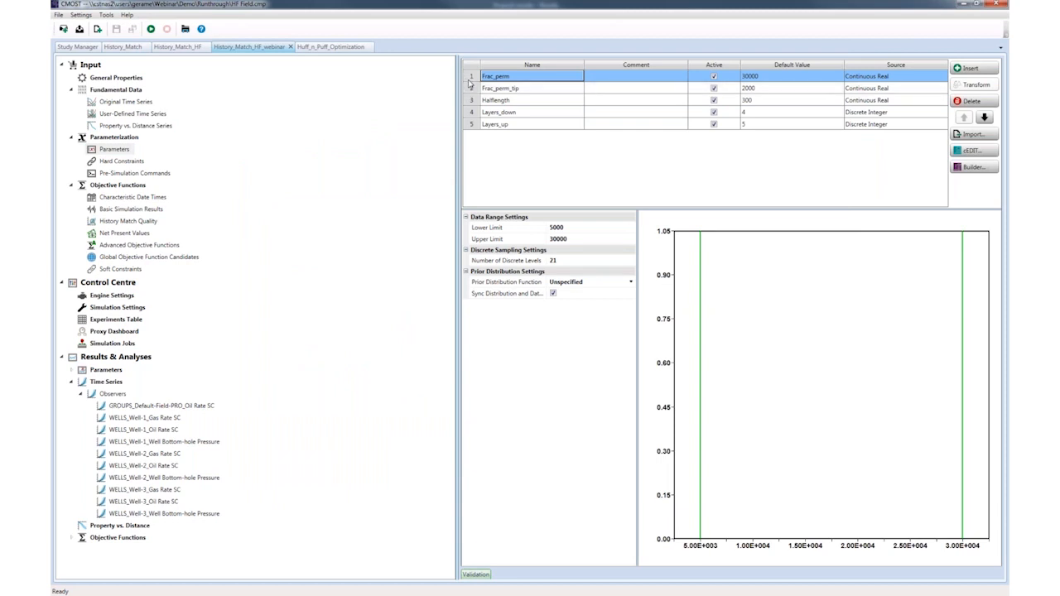
left_click(564, 229)
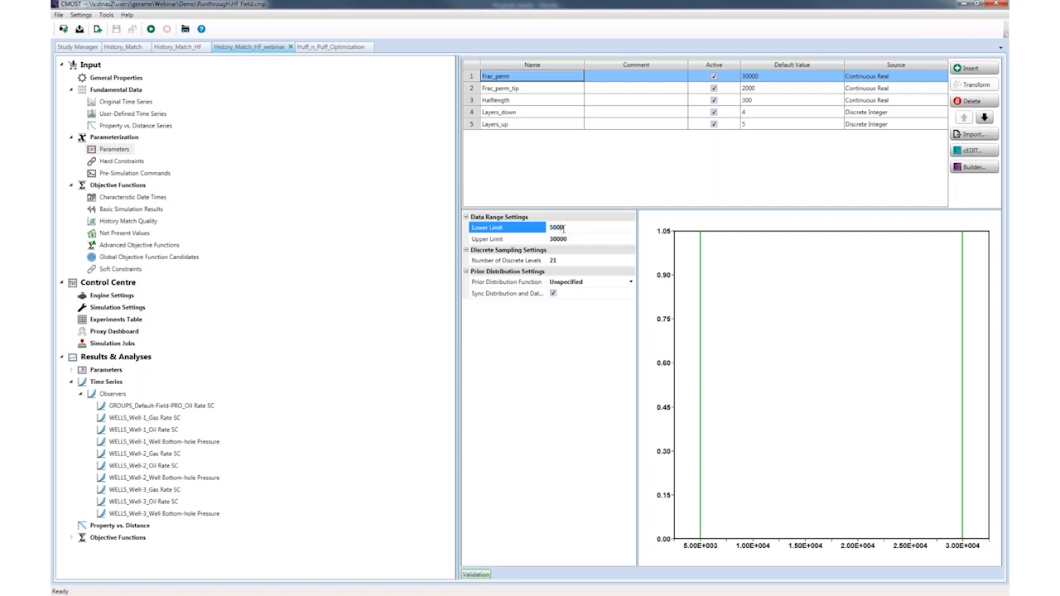
left_click(569, 241)
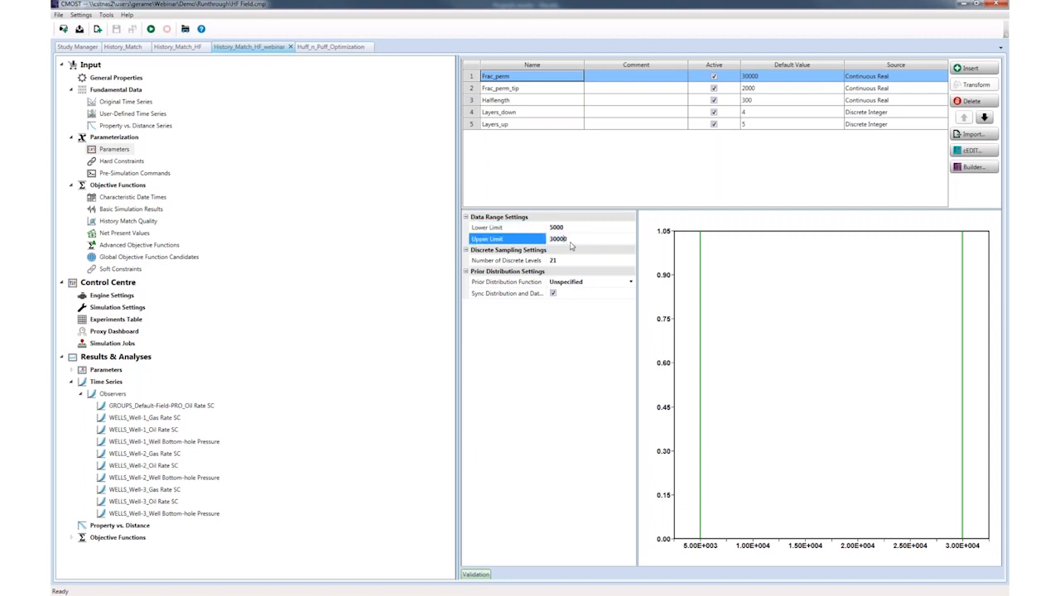
Select the Halflength parameter and check the lower and upper limits of its data range.
left_click(475, 89)
left_click(476, 100)
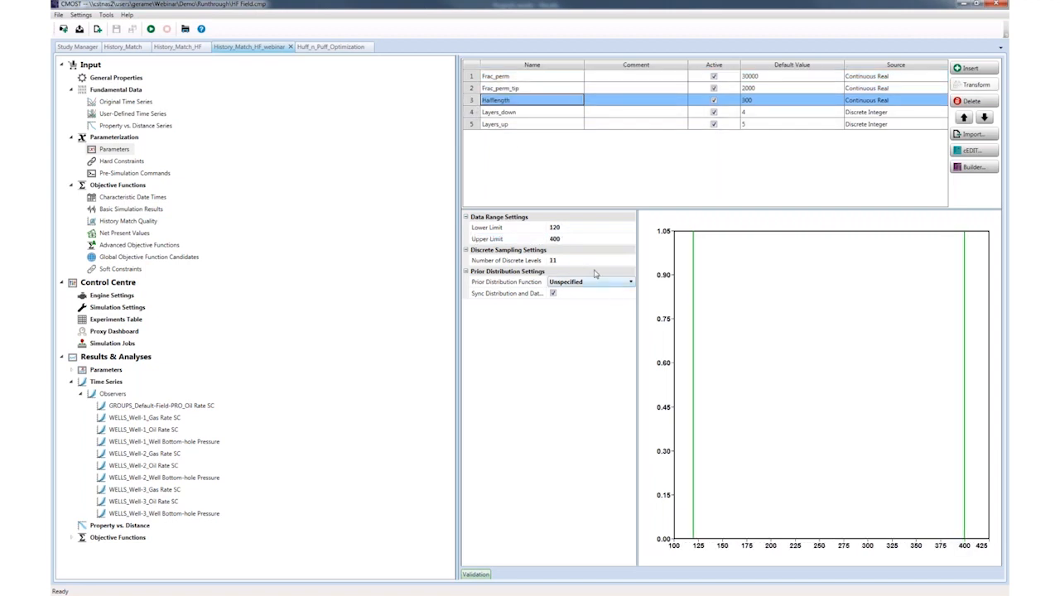
left_click(563, 232)
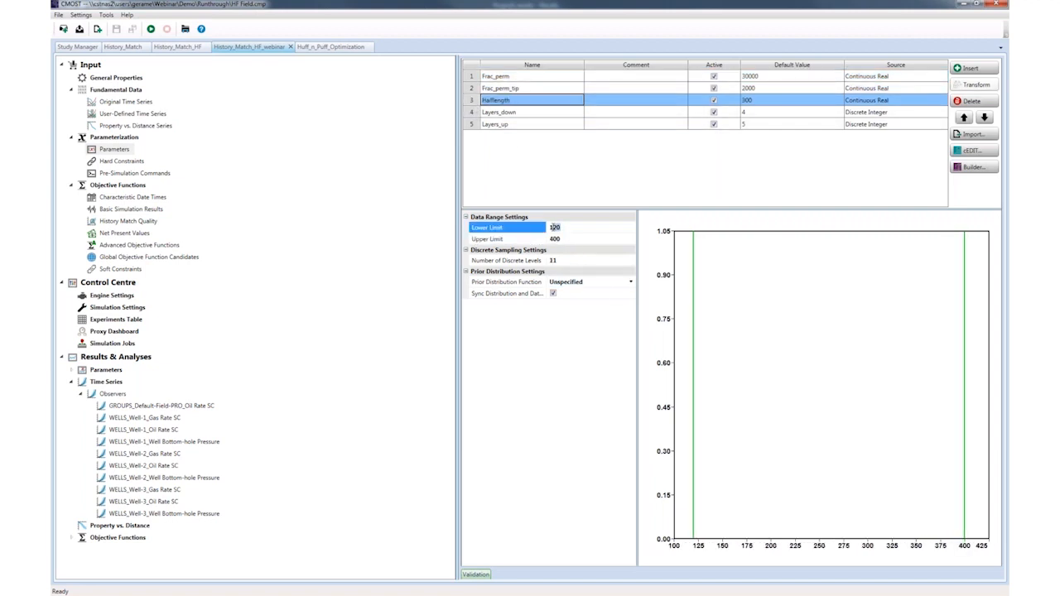
left_click(568, 239)
left_click(556, 227)
left_click_drag(562, 227, 548, 227)
left_click(561, 239)
left_click_drag(561, 239, 546, 240)
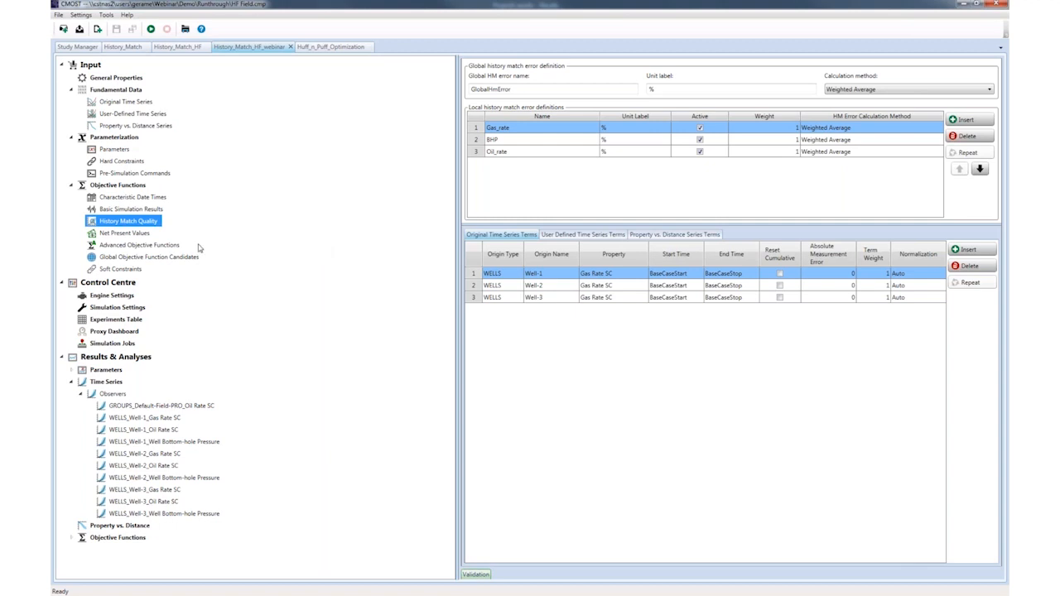
Return to the study's parameter list, open its dataset in cEDIT and locate the CPOR keyword.
left_click(114, 150)
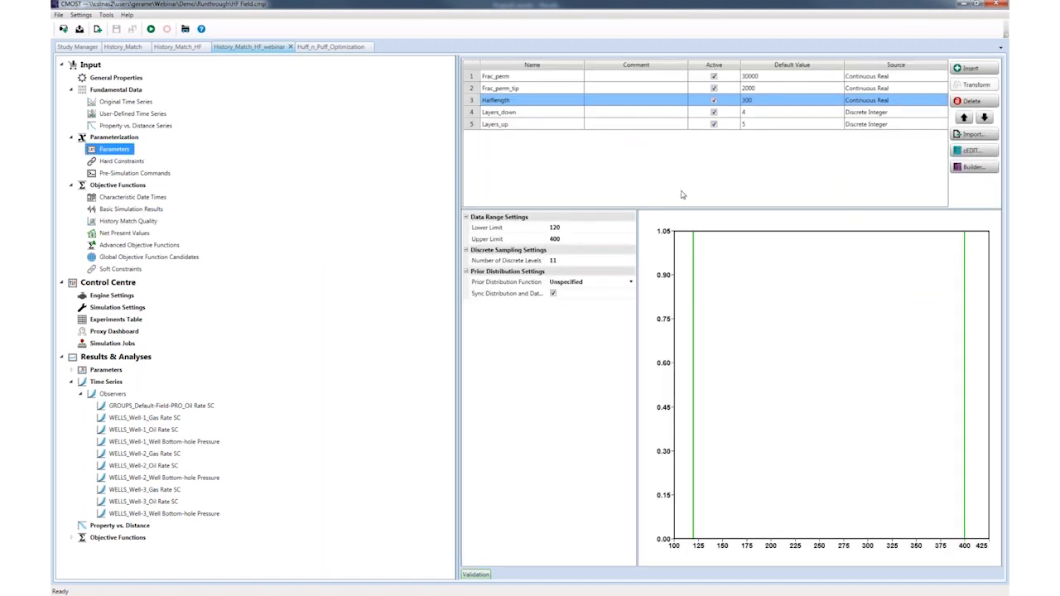
left_click(979, 152)
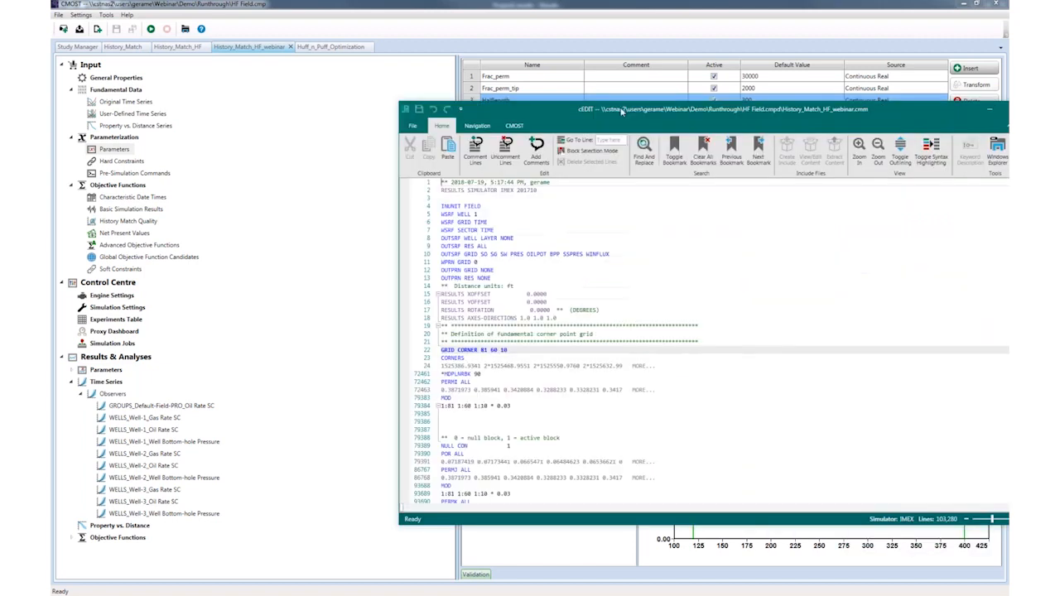
left_click_drag(621, 111, 561, 101)
scroll(595, 384, "down", 4)
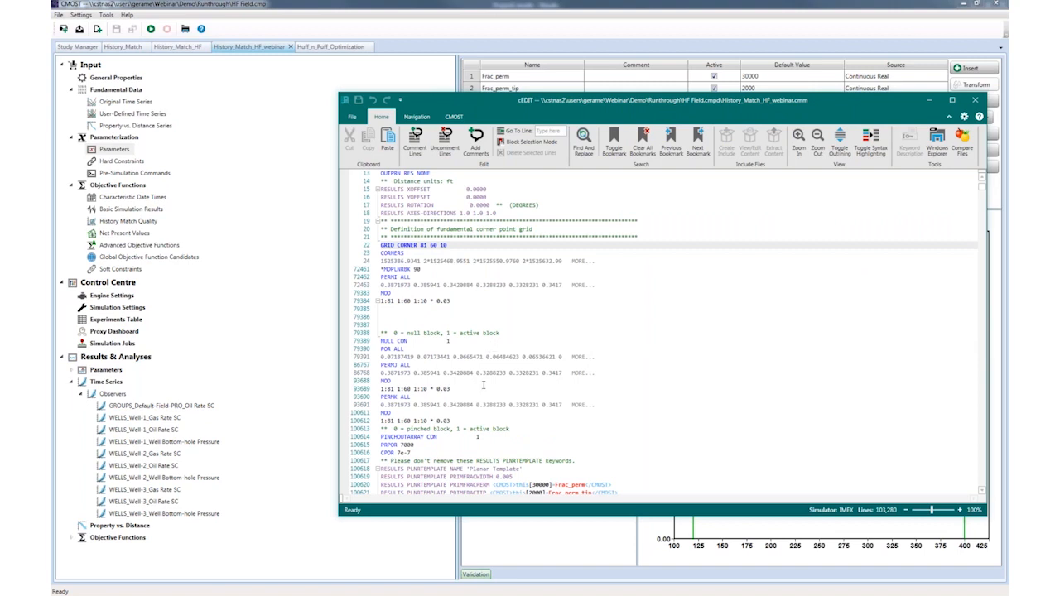
Create a CMOST parameter named Compressibility from the CPOR value, with a default value of 7e-7.
left_click_drag(398, 453, 410, 454)
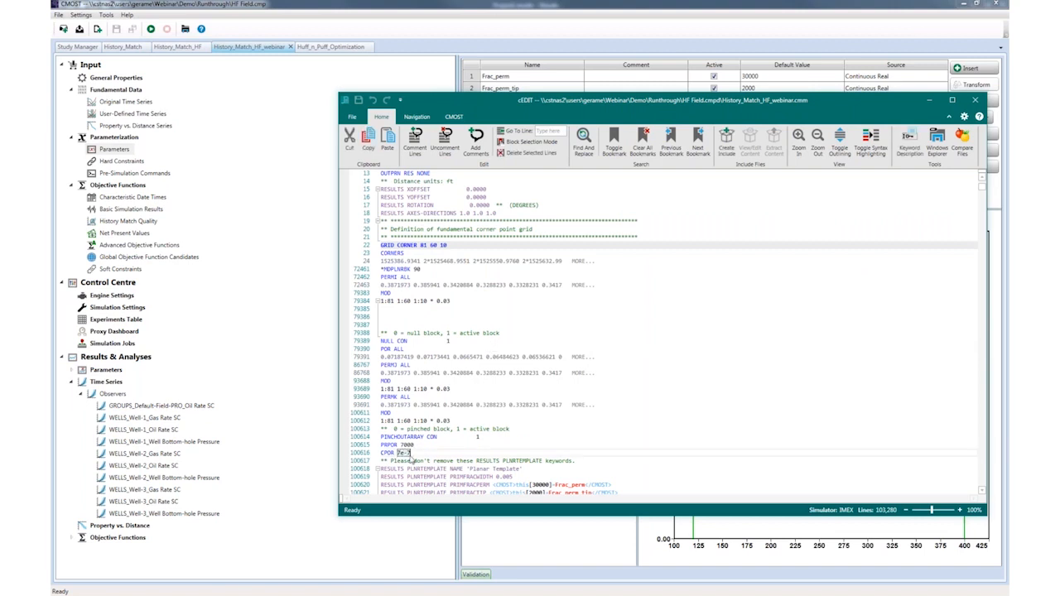
scroll(436, 436, "down", 1)
scroll(437, 435, "down", 6)
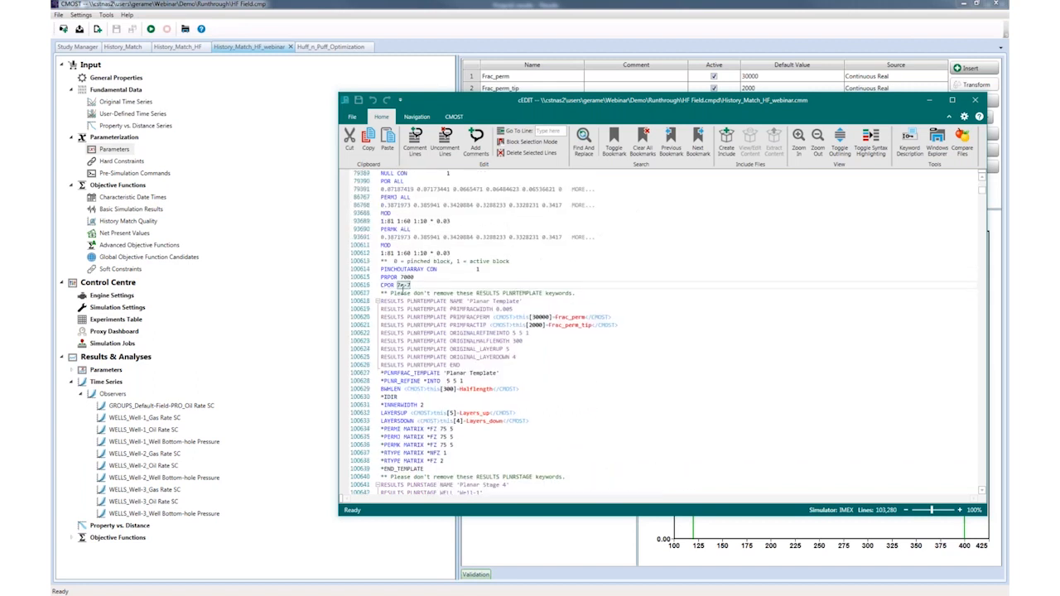
right_click(405, 288)
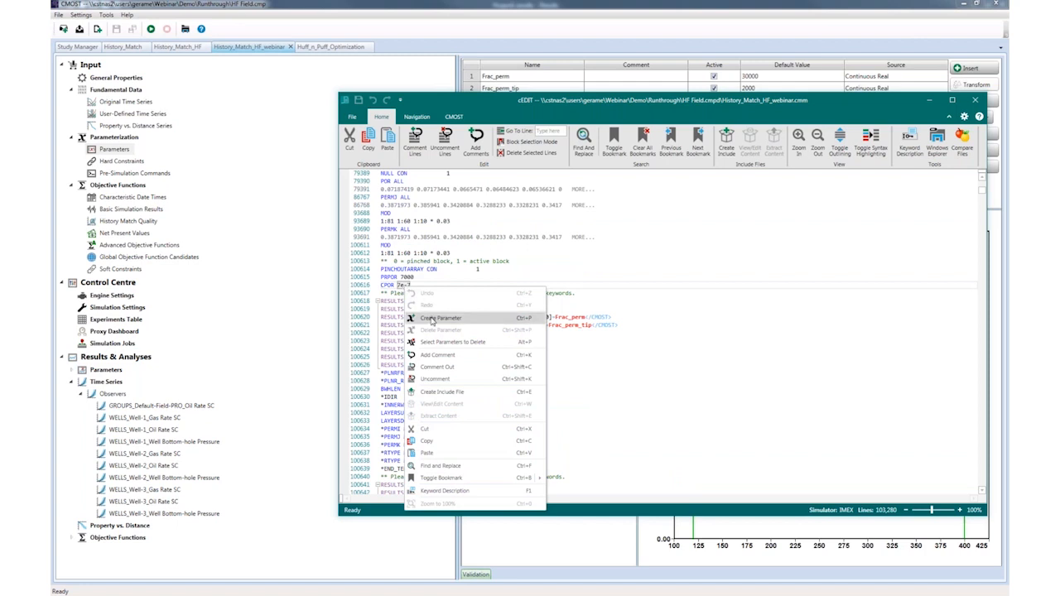
left_click(432, 320)
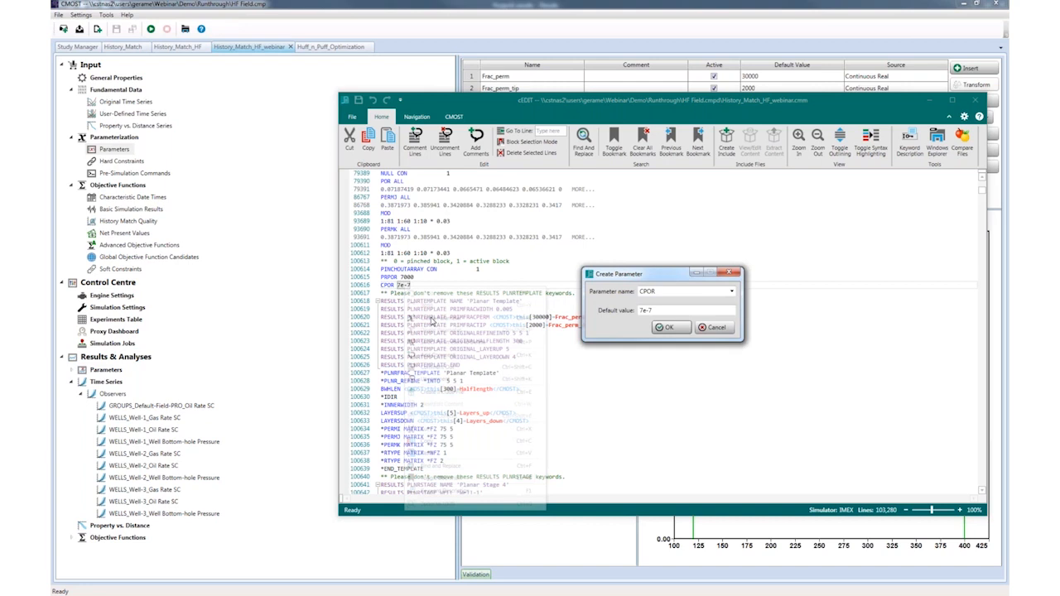
type("C")
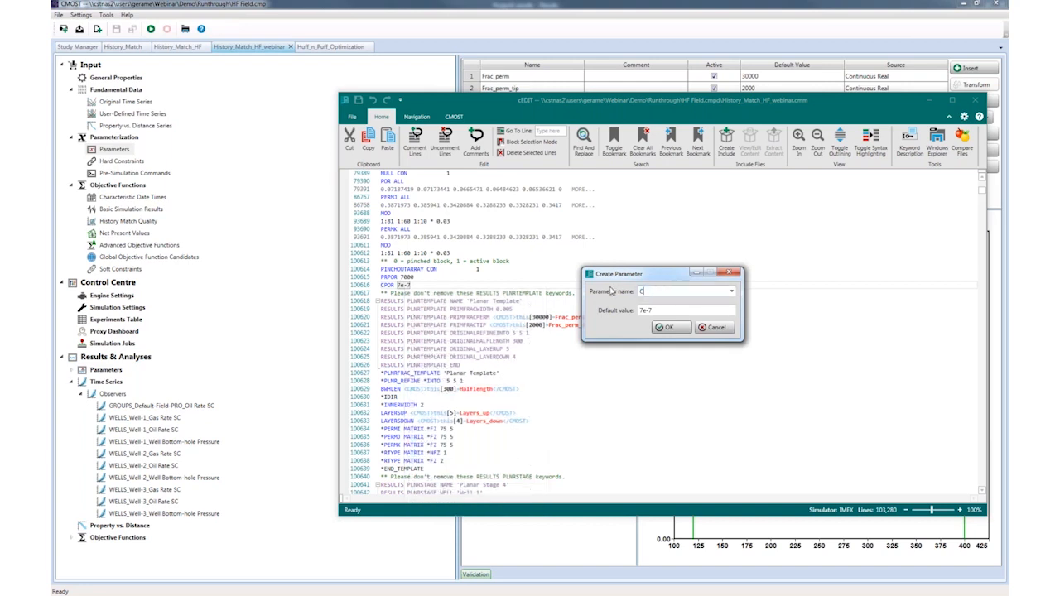
type("ompressibility")
left_click_drag(665, 279, 568, 260)
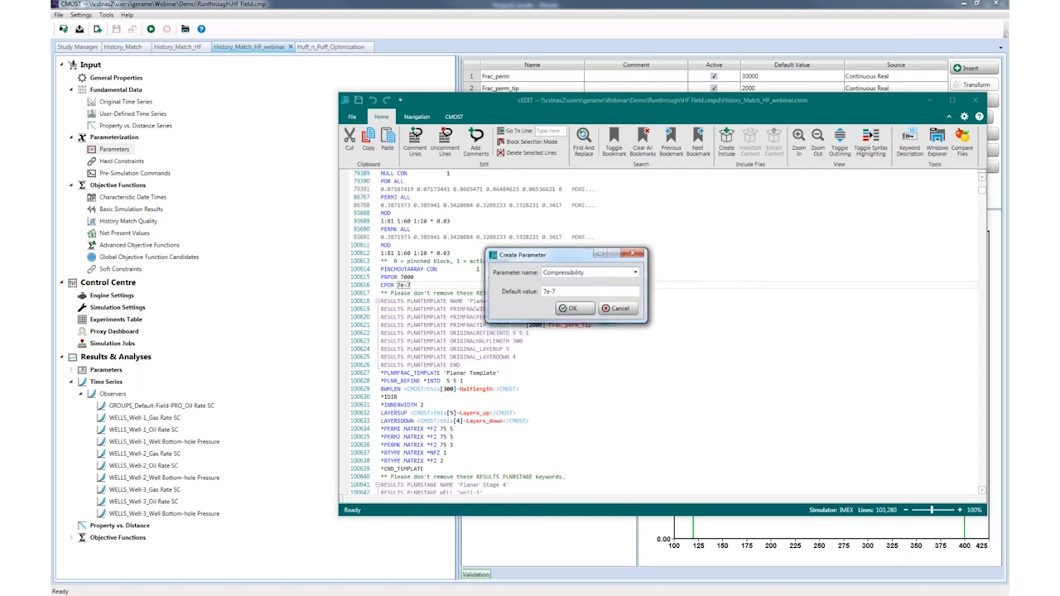
left_click(571, 308)
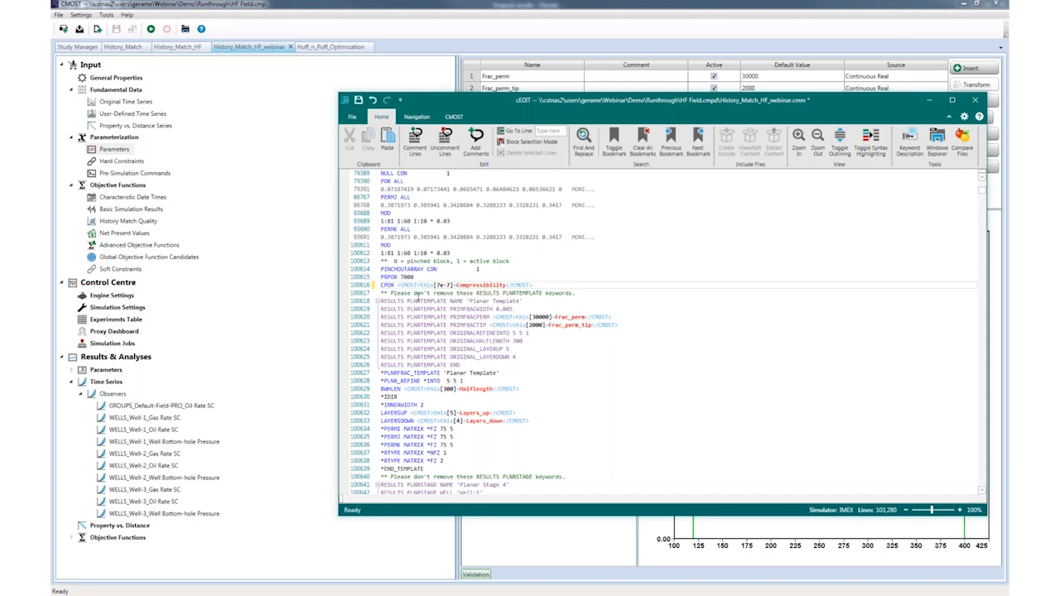
Examine the Compressibility parameter string and its default value on the CPOR line, and close cEDIT without saving the changes.
left_click_drag(398, 285, 462, 285)
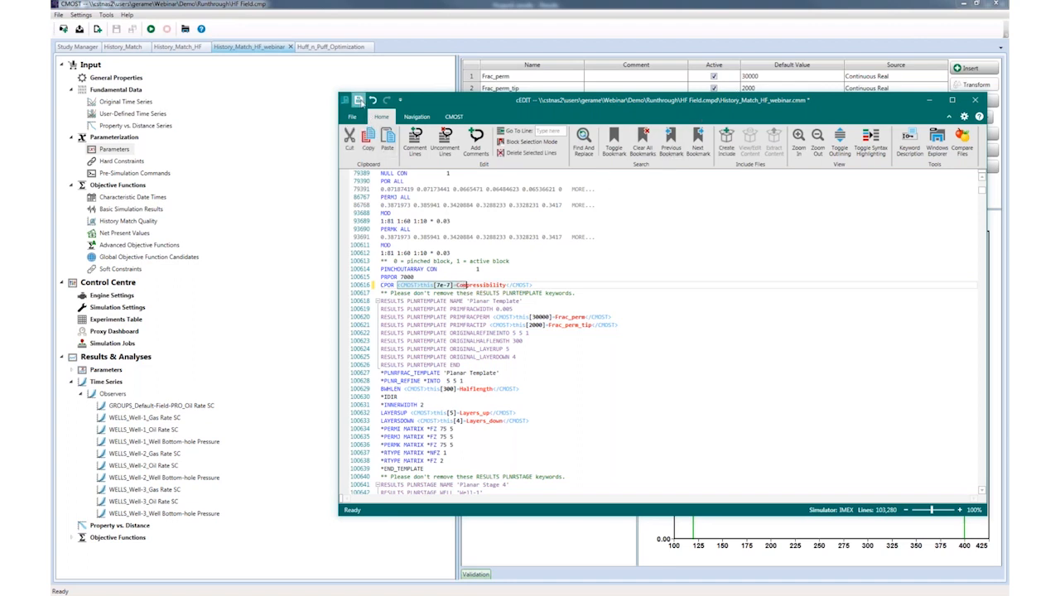
left_click(555, 286)
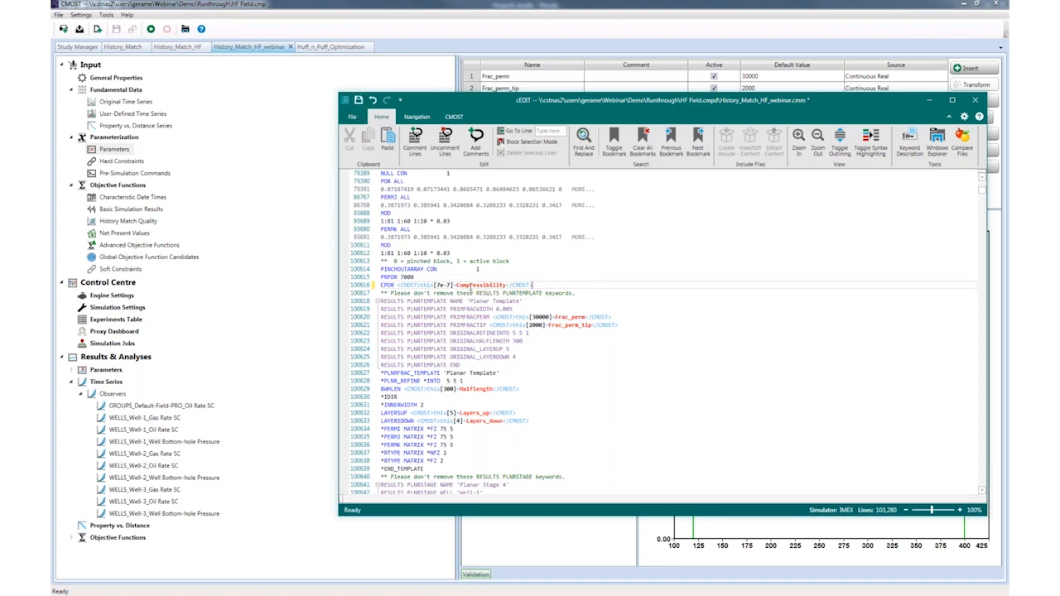
double_click(471, 287)
left_click(471, 287)
left_click_drag(434, 286, 452, 286)
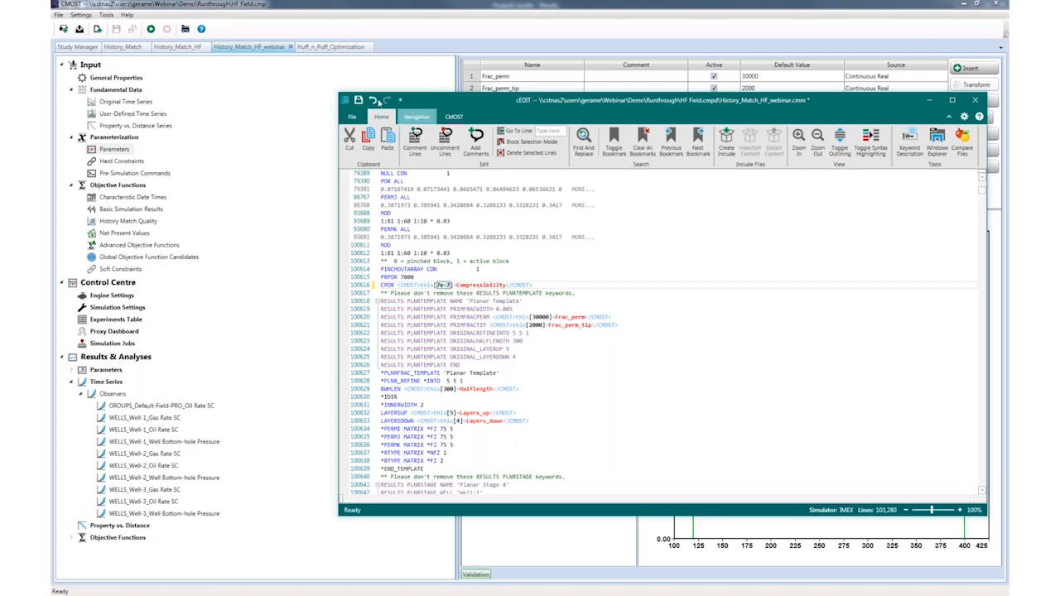
left_click(975, 99)
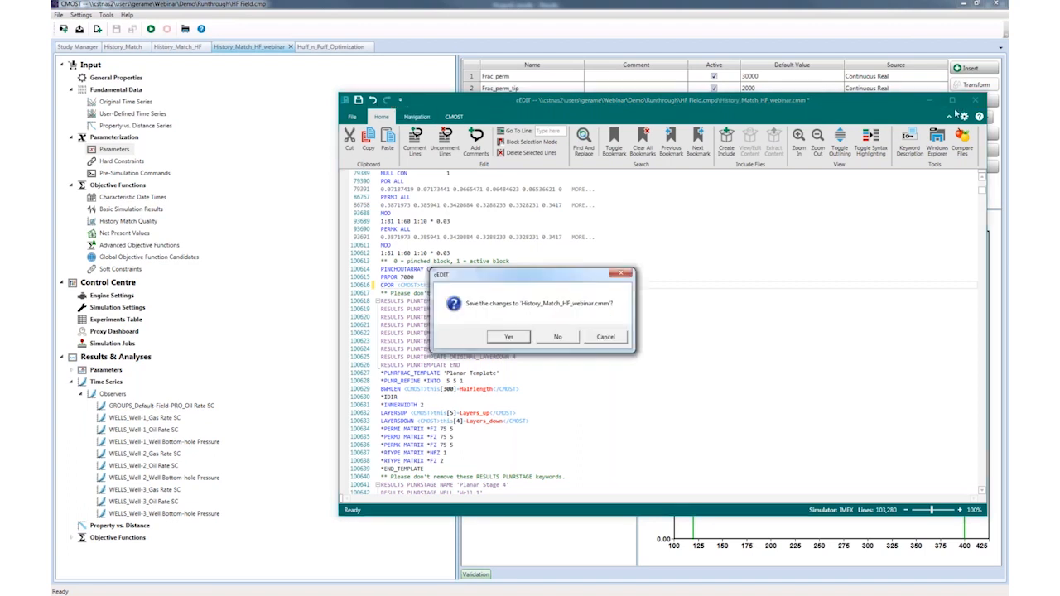
left_click(552, 338)
Open the history match quality definitions and review the time series terms of the Gas_rate, BHP and Oil_rate errors.
left_click(128, 221)
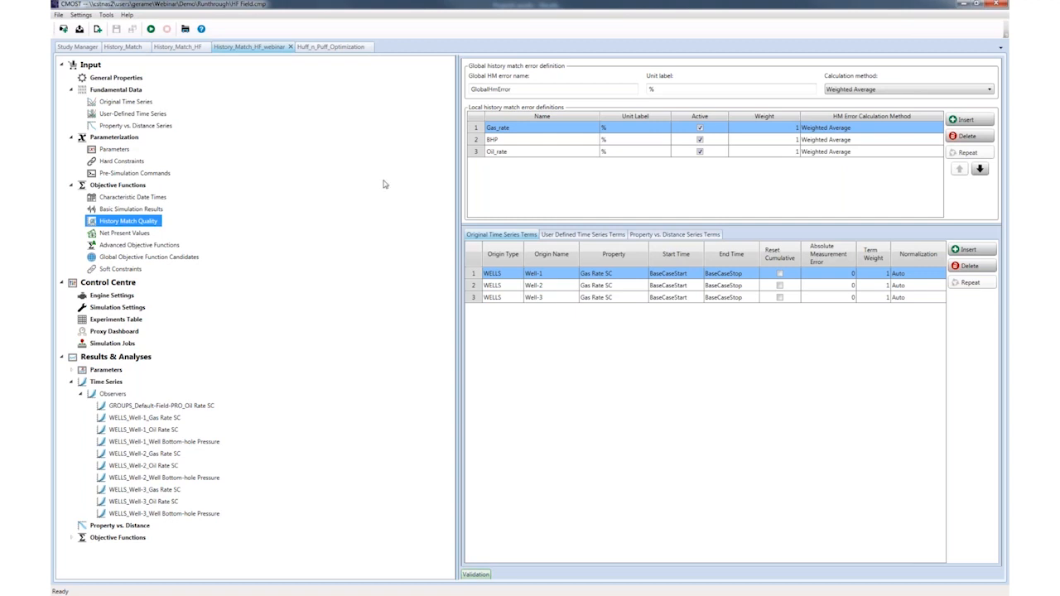
left_click(543, 196)
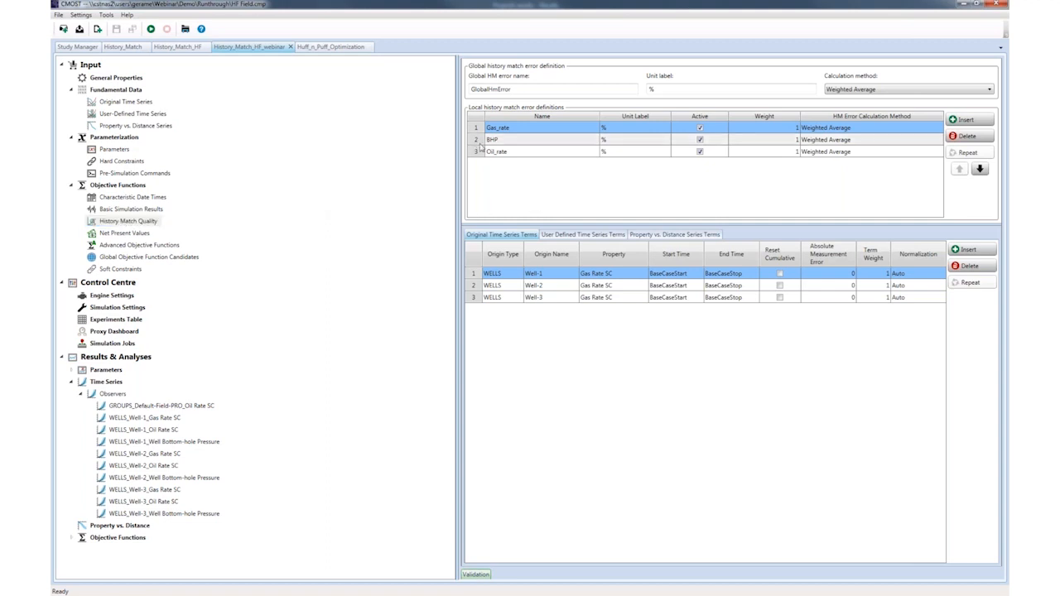
left_click(477, 156)
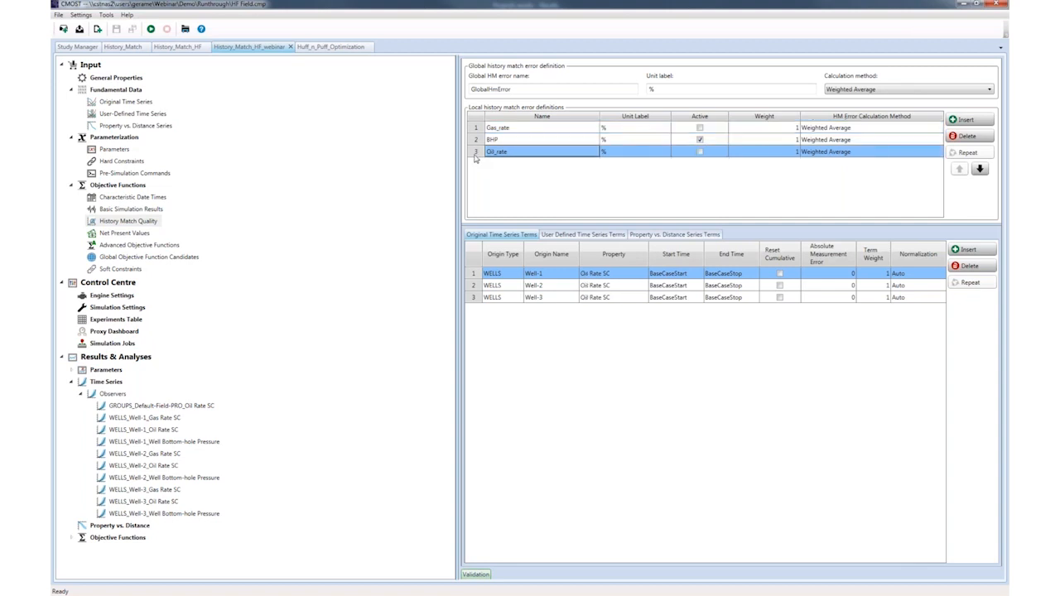
key("Up")
key("Up")
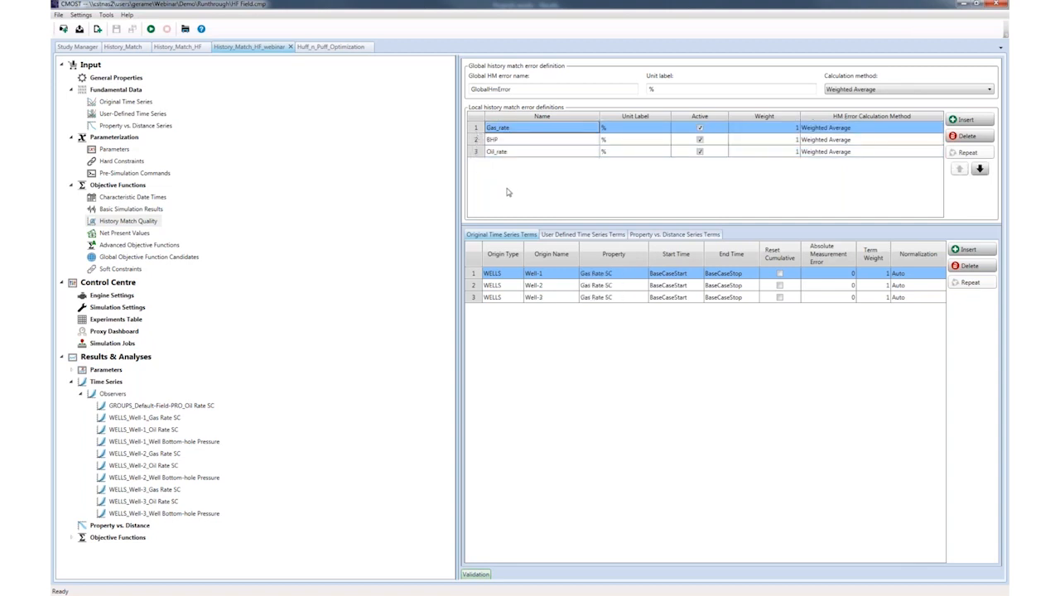
left_click(475, 142)
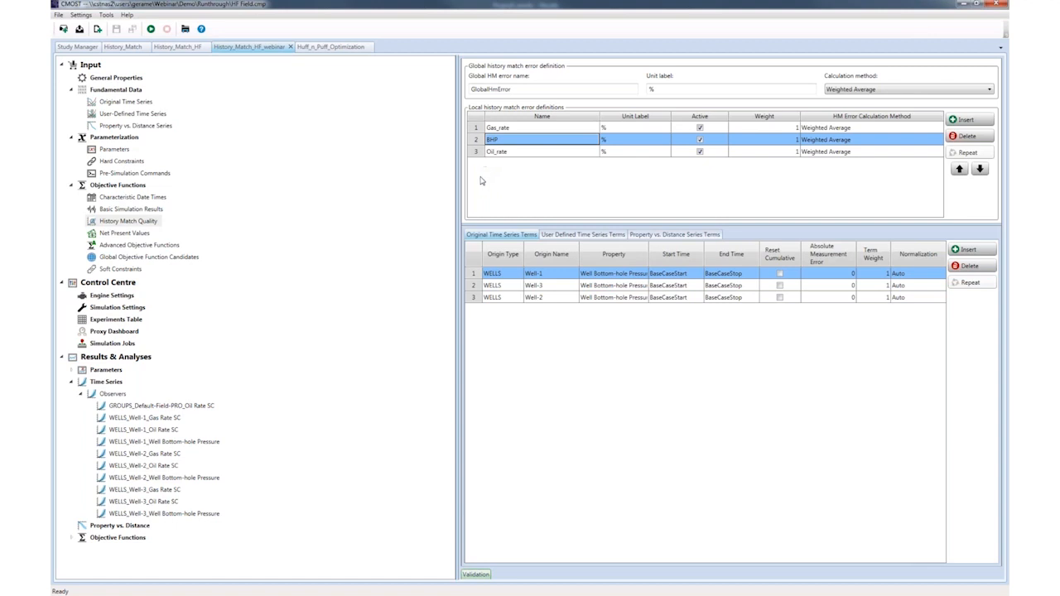
left_click(477, 152)
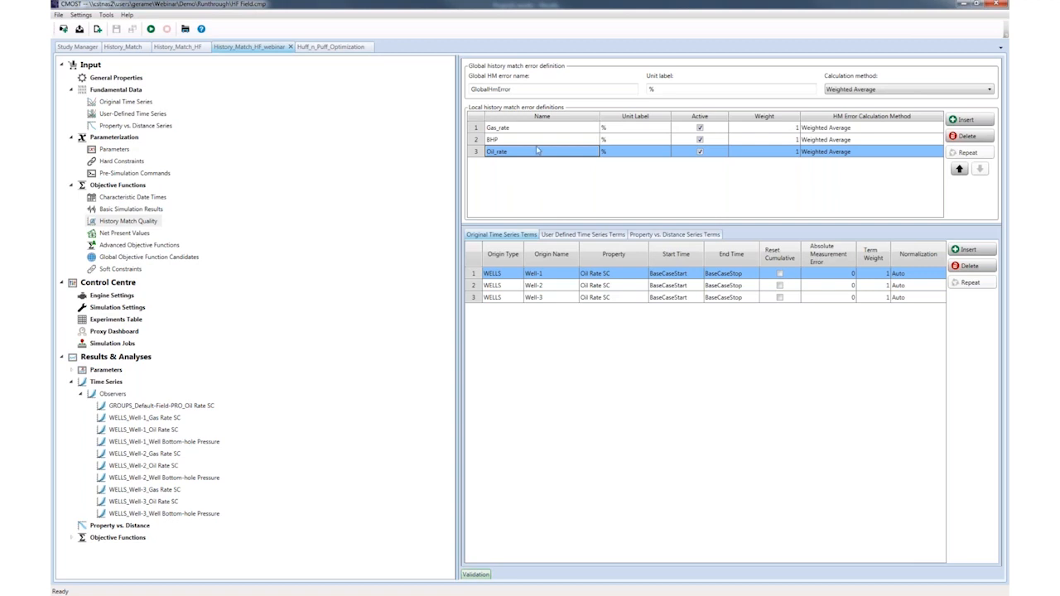
Open the engine settings and review the available global objective functions, search directions and history-matching engines.
left_click(107, 298)
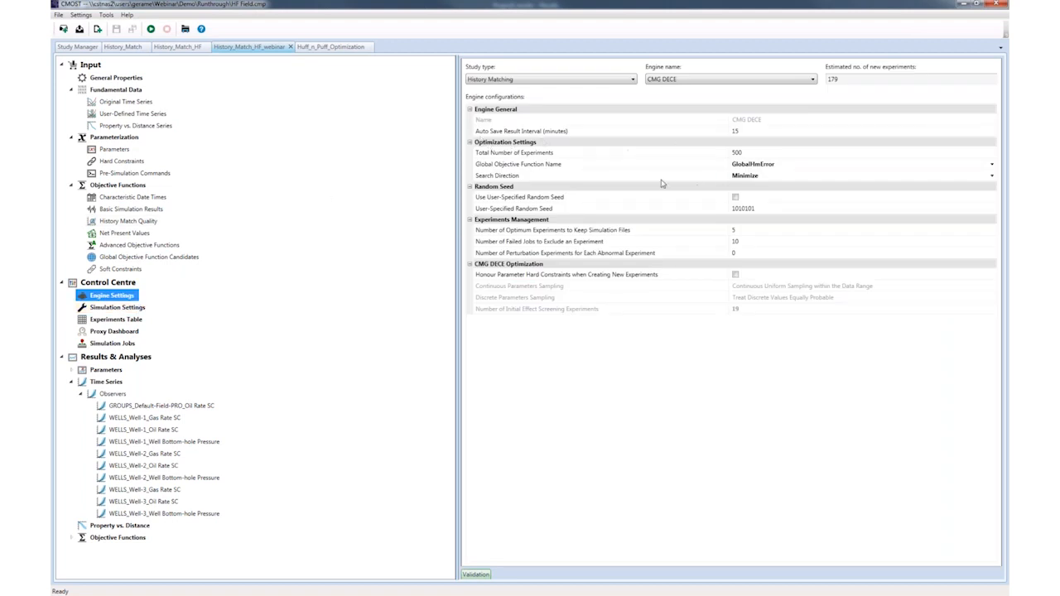
left_click(736, 166)
left_click(768, 166)
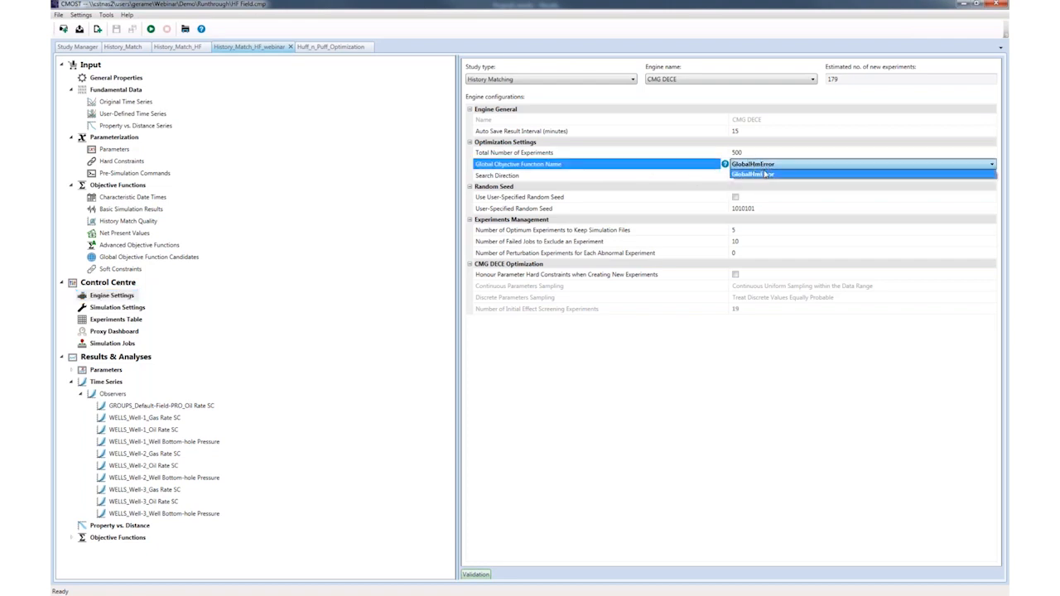
left_click(699, 175)
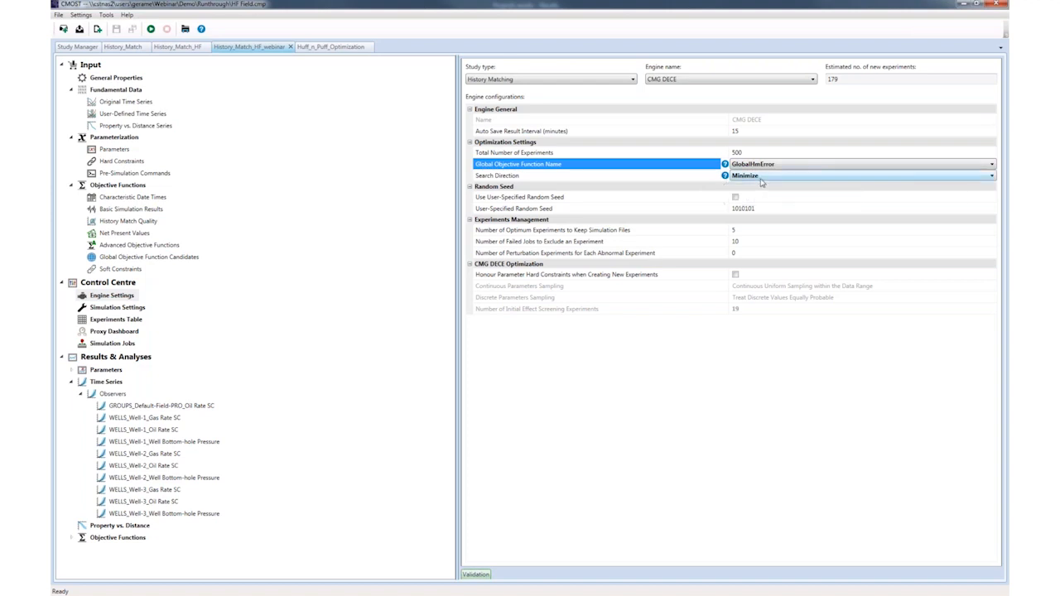
left_click(762, 177)
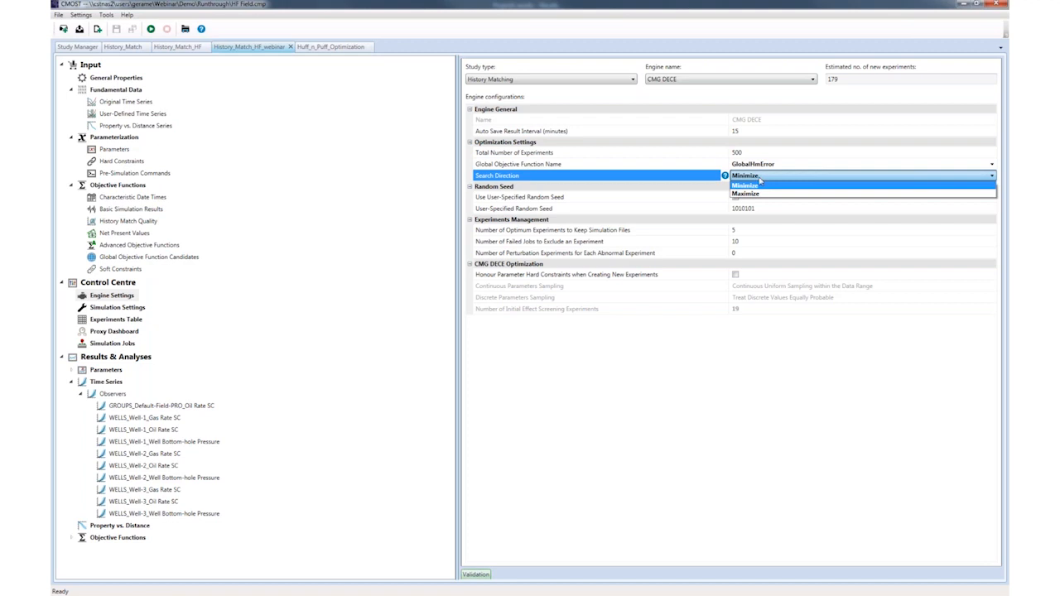
left_click(760, 180)
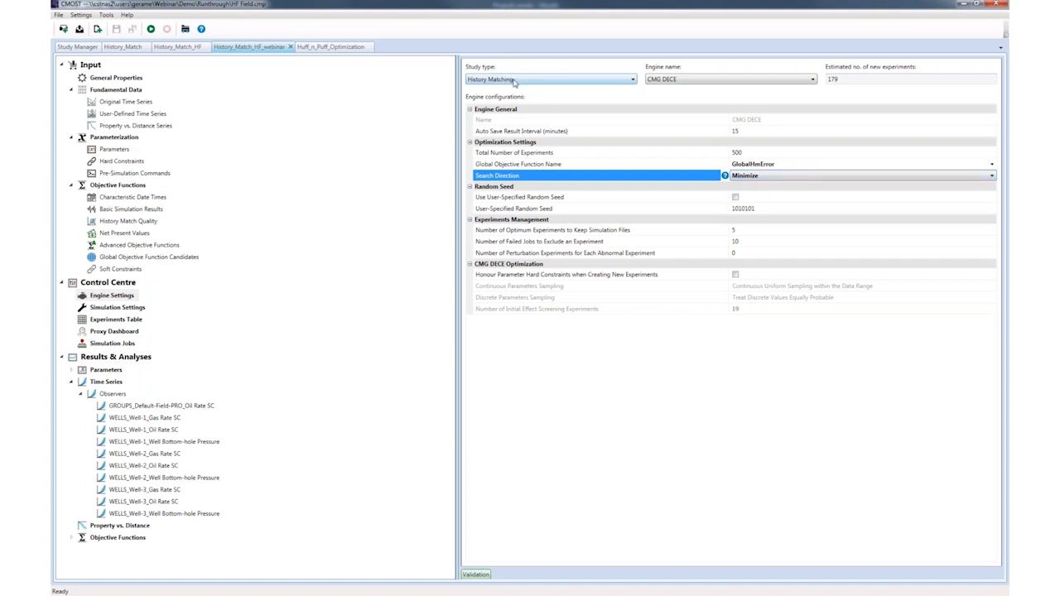
left_click(679, 80)
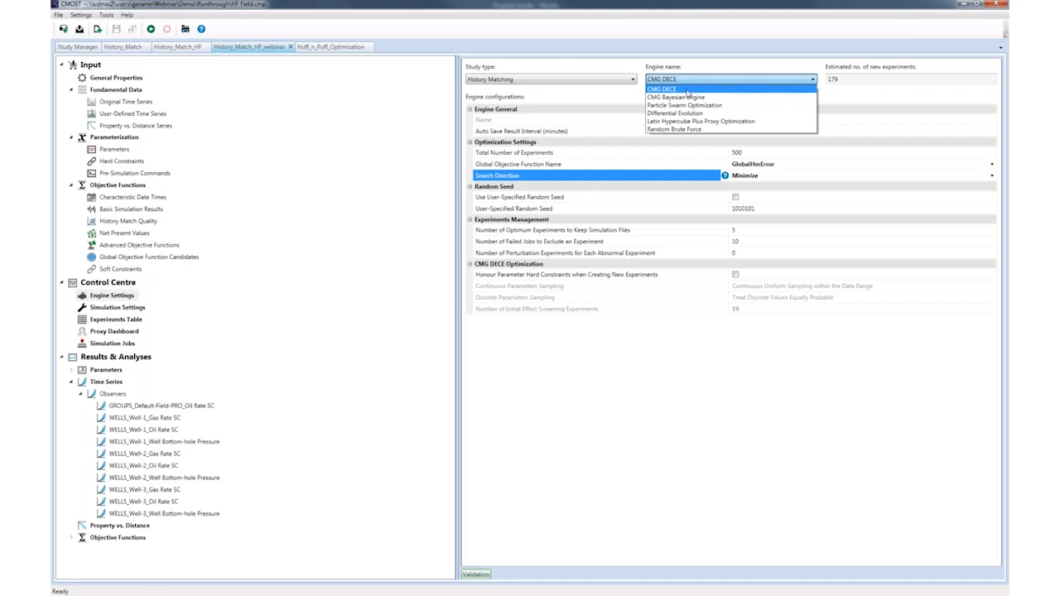
Open the simulation settings and inspect the HPC scheduler's maximum number of concurrent jobs.
left_click(122, 308)
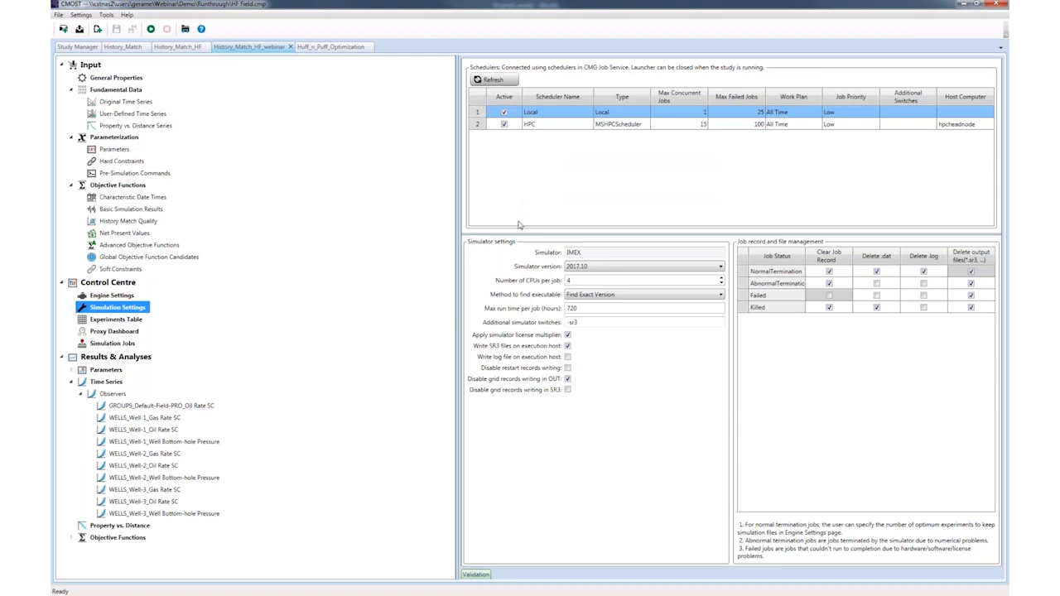
left_click(480, 124)
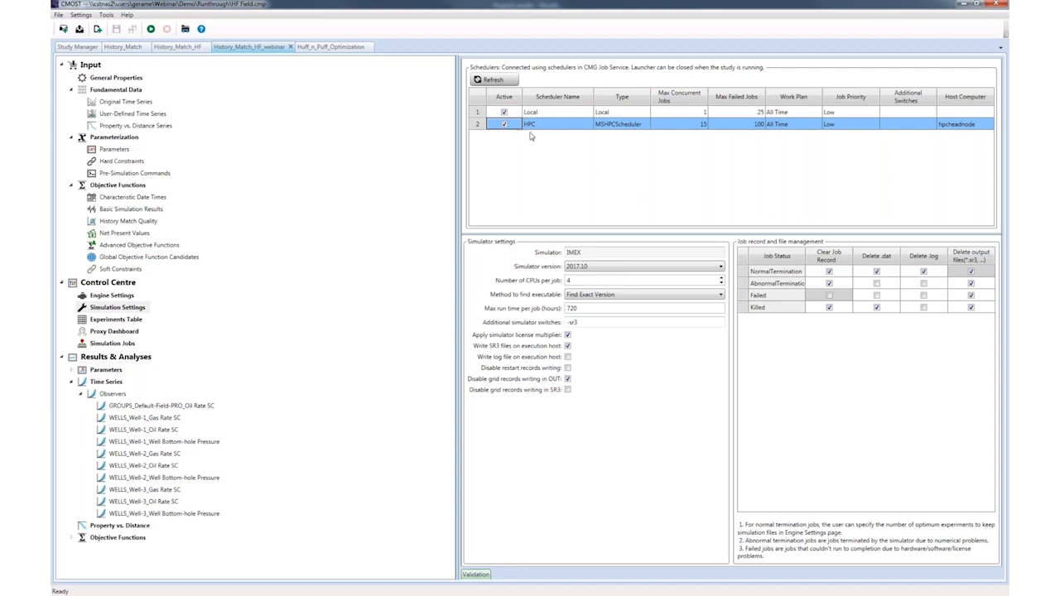
left_click(688, 128)
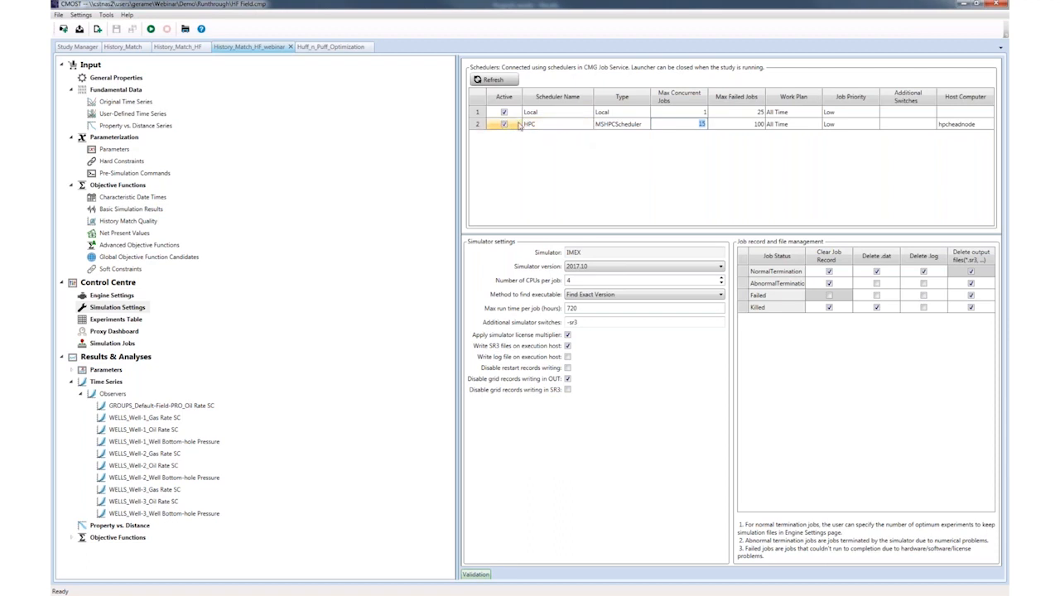
Check the Local scheduler row, and open the Control Centre to examine the experiments progress plot of the global history match error.
left_click(477, 114)
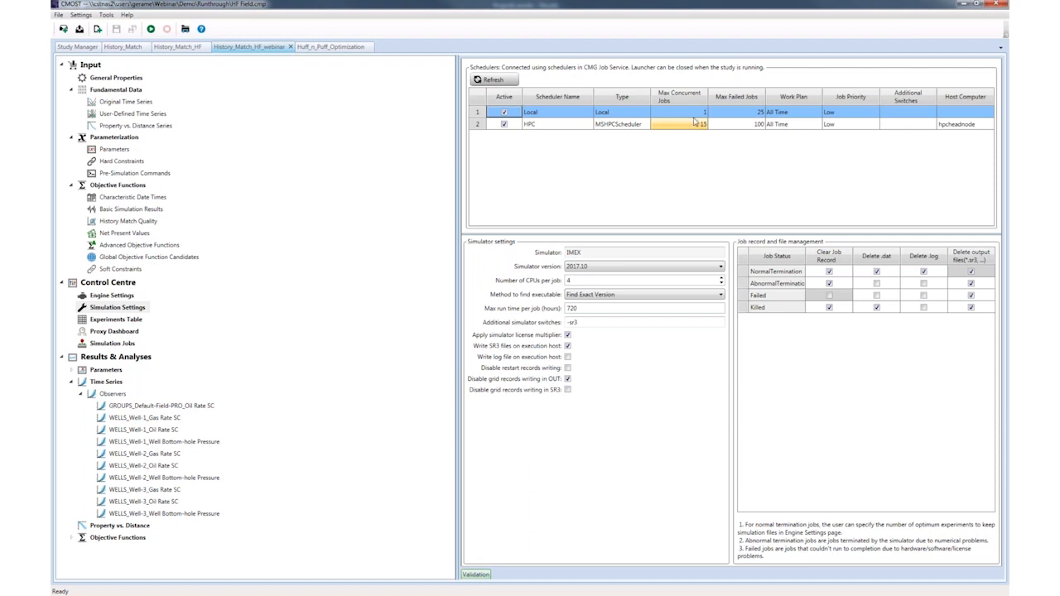
left_click(131, 287)
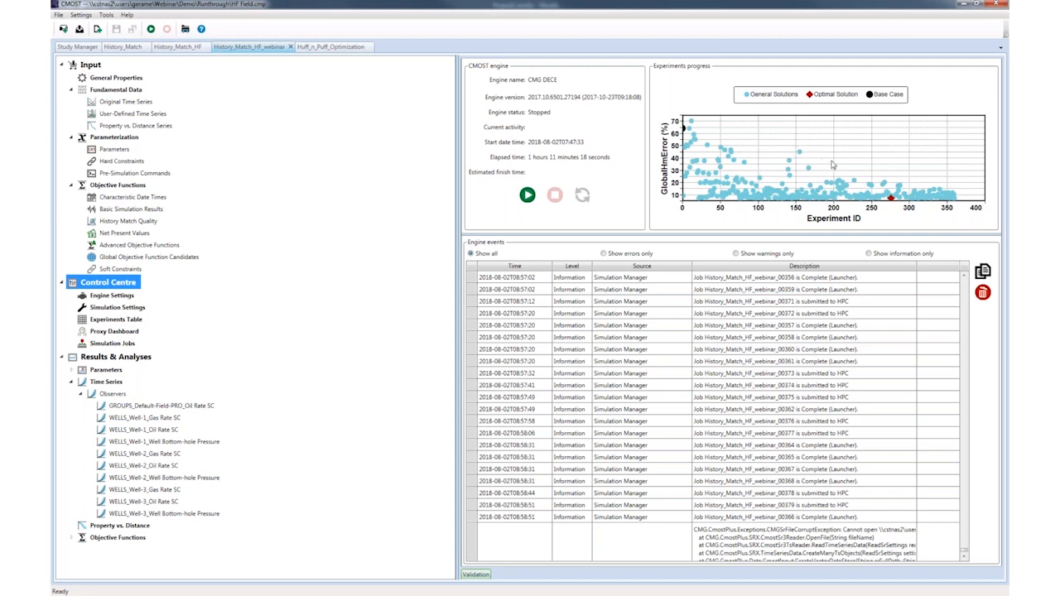
mouse_move(894, 204)
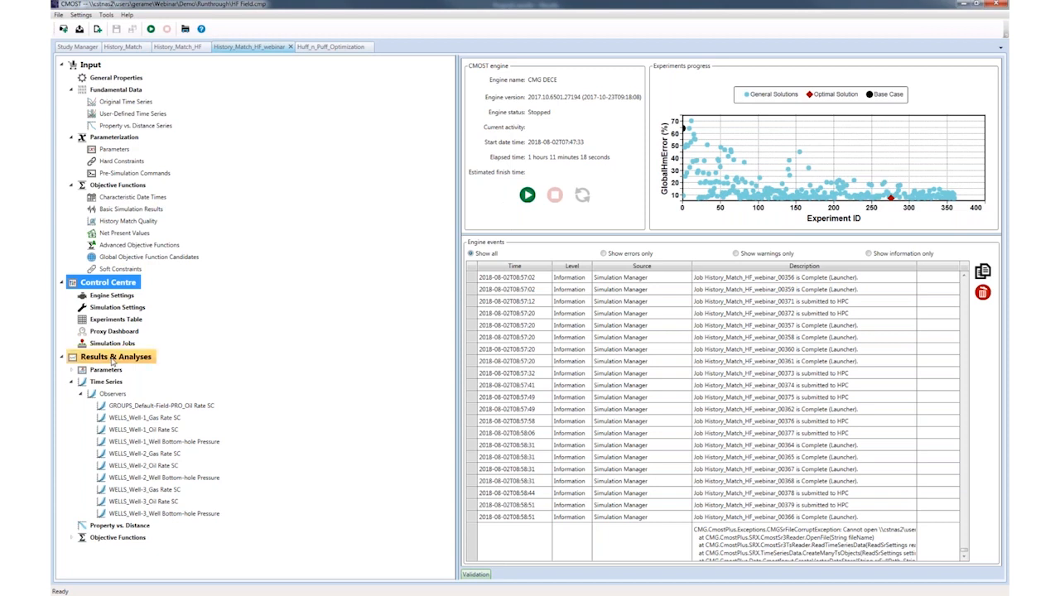
Review the Well-1 time series results for gas rate, oil rate and bottom-hole pressure against the field history.
left_click(136, 405)
left_click(140, 418)
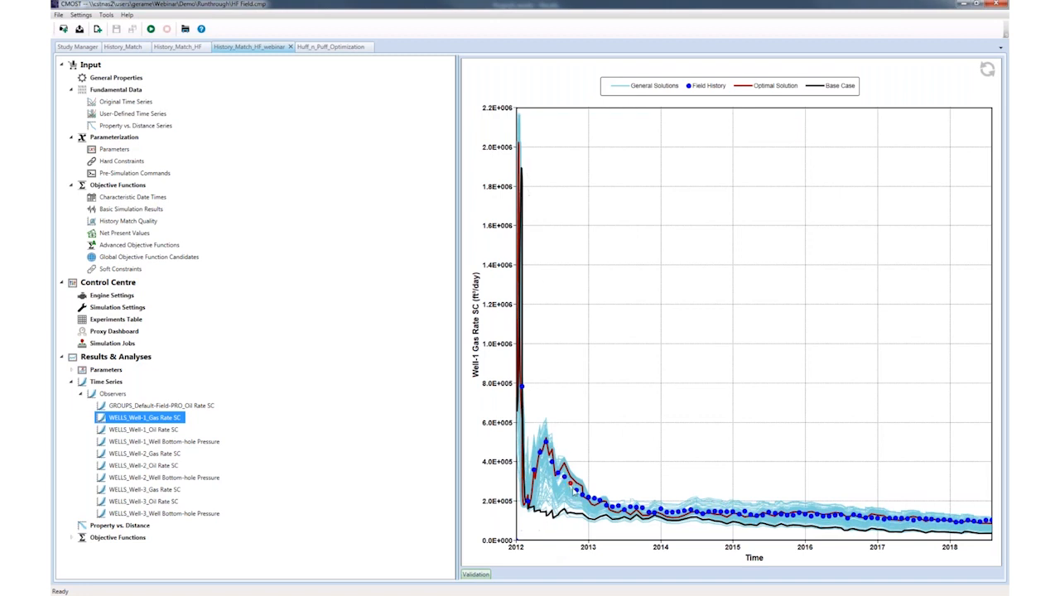
left_click(164, 431)
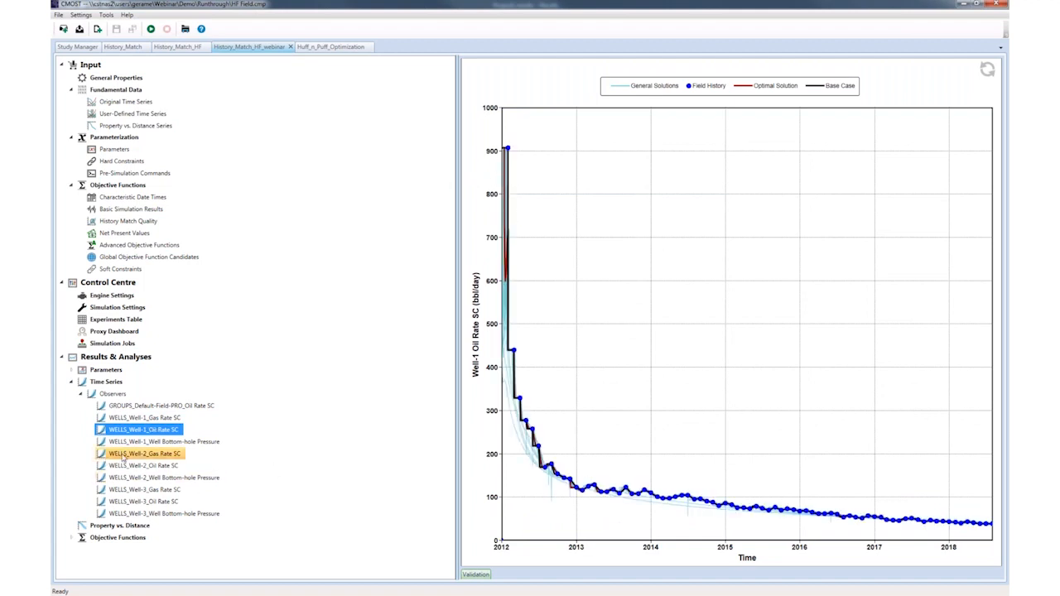
left_click(164, 441)
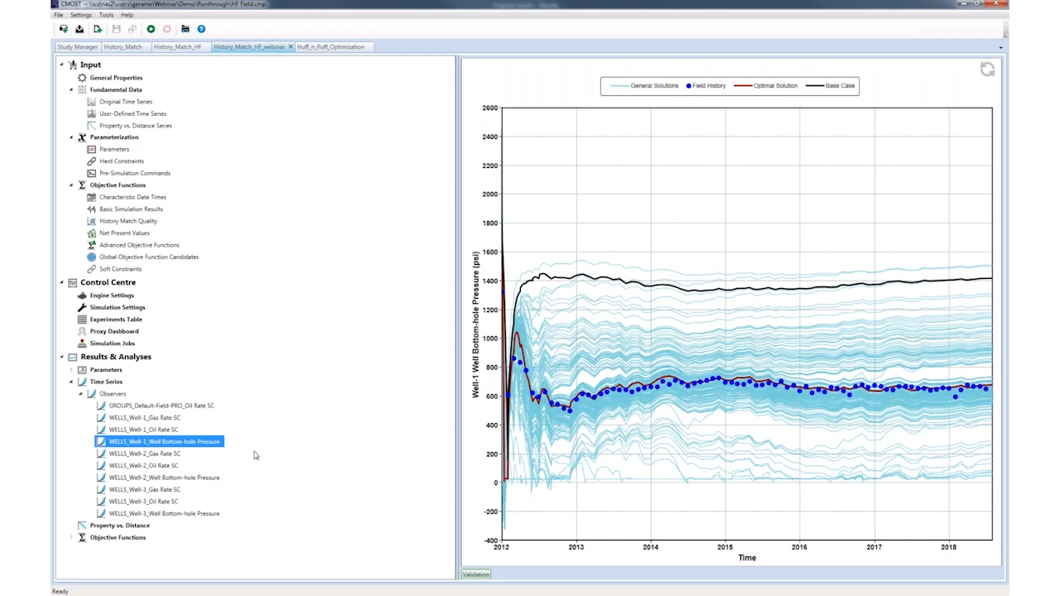
Review the gas rate, oil rate and bottom-hole pressure time series results of Well-2 and Well-3.
left_click(169, 458)
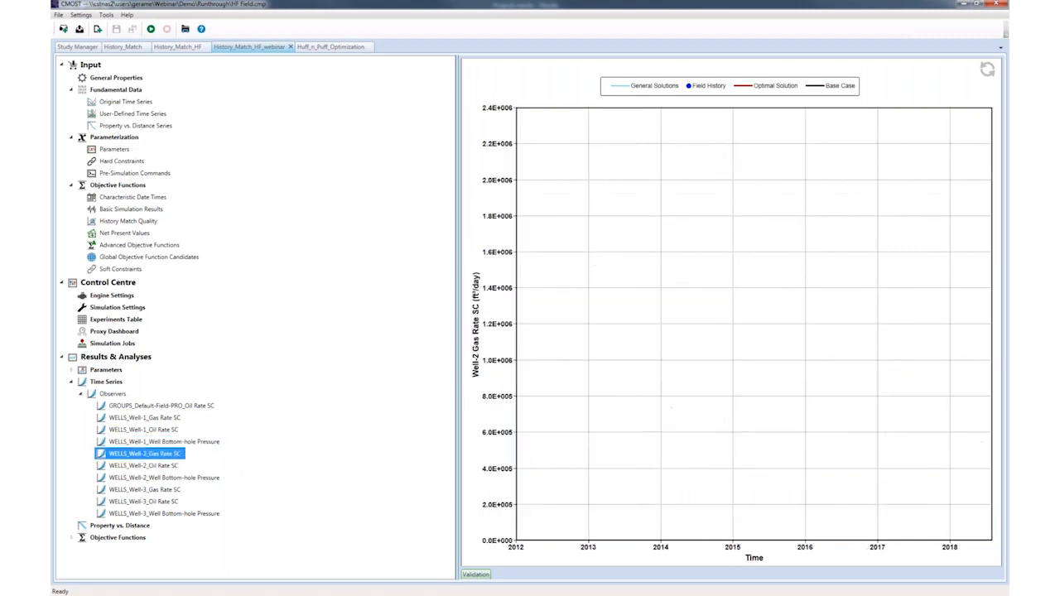
left_click(164, 469)
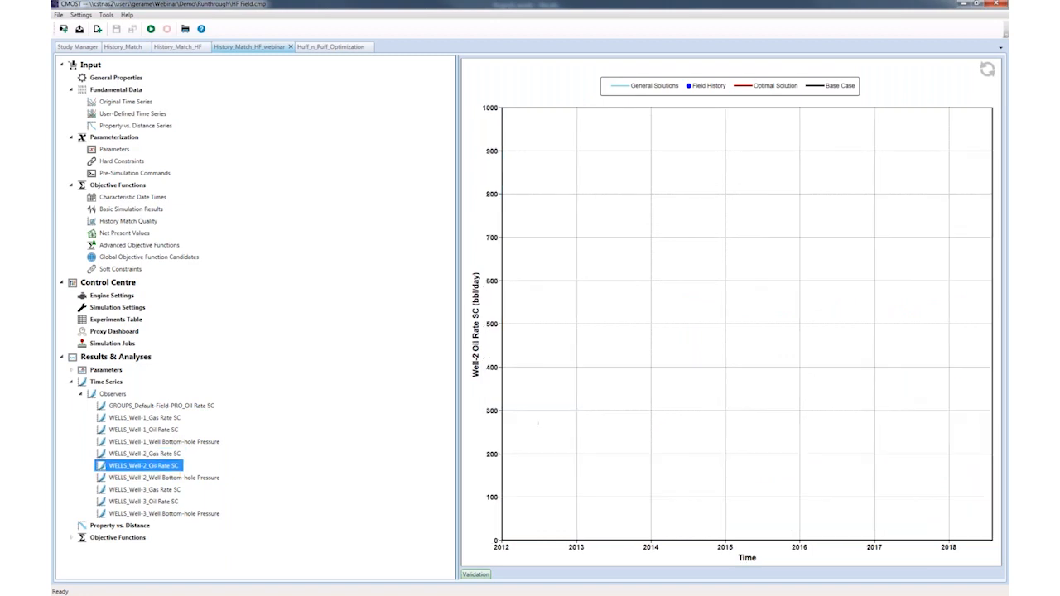
left_click(164, 478)
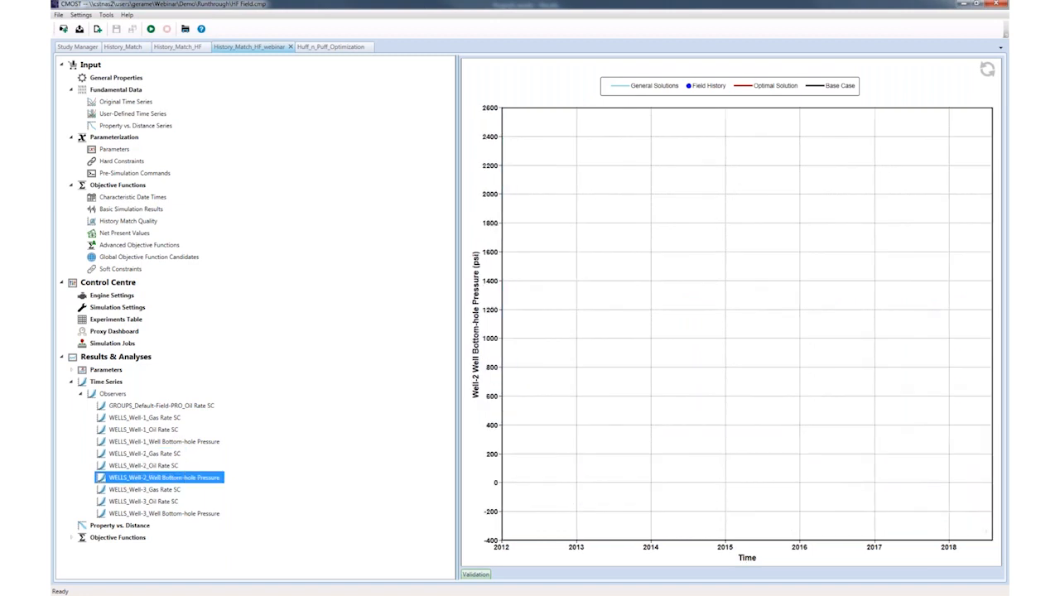
left_click(136, 490)
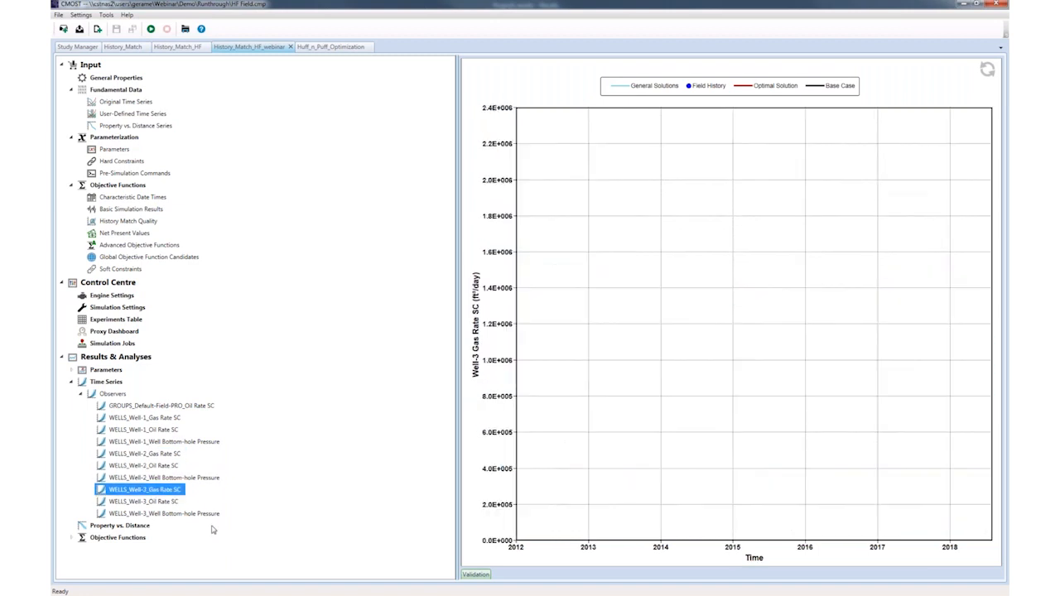
left_click(141, 502)
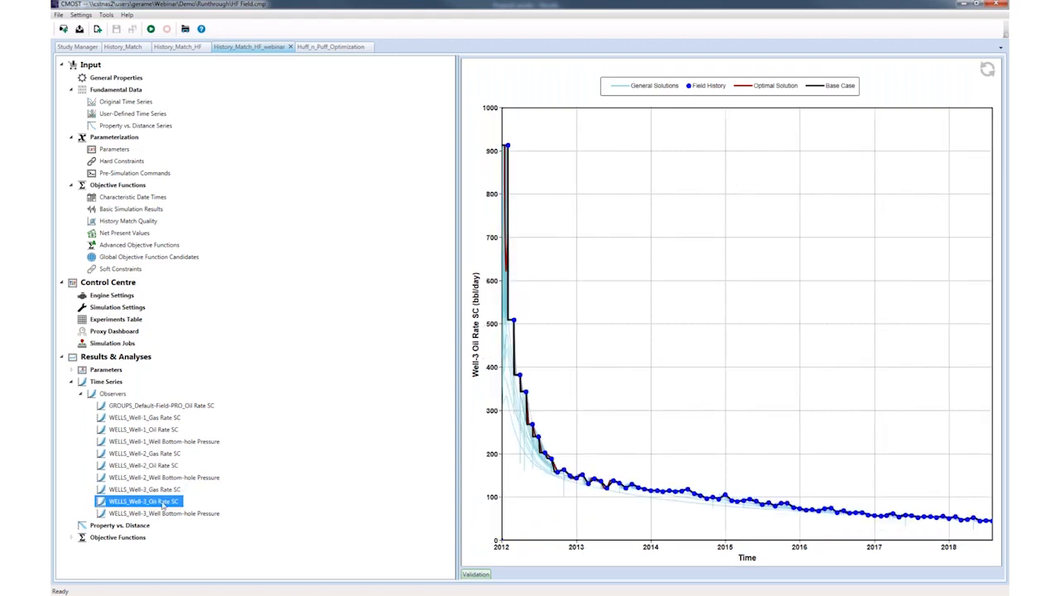
left_click(167, 514)
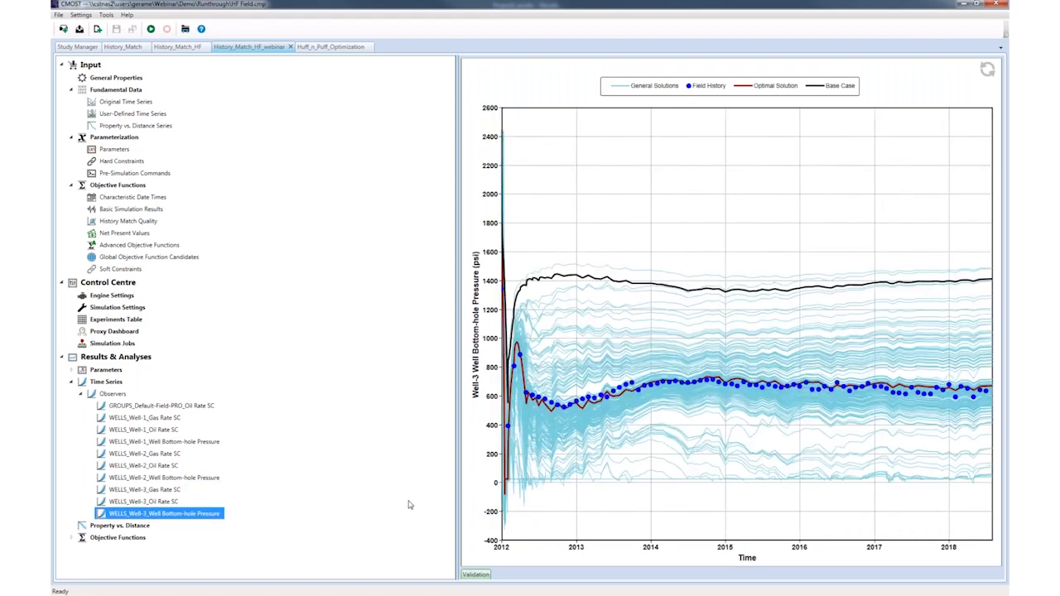
Switch to the HF_Natural_Depletion_withHistory_GEM model in Builder and locate its Group-2 and Dates entries.
mouse_move(662, 398)
mouse_move(657, 385)
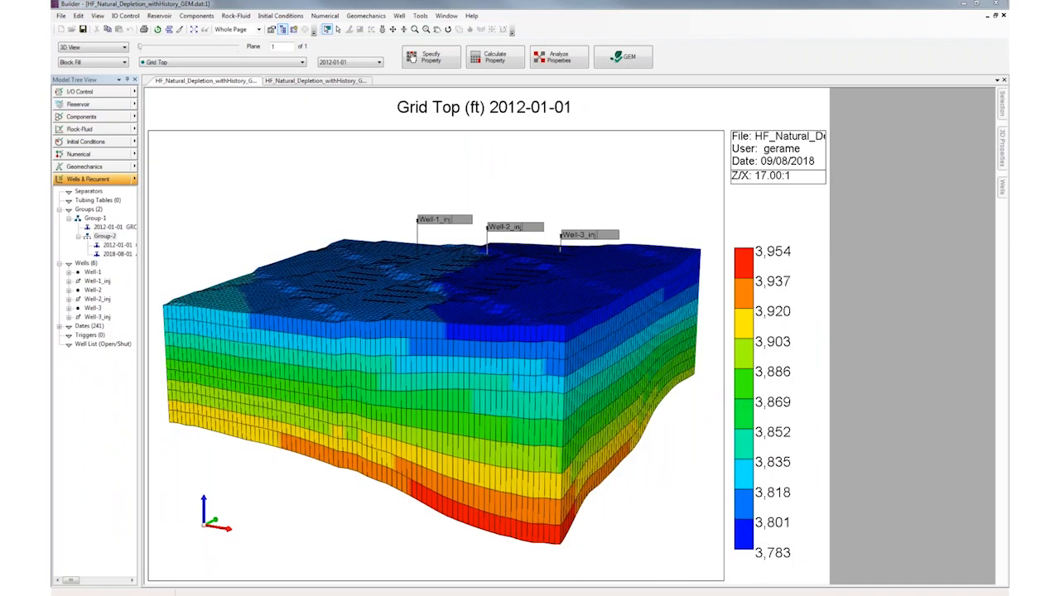
left_click(104, 237)
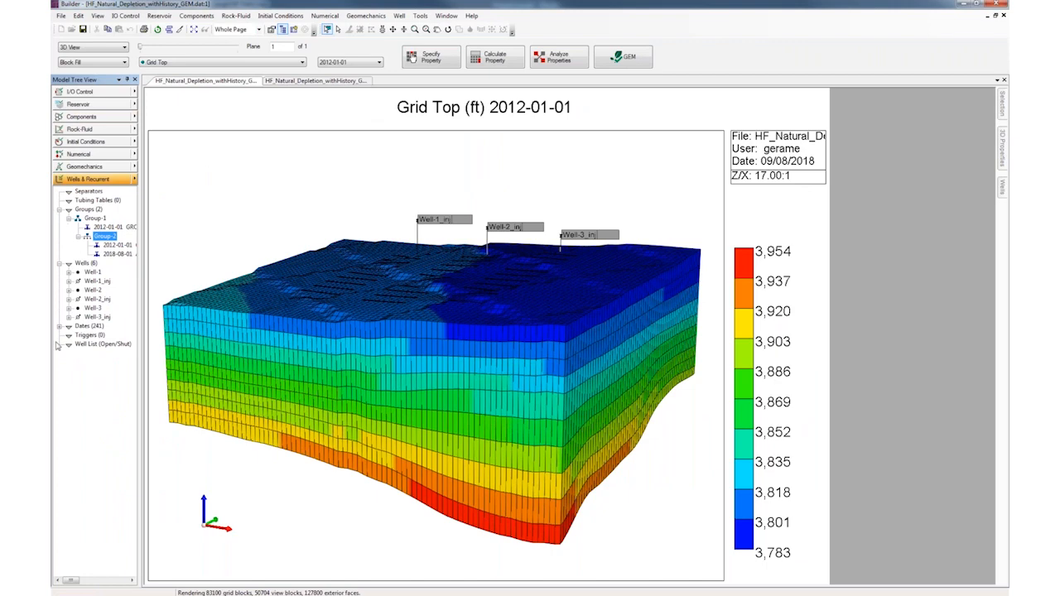
left_click(88, 326)
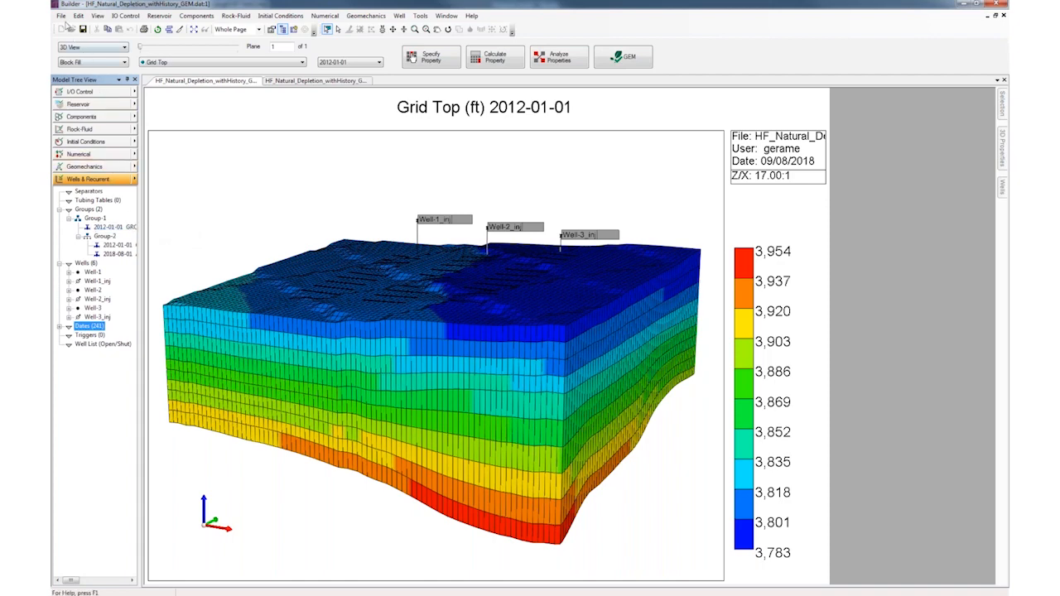
Look up the option for converting the dataset's simulator type, and leave it without converting.
left_click(61, 17)
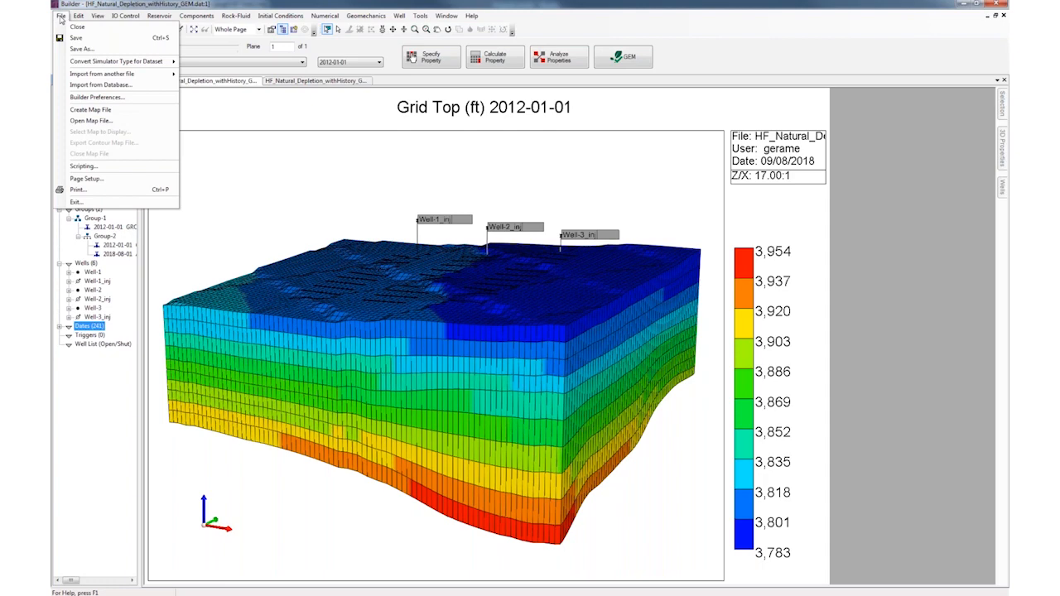
mouse_move(93, 64)
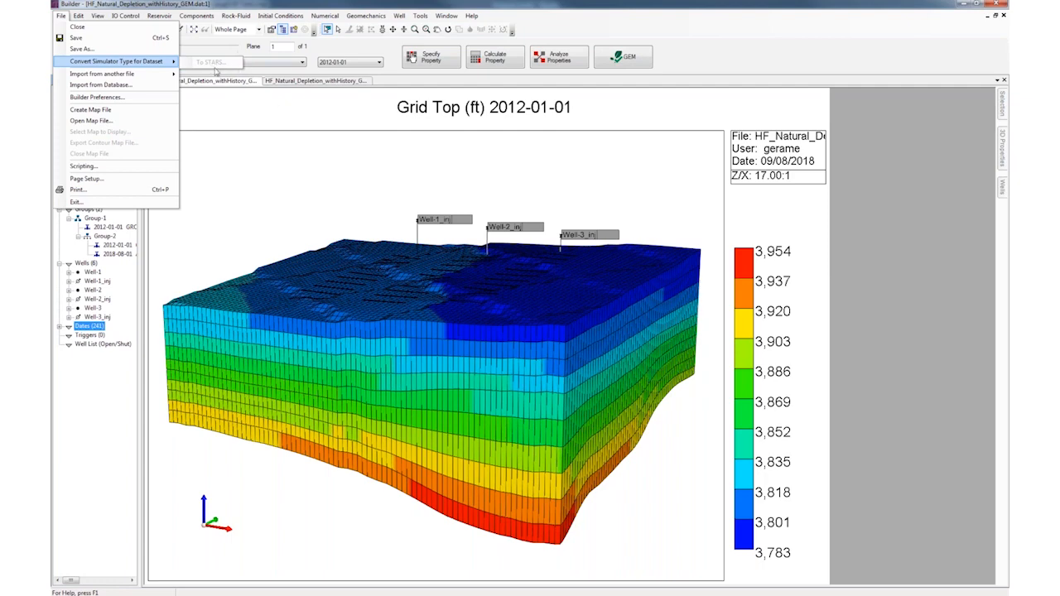
left_click(262, 150)
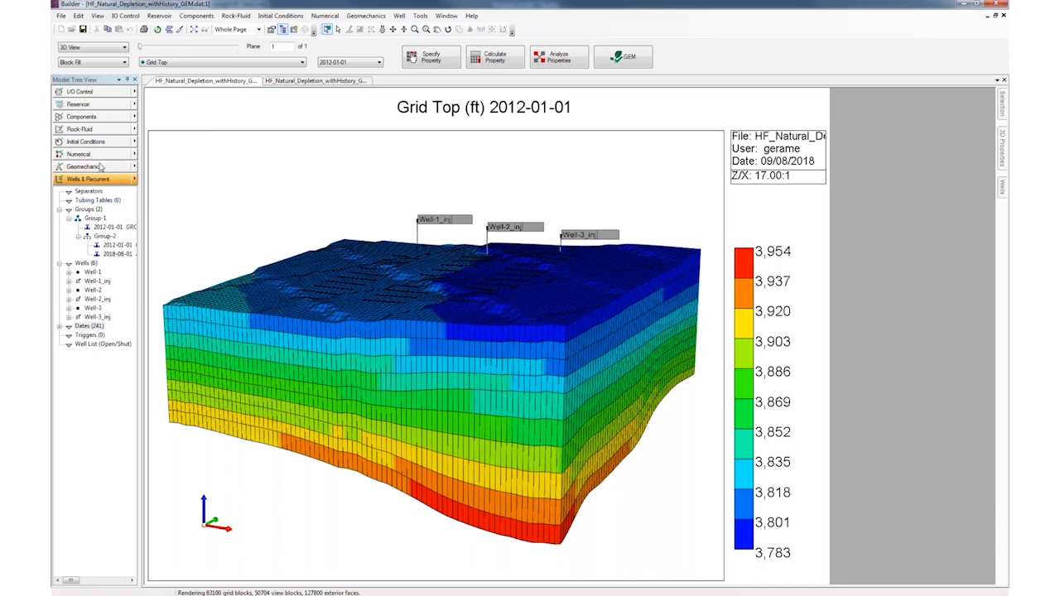
Locate Well-1_inj and the dates, and open Group-2's GCONCYCLE_START event at 2018-08-01 in the group events.
left_click(97, 281)
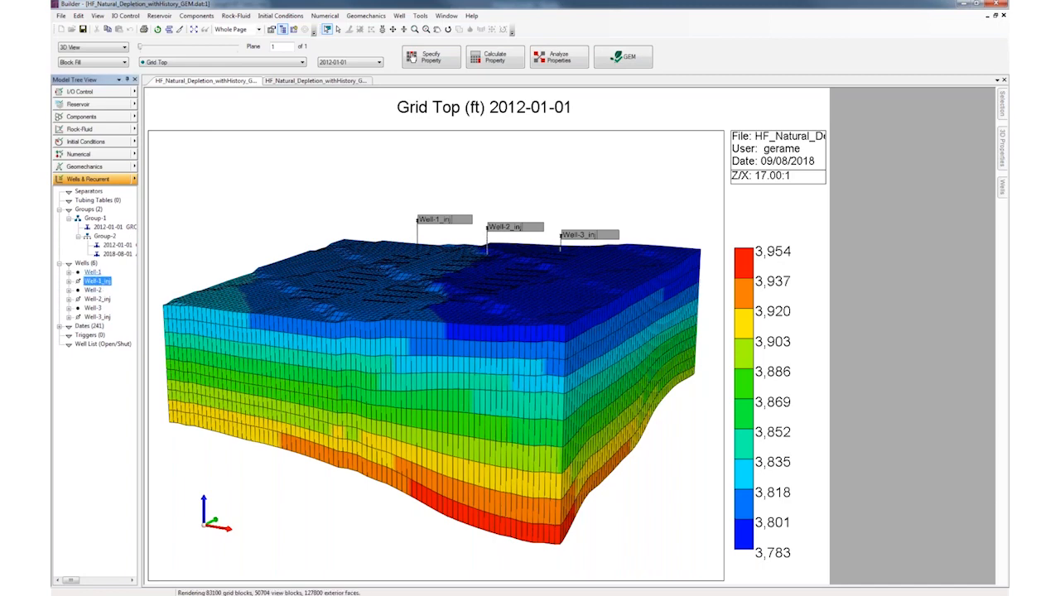
left_click(96, 327)
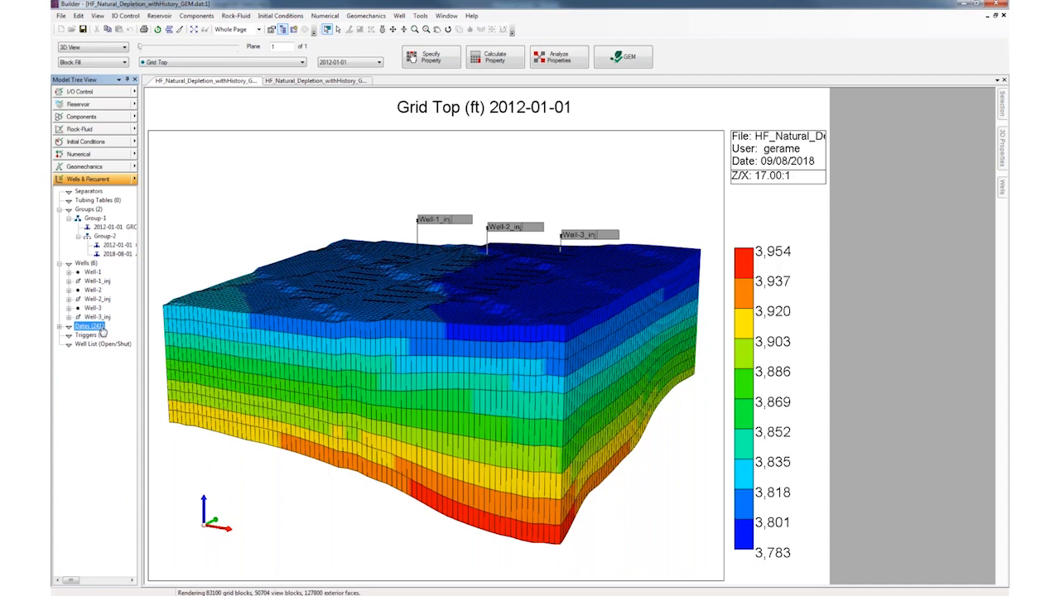
double_click(102, 237)
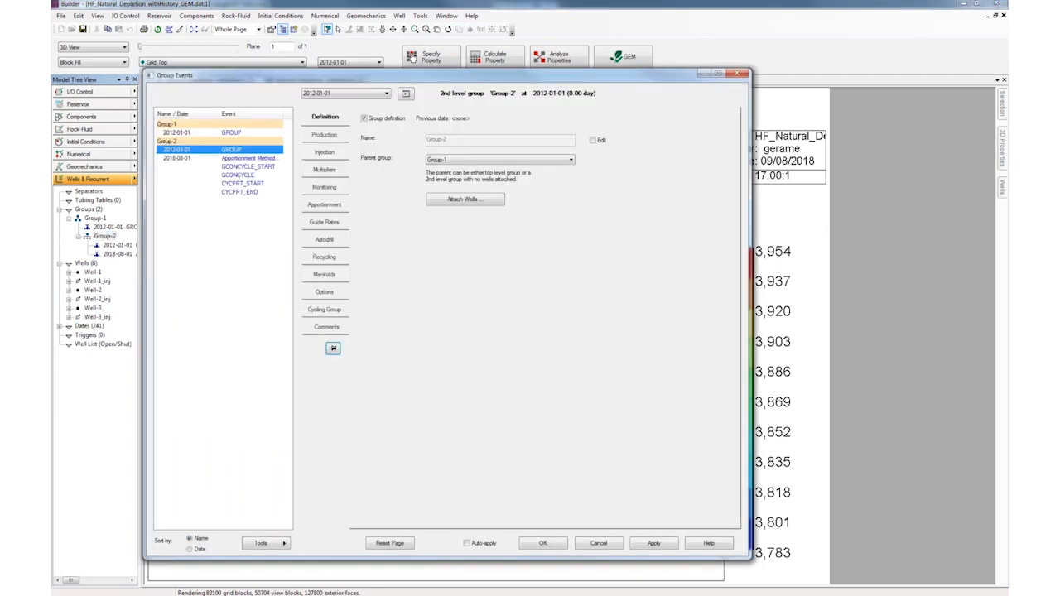
left_click_drag(257, 80, 338, 79)
left_click(332, 164)
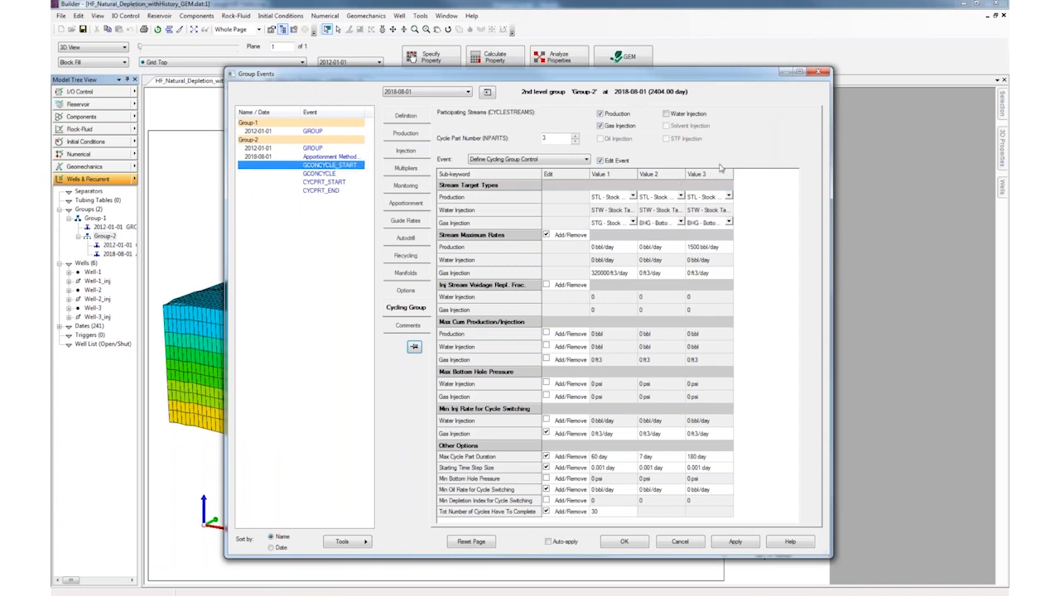
left_click_drag(632, 74, 543, 37)
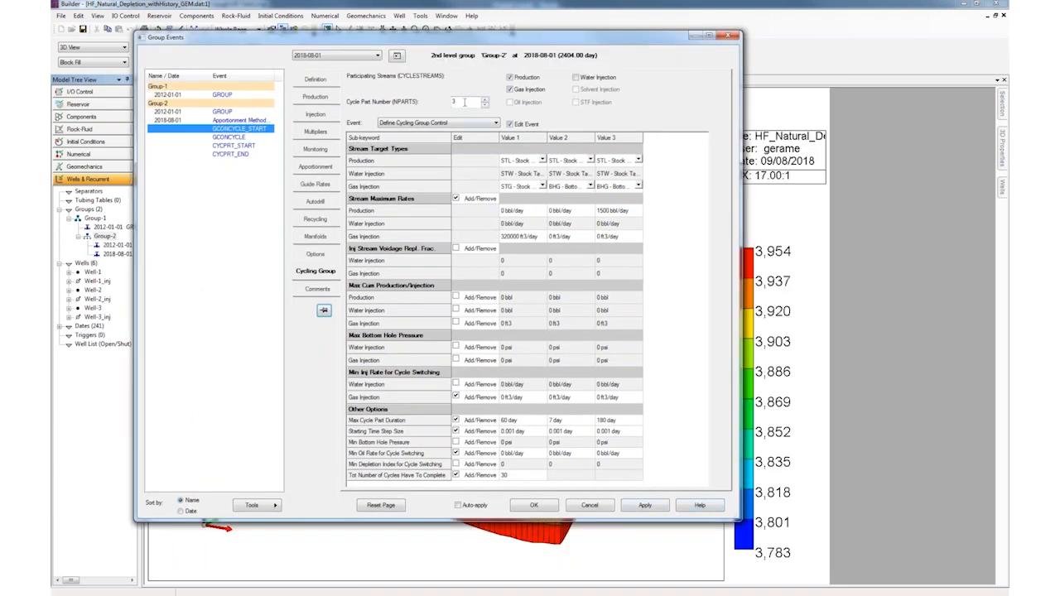
Examine the cycle part number and the Value 1, Value 2 and Value 3 columns, and enlarge the Group Events window.
left_click(465, 101)
double_click(465, 101)
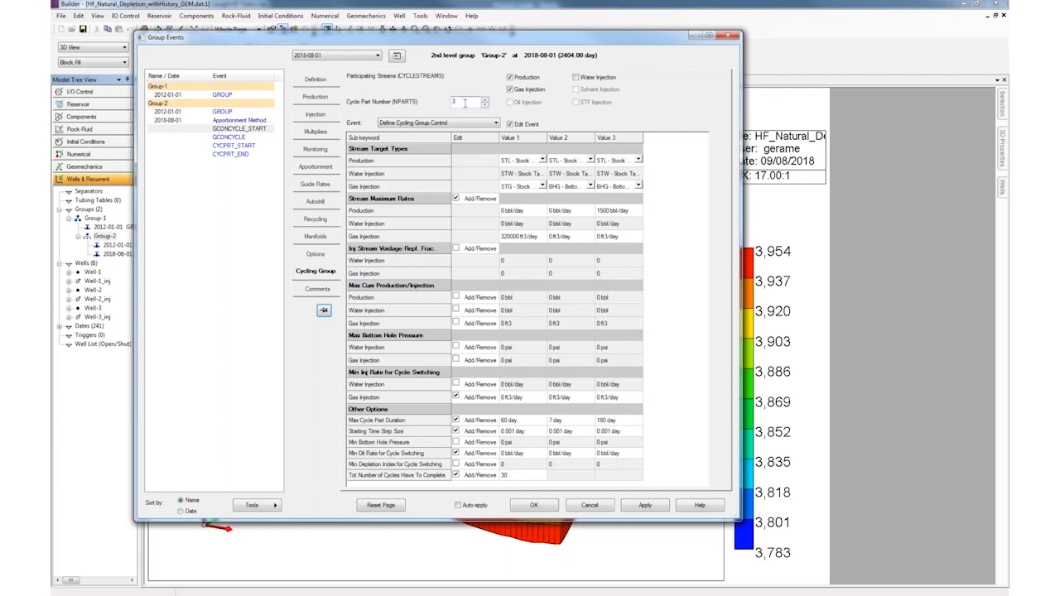
left_click(523, 139)
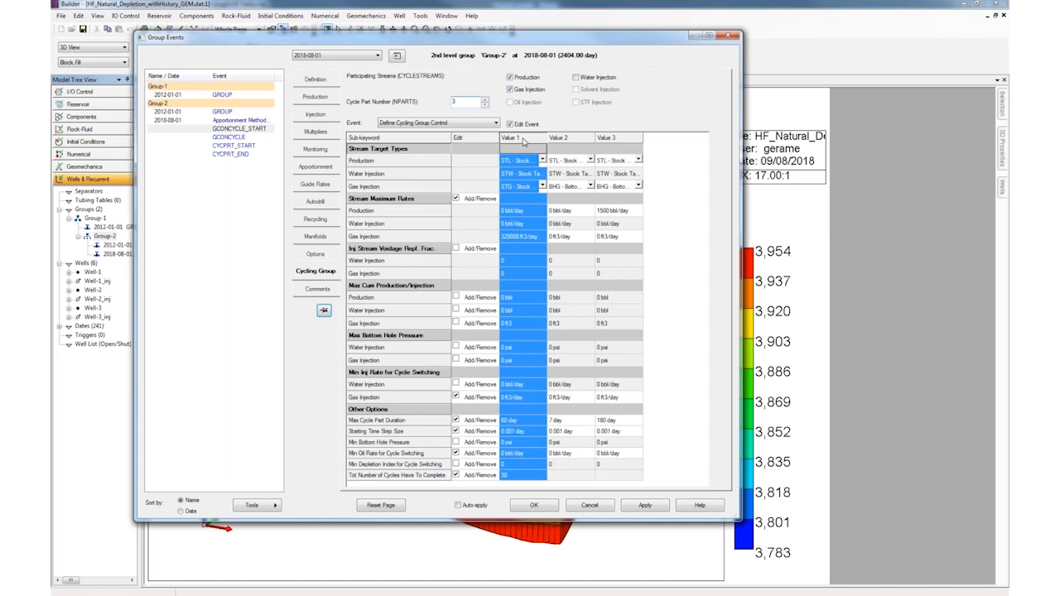
left_click(560, 141)
left_click(620, 139)
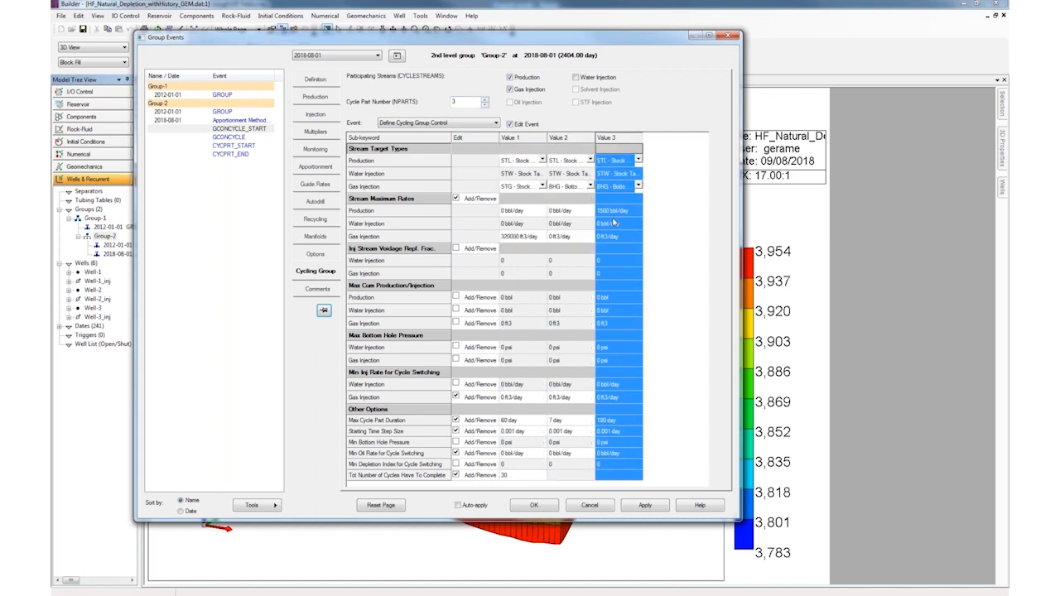
left_click(522, 139)
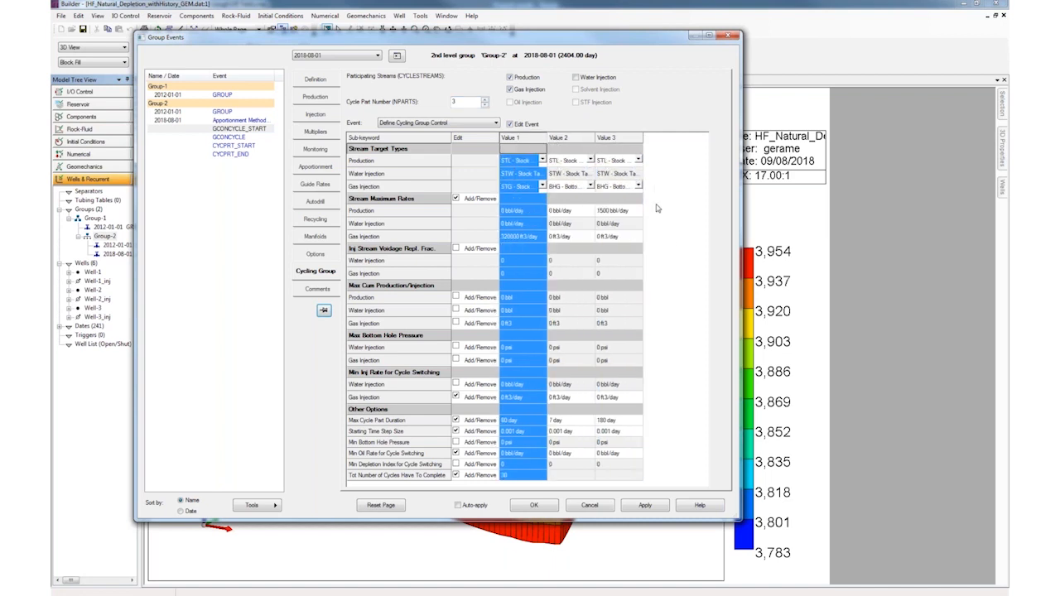
left_click_drag(551, 44, 536, 28)
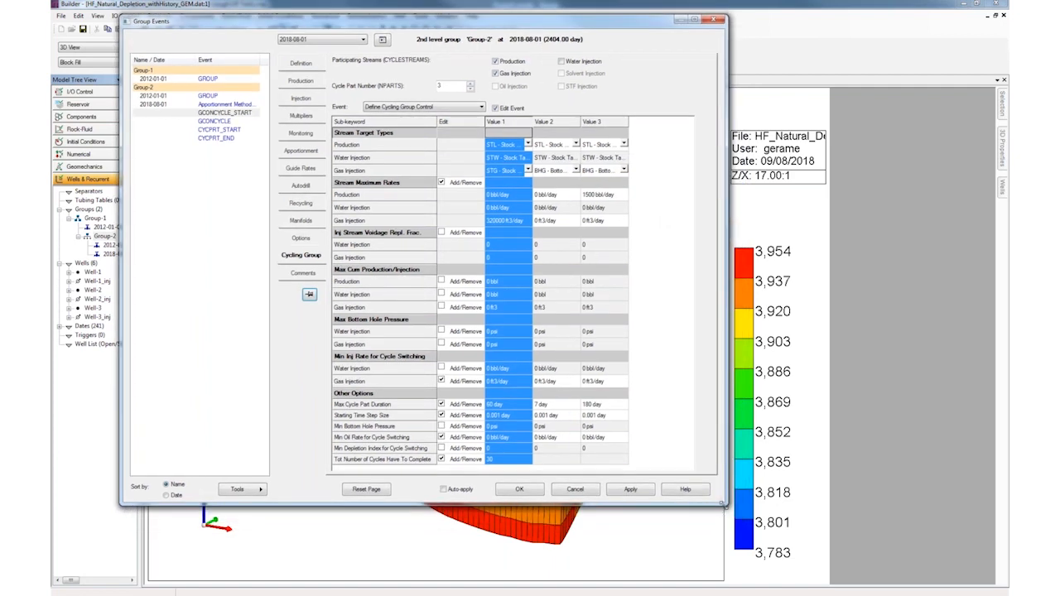
left_click_drag(725, 506, 728, 551)
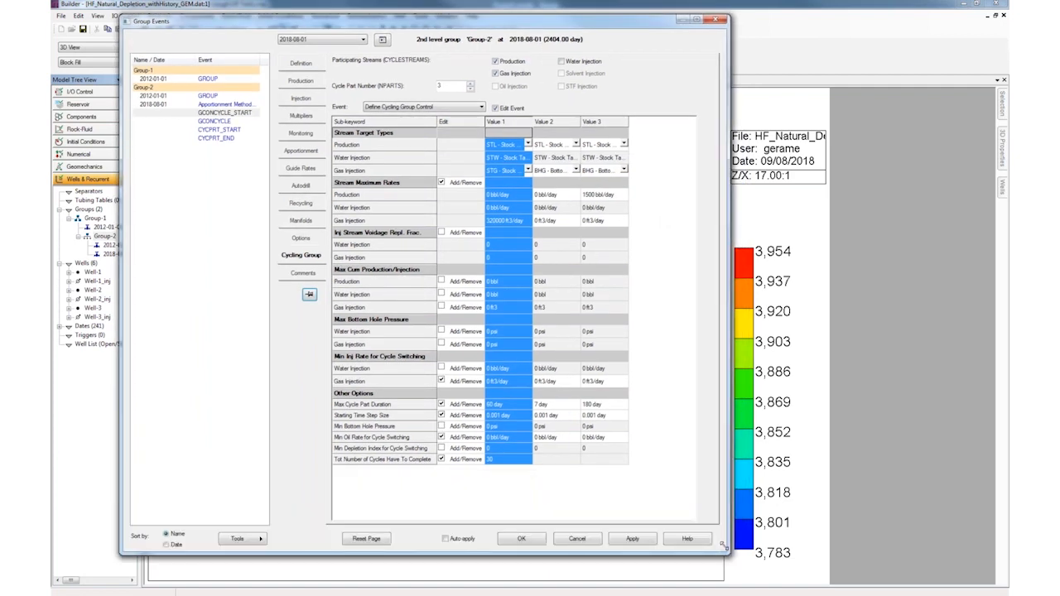
Examine the stream maximum rate for gas injection in the Value 1 column of the cycling group control.
left_click(507, 224)
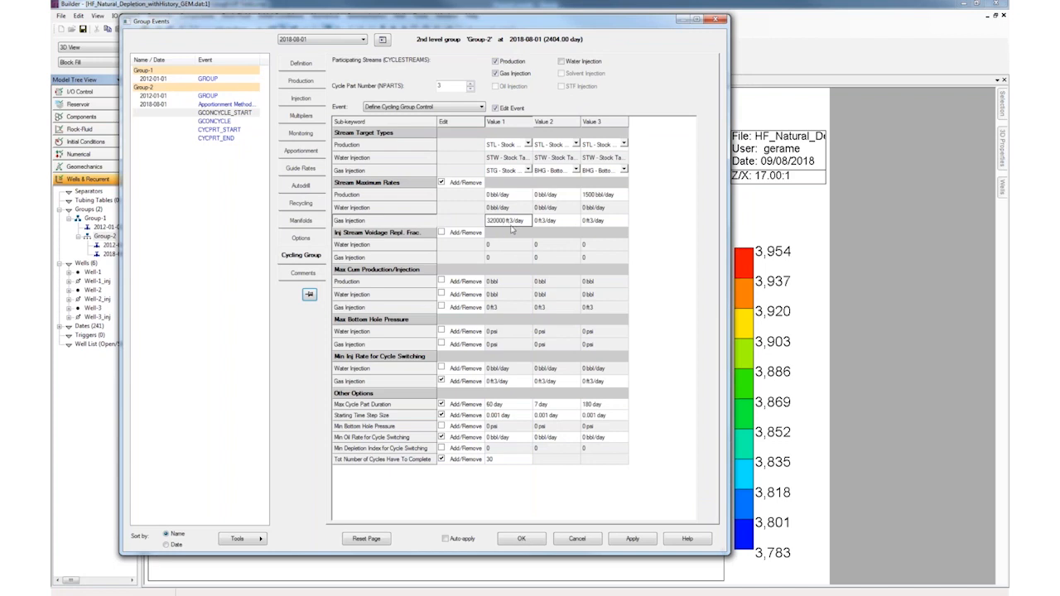
double_click(497, 221)
type("350000")
key("Return")
left_click(507, 226)
left_click(498, 221)
left_click(516, 122)
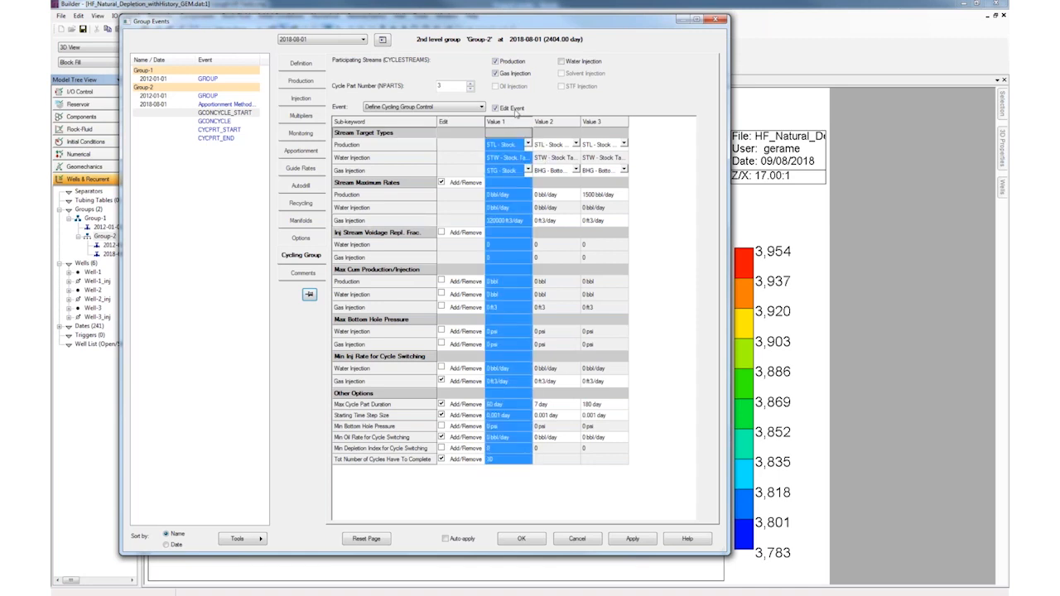
left_click(520, 225)
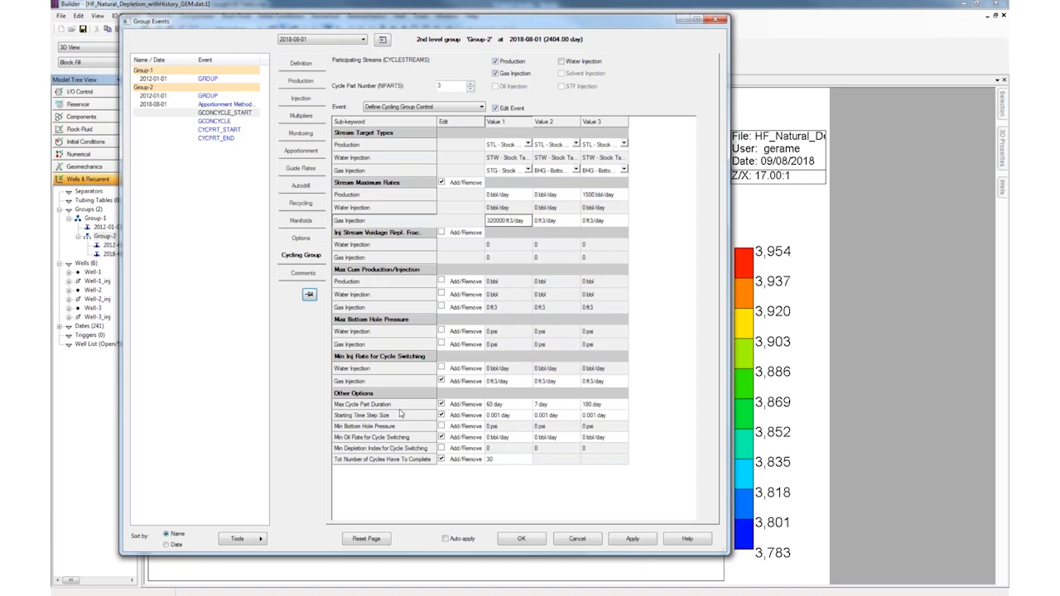
Inspect the Max Cycle Part Duration values and the minimum gas injection rate for cycle switching in the first cycle part.
left_click(370, 406)
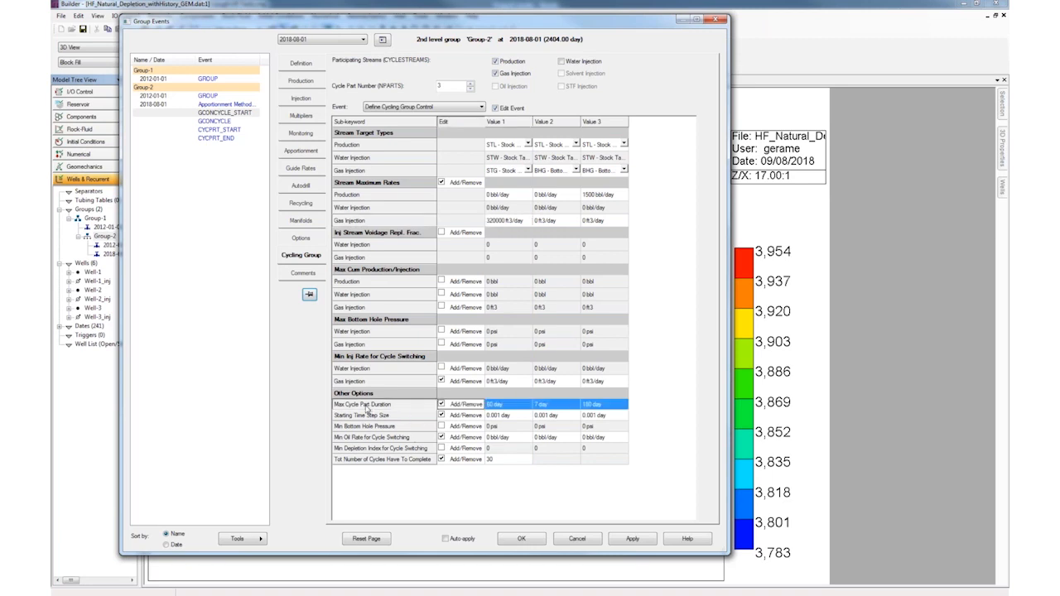
left_click(505, 410)
double_click(508, 408)
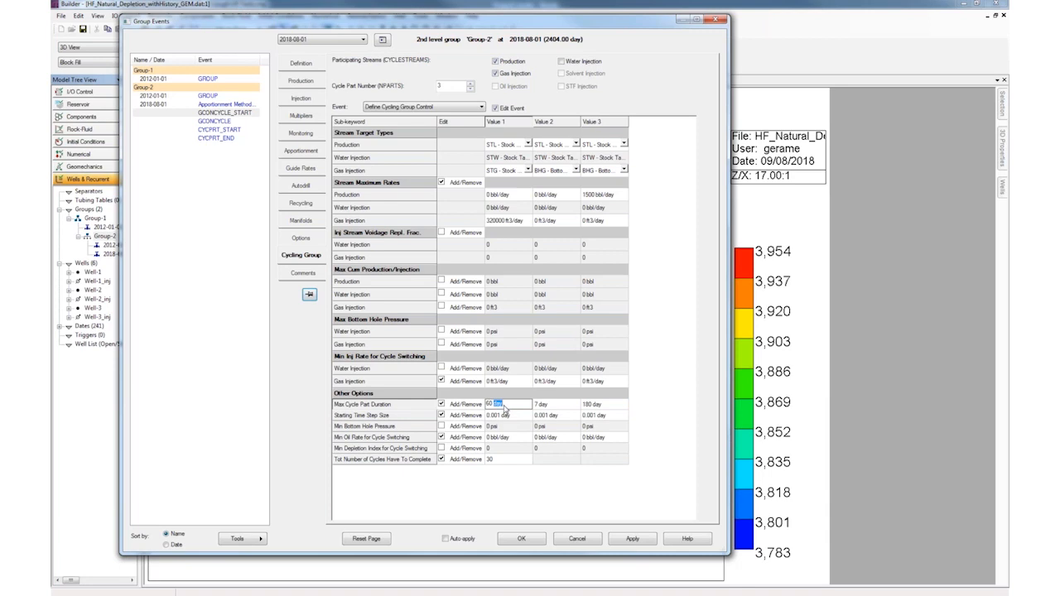
left_click(505, 408)
left_click(507, 380)
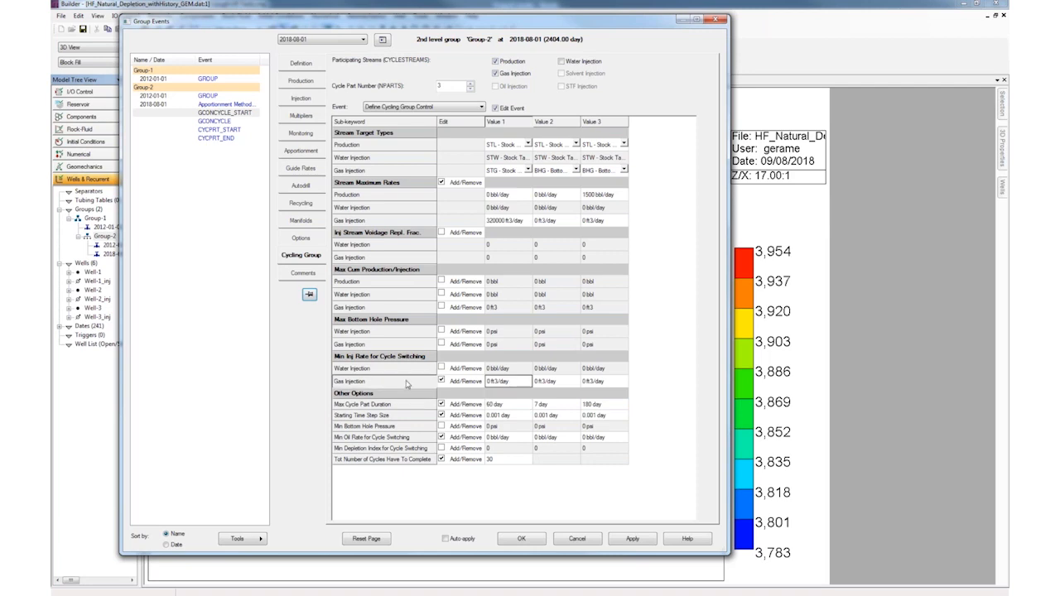
Examine the Value 1 and Value 2 columns of the cycling group control, including Value 2's stream maximum rates and maximum cycle part duration.
left_click(504, 387)
left_click(513, 123)
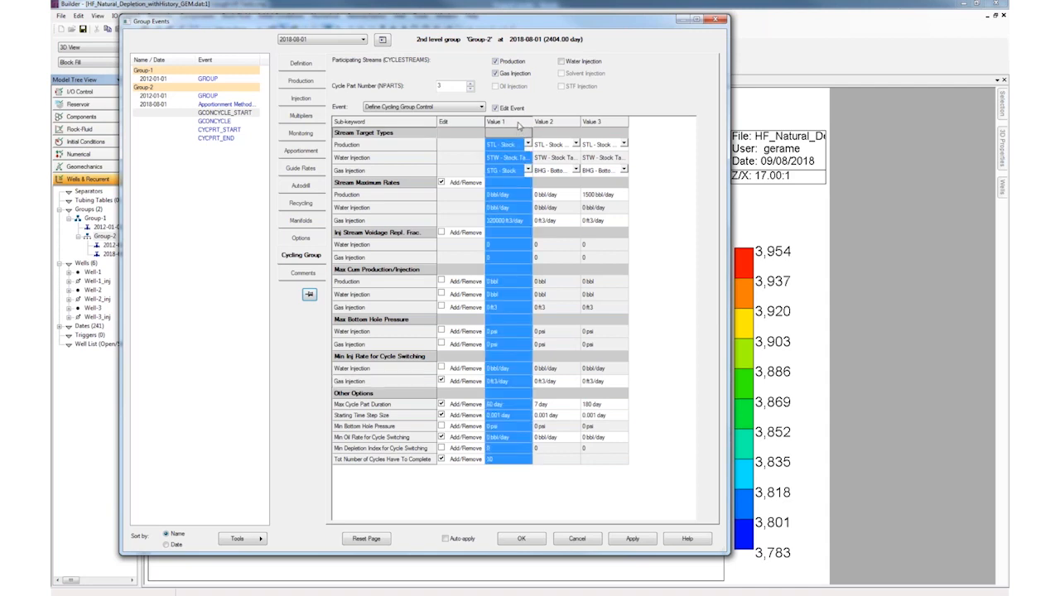
left_click(547, 123)
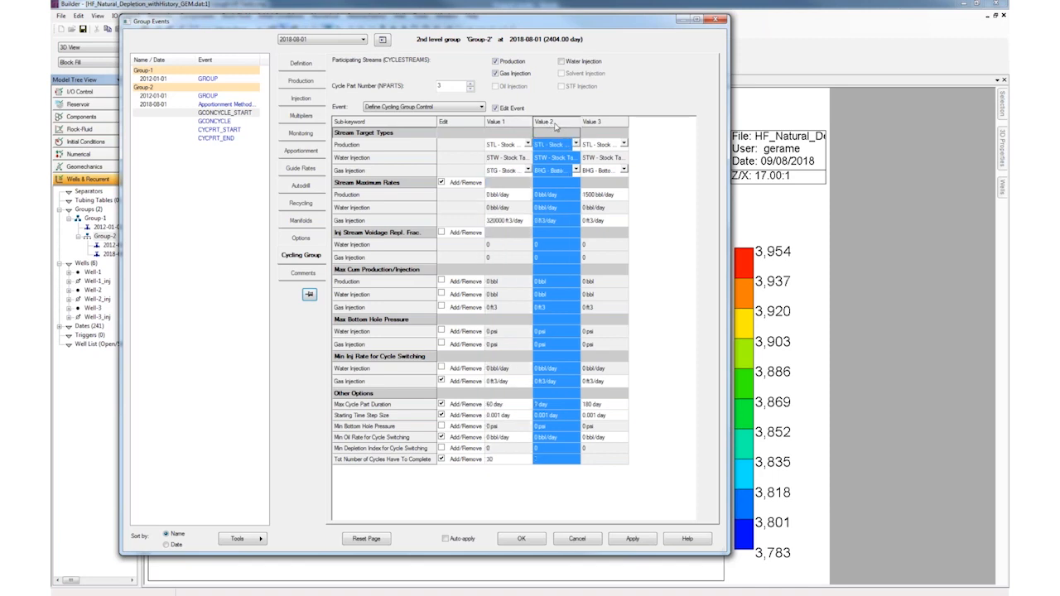
left_click(560, 196)
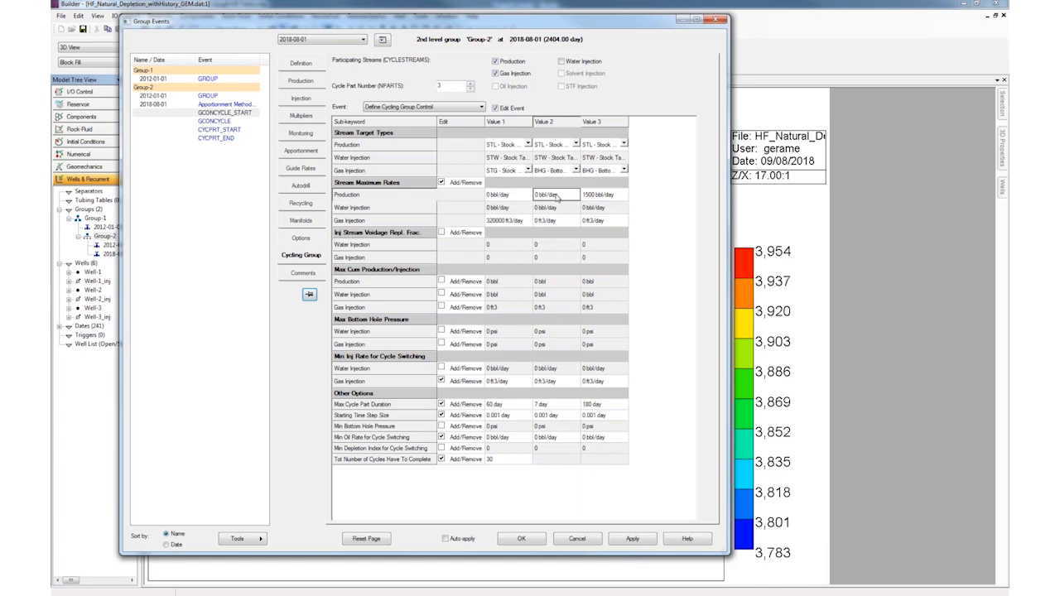
left_click(557, 221)
left_click(556, 198)
left_click(557, 221)
left_click(549, 406)
left_click(546, 407)
left_click(557, 407)
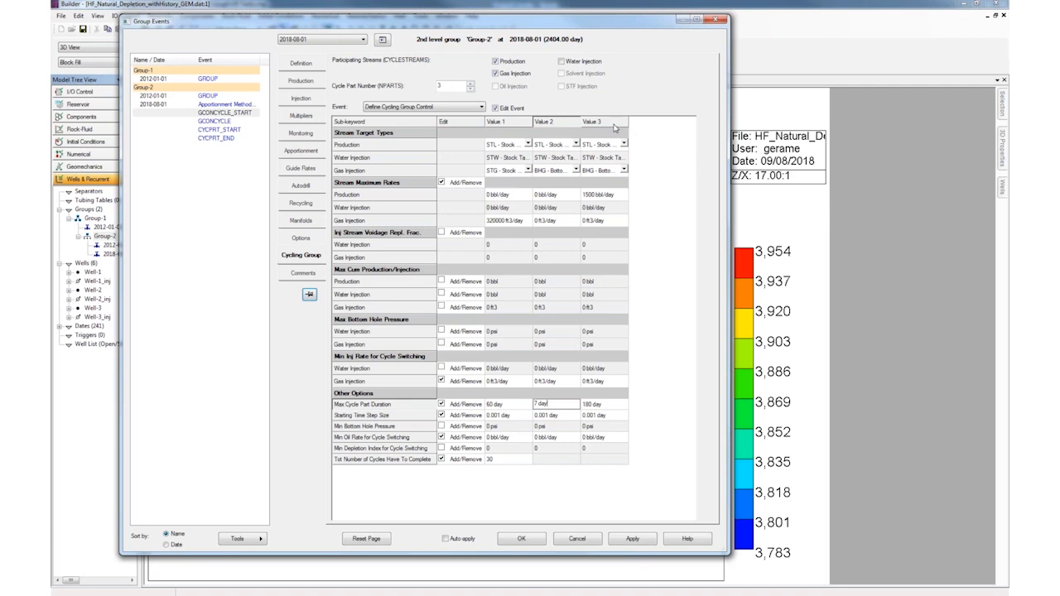
Examine Value 3's maximum production rate, cycle part duration and minimum oil rate for cycle switching, and close the group events without applying changes.
left_click(614, 125)
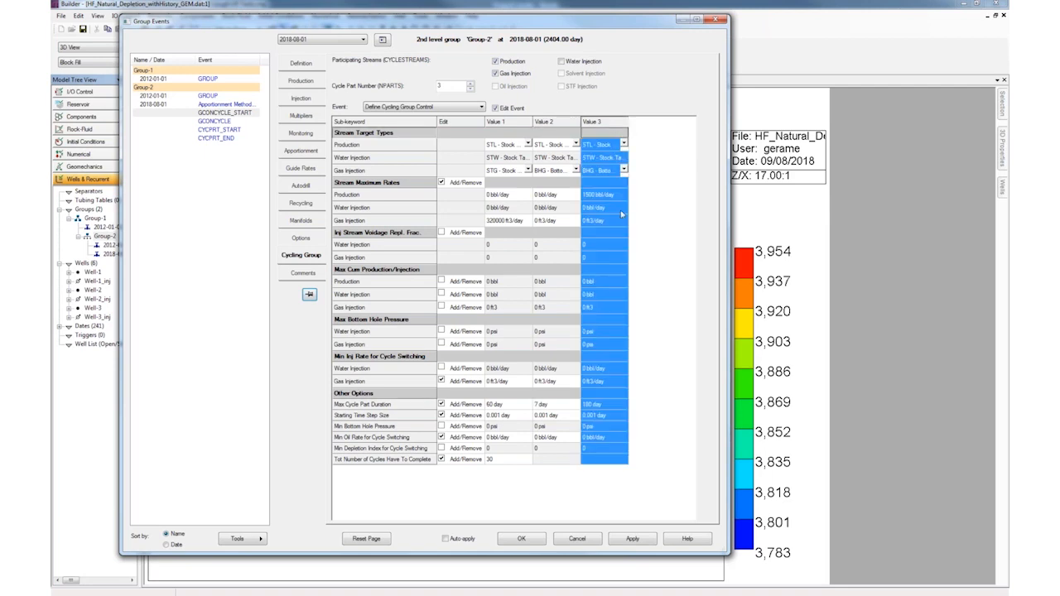
left_click(613, 202)
left_click(602, 198)
left_click_drag(618, 196, 583, 199)
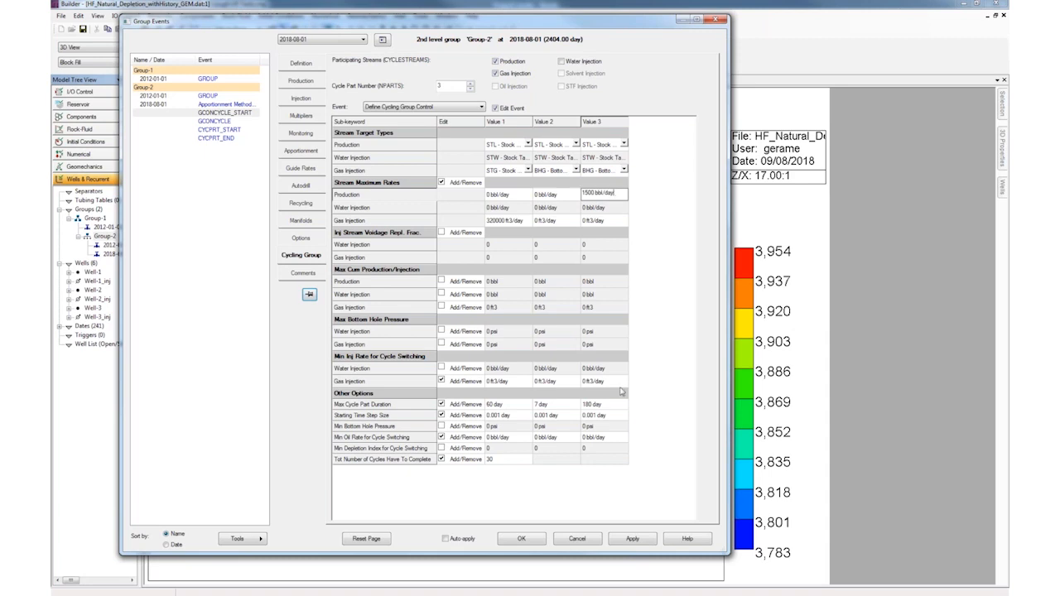
left_click(609, 405)
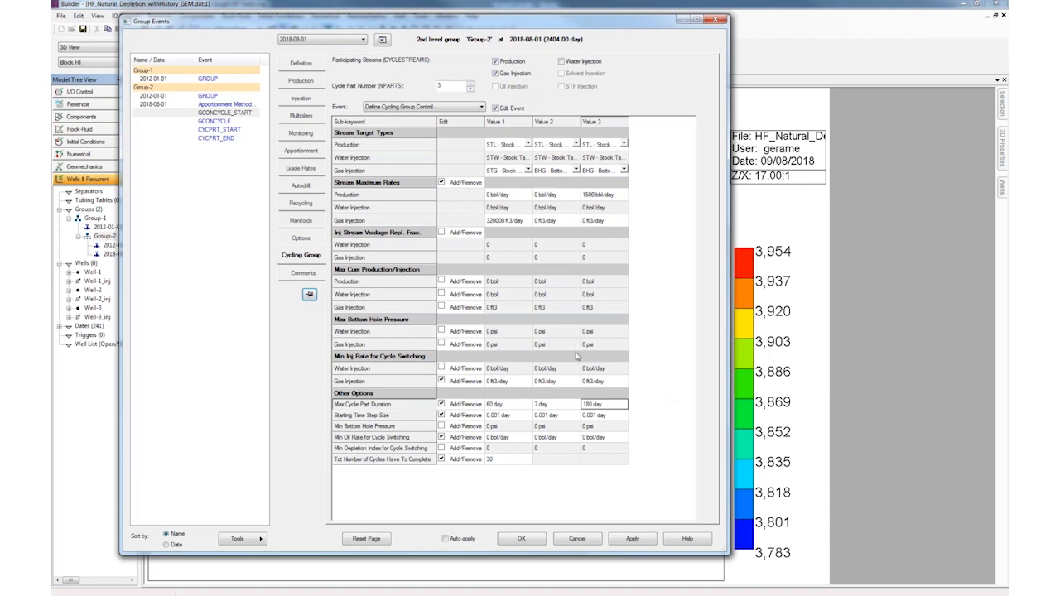
left_click(603, 439)
left_click(605, 438)
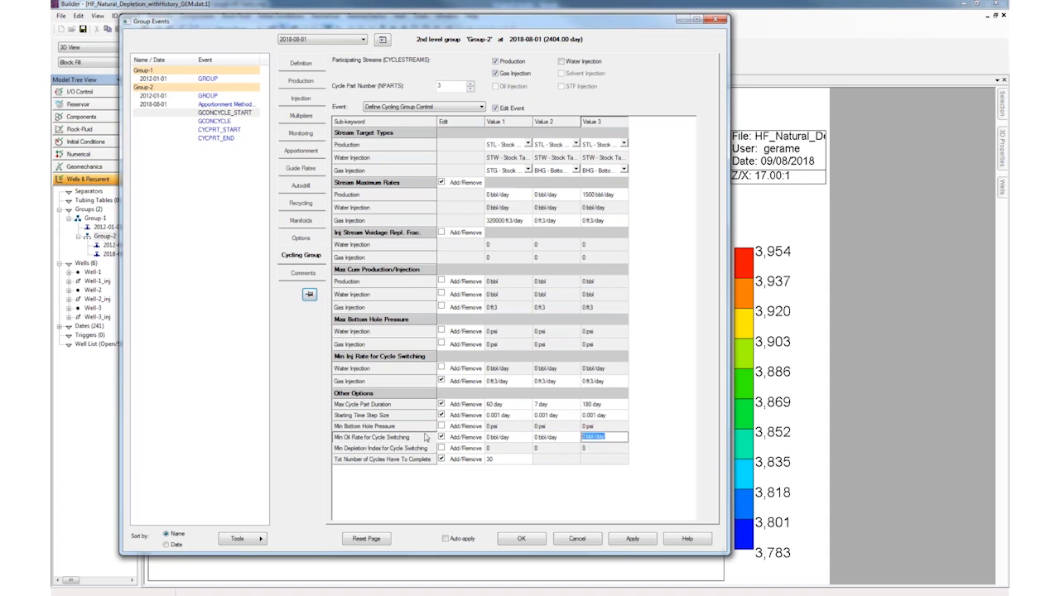
left_click(613, 123)
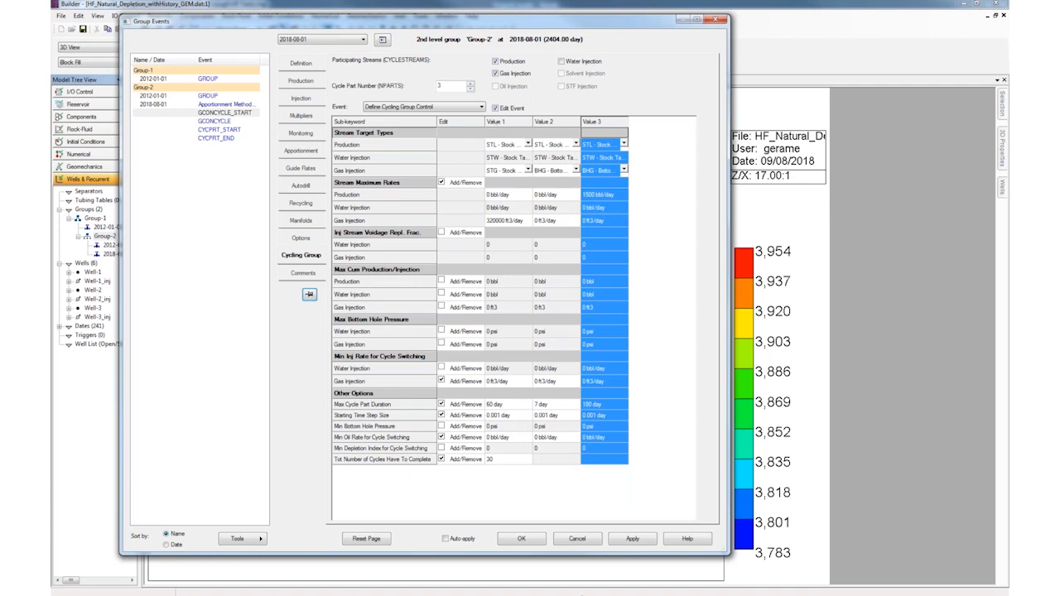
left_click(568, 540)
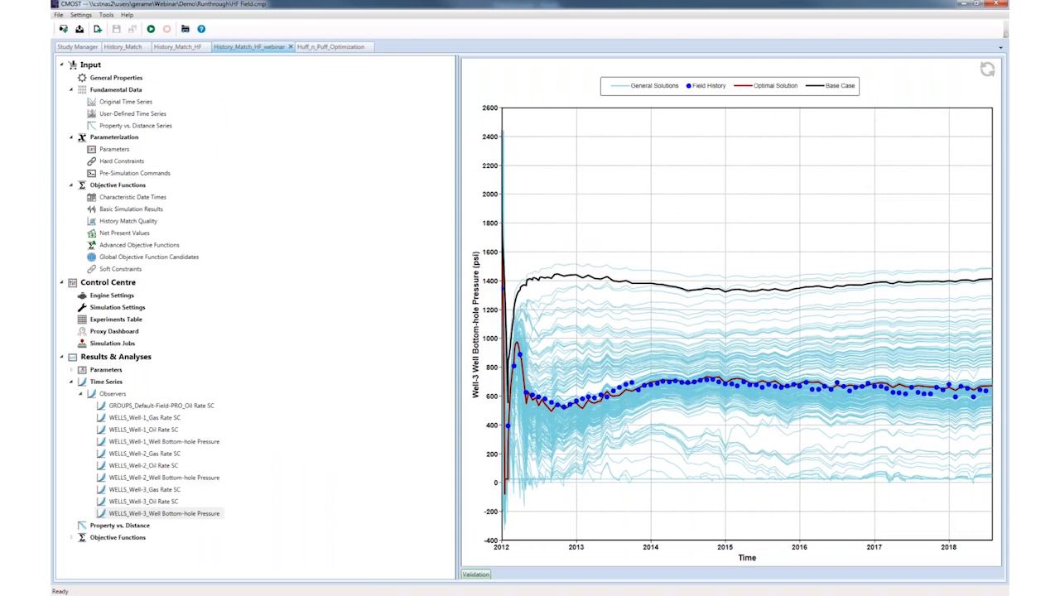
Switch to CMOST's Huff_n_Puff_Optimization study and examine the candidate values of the INJ_time parameter.
left_click(331, 47)
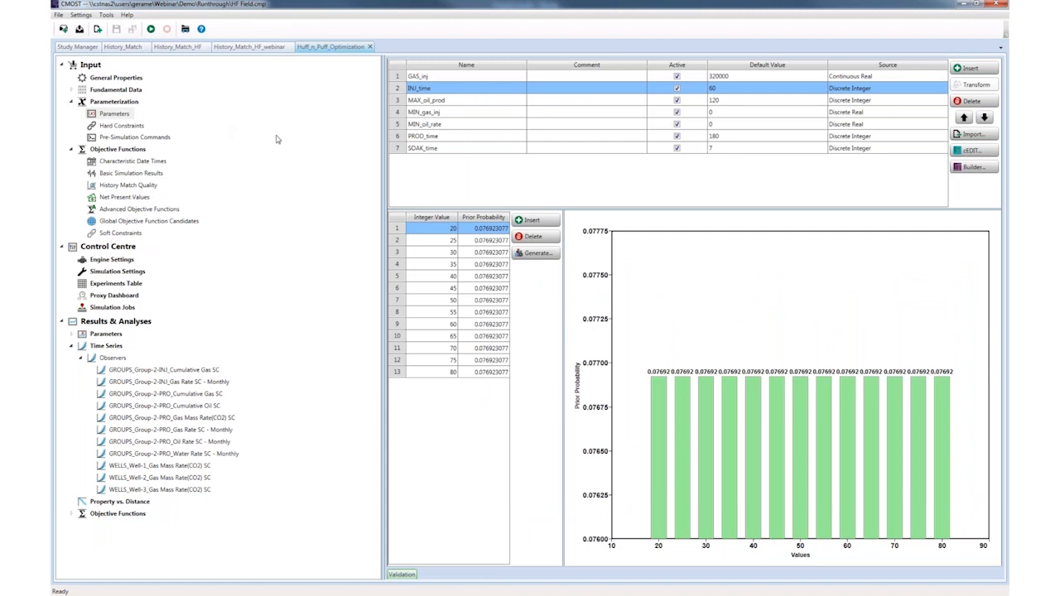
left_click(124, 103)
left_click(114, 113)
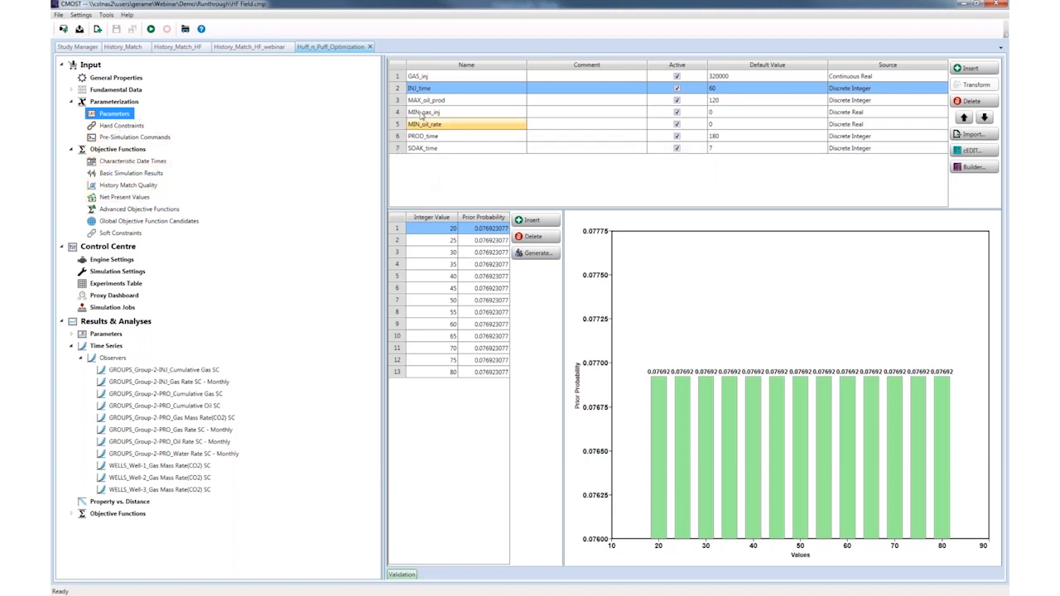
left_click(398, 89)
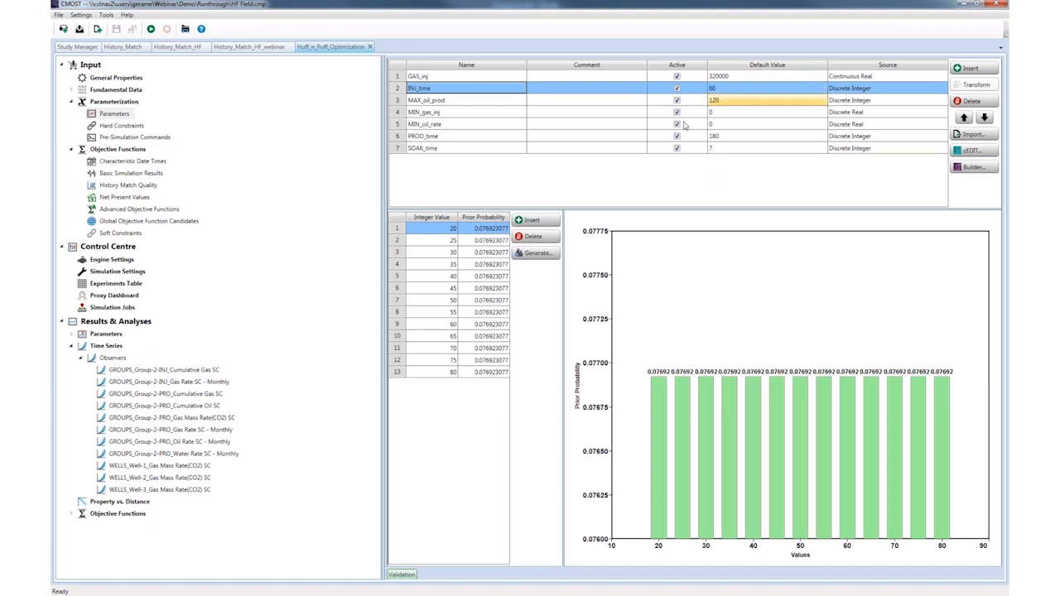
left_click_drag(396, 234, 397, 378)
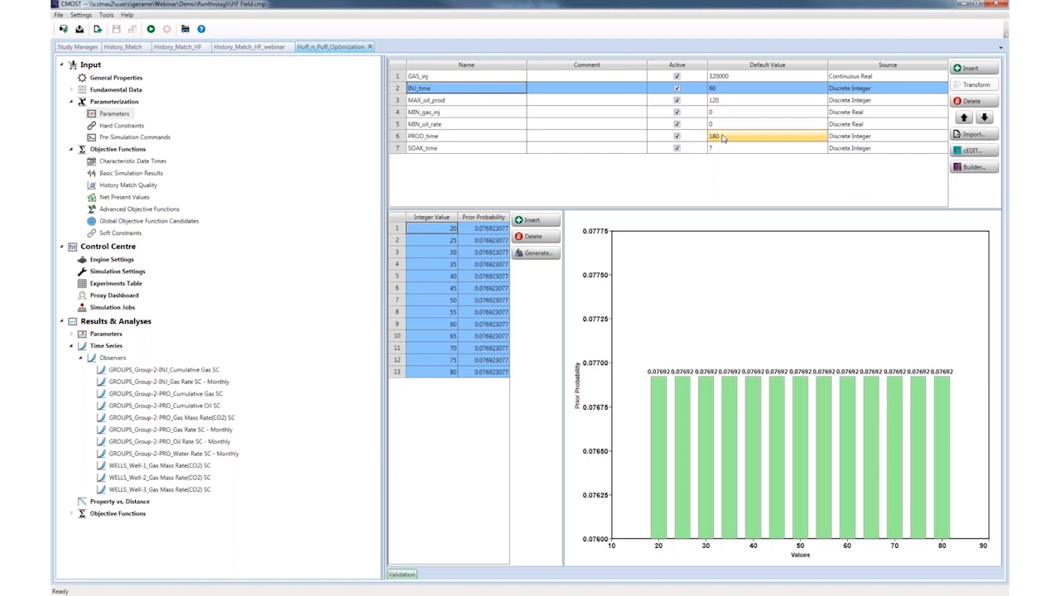
Review the full lists of candidate values for the PROD_time and SOAK_time parameters.
left_click(399, 136)
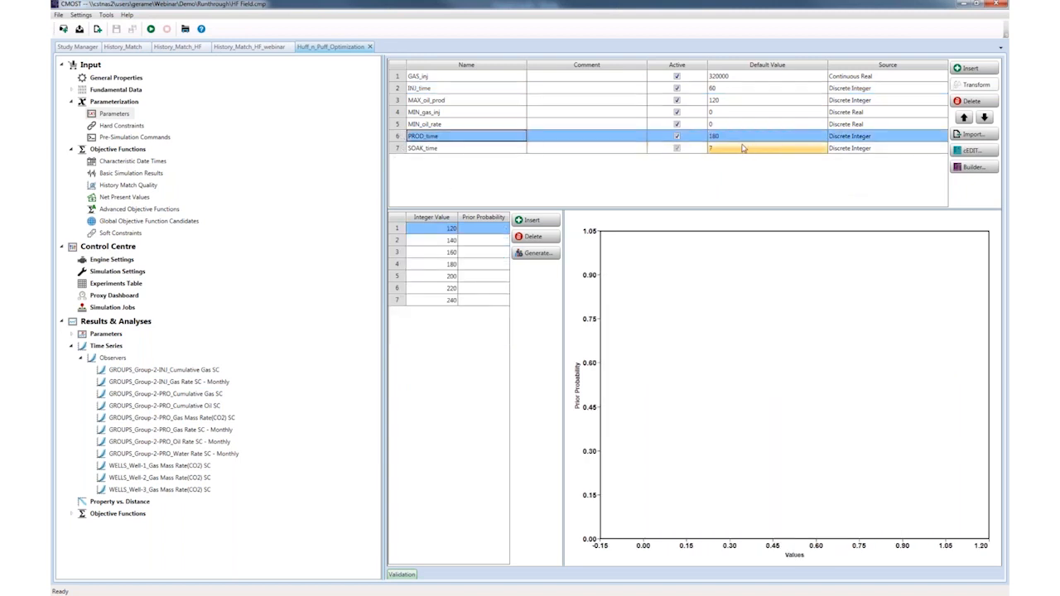
left_click_drag(399, 228, 401, 303)
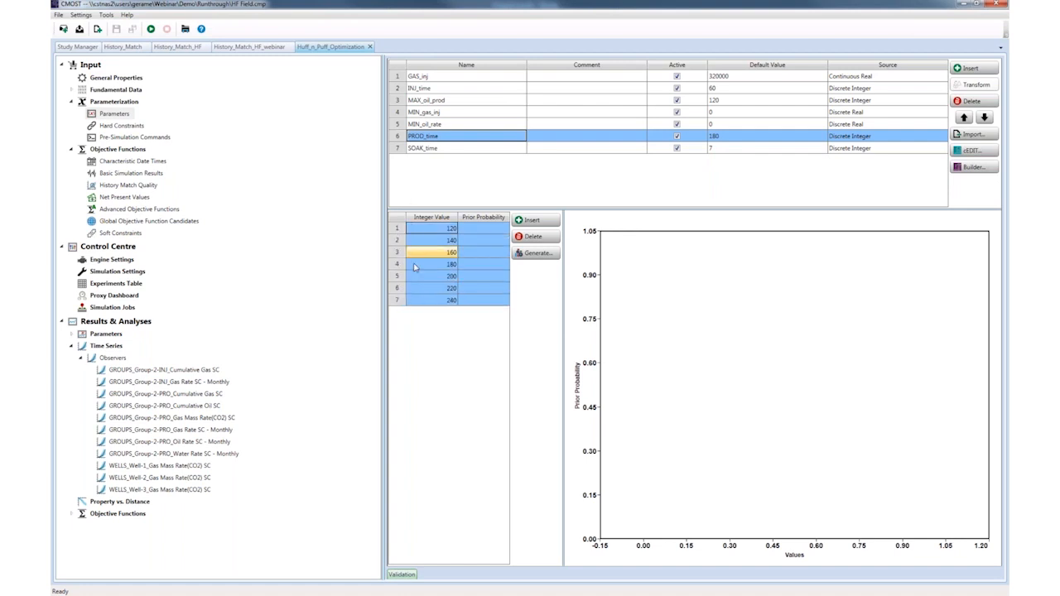
left_click(398, 148)
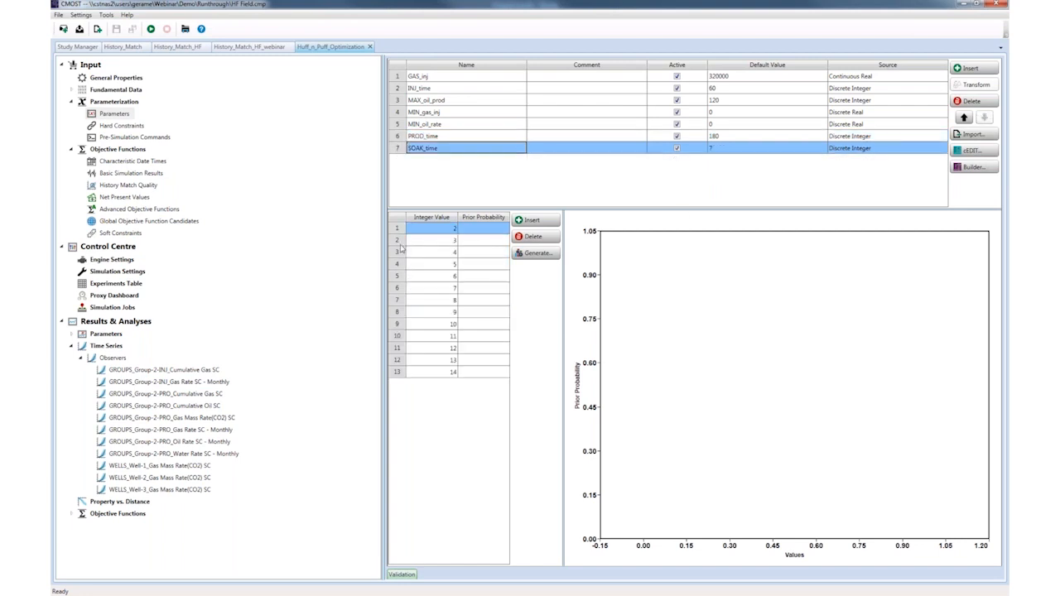
left_click_drag(397, 229, 399, 378)
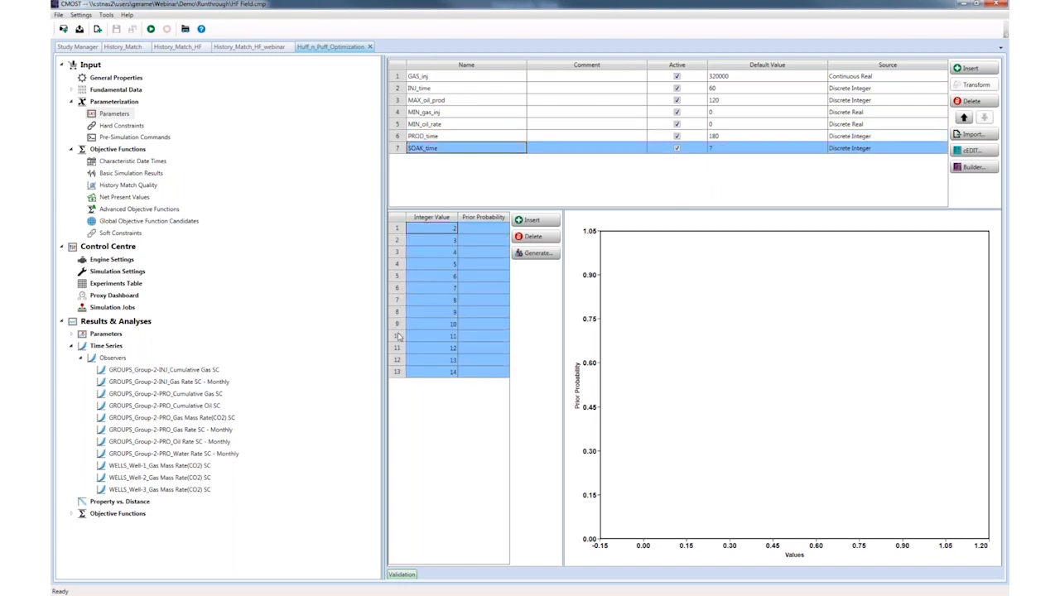
Inspect the GAS_inj data range and the candidate values of the MIN_gas_inj and MIN_oil_rate parameters.
left_click(397, 76)
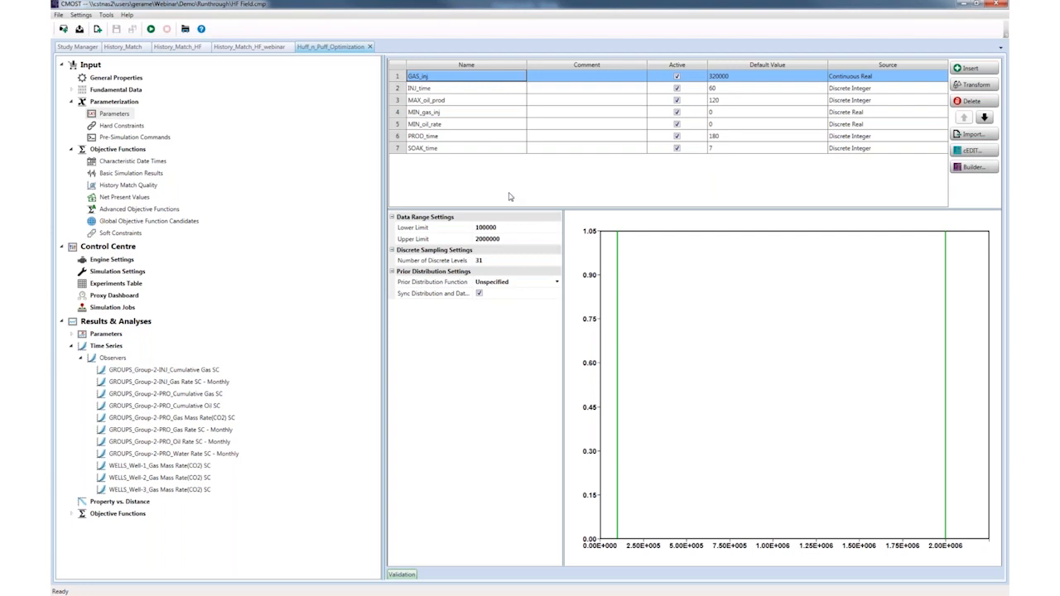
left_click(398, 114)
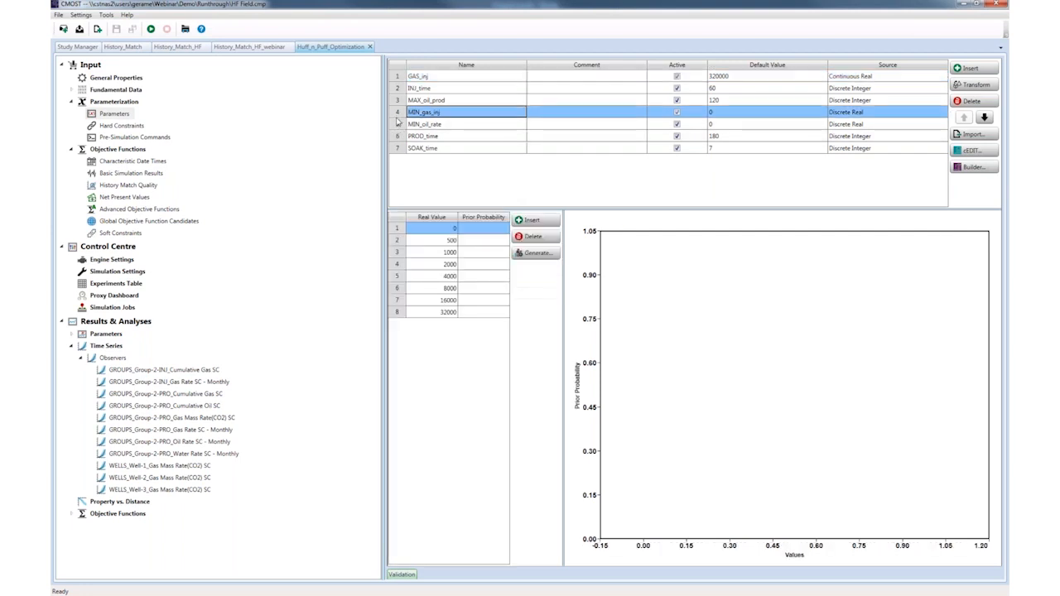
left_click(398, 124)
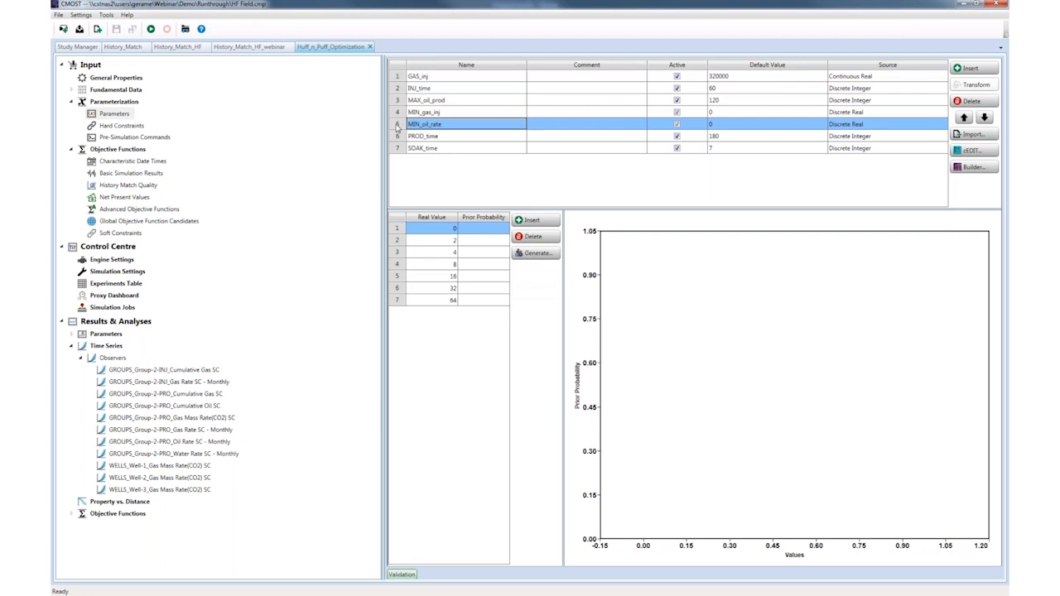
left_click(397, 112)
left_click(399, 125)
Open the net present value definitions and examine the unit value of NPV_Huff_n_Puff's first monthly oil rate term.
left_click(130, 199)
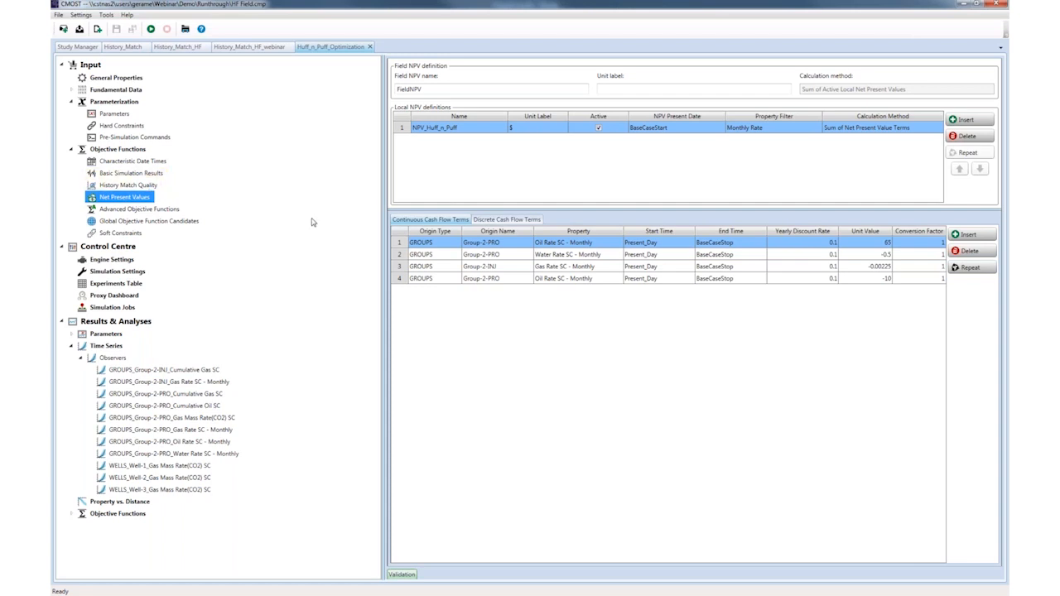
left_click(407, 129)
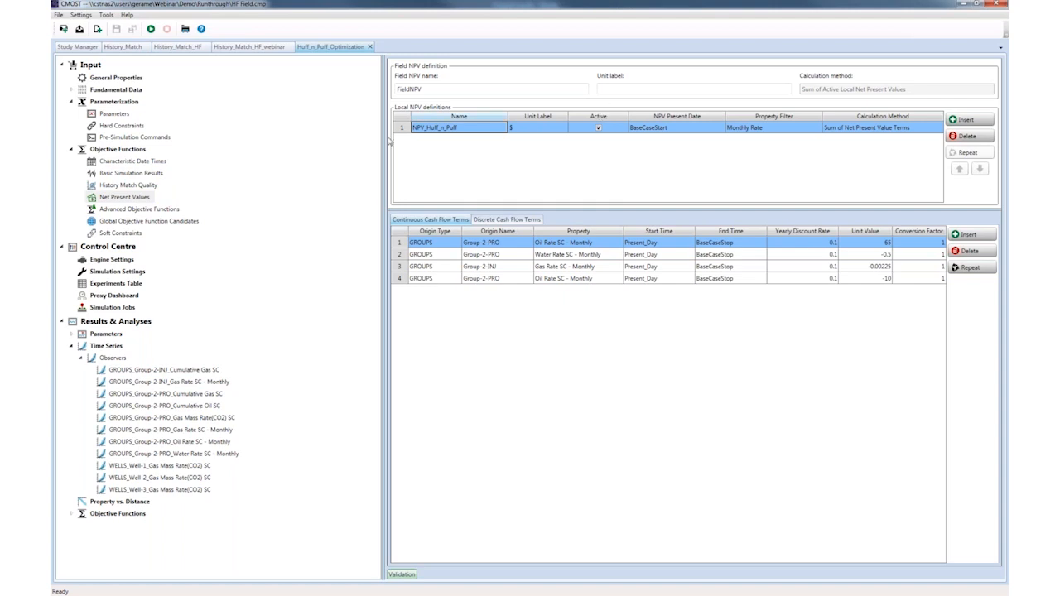
left_click(404, 246)
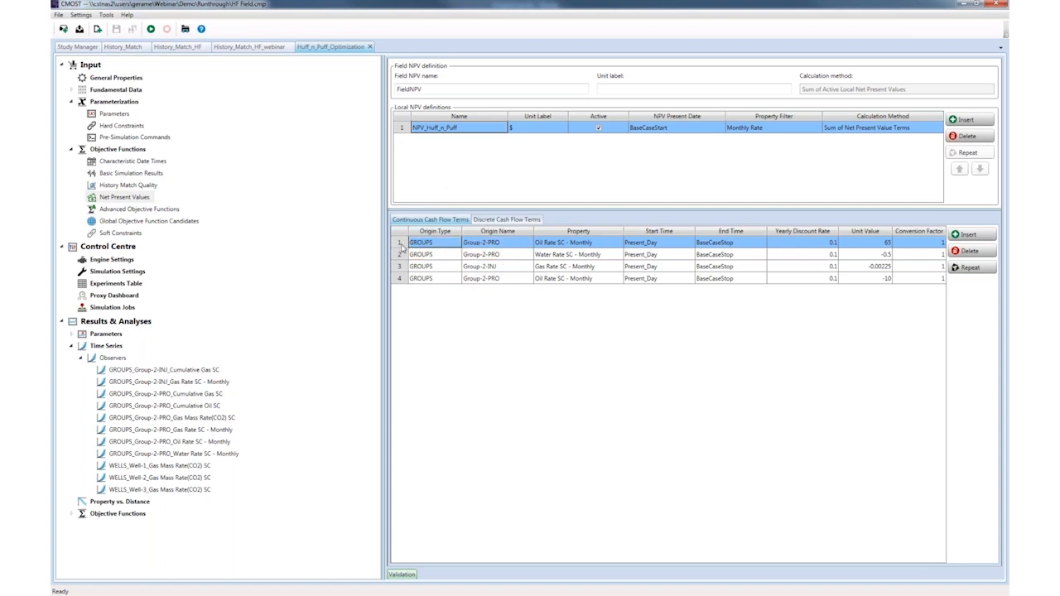
left_click(880, 242)
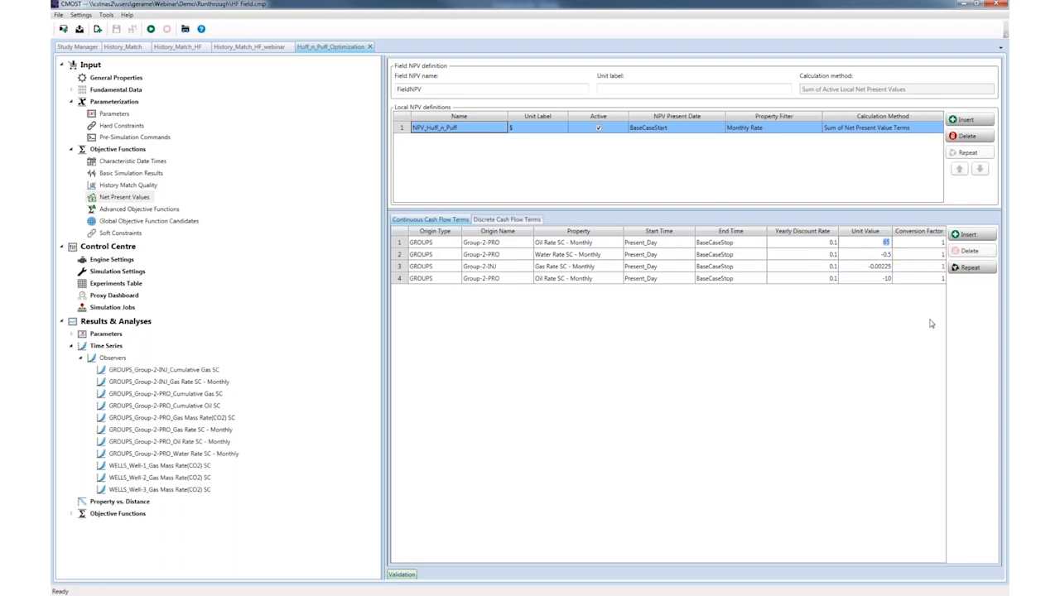
left_click(836, 377)
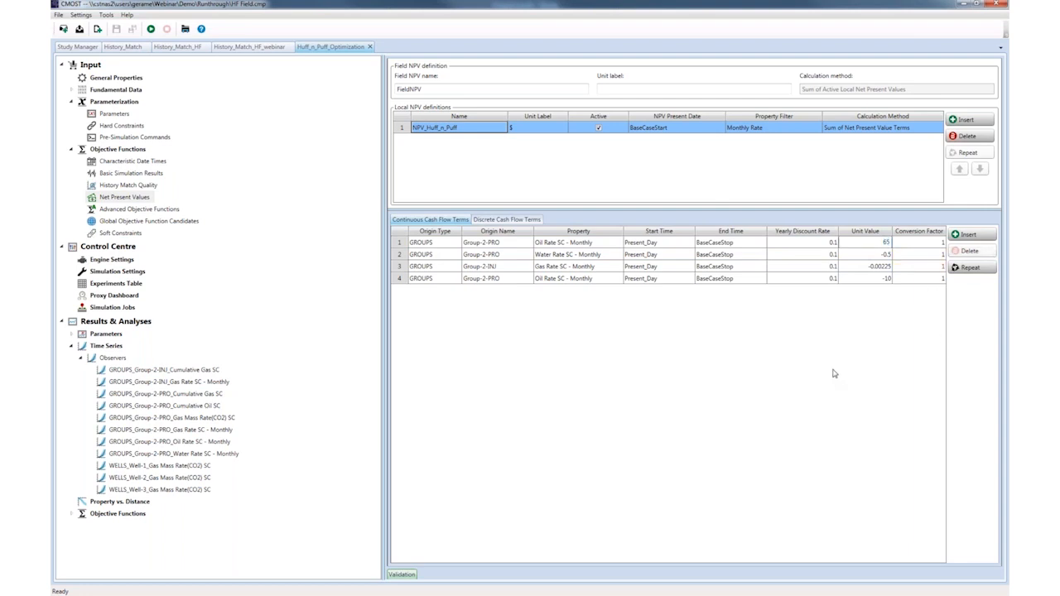
Examine the unit value and yearly discount rate of the monthly water rate cash flow term for Group-2-PRO.
left_click(402, 257)
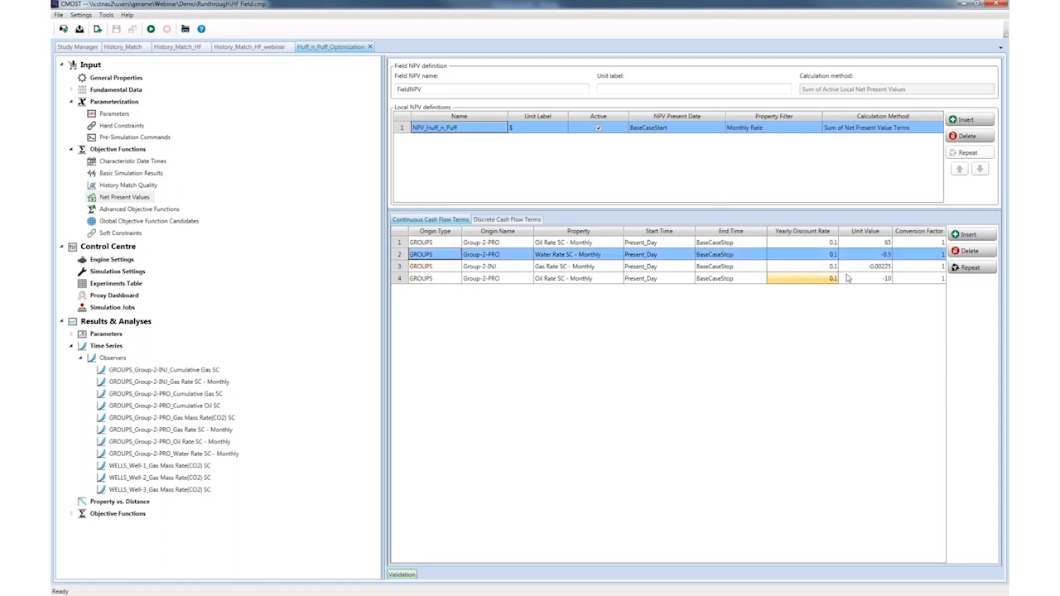
left_click(866, 255)
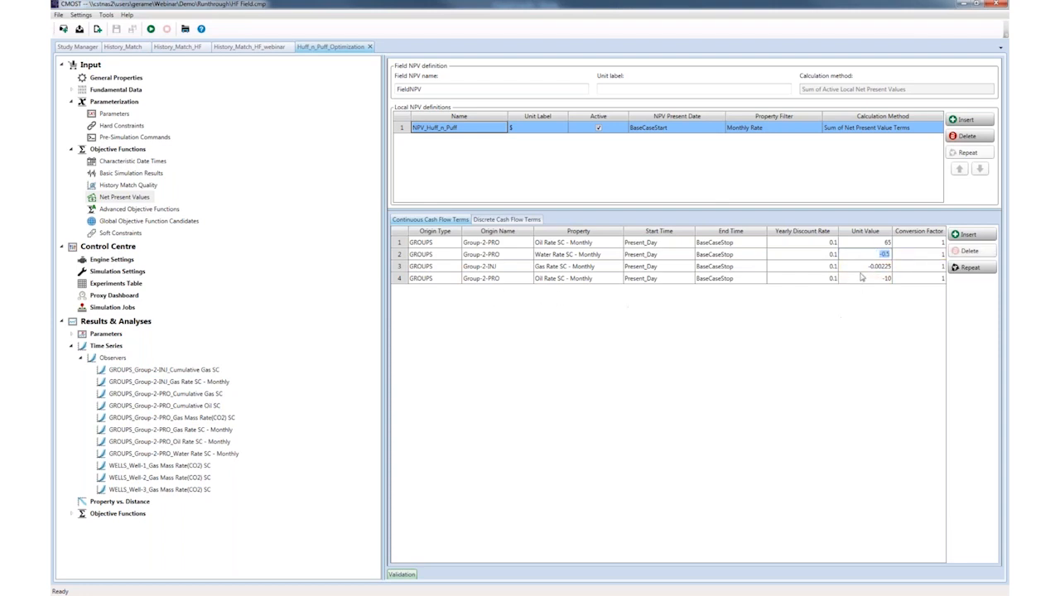
left_click(818, 255)
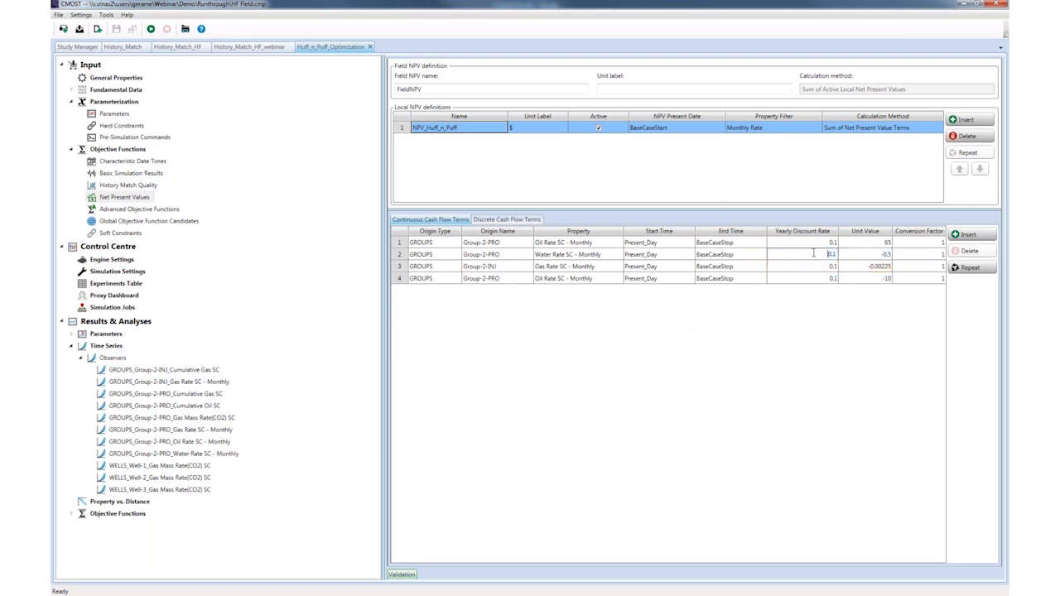
left_click(814, 254)
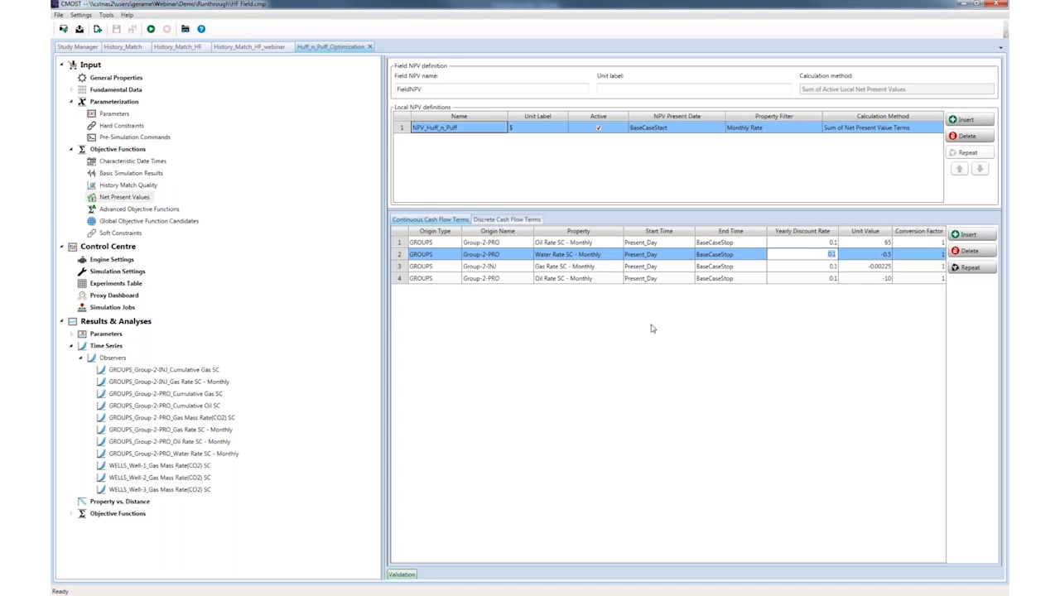
Inspect the Group-2-INJ gas rate term's unit value and the second Group-2-PRO oil rate cash flow term.
left_click(400, 268)
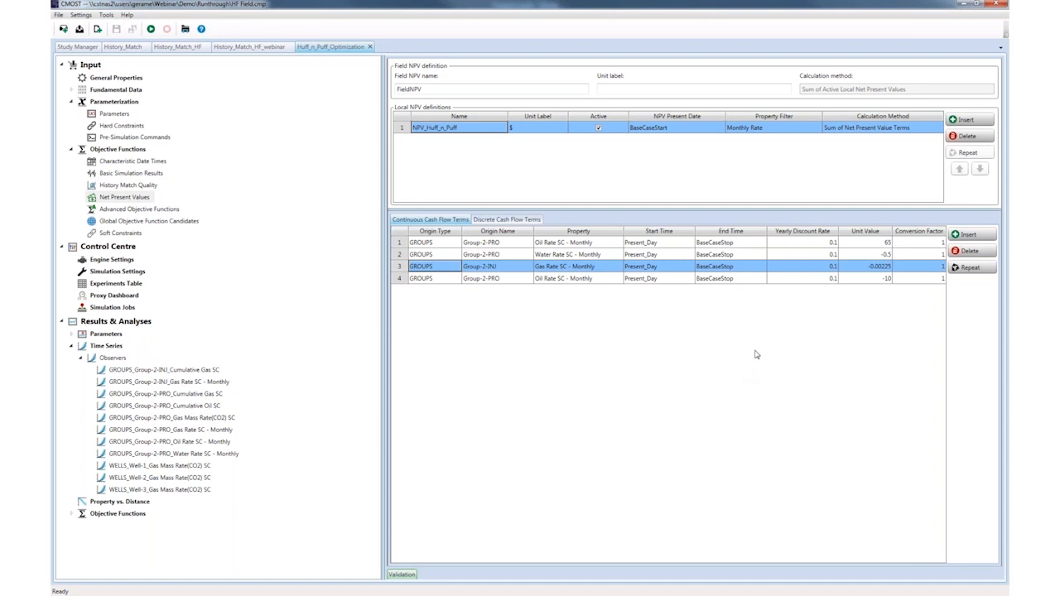
left_click(868, 270)
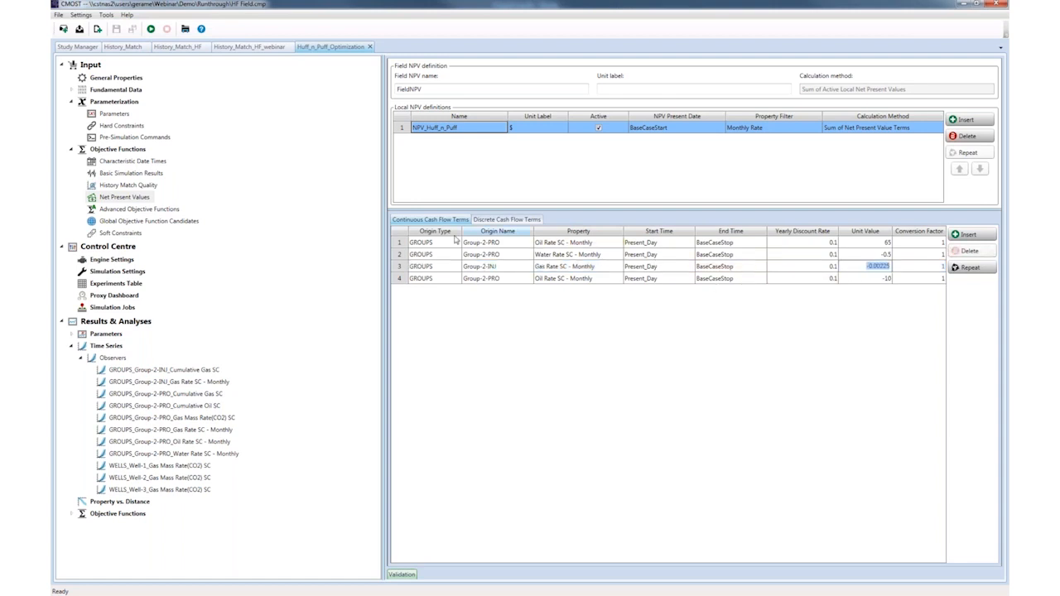
left_click(418, 266)
left_click(407, 279)
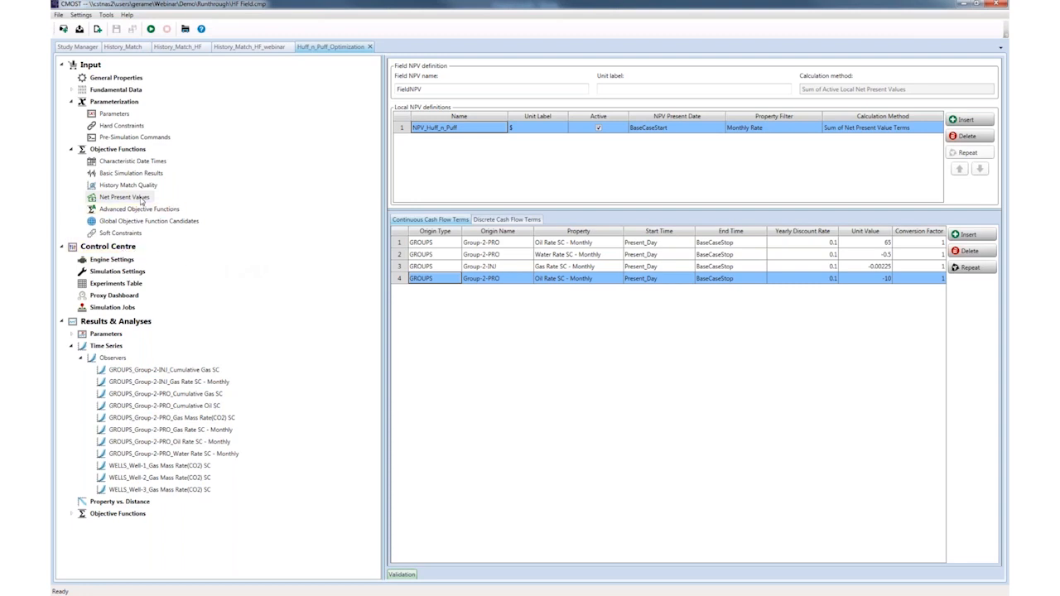
Review the optimization's engine settings, including the available global objective functions and the search direction options.
left_click(131, 262)
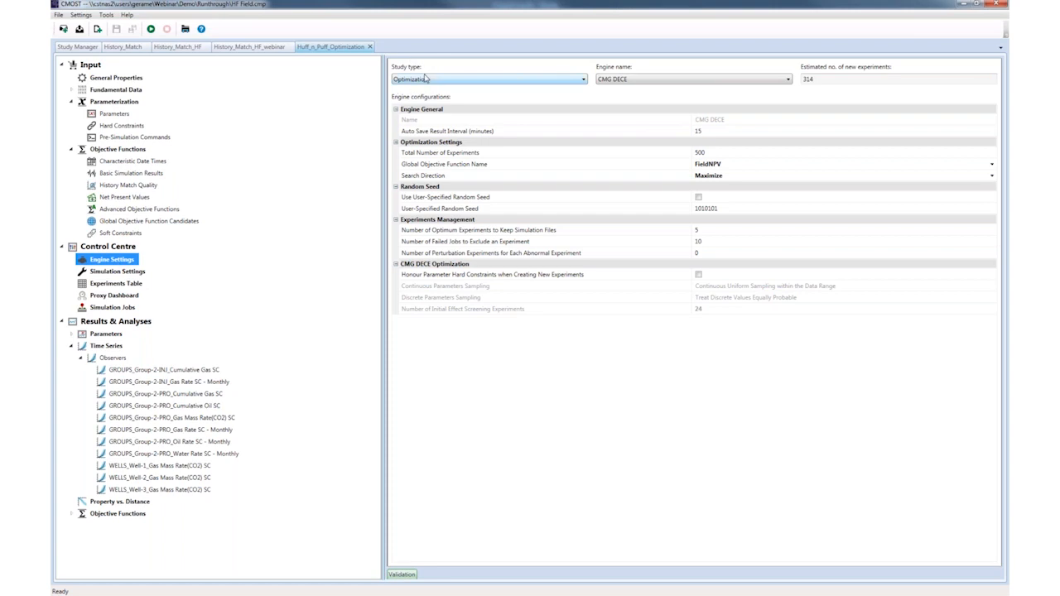
left_click(734, 164)
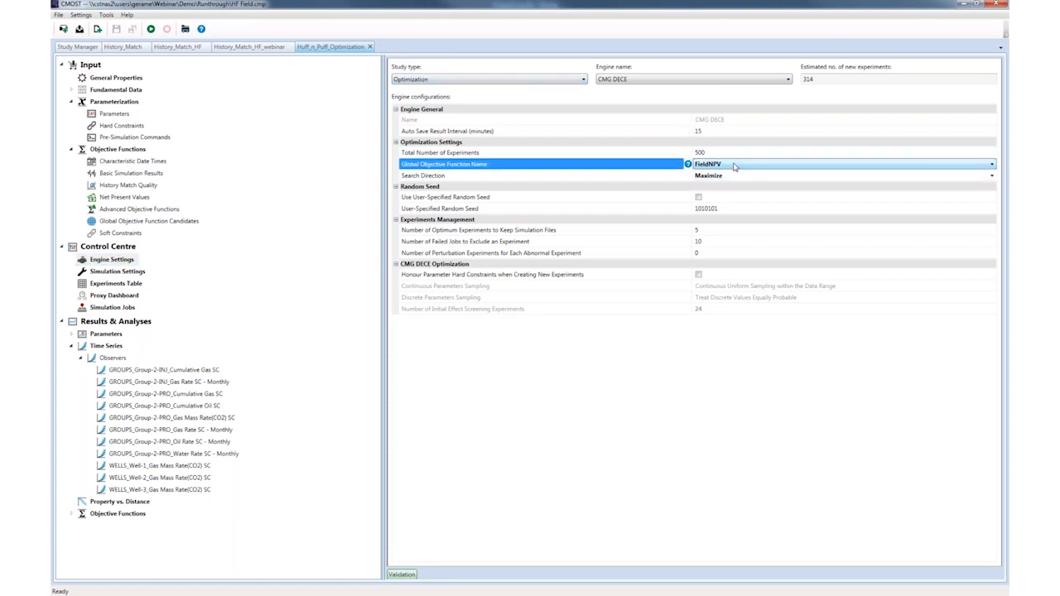
left_click(734, 166)
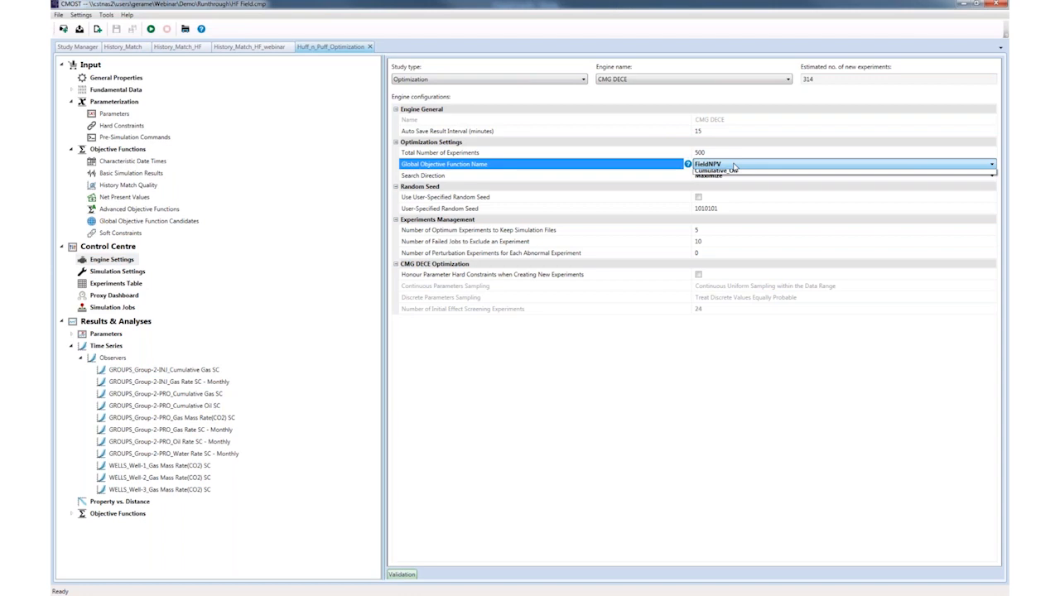
left_click(734, 168)
left_click(735, 176)
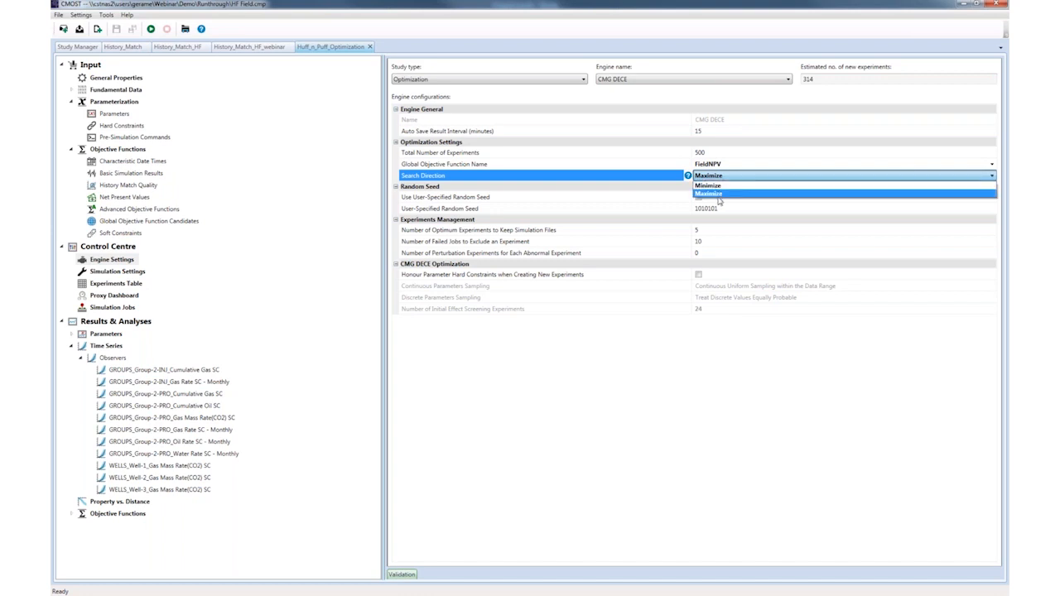
left_click(267, 276)
Examine the FieldNPV experiments progress plot from the base case to the optimal solution, checking the parameter default values in between.
left_click(103, 247)
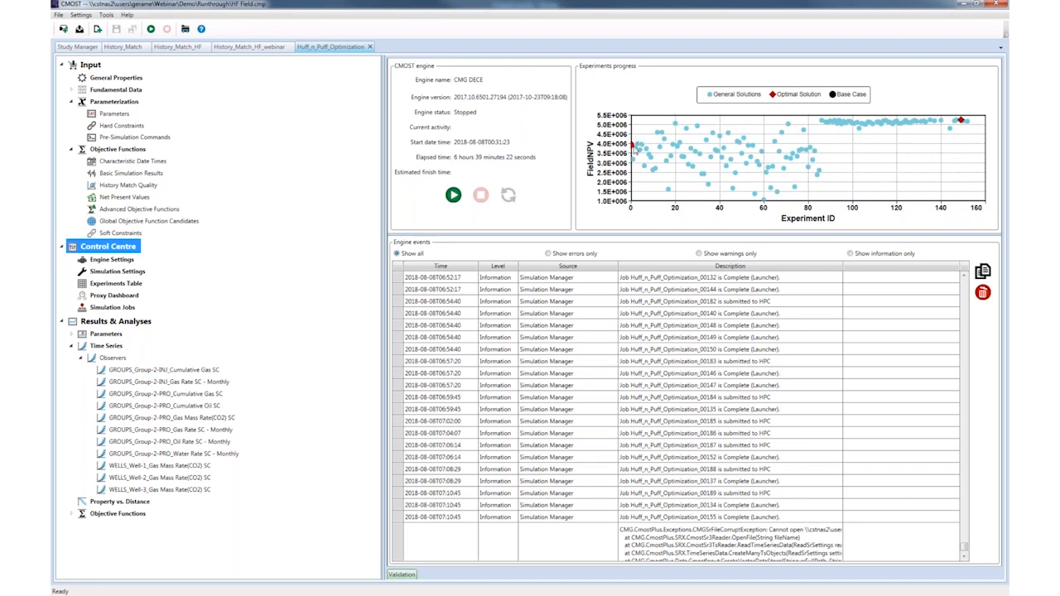
mouse_move(633, 145)
left_click(109, 114)
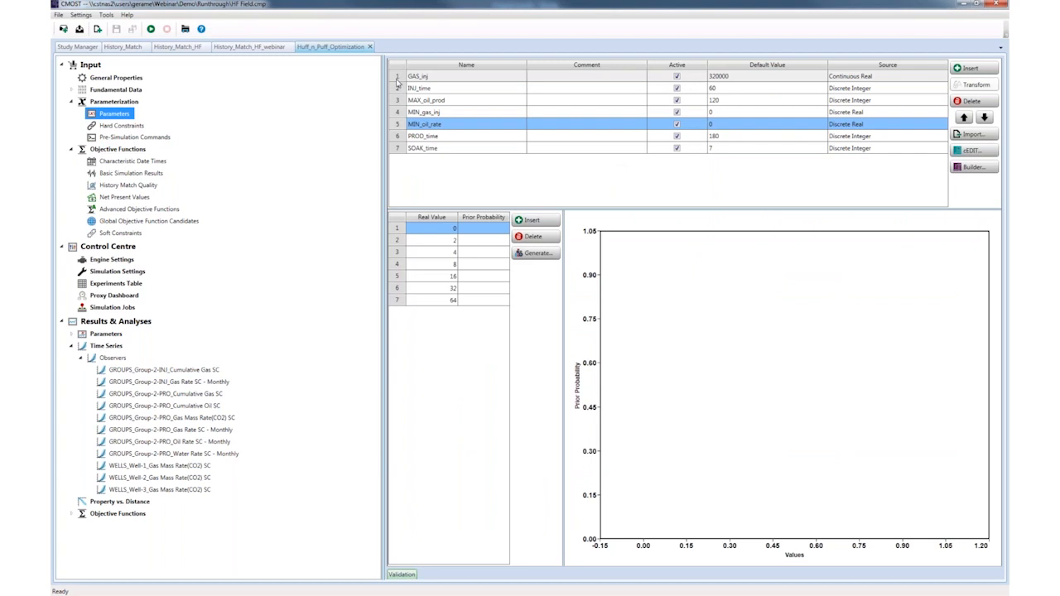
left_click(132, 248)
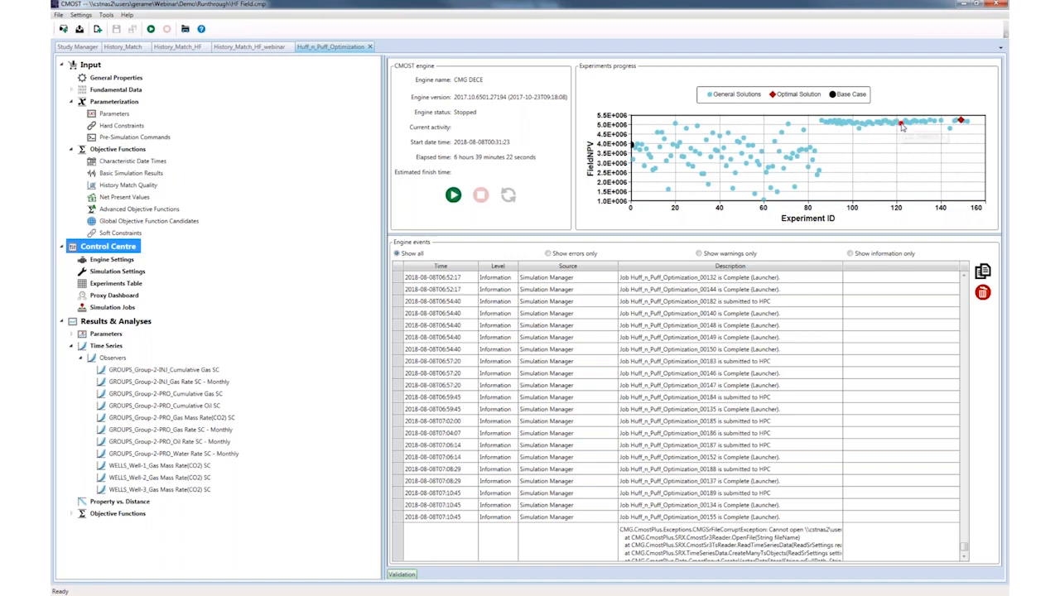
mouse_move(955, 123)
Find optimal experiment 149 in the experiments table and inspect its operating parameter values.
left_click(113, 284)
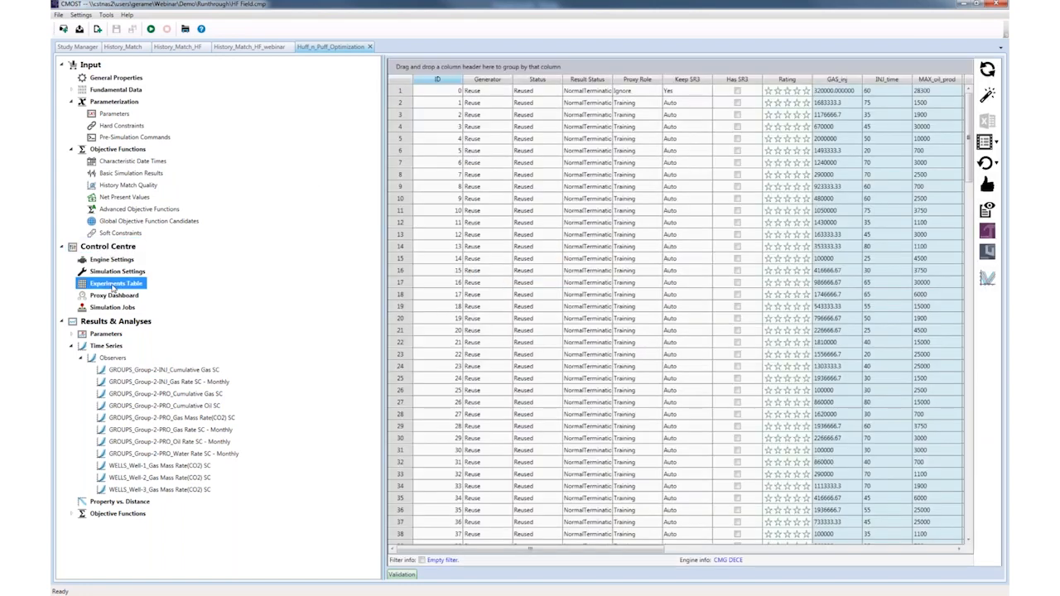
left_click(411, 353)
scroll(454, 368, "down", 1)
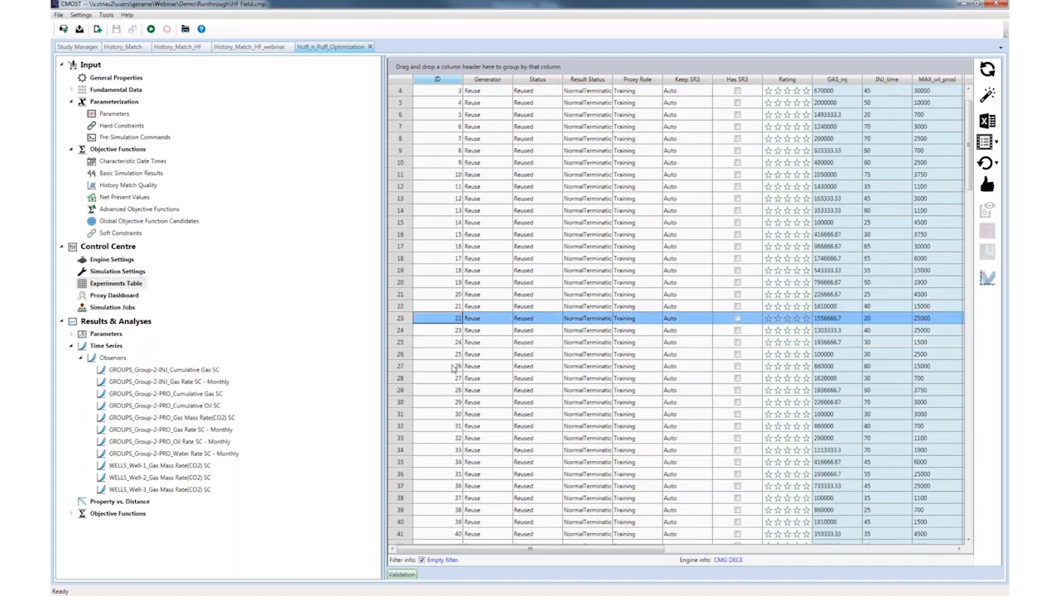
scroll(432, 474, "down", 6)
scroll(432, 473, "down", 5)
scroll(971, 331, "down", 3)
scroll(970, 331, "down", 11)
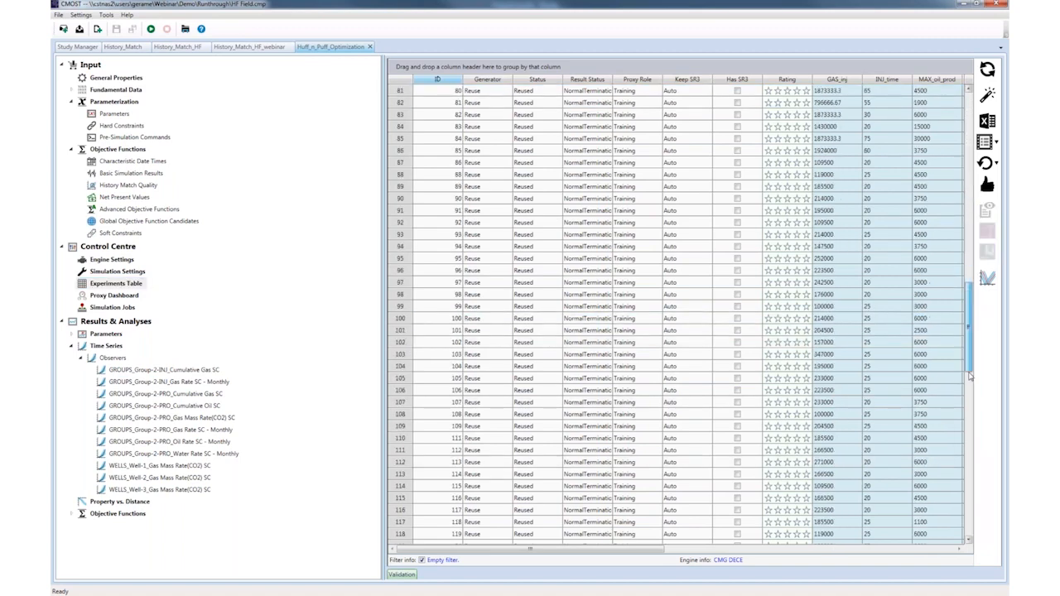
left_click_drag(970, 377, 972, 477)
left_click(719, 378)
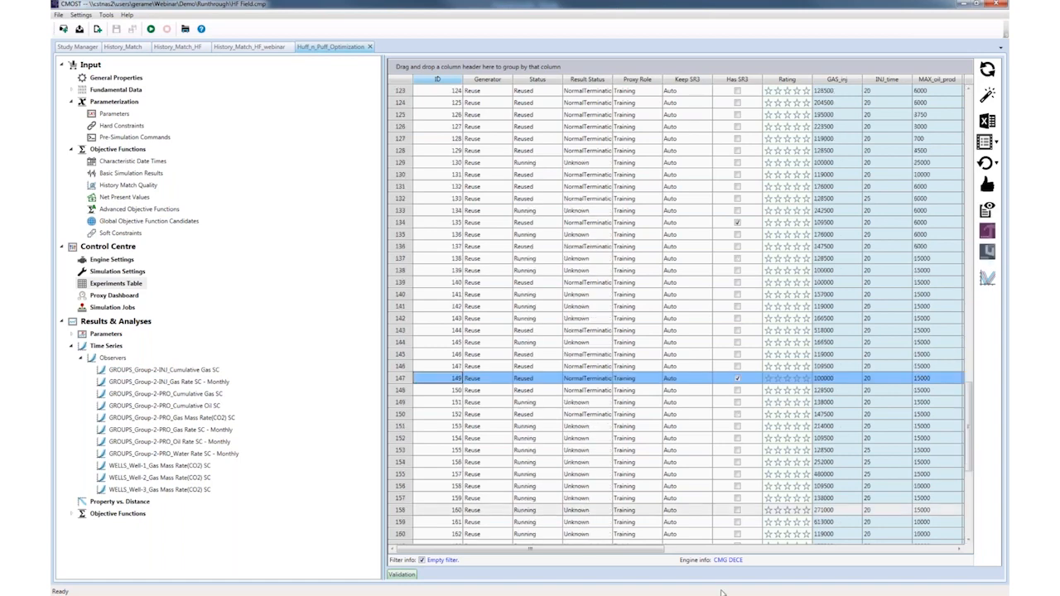
left_click_drag(567, 551, 686, 554)
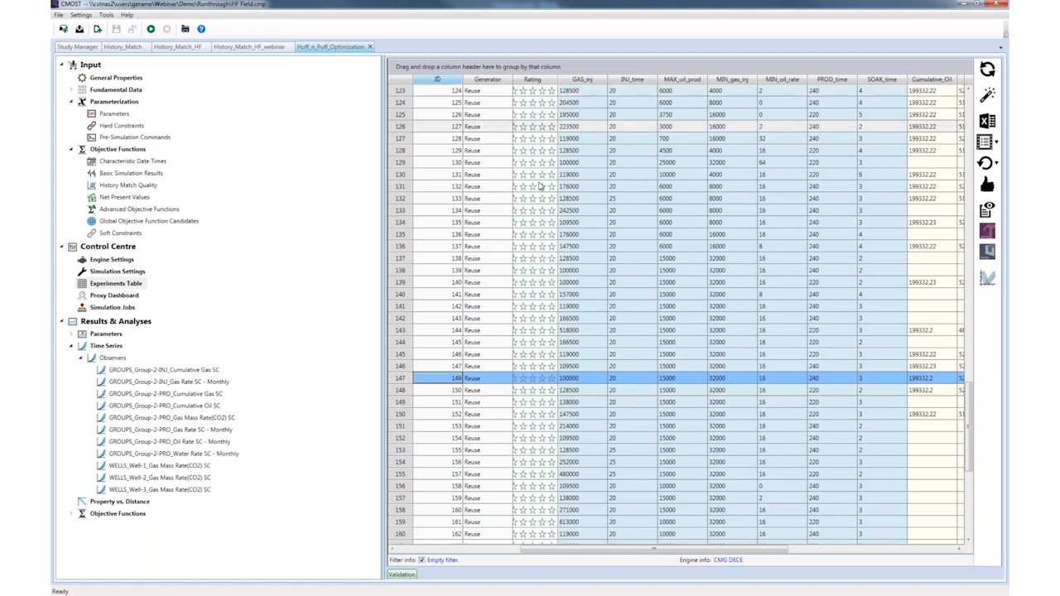
Examine the Group-2-PRO Cumulative Oil SC time series, comparing the optimal solution with the base case.
left_click(166, 406)
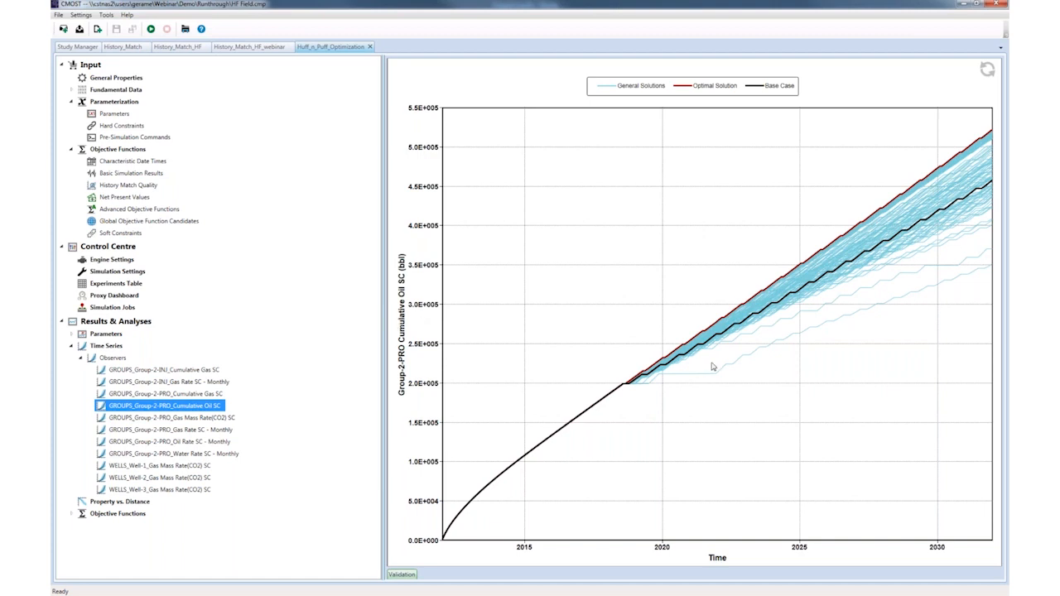
left_click(953, 564)
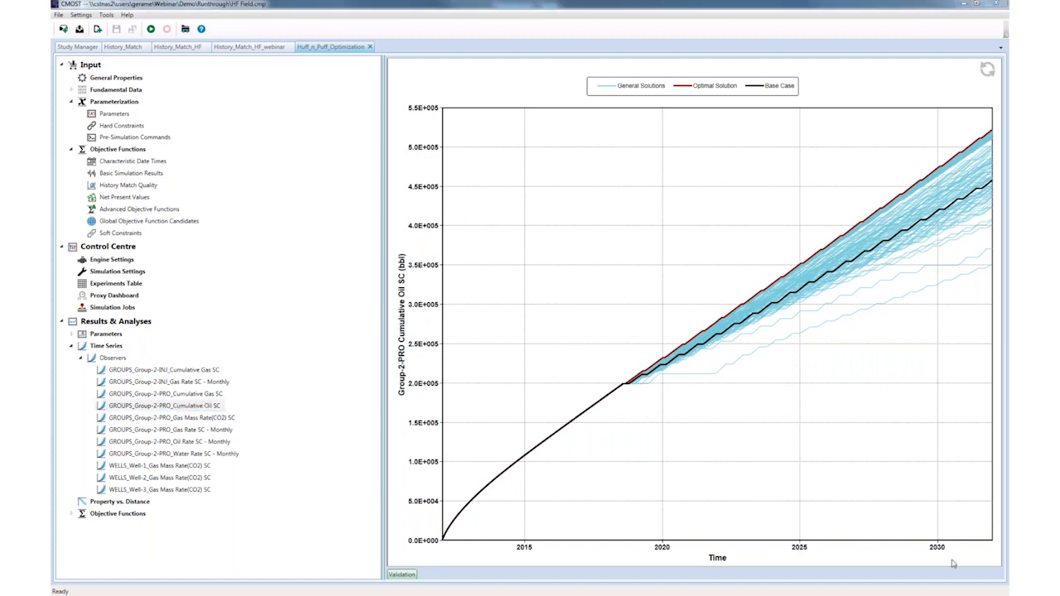
left_click(203, 407)
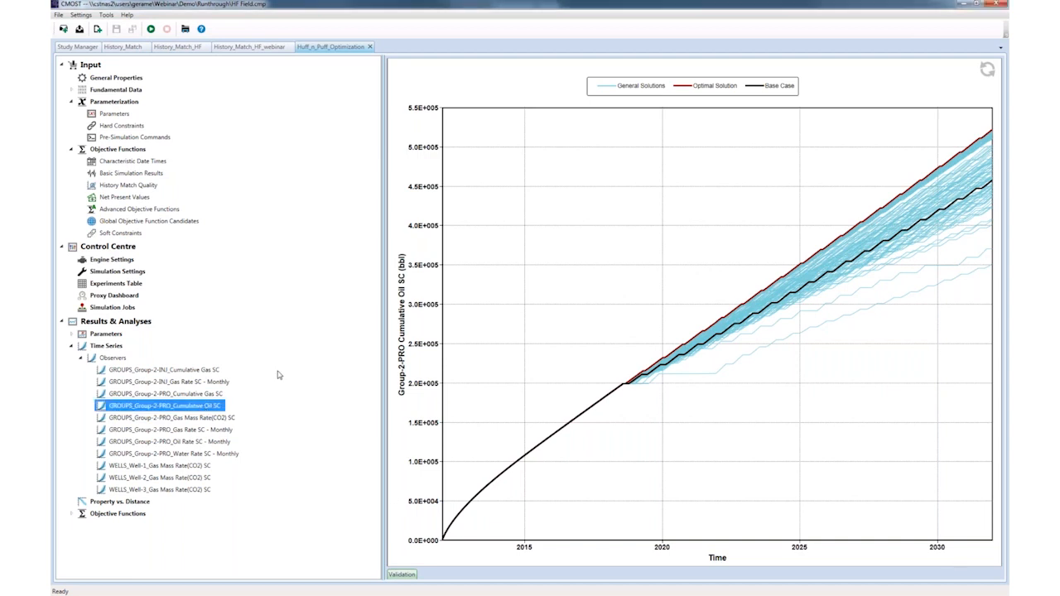
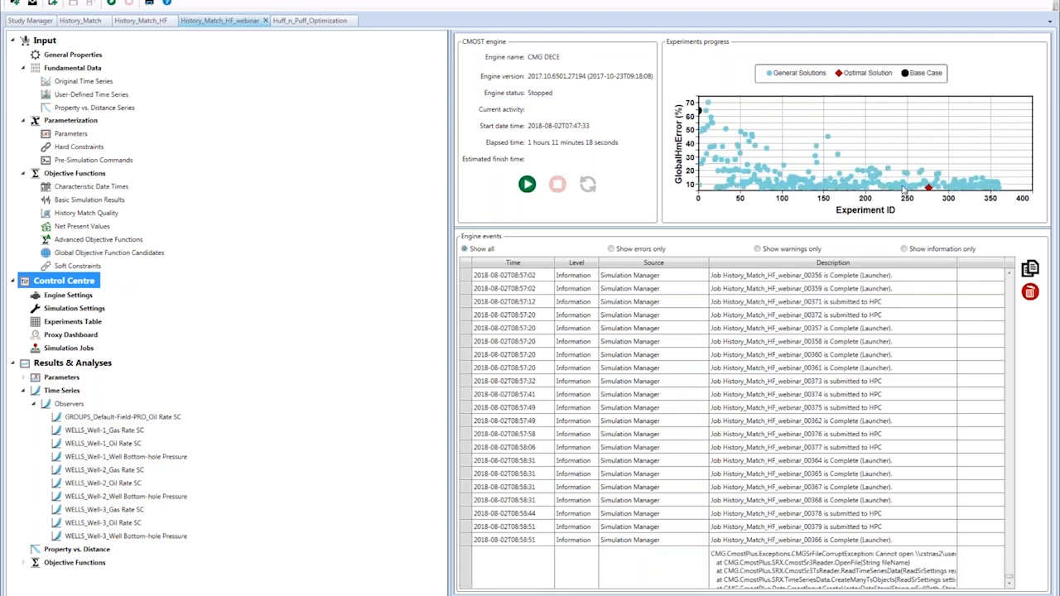
Identify the optimal experiment of the History_Match_HF_webinar study and inspect its fracture parameters and global error in the experiments table.
mouse_move(930, 191)
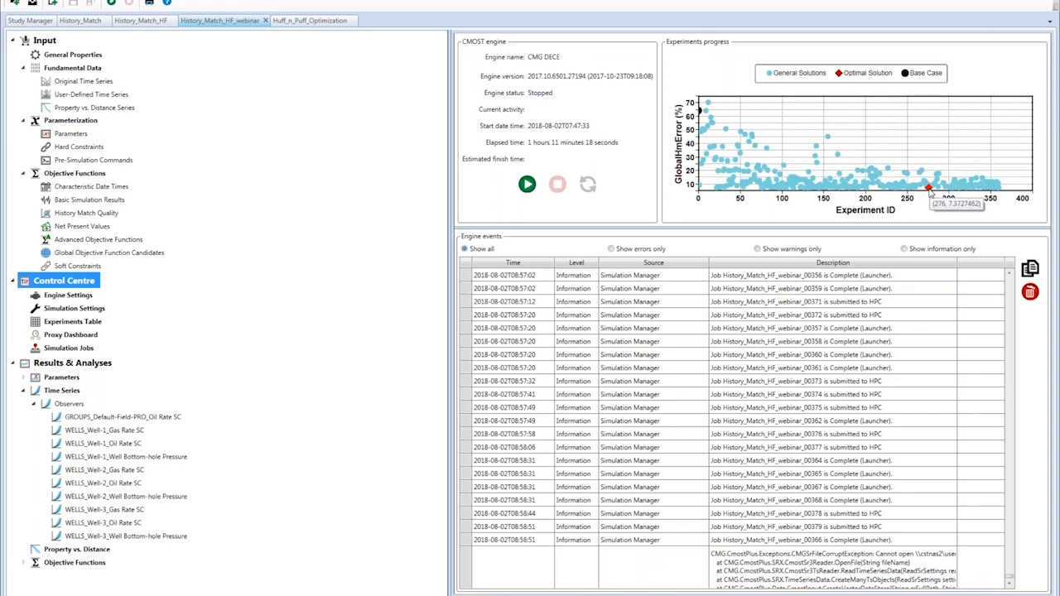
left_click(93, 323)
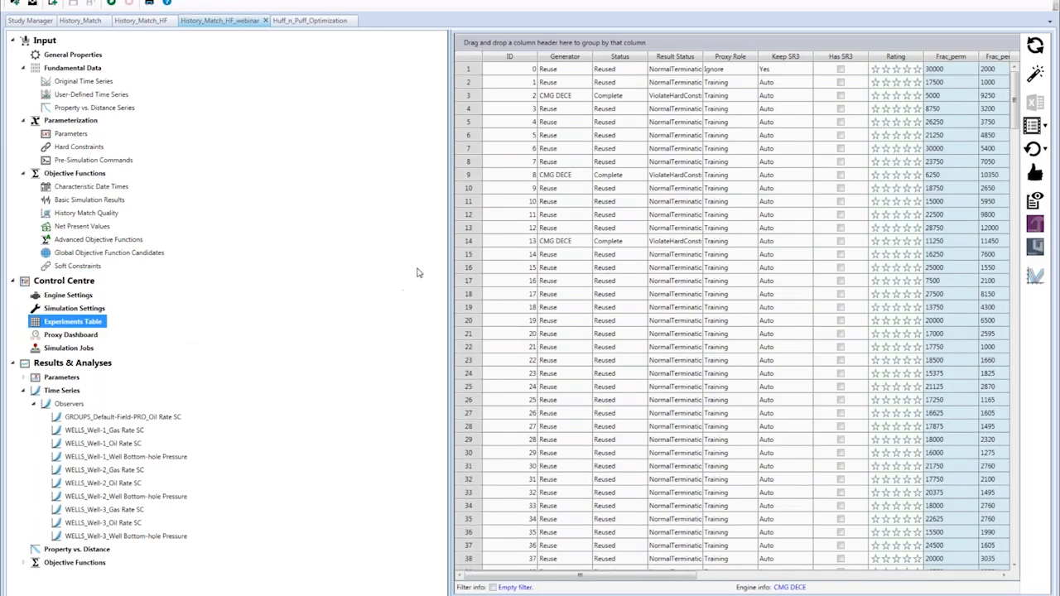
scroll(1015, 172, "down", 1)
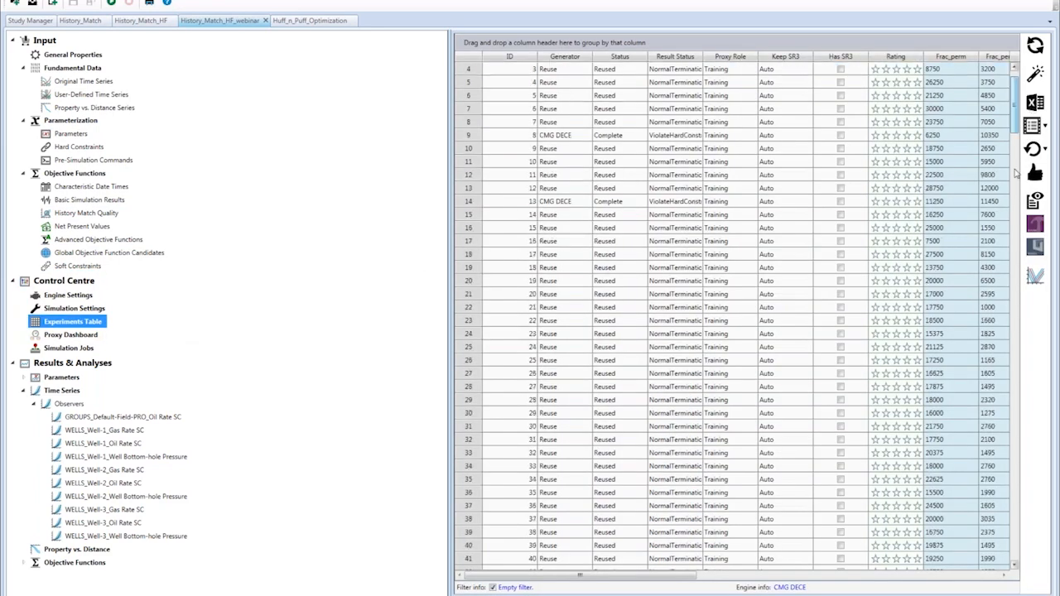
left_click_drag(1014, 122, 1009, 460)
left_click(476, 377)
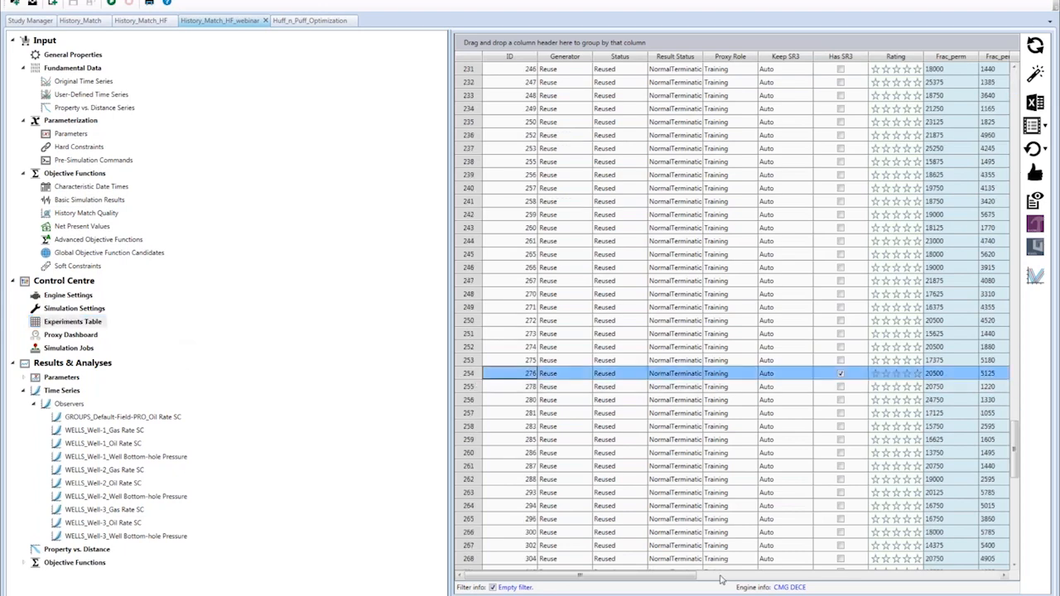
left_click_drag(694, 576, 809, 586)
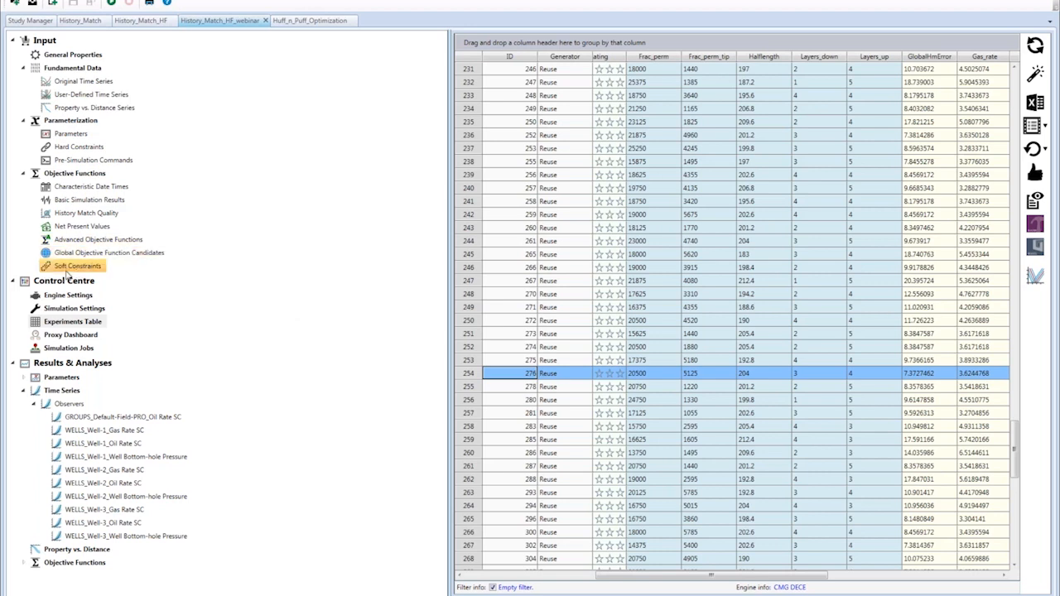
Review the history-matching engine settings and the list of available engines, keeping CMG DECE.
left_click(91, 296)
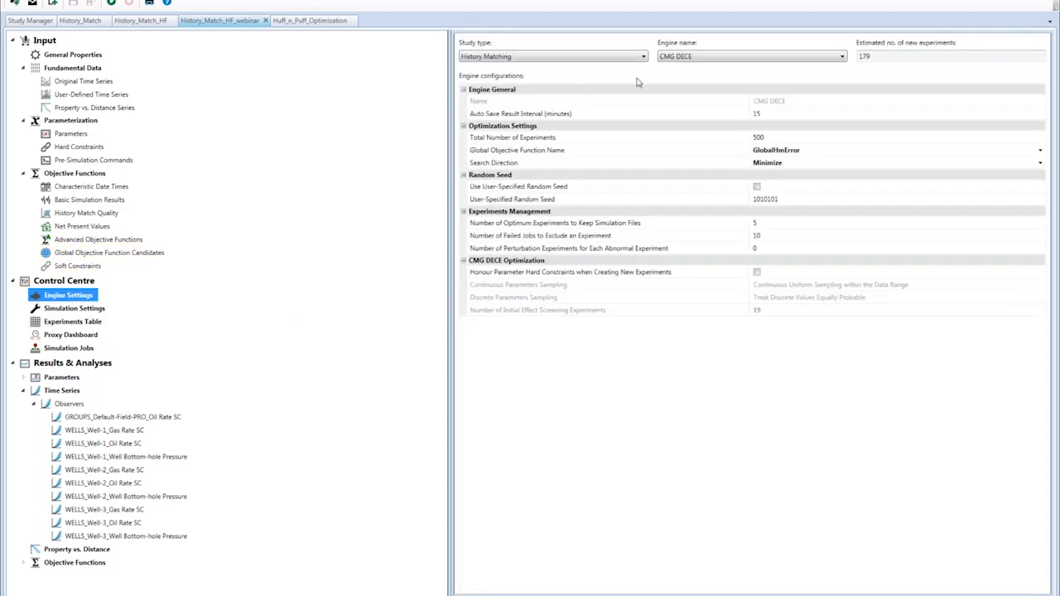
left_click(679, 58)
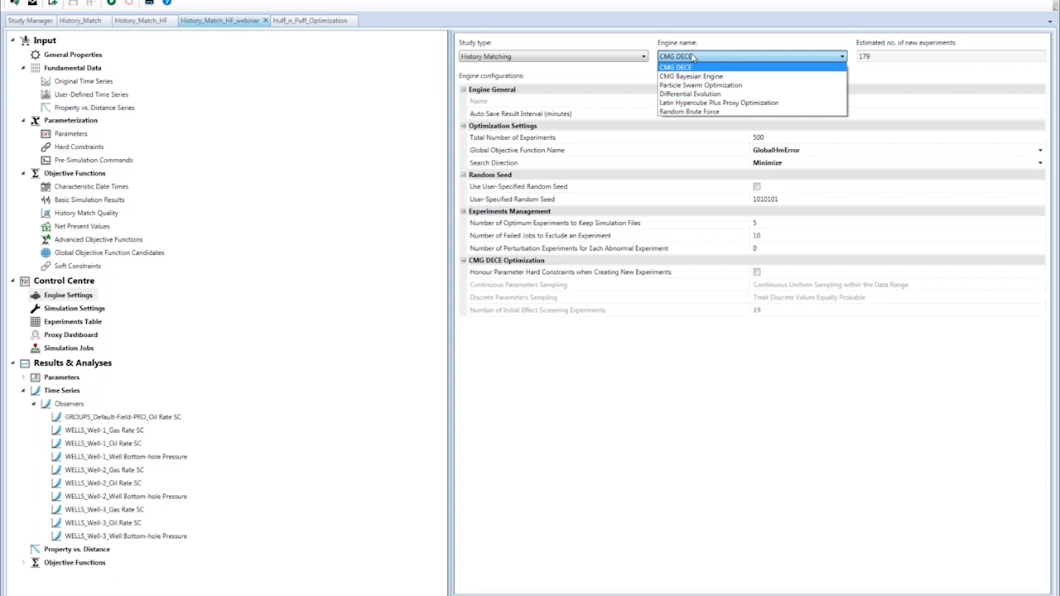
left_click(800, 65)
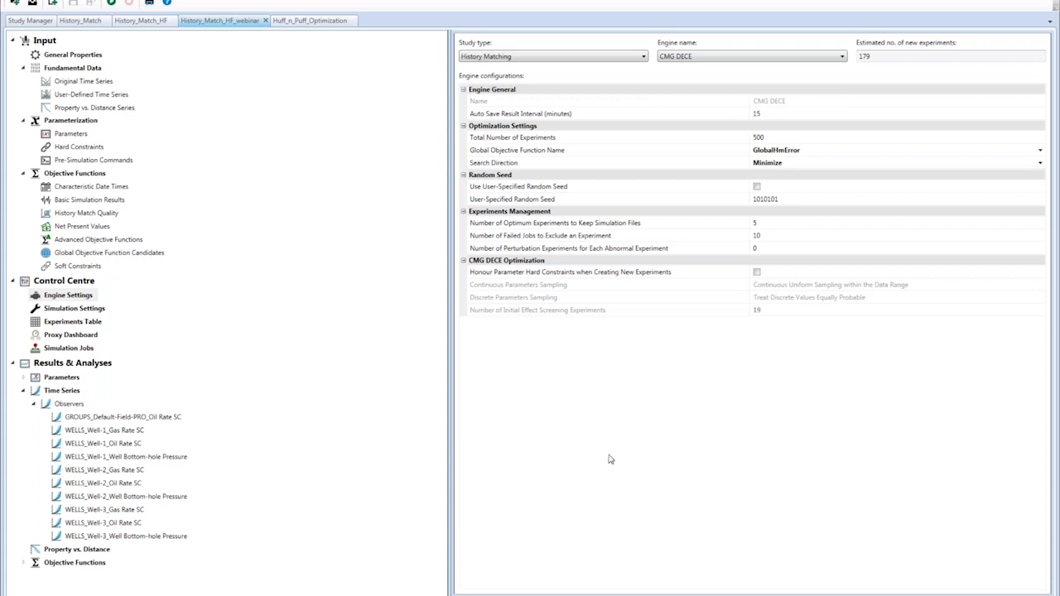
Inspect other low-error experiments in the GlobalHmError progress plot, including experiment 126 and early experiments near the minimum.
left_click(64, 281)
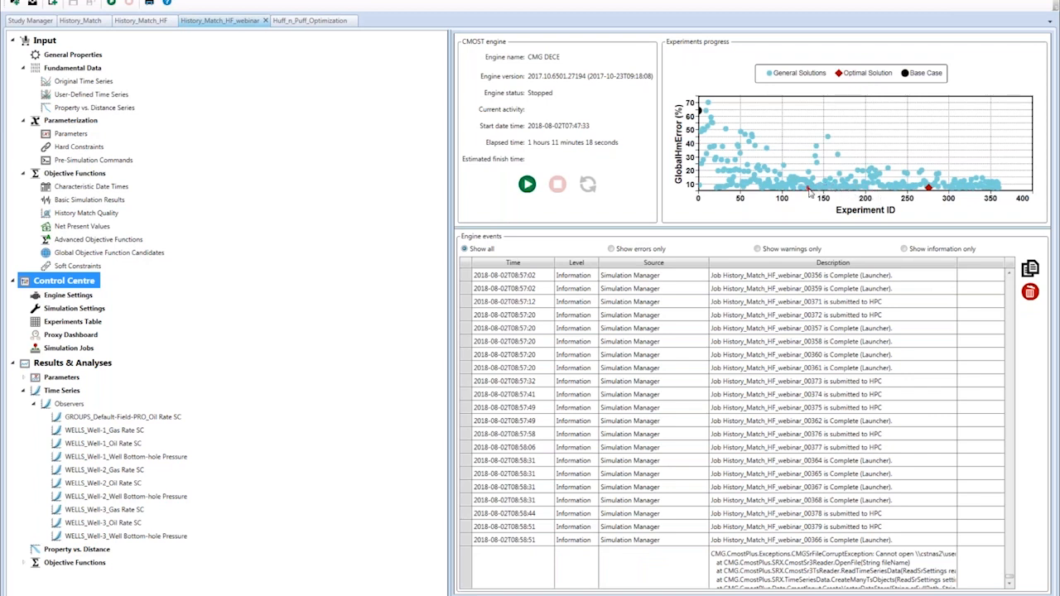
mouse_move(806, 194)
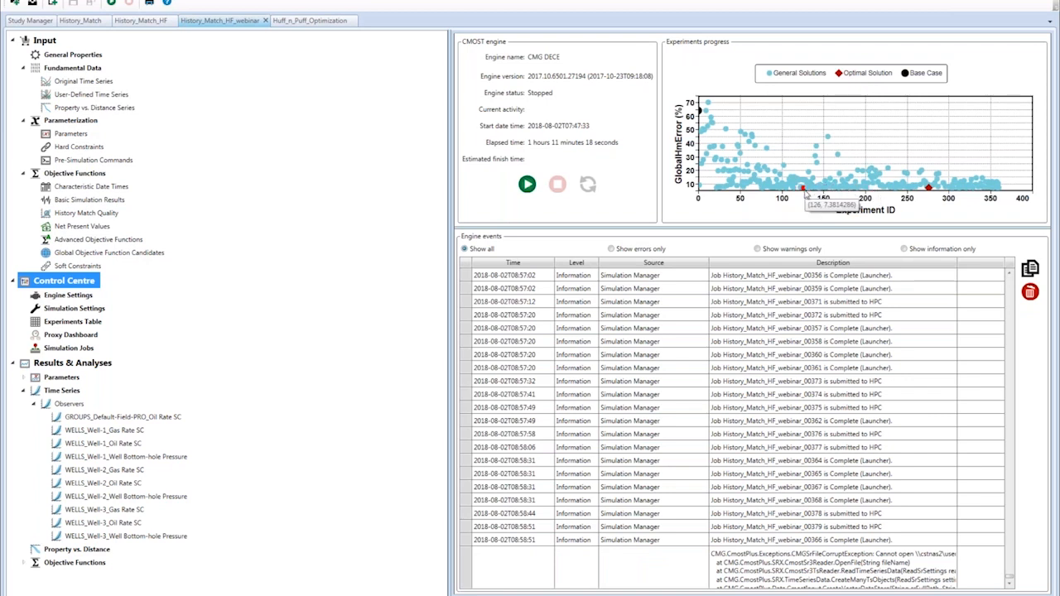
left_click(806, 193)
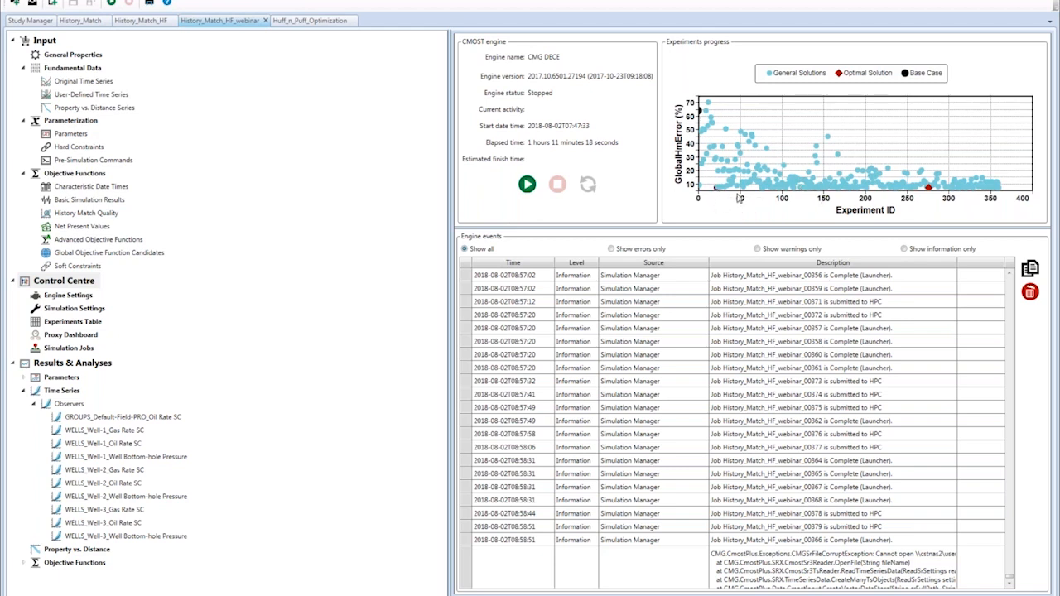
mouse_move(811, 192)
mouse_move(715, 191)
left_click(718, 191)
mouse_move(719, 191)
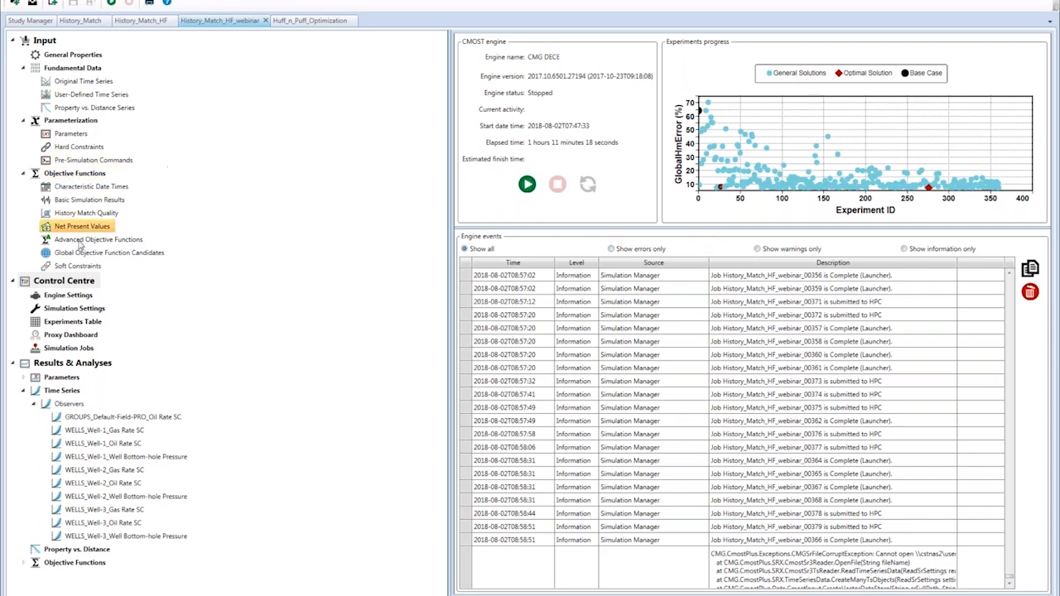
Sort the history-match experiments table by GlobalHmError in ascending order.
left_click(86, 324)
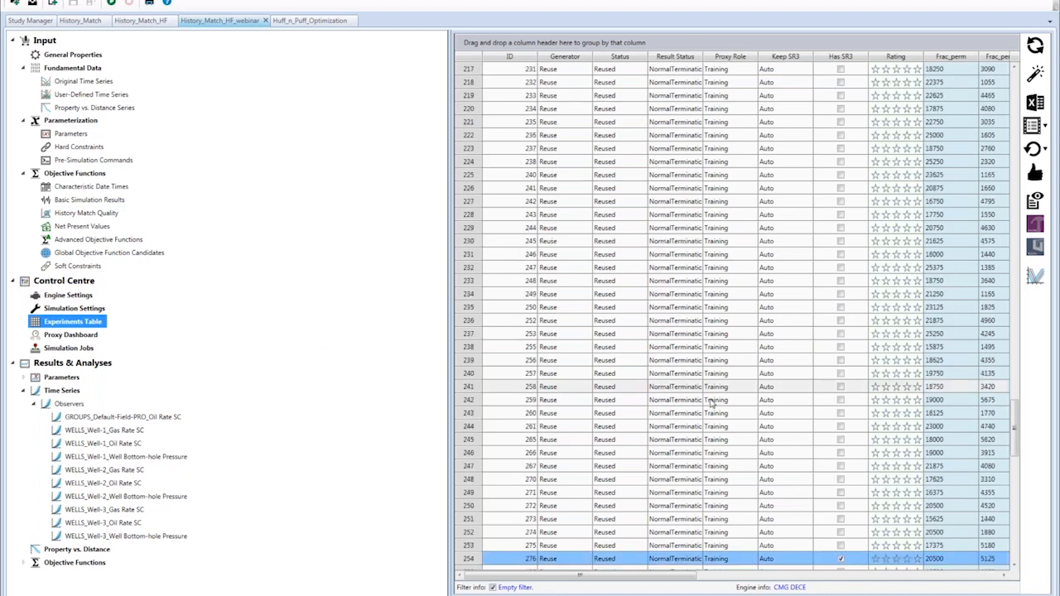
scroll(1008, 427, "up", 9)
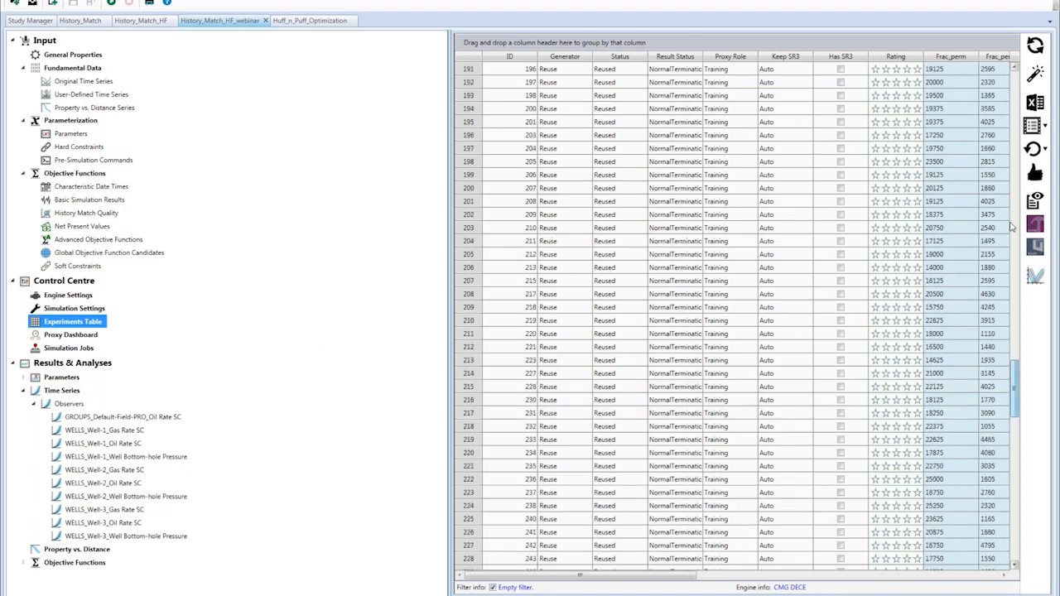
left_click_drag(1010, 227, 1023, 87)
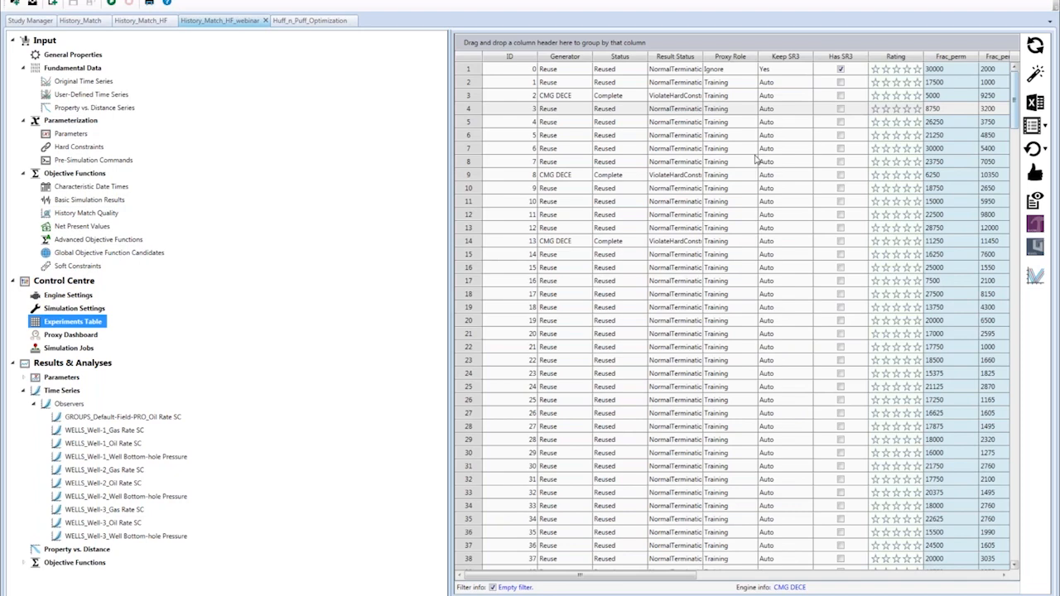
left_click_drag(608, 581, 892, 19)
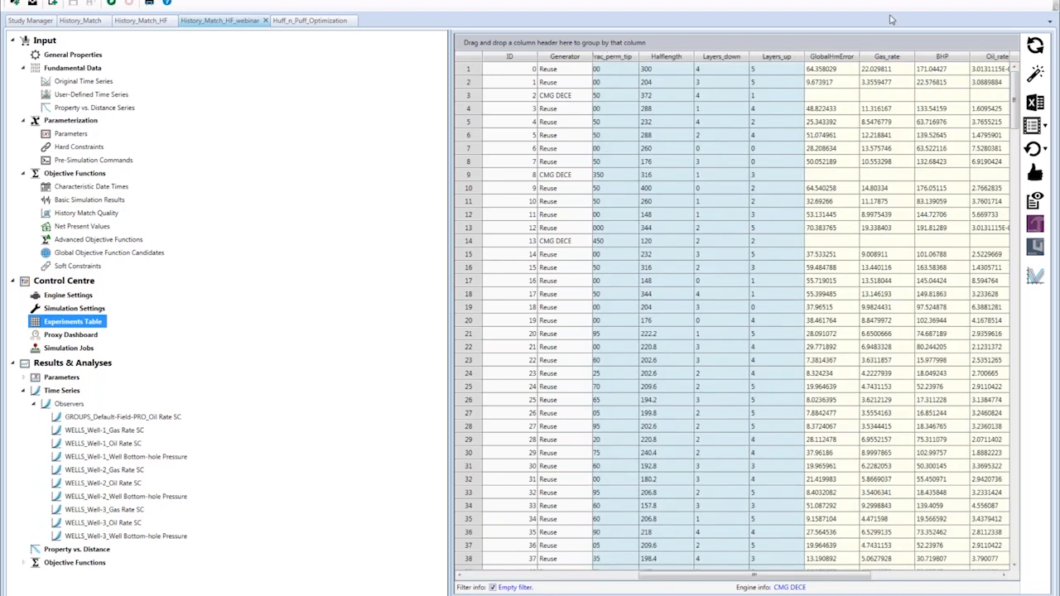
left_click(832, 56)
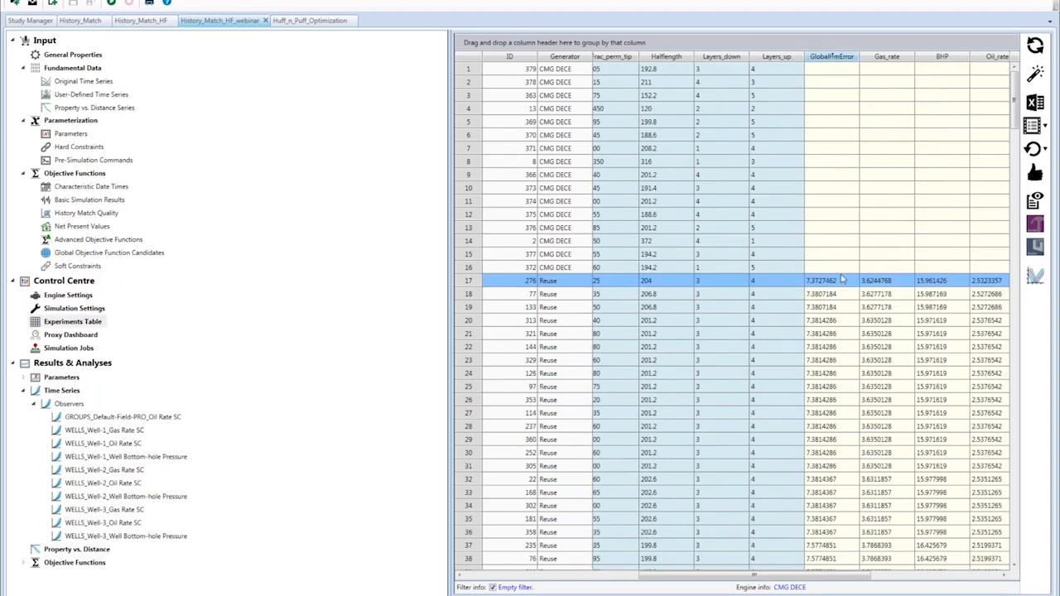
Highlight the lowest-error experiments from ID 276 through ID 181 and compare their fracture permeability, half-length and layer values.
left_click_drag(801, 576, 760, 575)
left_click_drag(911, 281, 915, 521)
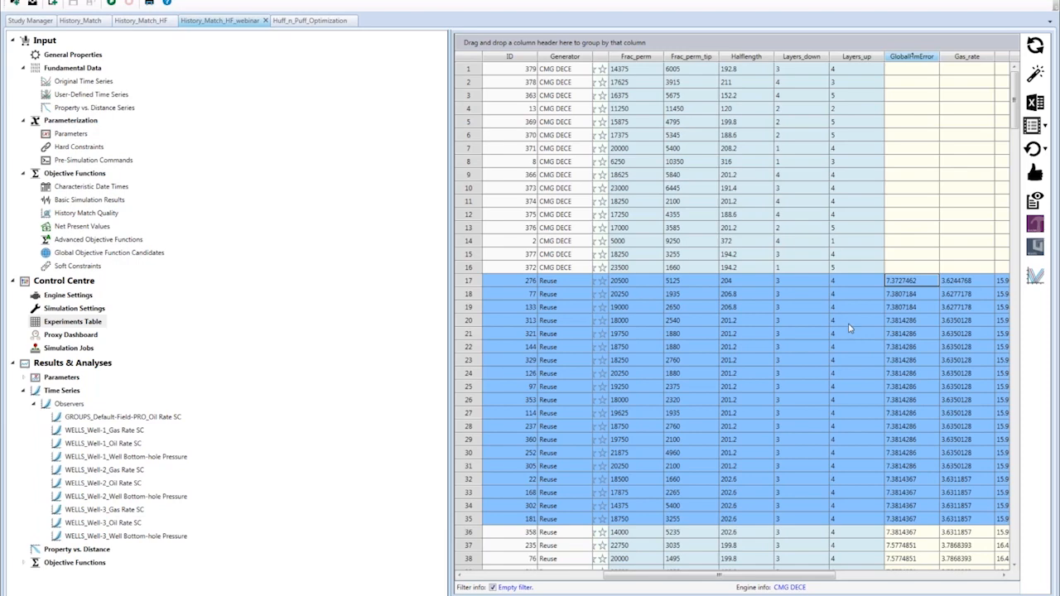
scroll(849, 403, "down", 1)
scroll(849, 403, "down", 4)
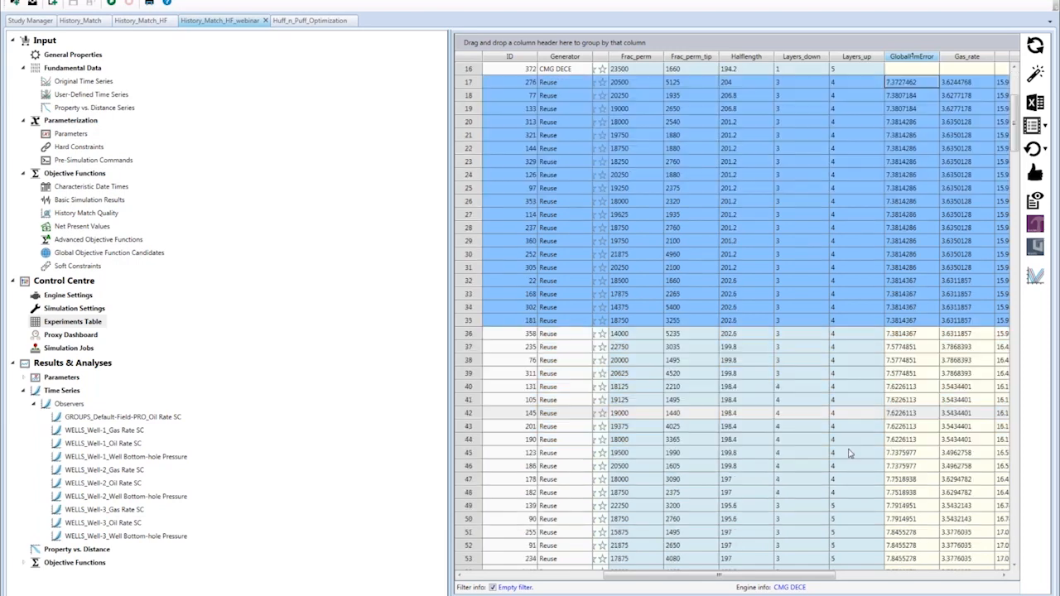
Highlight the sorted experiments from ID 276 through ID 234 and compare their GlobalHmError, fracture permeability, half-length and layer values.
scroll(849, 453, "down", 4)
scroll(853, 448, "up", 2)
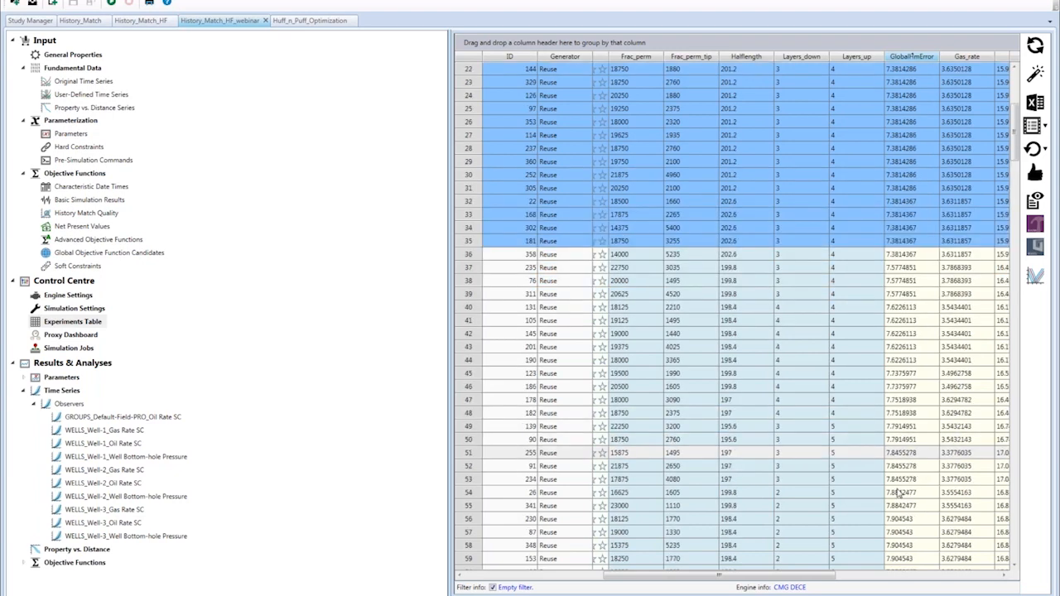
scroll(917, 565, "up", 1)
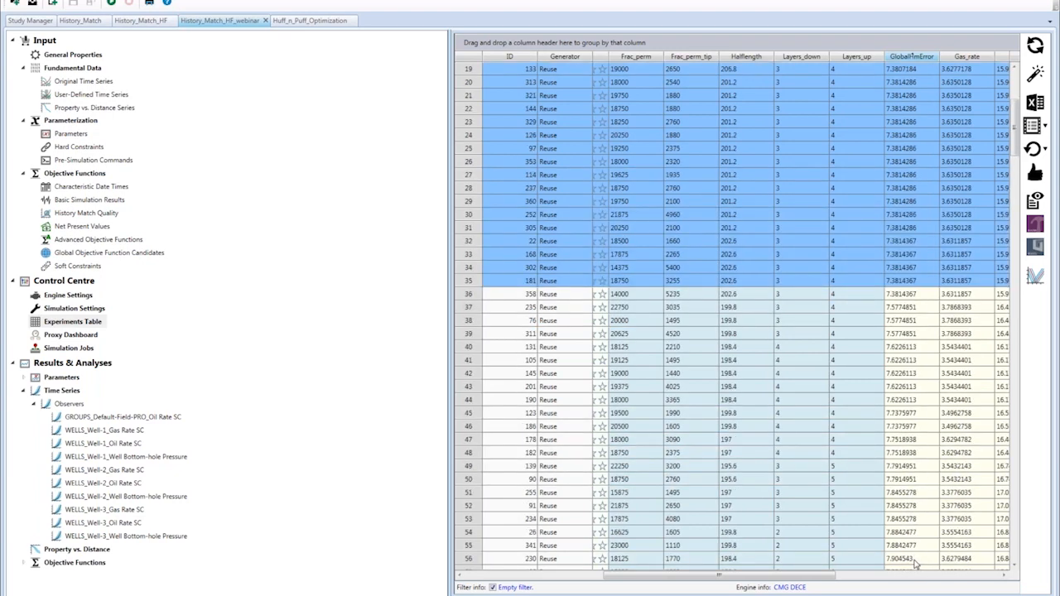
left_click_drag(917, 565, 900, 86)
scroll(906, 301, "up", 1)
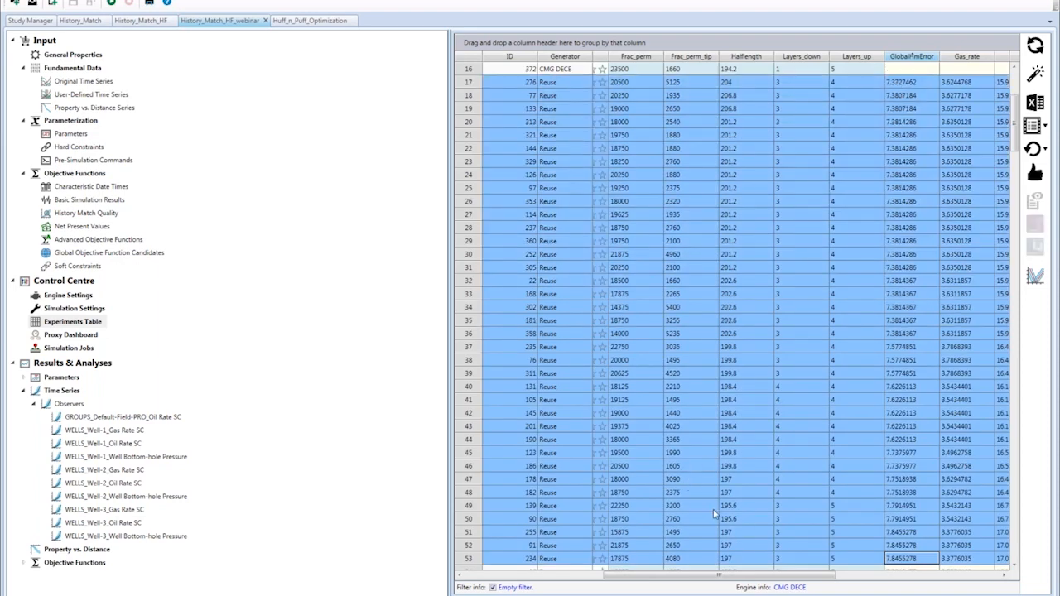
Select experiment 182 and experiment 276 in turn to examine the parameter values of each solution.
left_click(766, 491)
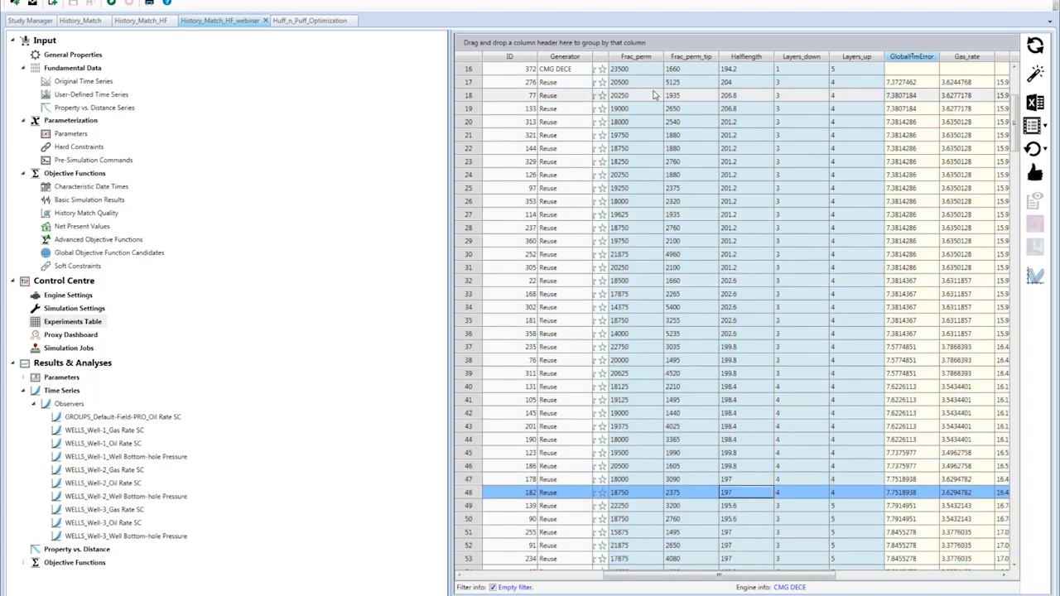
left_click(627, 83)
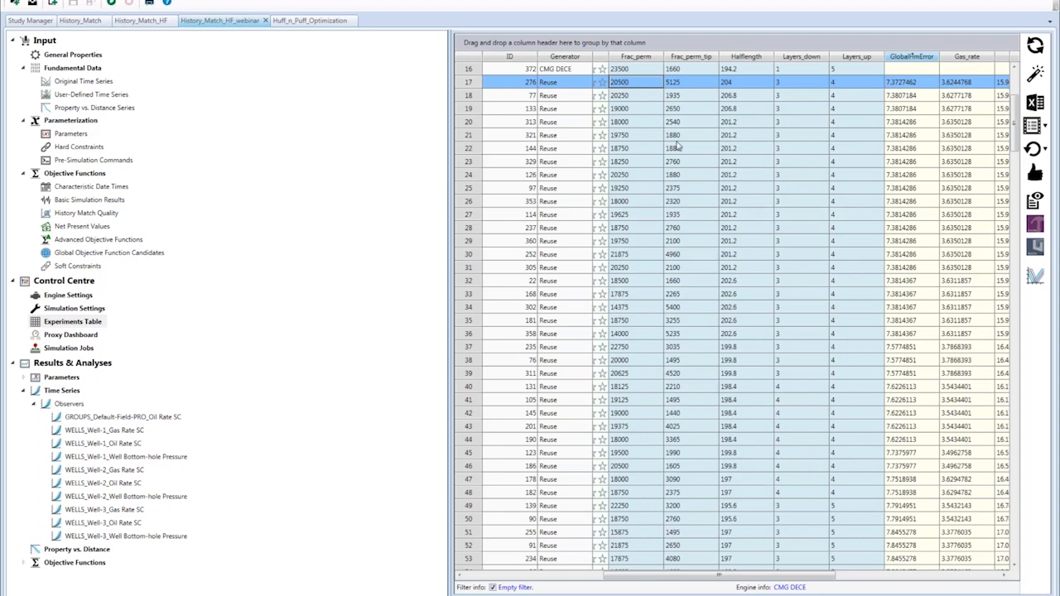
left_click_drag(800, 576, 638, 589)
Return to the Control Centre overview to view the history-match engine status and experiments progress plot.
left_click(89, 283)
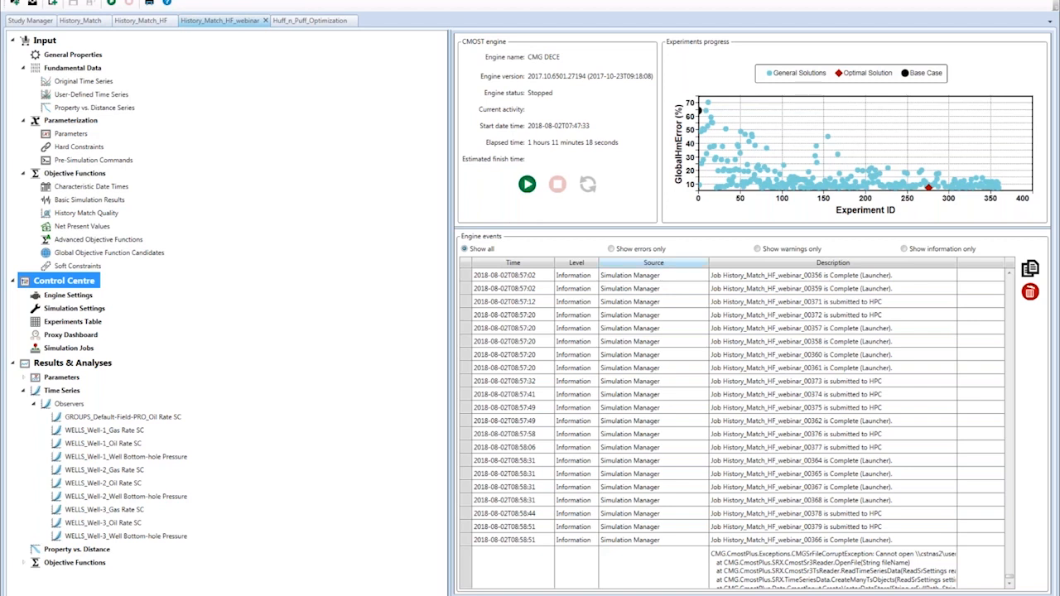
left_click(1015, 5)
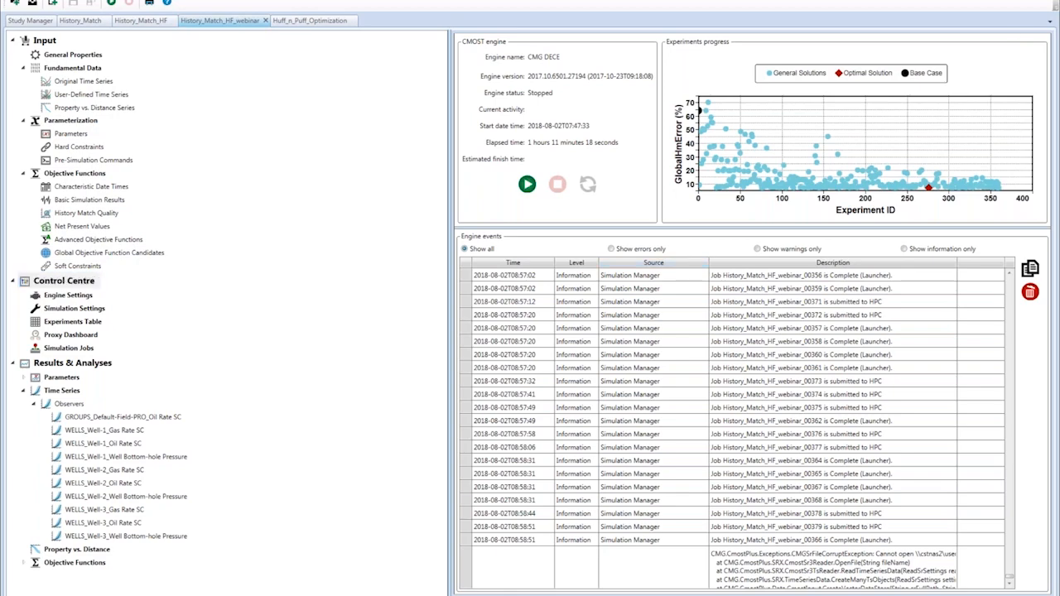